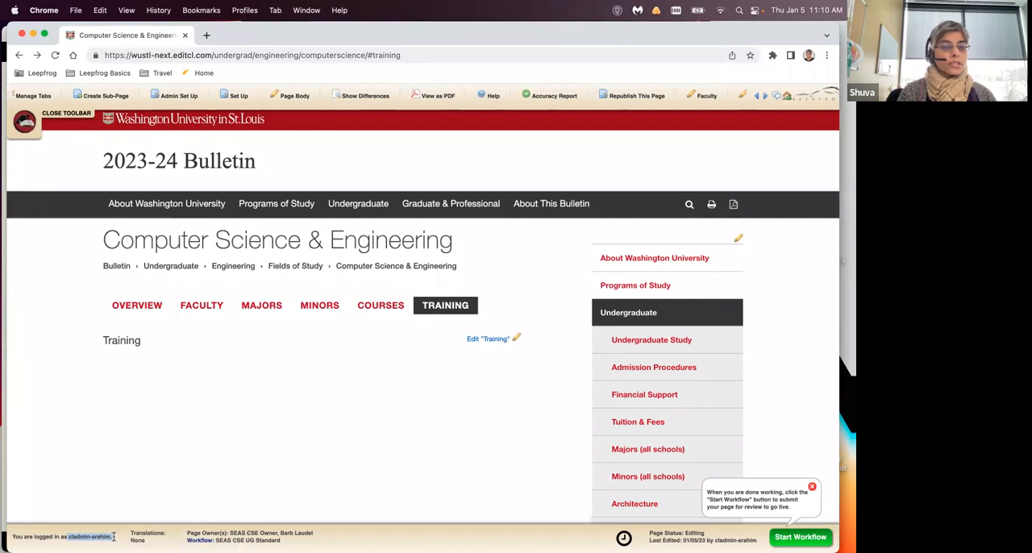
# - Widen the browser window to the screen edge and zoom the bulletin page in one level
pyautogui.click(114, 537)
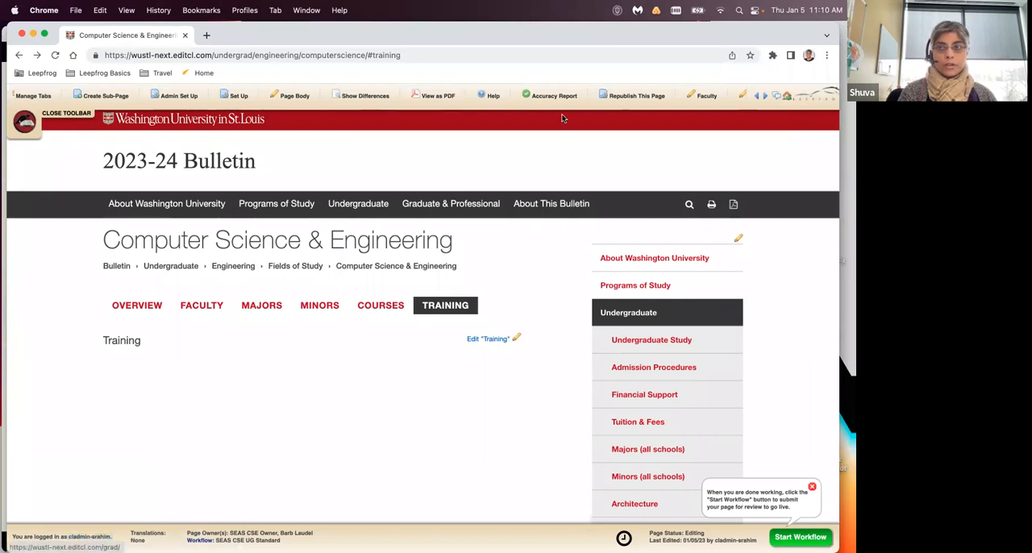
pyautogui.moveTo(649, 35); pyautogui.dragTo(643, 34)
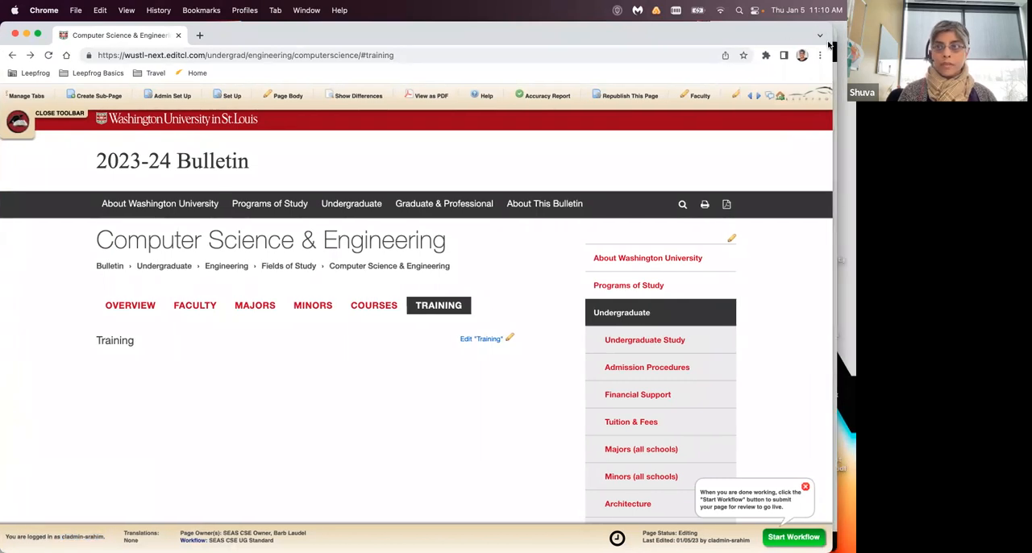
pyautogui.moveTo(832, 45); pyautogui.dragTo(856, 45)
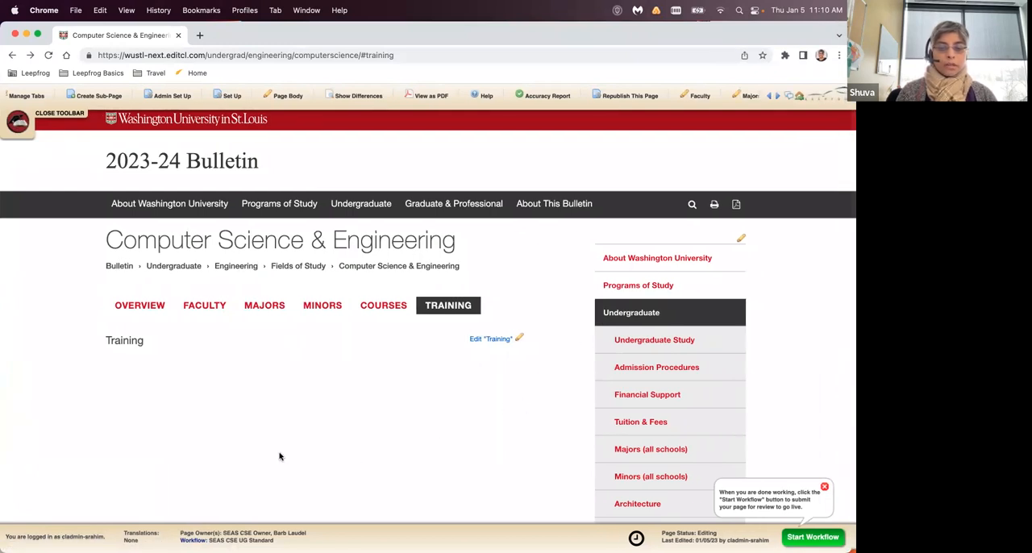
pyautogui.press('super+equal')
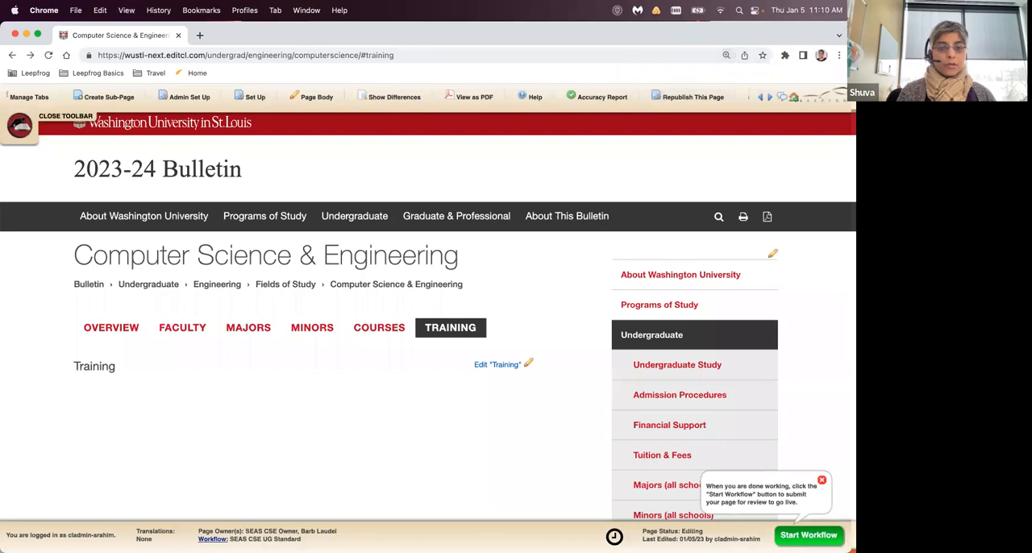
# - Preview the SEAS CSE UG Standard workflow, review its approval steps and members, and close the preview
pyautogui.moveTo(198, 530); pyautogui.dragTo(341, 529)
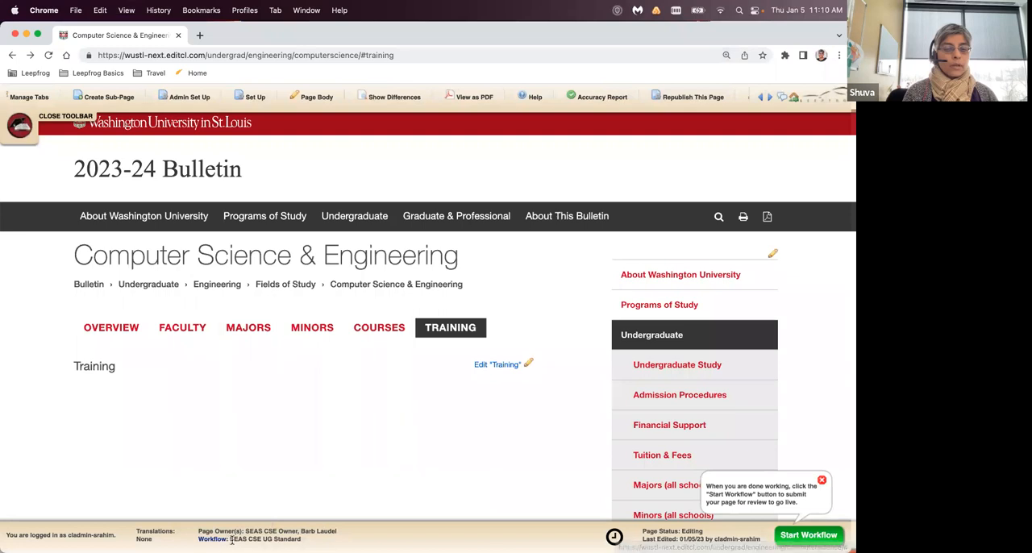
pyautogui.moveTo(233, 540); pyautogui.dragTo(301, 540)
pyautogui.click(298, 540)
pyautogui.click(213, 538)
pyautogui.moveTo(130, 34); pyautogui.dragTo(165, 45)
pyautogui.moveTo(400, 396); pyautogui.dragTo(399, 538)
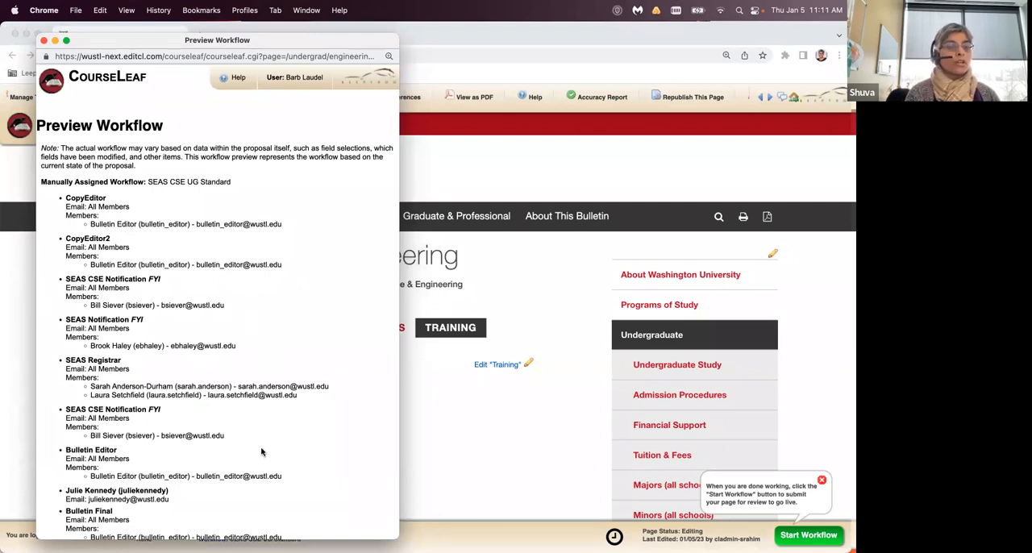
pyautogui.scroll(-2, 306, 465)
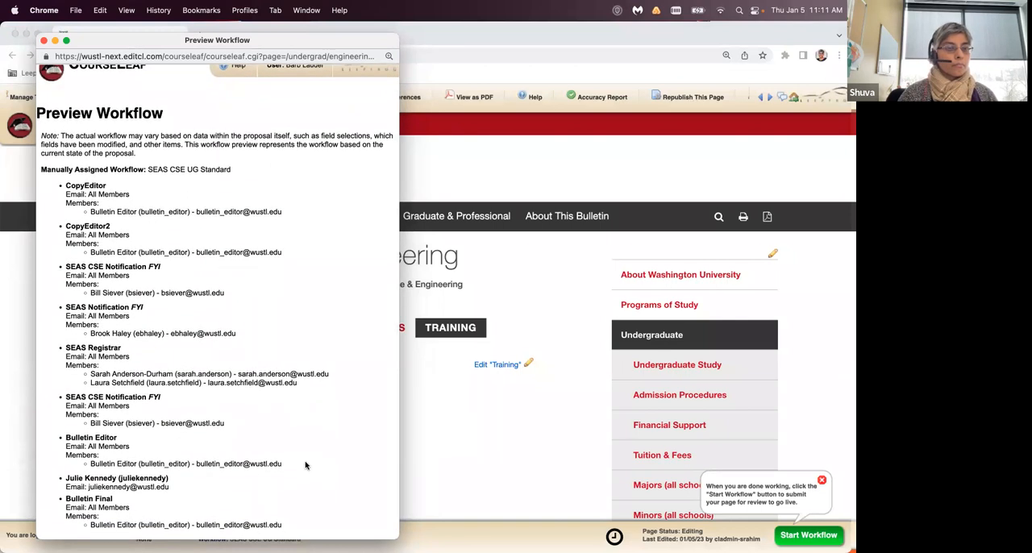
pyautogui.scroll(1, 306, 465)
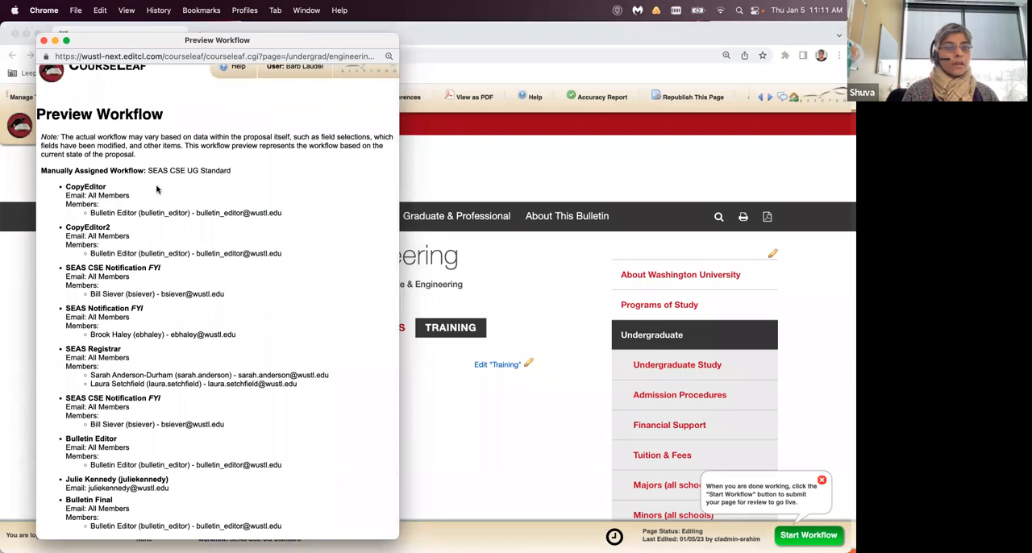
pyautogui.click(44, 41)
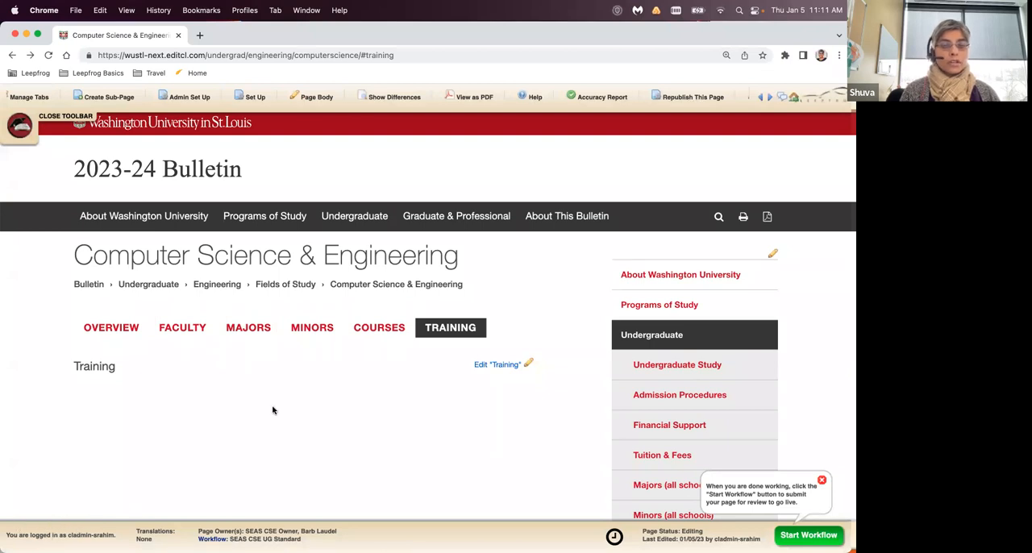
# - Open the Training tab's content for editing and enlarge and reposition the editor window
pyautogui.scroll(-3, 537, 286)
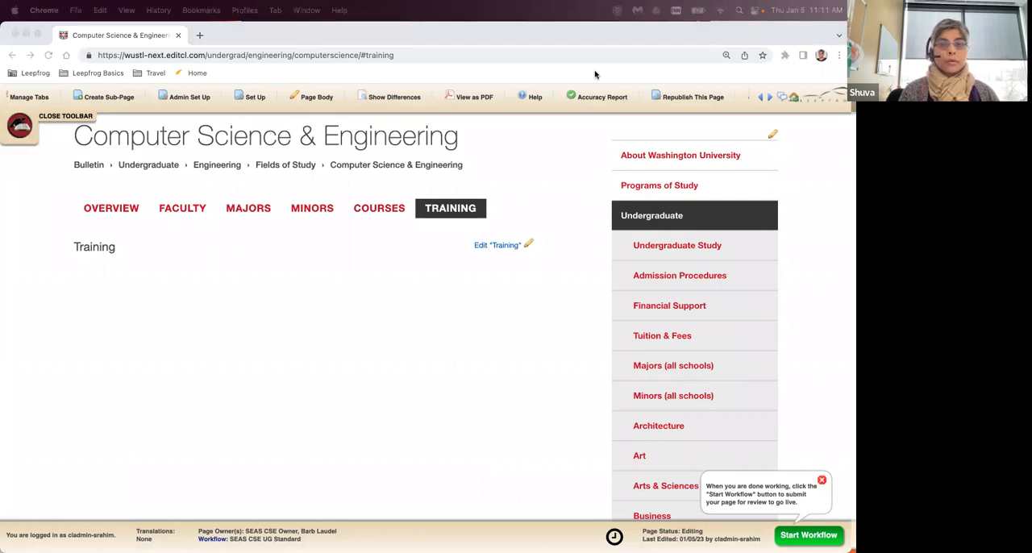
pyautogui.click(494, 326)
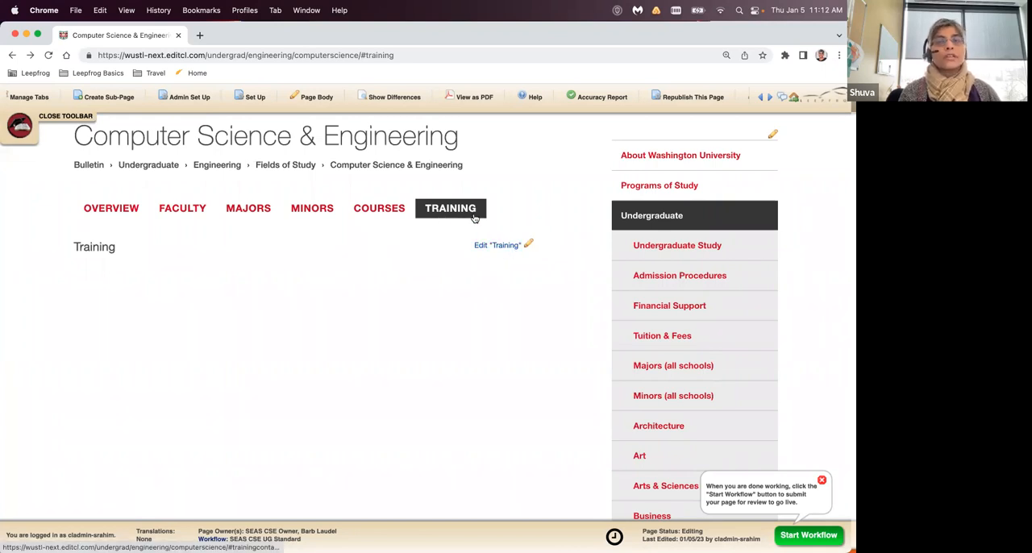
pyautogui.click(529, 247)
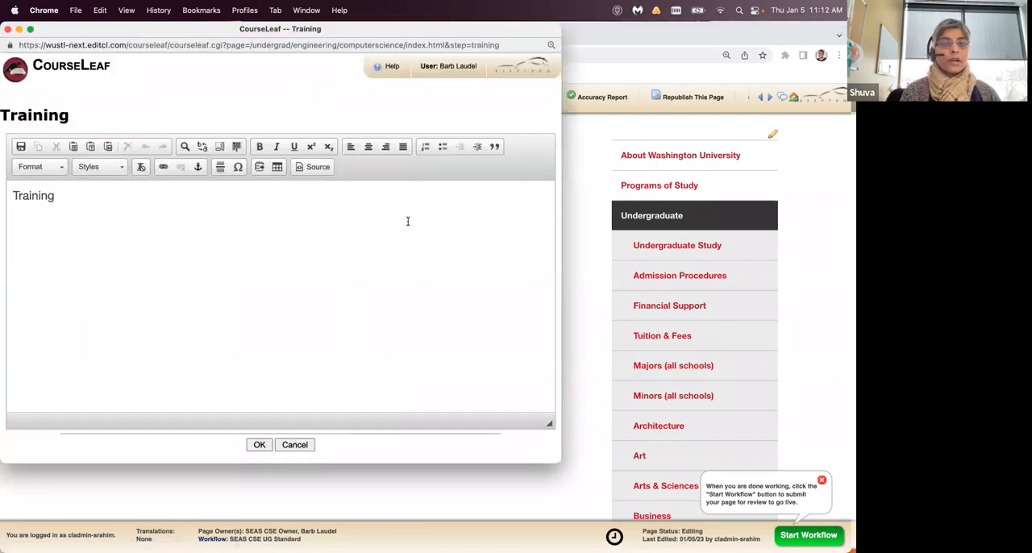
pyautogui.moveTo(560, 463); pyautogui.dragTo(623, 475)
pyautogui.moveTo(202, 30); pyautogui.dragTo(264, 52)
pyautogui.click(183, 244)
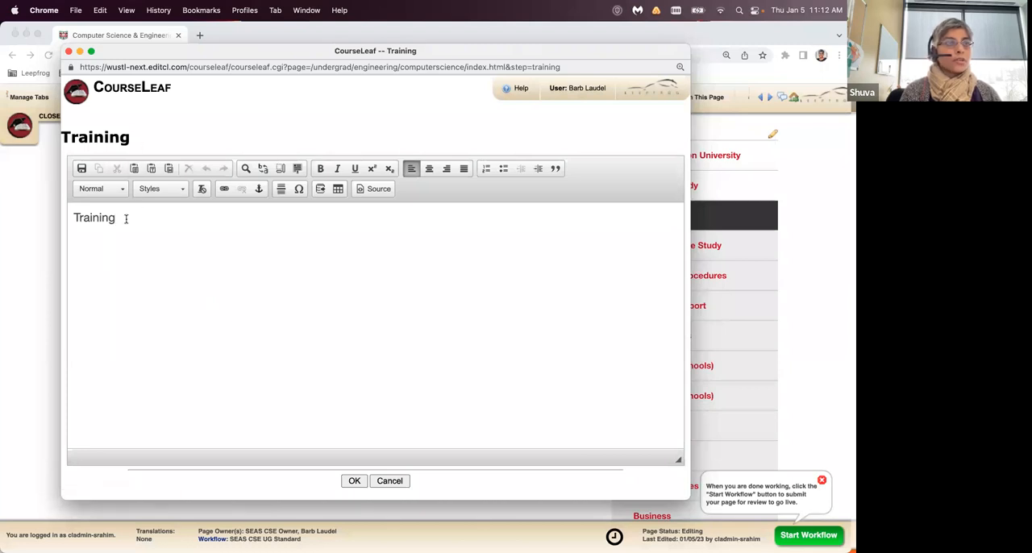
# - Format the word "Training" in the editor as Heading 2
pyautogui.moveTo(126, 218); pyautogui.dragTo(74, 217)
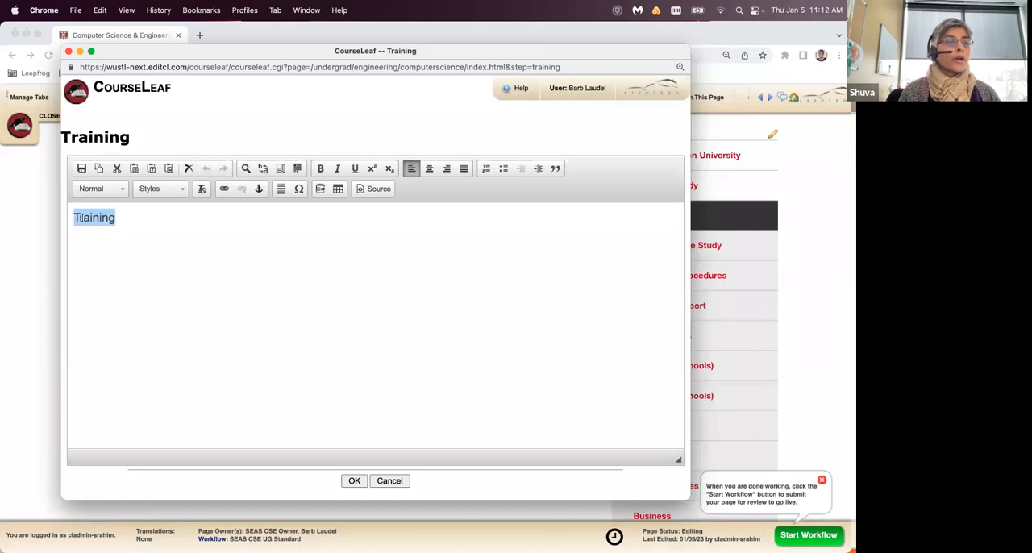
pyautogui.click(128, 220)
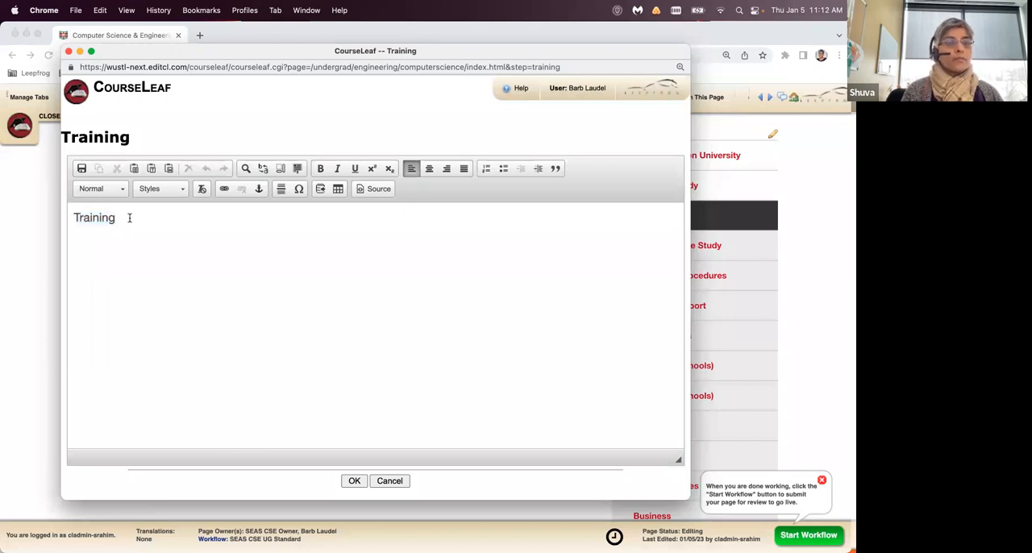
pyautogui.moveTo(127, 218); pyautogui.dragTo(70, 218)
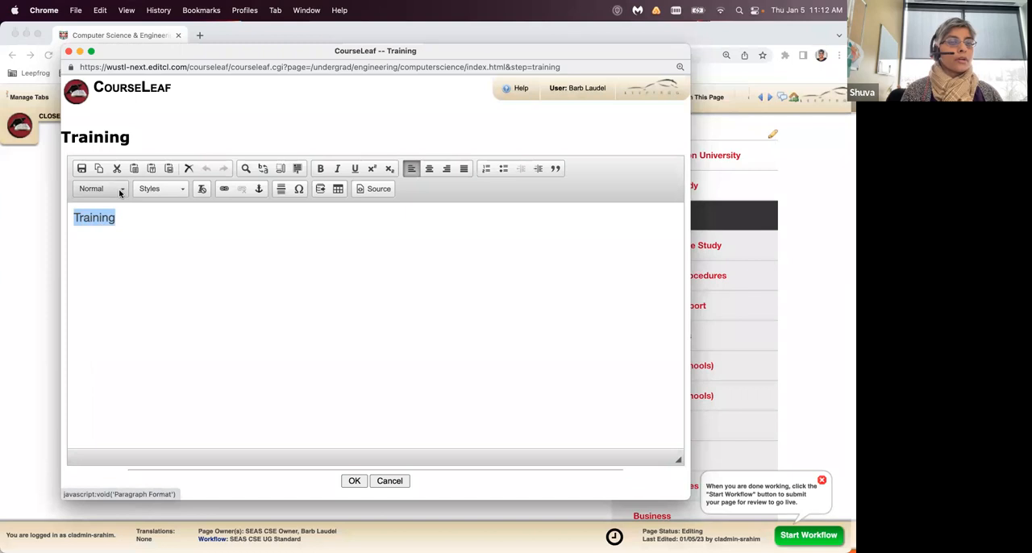
pyautogui.click(119, 192)
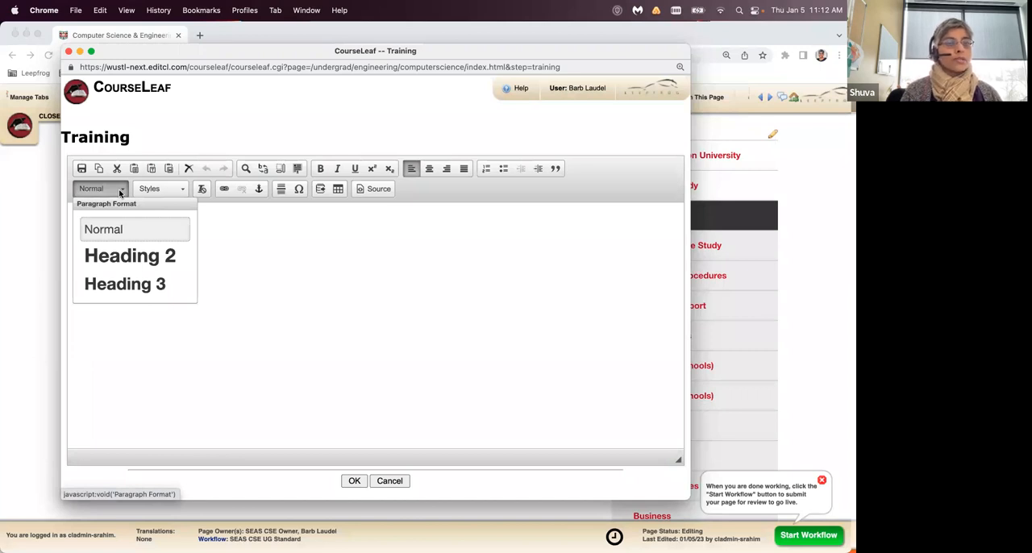
pyautogui.click(122, 256)
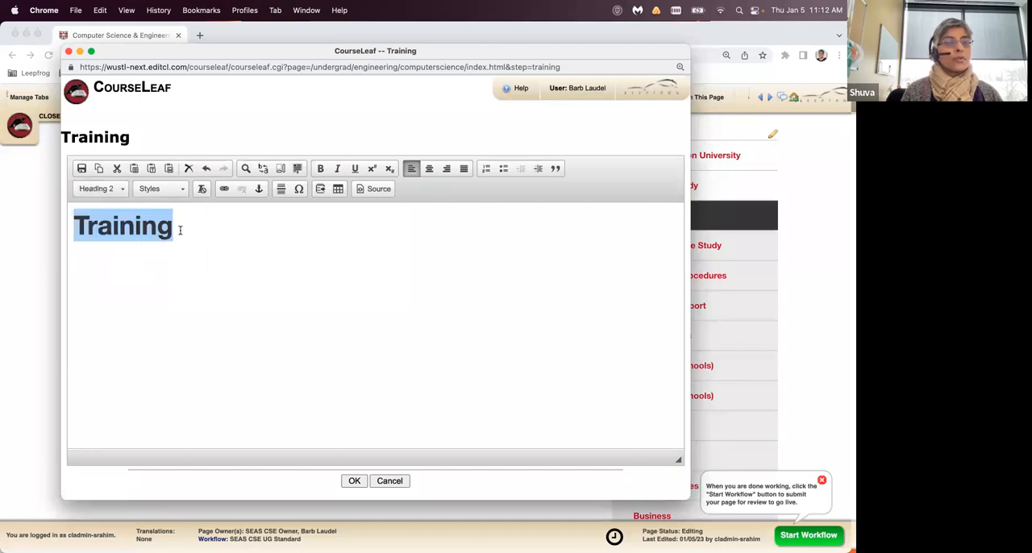
pyautogui.click(180, 231)
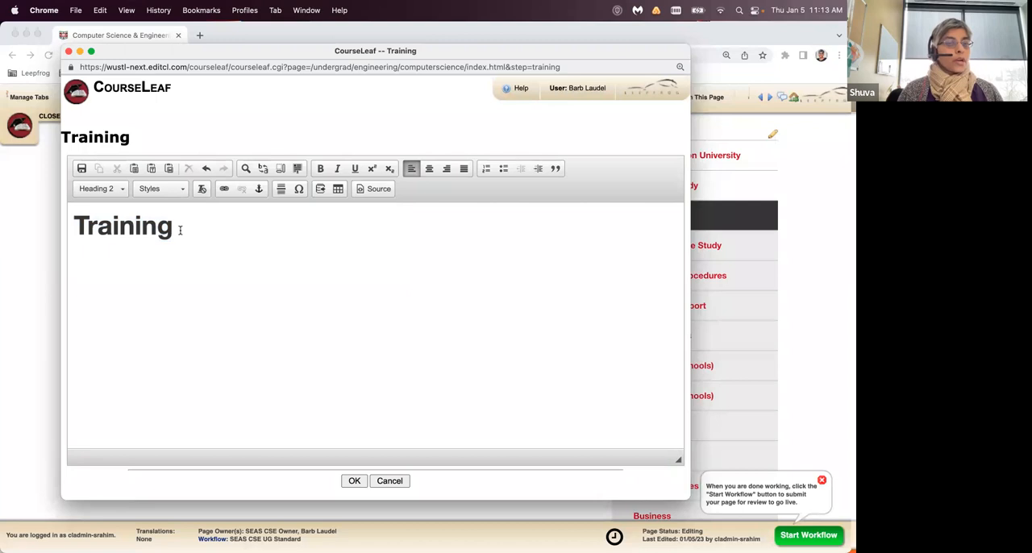
pyautogui.click(121, 189)
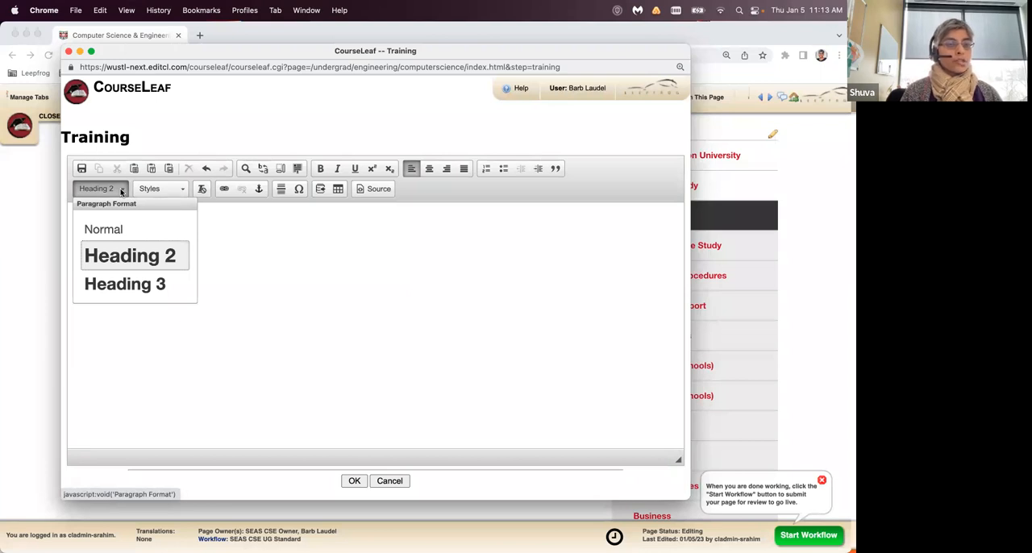
pyautogui.click(231, 233)
pyautogui.moveTo(241, 51); pyautogui.dragTo(241, 174)
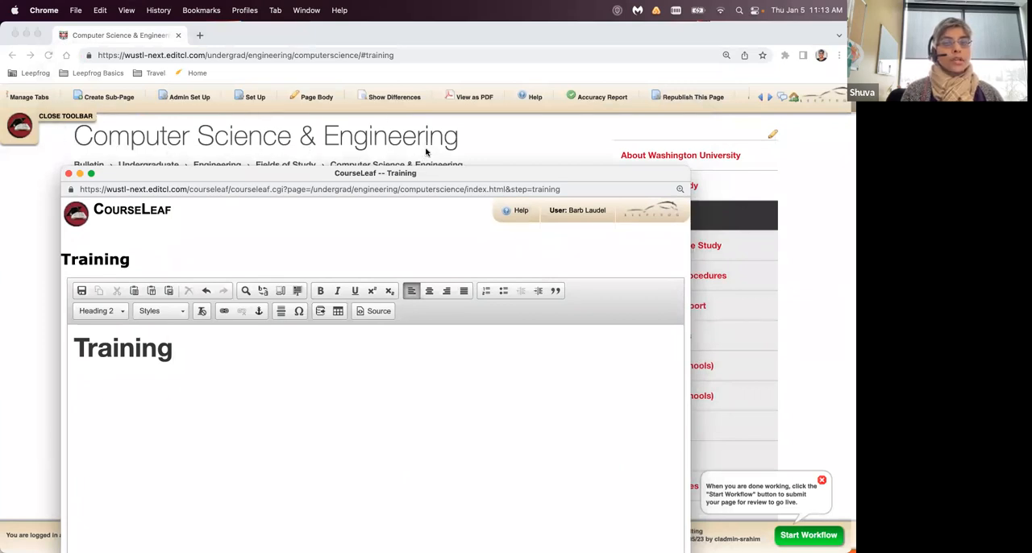
pyautogui.moveTo(321, 174); pyautogui.dragTo(318, 51)
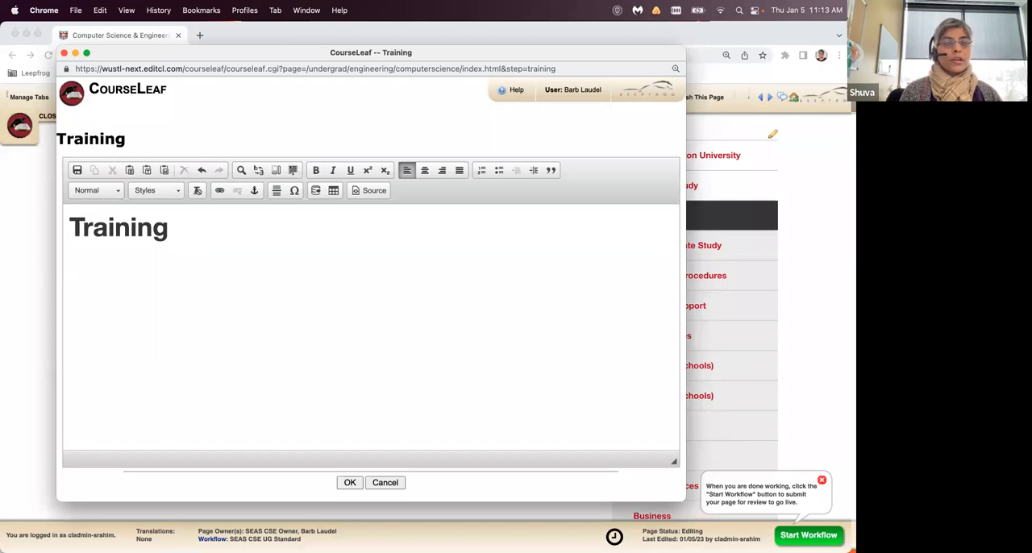
# - Add the normal paragraph "Start typing in your text like normal." below the Training heading
pyautogui.write('Start typing in your text like normal.')
pyautogui.press('Return')
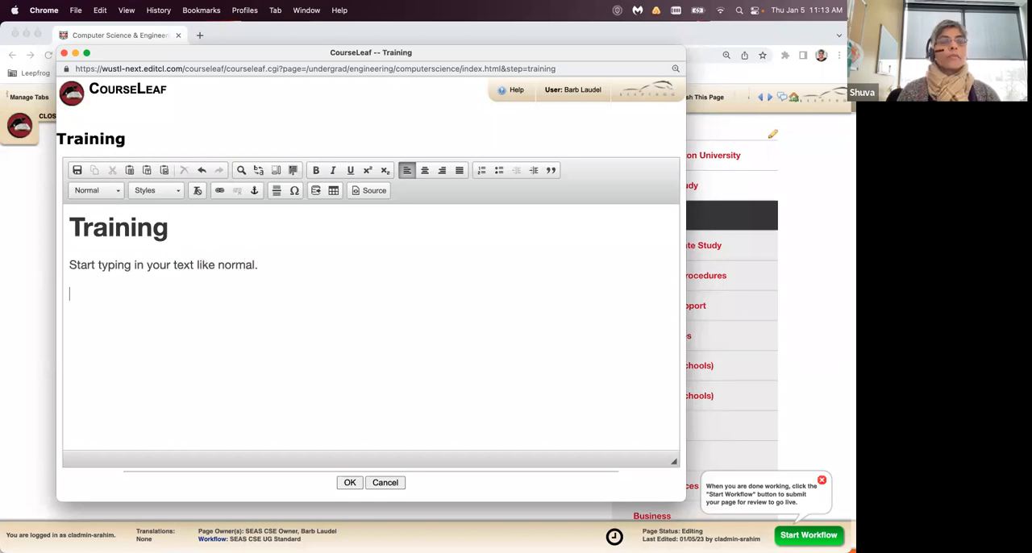
# - Insert a new line reading "Subheading" between the Training heading and the paragraph
pyautogui.click(64, 266)
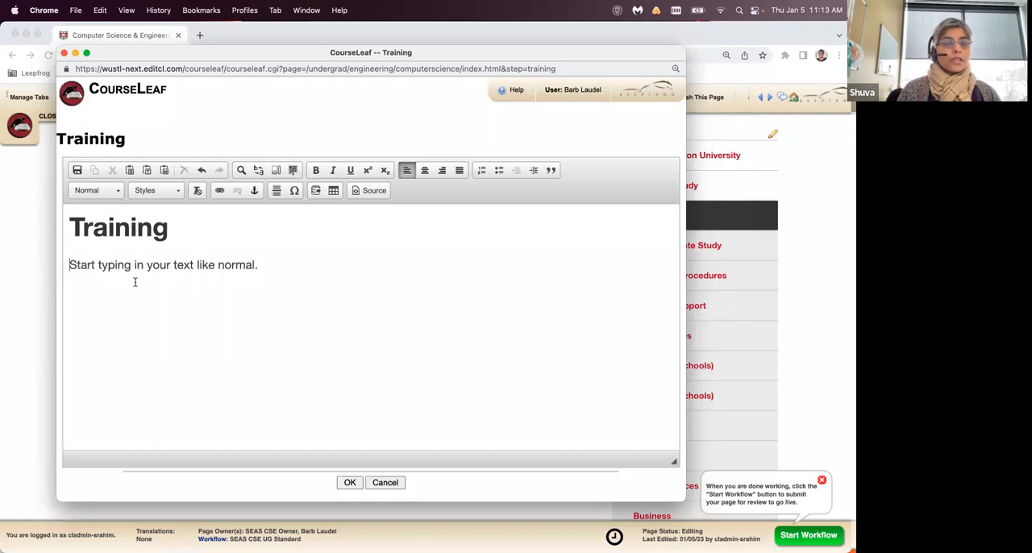
pyautogui.press('Return')
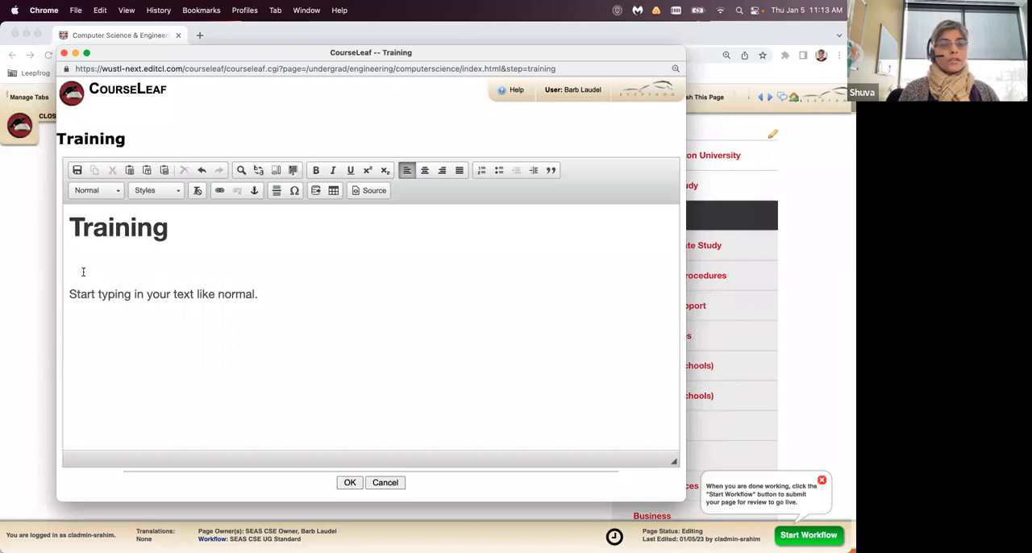
pyautogui.write('Subheading')
pyautogui.press('Return')
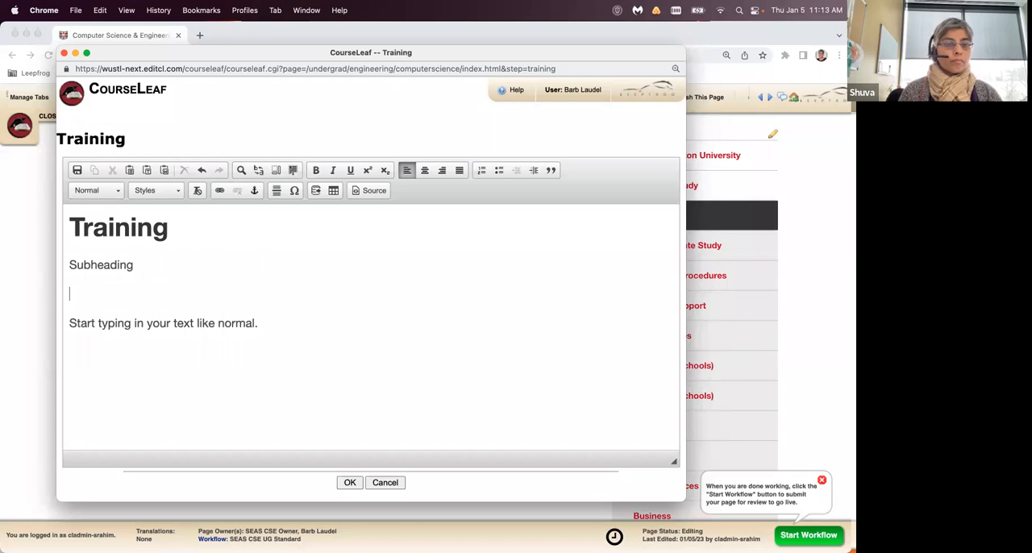
# - Format the "Subheading" line as Heading 3
pyautogui.moveTo(69, 264); pyautogui.dragTo(135, 265)
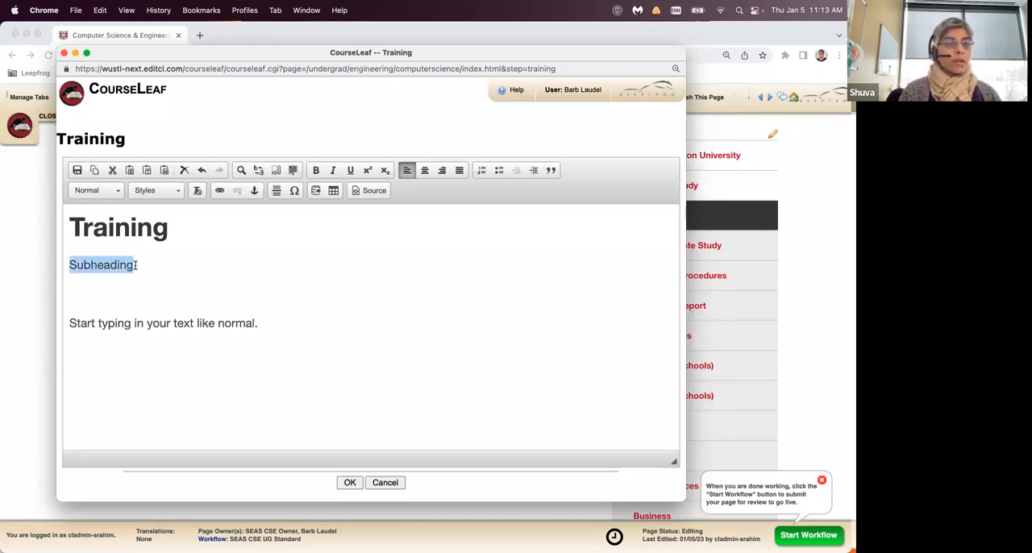
pyautogui.click(117, 194)
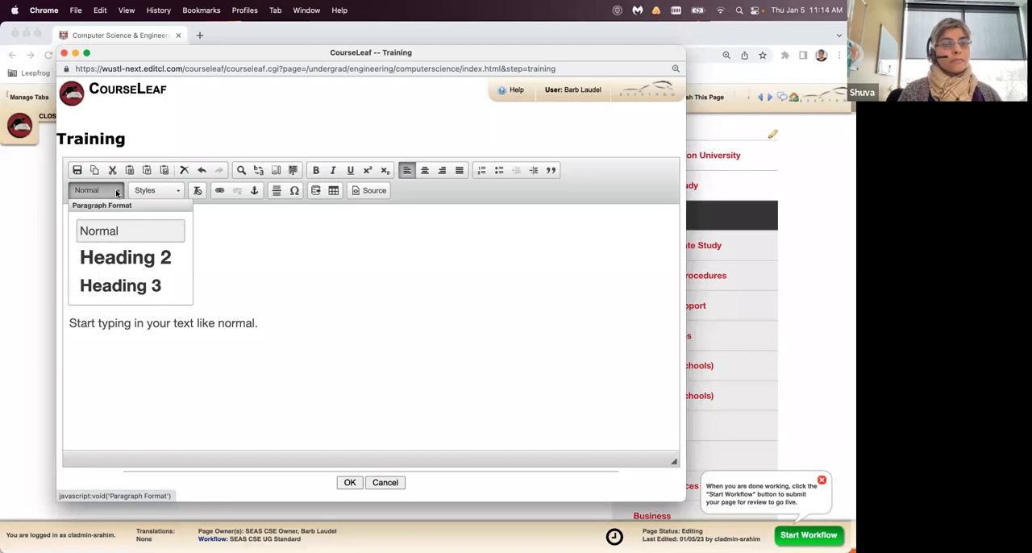
pyautogui.click(111, 287)
pyautogui.click(147, 279)
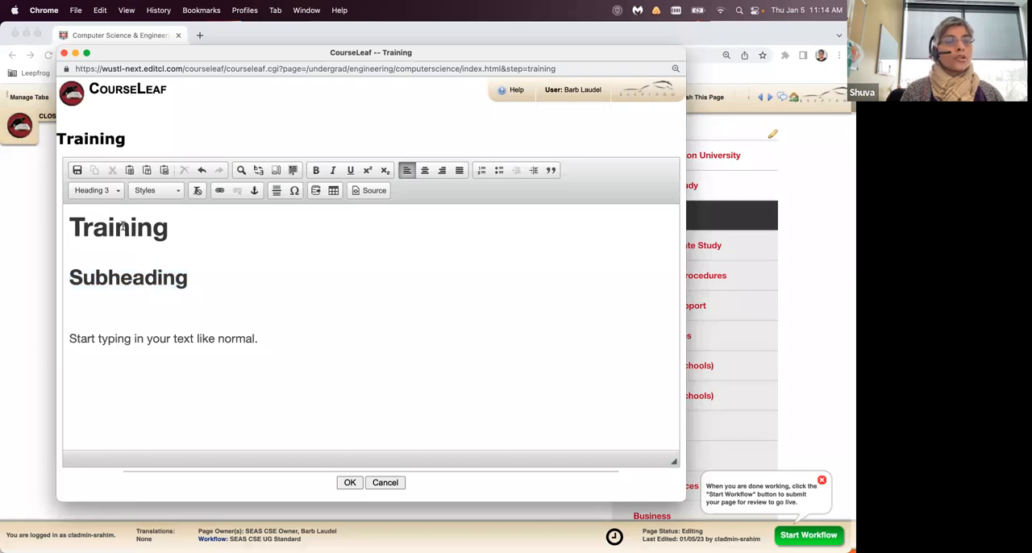
pyautogui.click(123, 228)
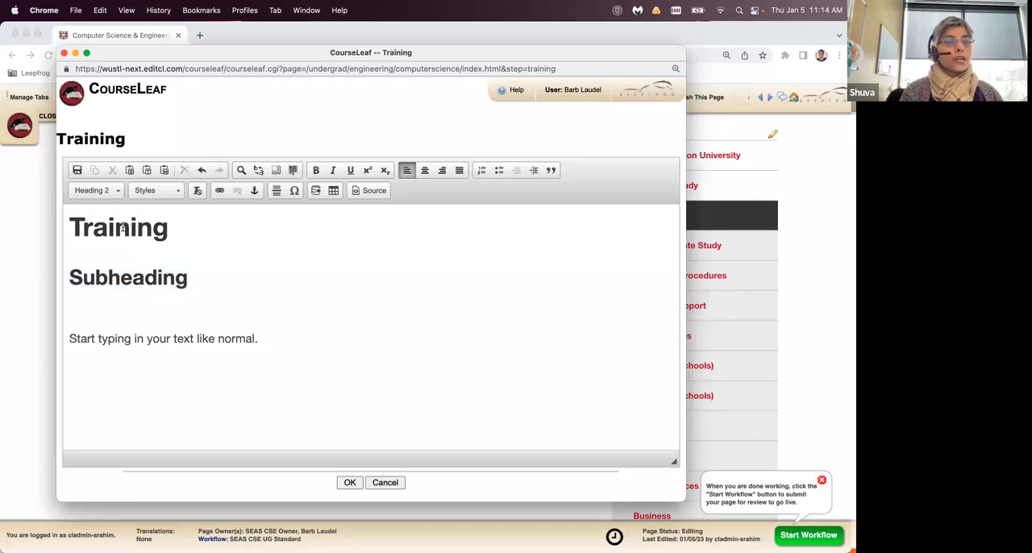
pyautogui.click(119, 277)
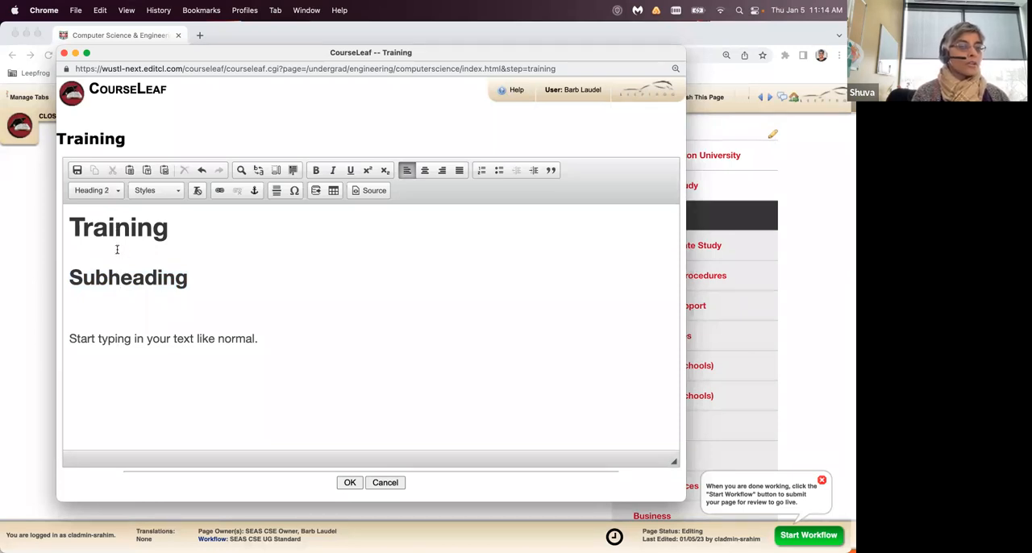
pyautogui.click(120, 277)
pyautogui.click(118, 231)
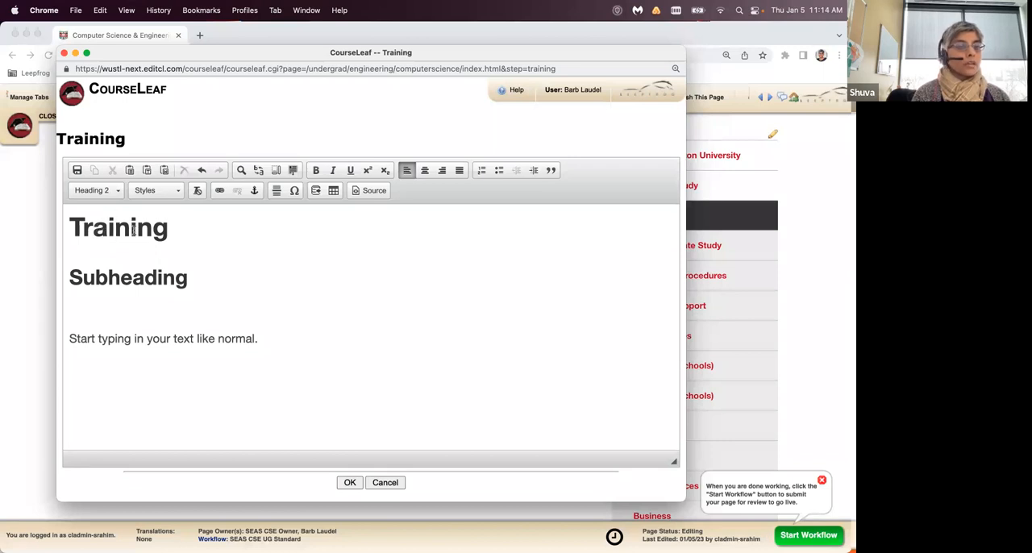
pyautogui.click(78, 277)
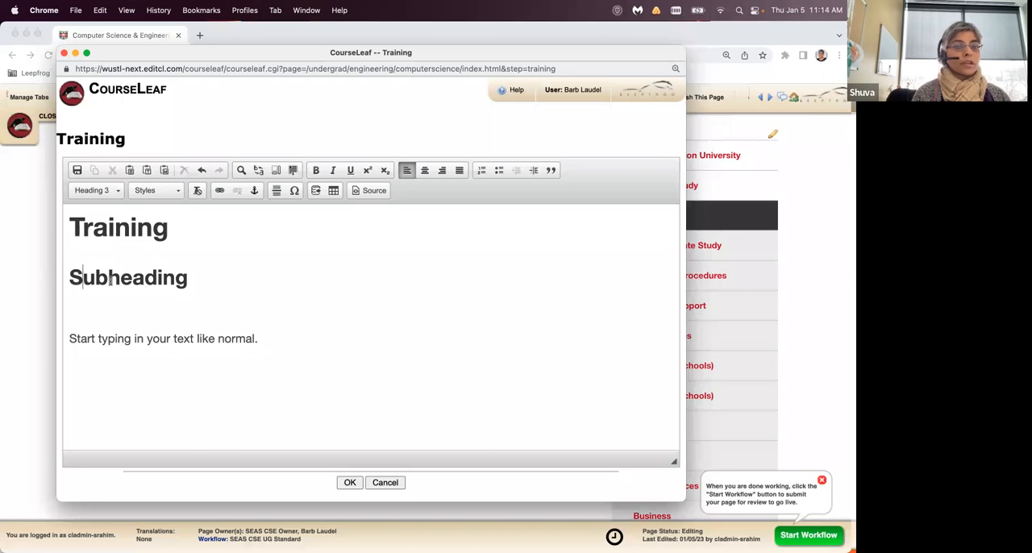
# - Remove the empty line between the Subheading line and the paragraph below it
pyautogui.click(66, 338)
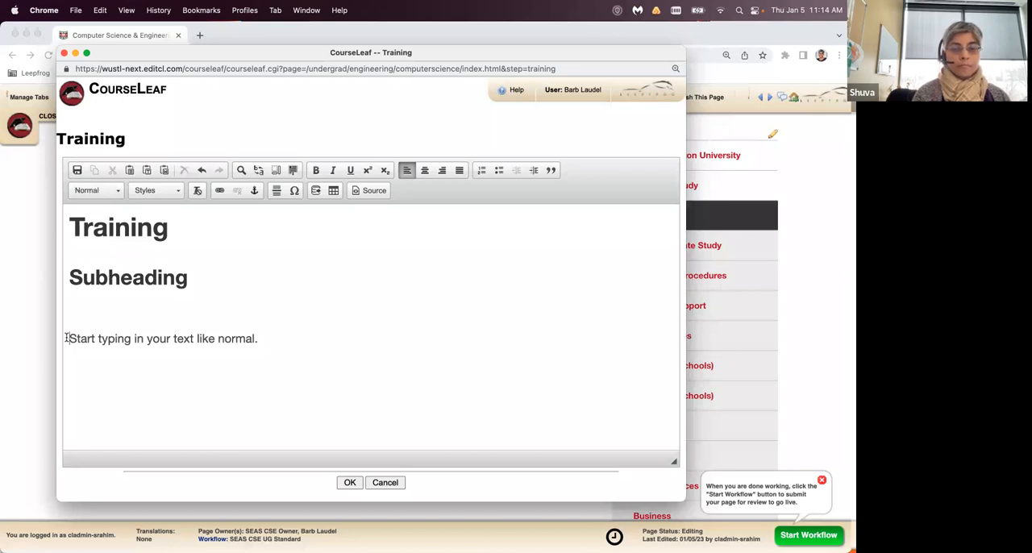
pyautogui.press('BackSpace')
pyautogui.press('BackSpace')
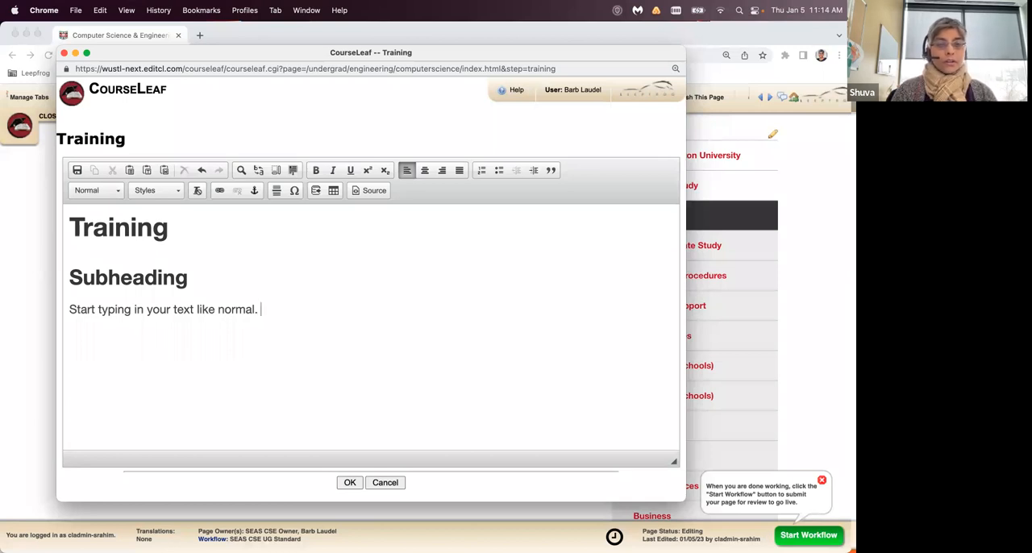
# - Continue the body paragraph with the sentences "Editing more content. Typing in other information."
pyautogui.write('Editing ')
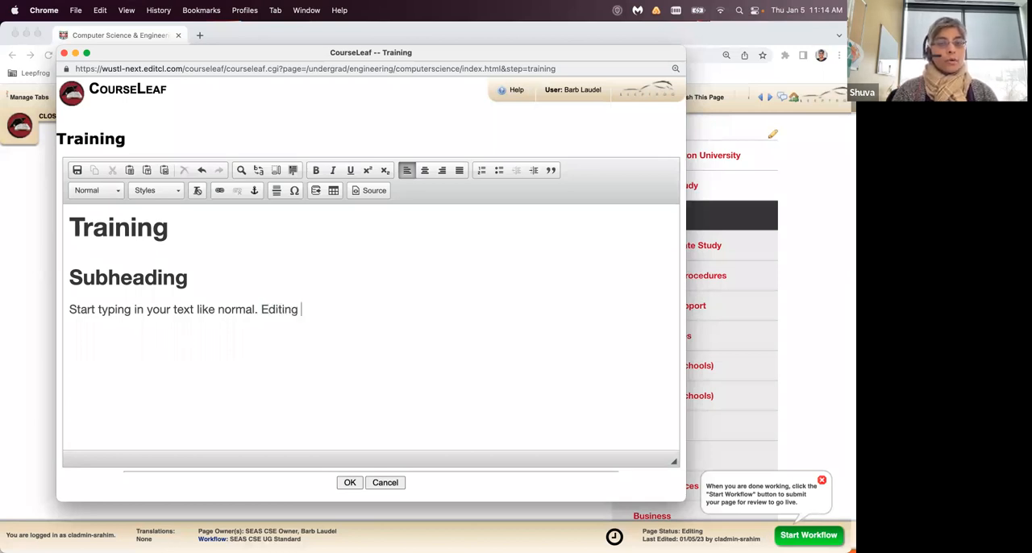
pyautogui.write('more content. Typing in other information.')
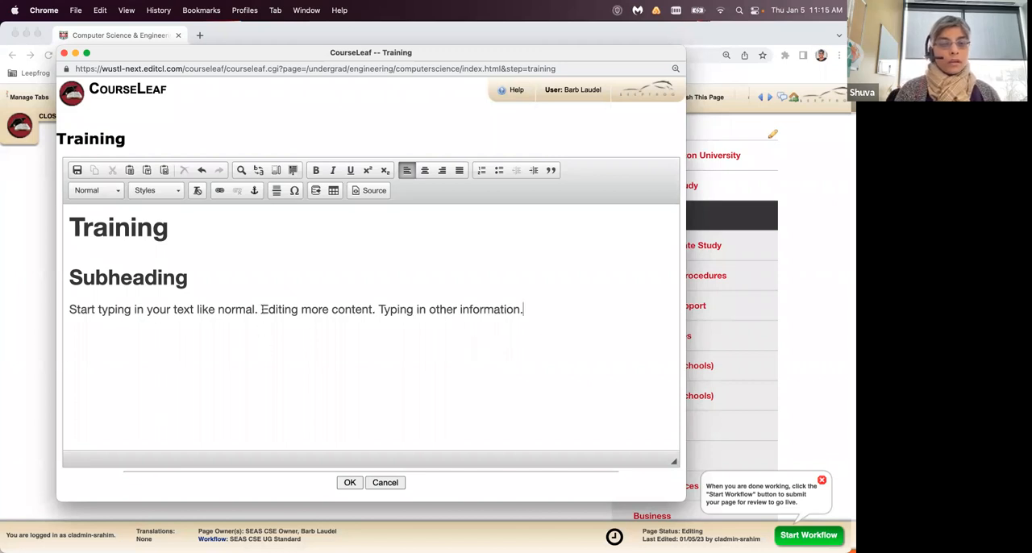
# - Make the word "Editing" in the body paragraph bold
pyautogui.moveTo(261, 309); pyautogui.dragTo(299, 309)
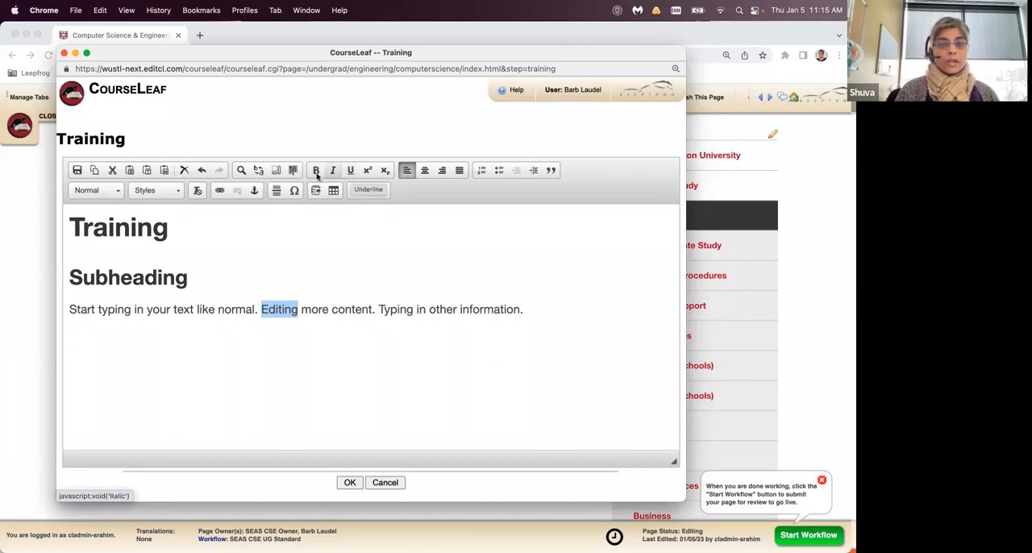
pyautogui.click(315, 172)
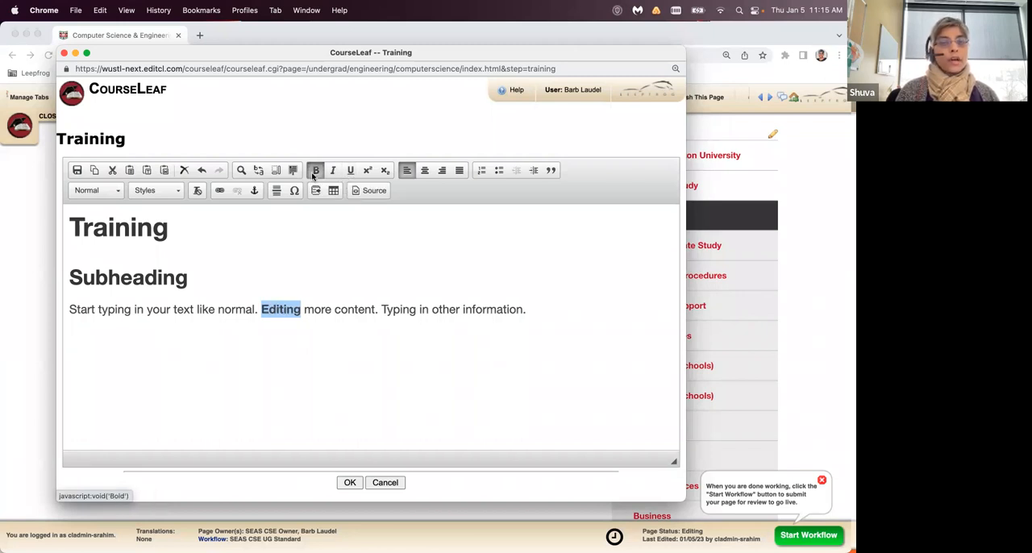
pyautogui.click(316, 311)
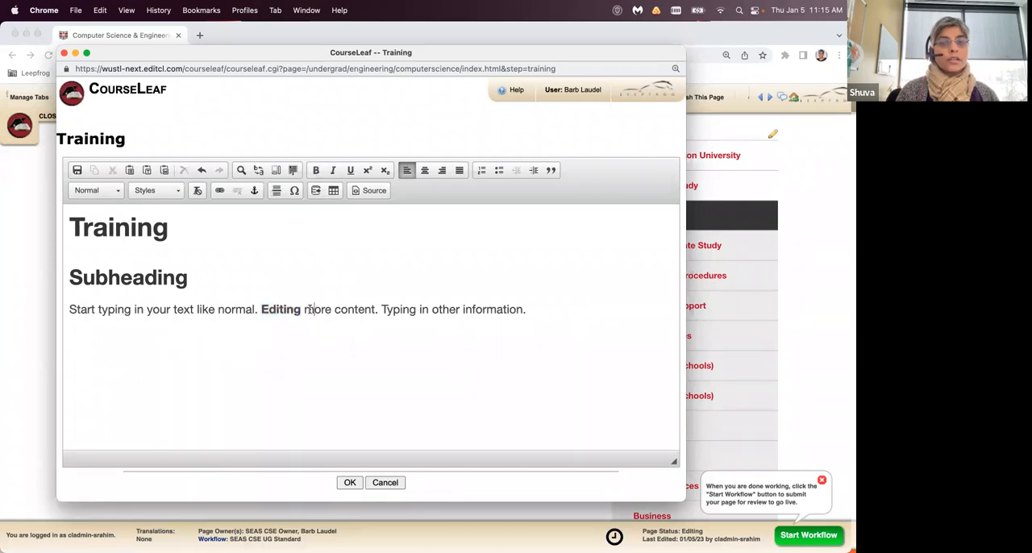
# - Italicize the word "more" and underline the word "content" in the body paragraph
pyautogui.moveTo(304, 310); pyautogui.dragTo(377, 311)
pyautogui.click(332, 170)
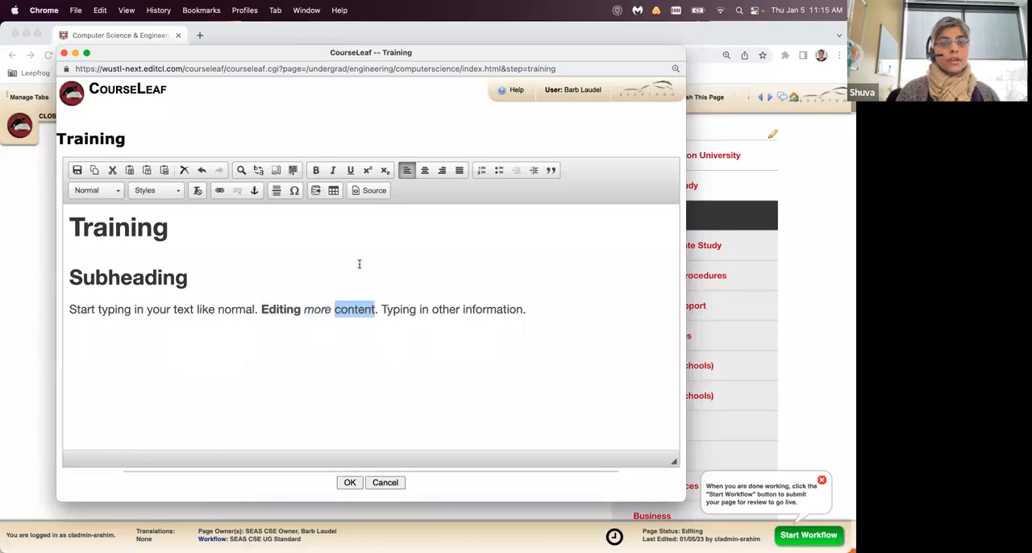
pyautogui.click(351, 172)
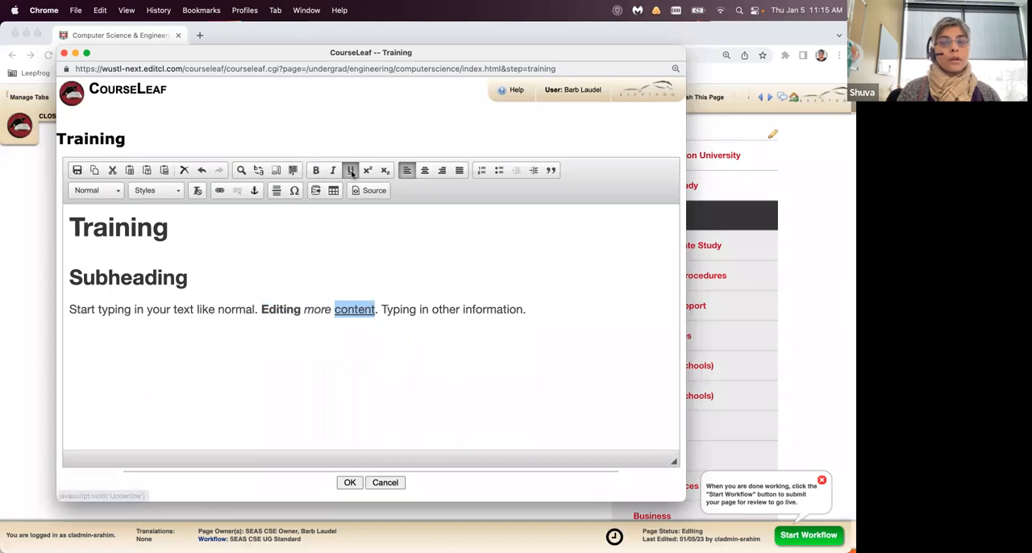
pyautogui.click(377, 310)
pyautogui.write('.')
# - In the paragraph's last sentence, apply bold to "Typing", italics to "in" and underline to "other information"
pyautogui.moveTo(382, 309); pyautogui.dragTo(416, 310)
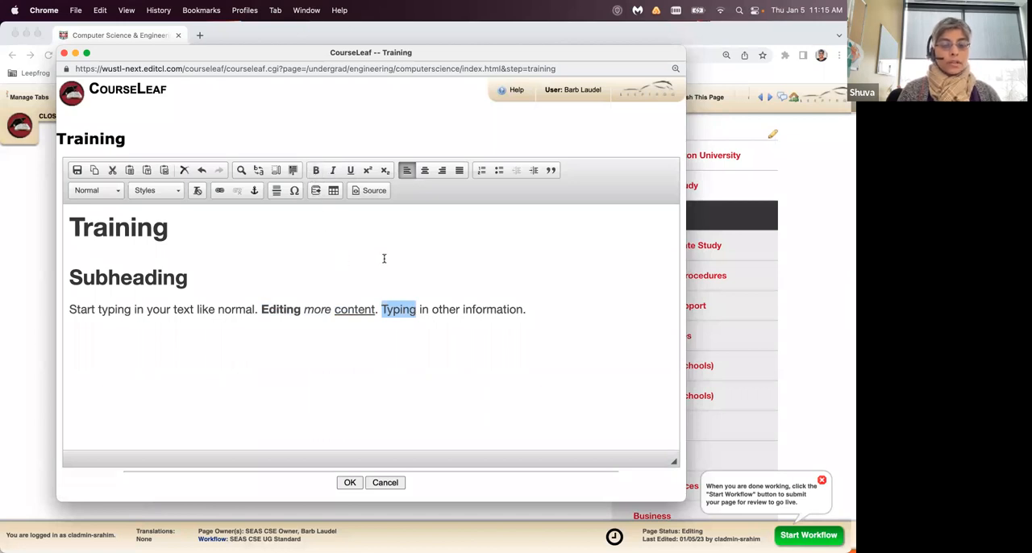
pyautogui.press('super+b')
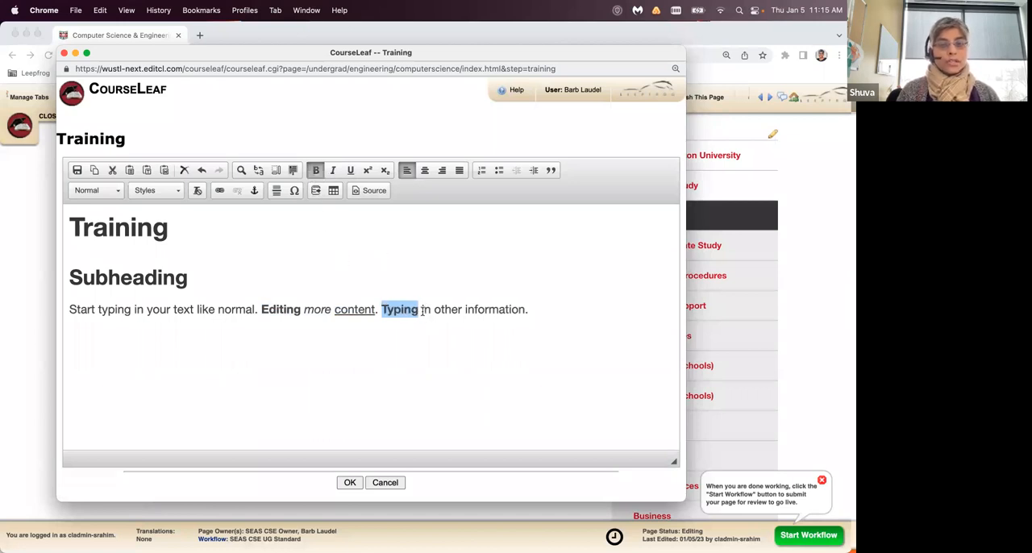
pyautogui.doubleClick(425, 311)
pyautogui.press('super+i')
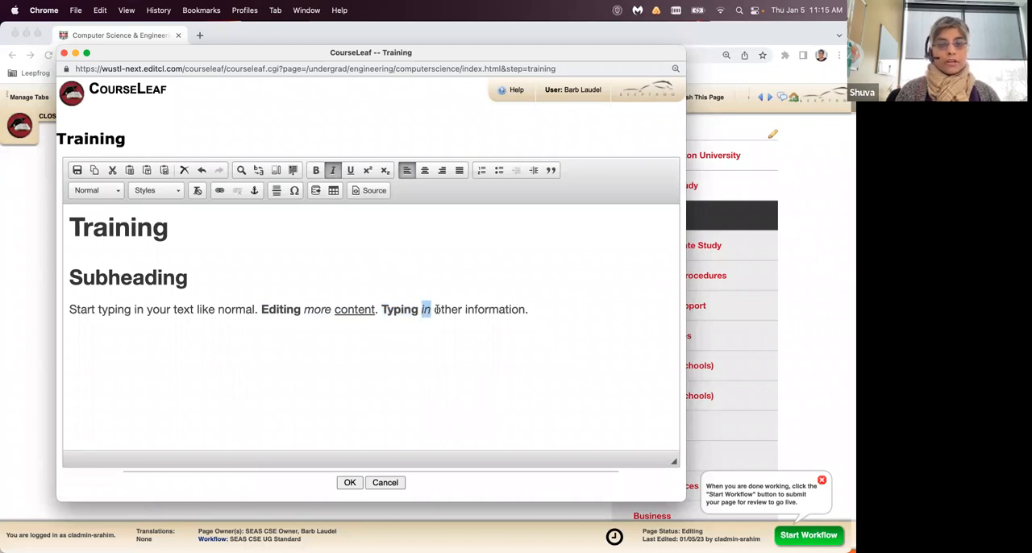
pyautogui.moveTo(433, 310); pyautogui.dragTo(522, 313)
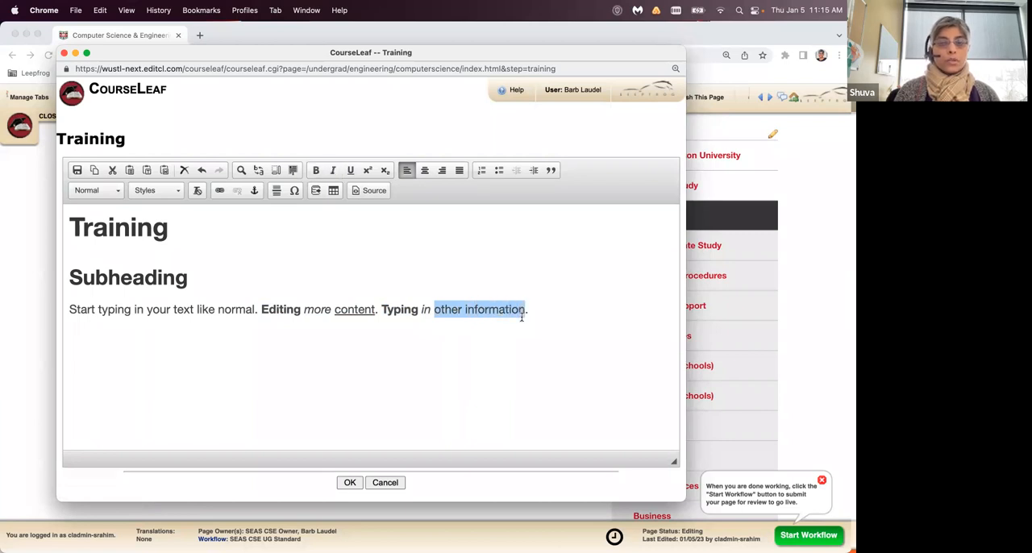
pyautogui.press('cmd+u')
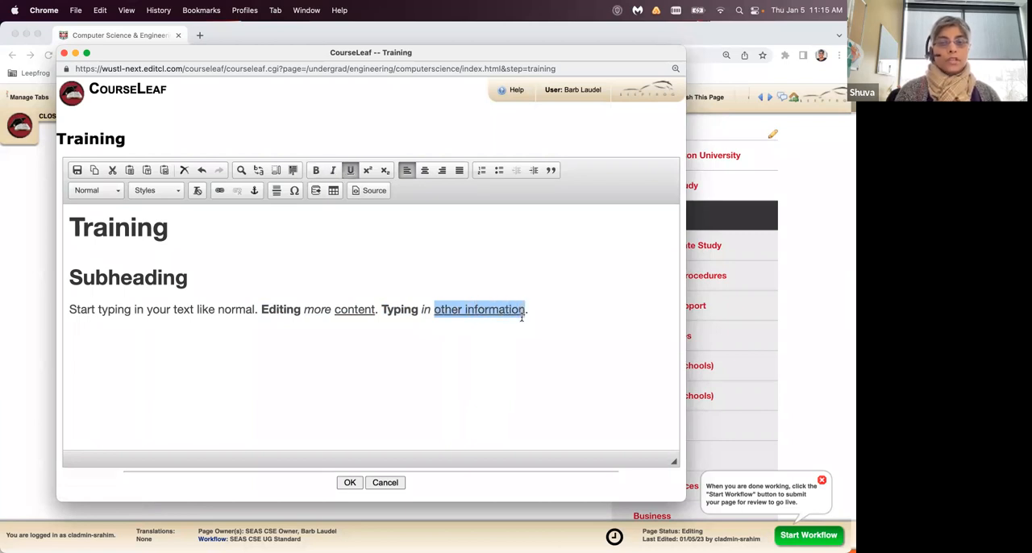
pyautogui.click(528, 310)
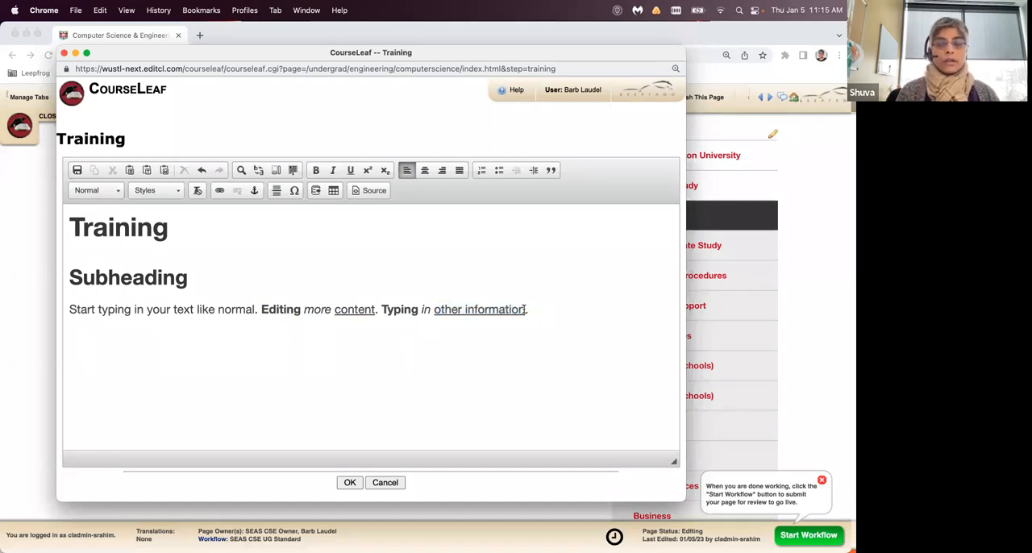
# - Remove the bold, italic and underline formatting from the last sentence, "Typing in other information."
pyautogui.moveTo(526, 309); pyautogui.dragTo(434, 310)
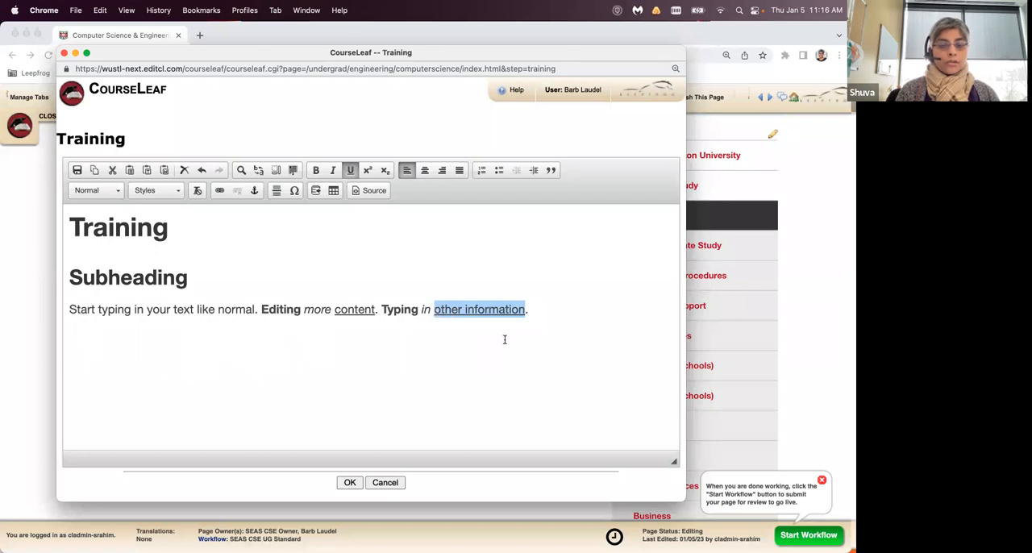
pyautogui.press('super+u')
pyautogui.doubleClick(425, 309)
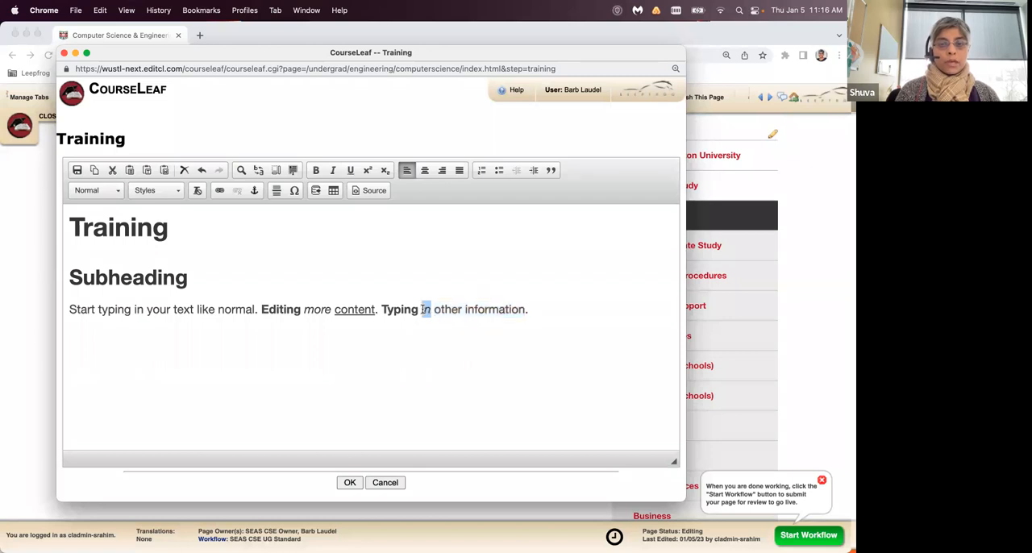
pyautogui.press('super+u')
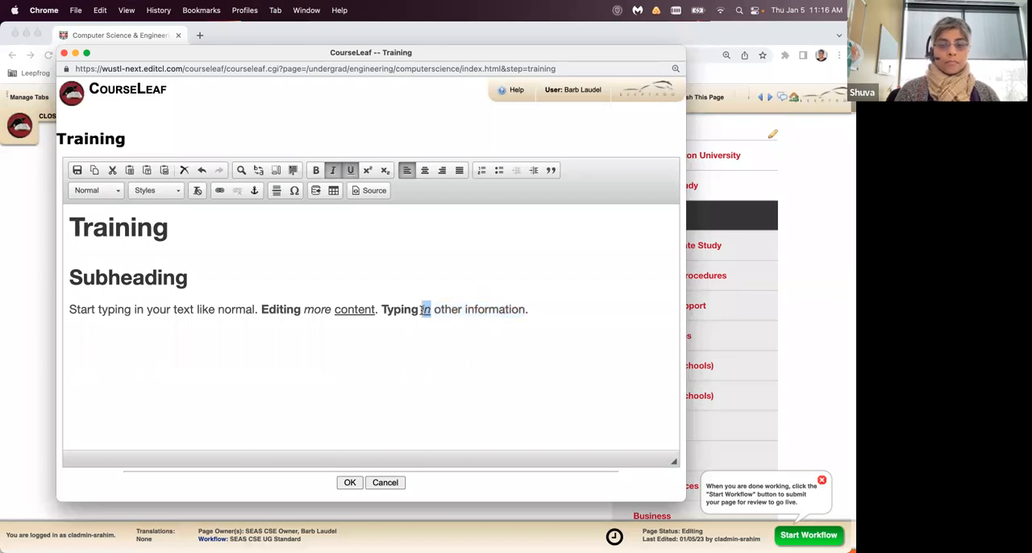
pyautogui.press('super+u')
pyautogui.press('super+i')
pyautogui.moveTo(420, 310); pyautogui.dragTo(386, 310)
pyautogui.press('super+b')
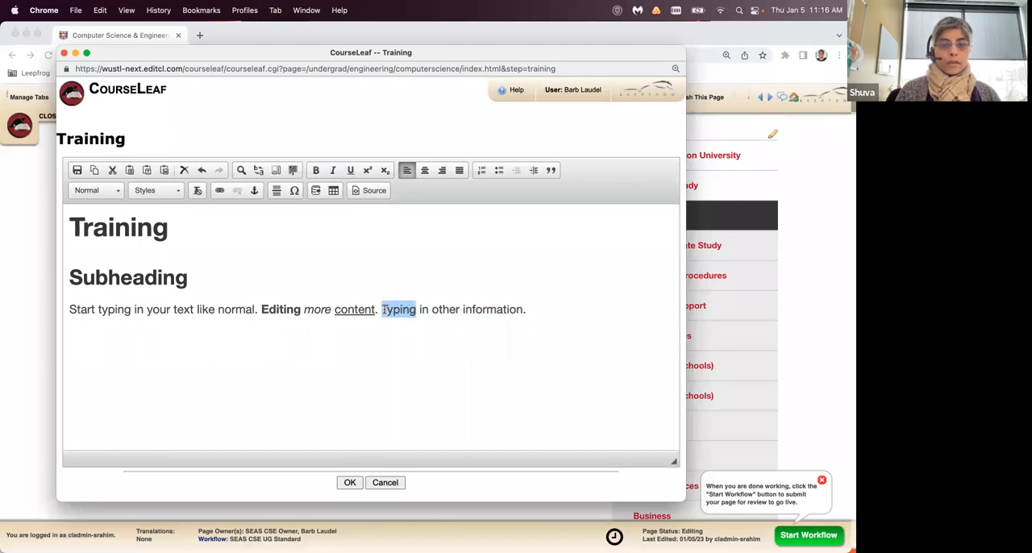
# - Add a new paragraph reading "Combining those commands" below the body paragraph
pyautogui.click(529, 309)
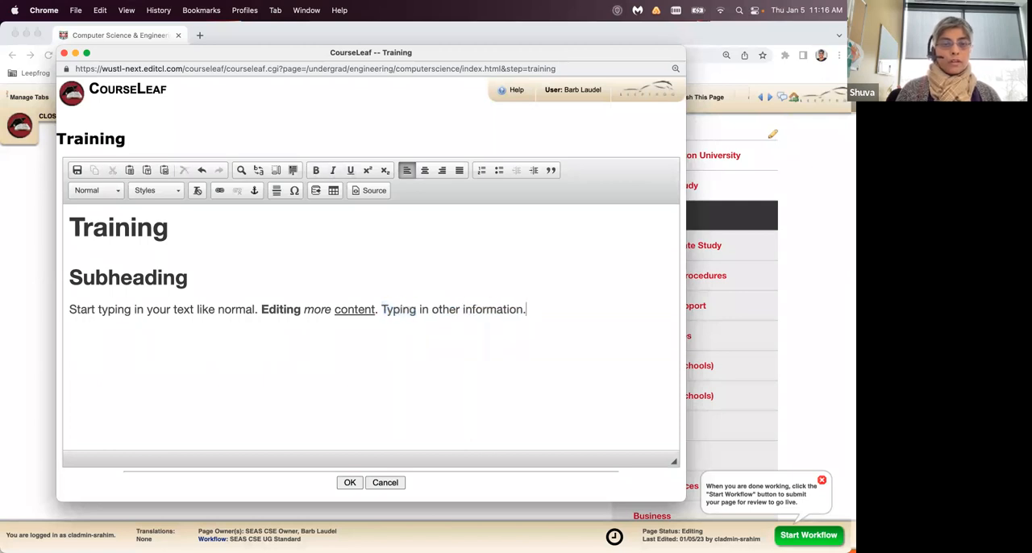
pyautogui.write('Combi')
pyautogui.press('BackSpace')
pyautogui.press('BackSpace')
pyautogui.write('bining ')
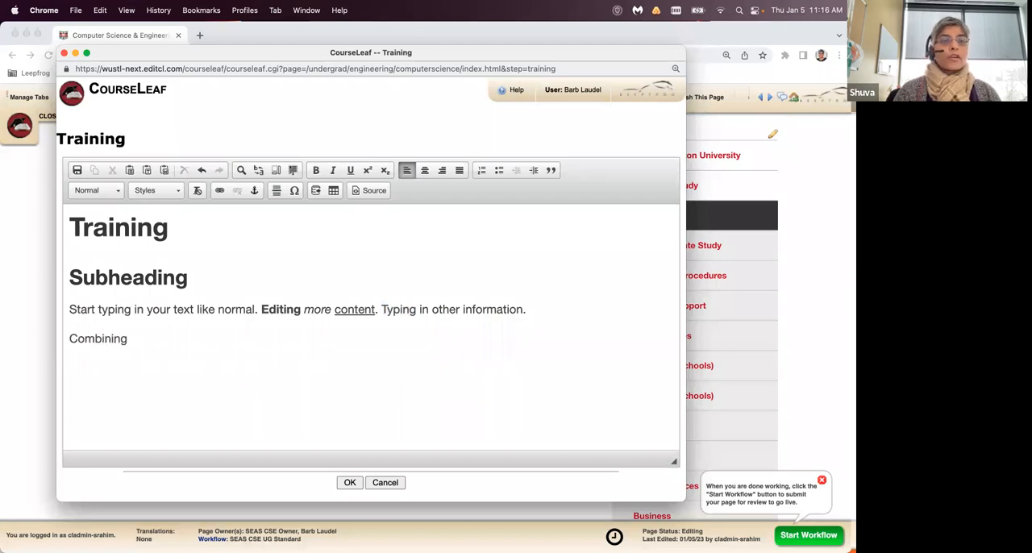
pyautogui.write('those com')
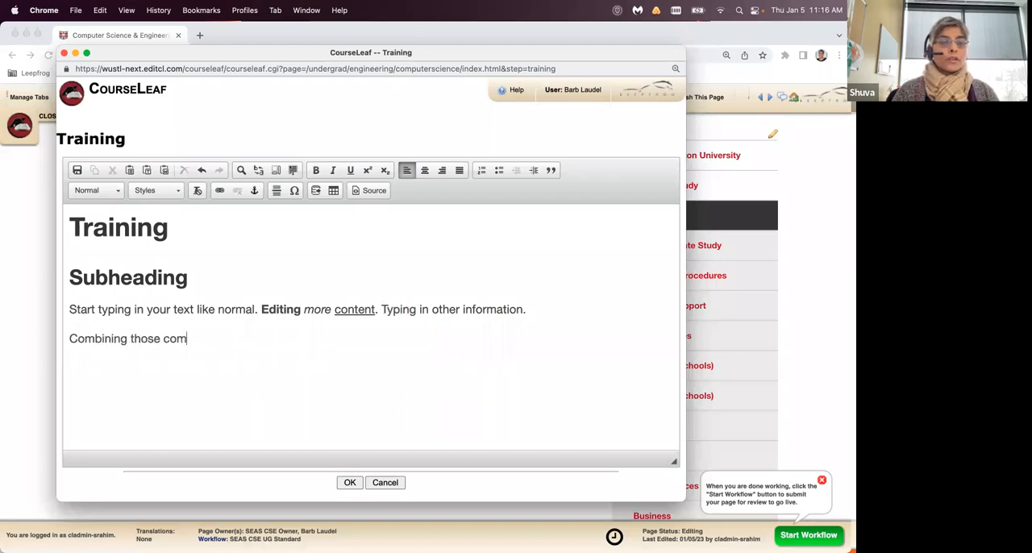
pyautogui.write('mands')
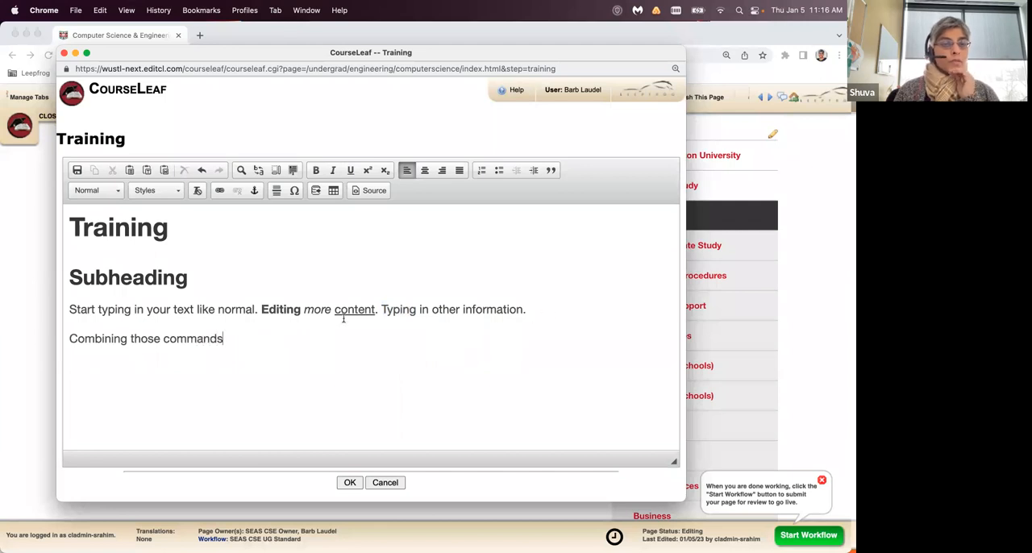
# - Apply bold, italic and underline together to the whole line "Combining those commands"
pyautogui.moveTo(221, 339); pyautogui.dragTo(59, 340)
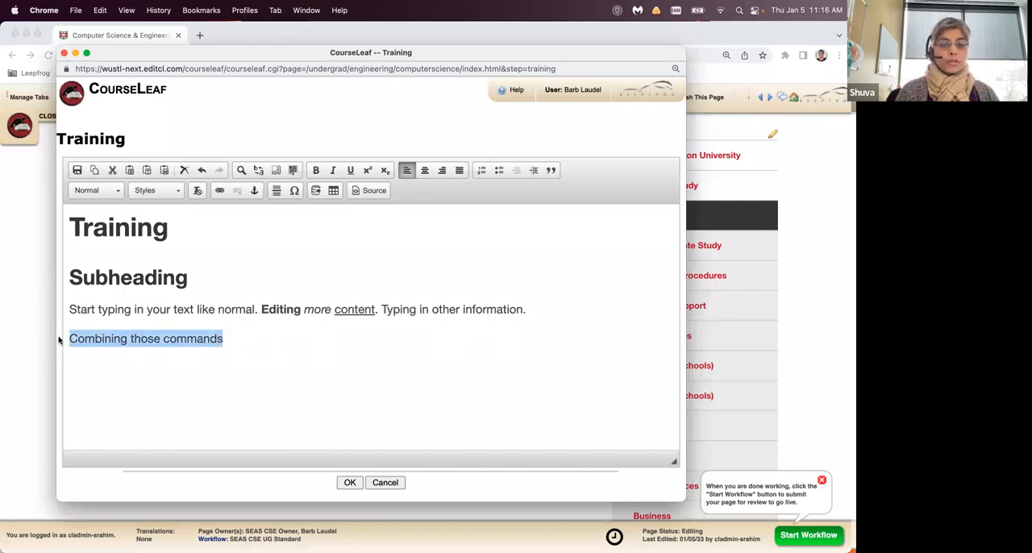
pyautogui.press('super+b')
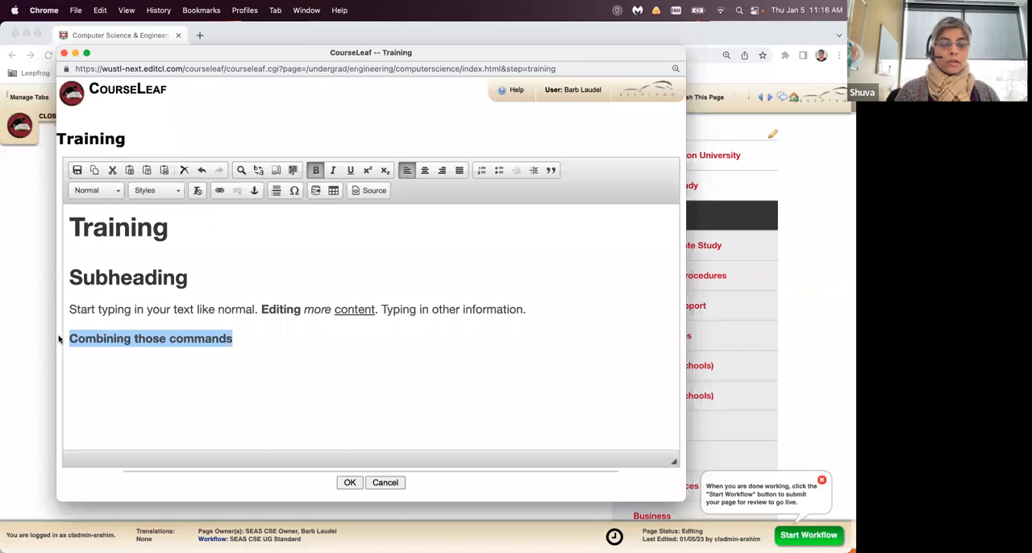
pyautogui.press('super+i')
pyautogui.press('super+u')
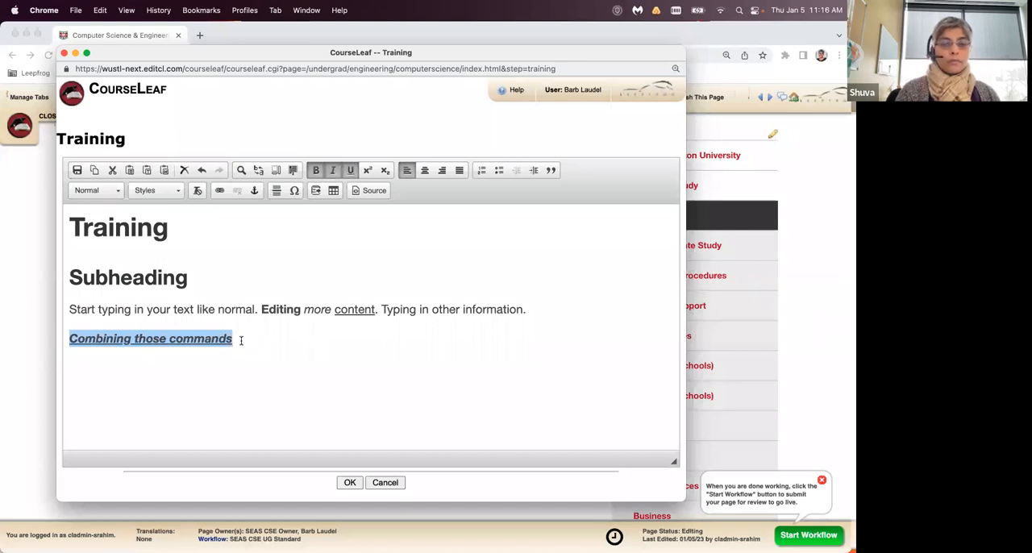
# - Clear the bold, italic and underline formatting from the "Combining those commands" line
pyautogui.press('super+b')
pyautogui.press('super+i')
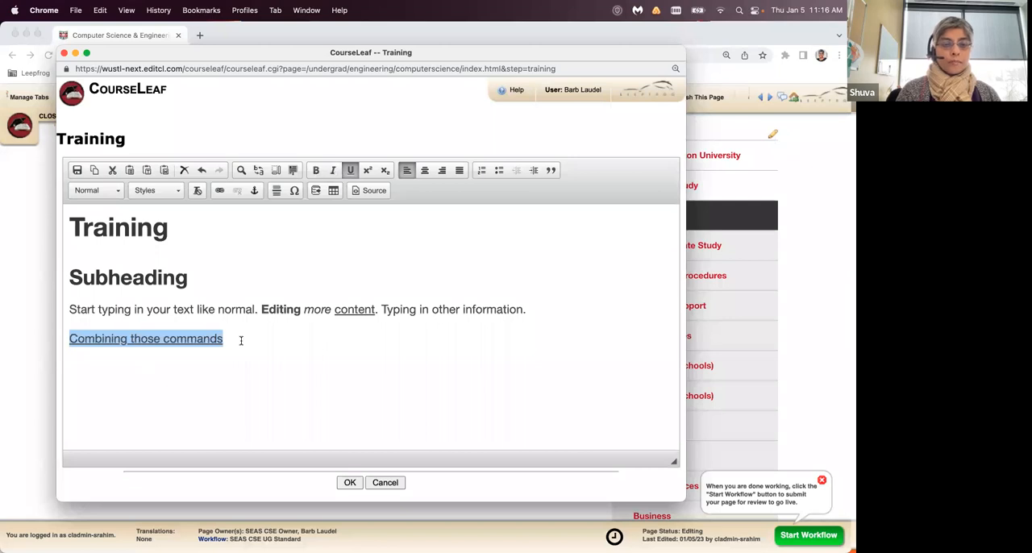
pyautogui.press('super+u')
# - Enter the manually numbered lines "1. one" and "2. two" below "Combining those commands", and delete both lines again
pyautogui.click(241, 341)
pyautogui.press('Return')
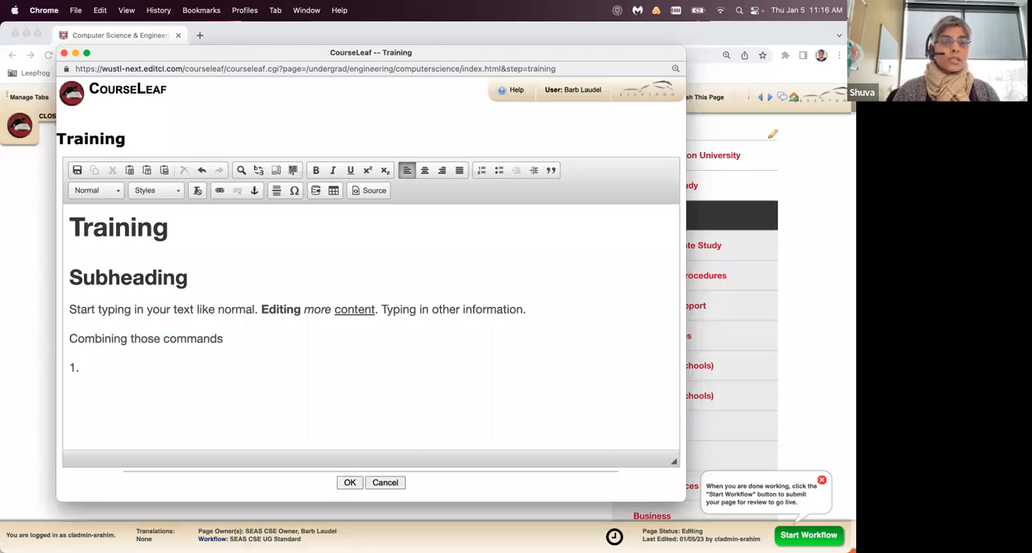
pyautogui.press('BackSpace')
pyautogui.write('one')
pyautogui.press('Return')
pyautogui.write('2')
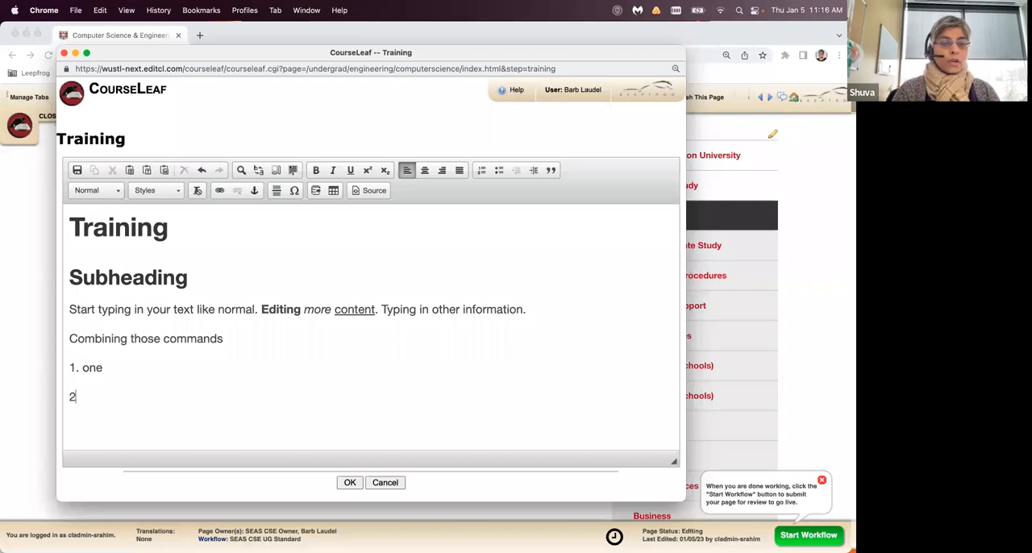
pyautogui.write('. two')
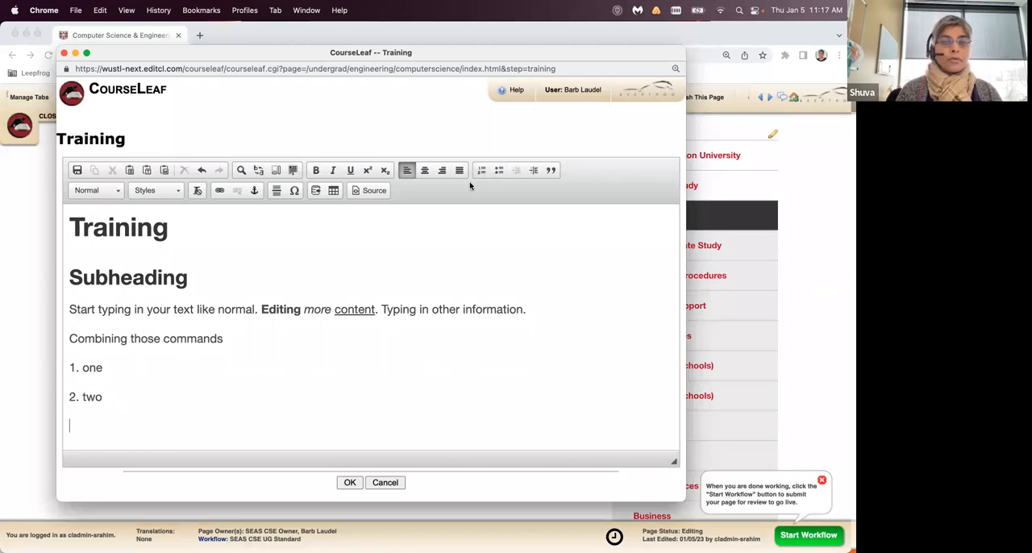
pyautogui.moveTo(110, 397); pyautogui.dragTo(64, 368)
pyautogui.press('BackSpace')
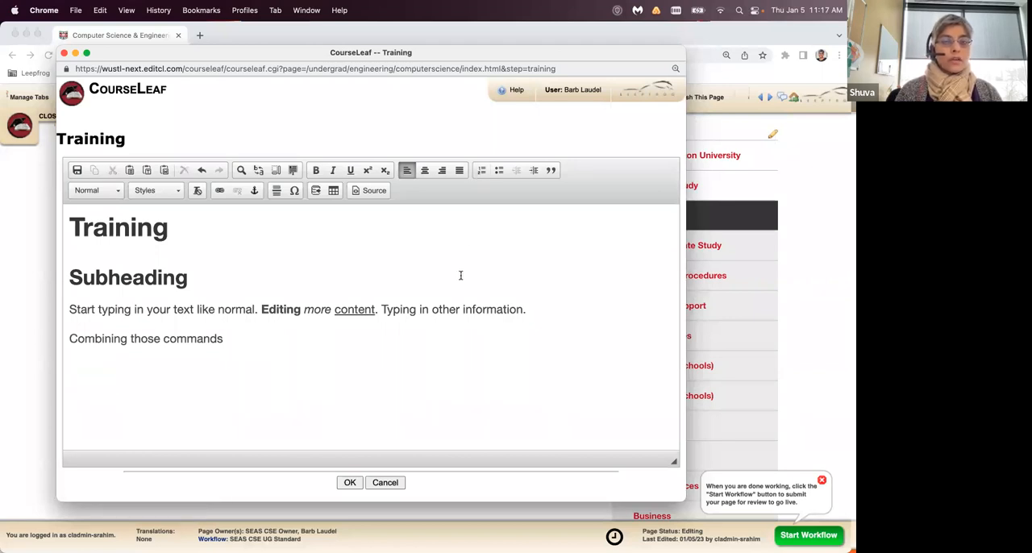
# - Insert an automatic numbered list with the items "one", "two" and "three" below "Combining those commands"
pyautogui.click(481, 170)
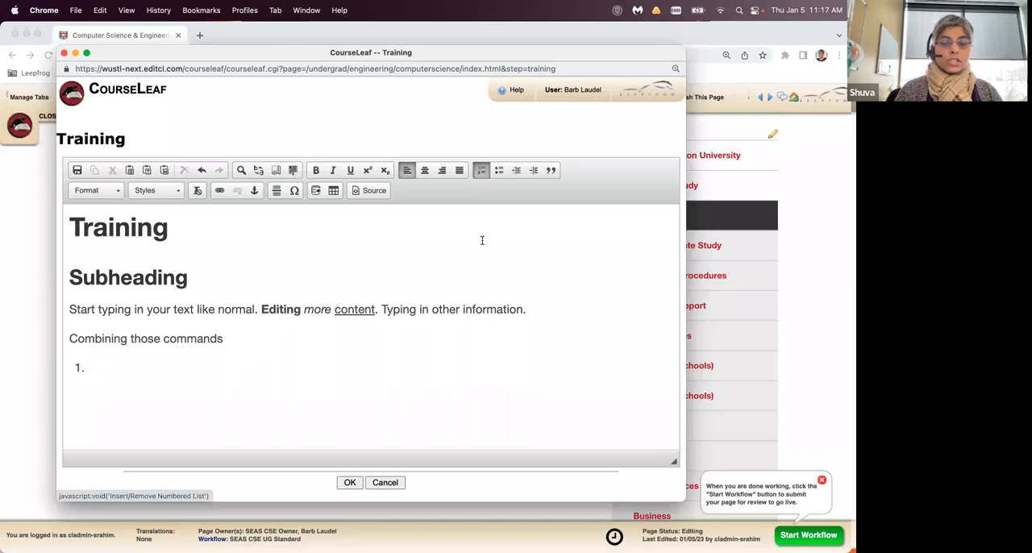
pyautogui.write('one')
pyautogui.press('Return')
pyautogui.write('two')
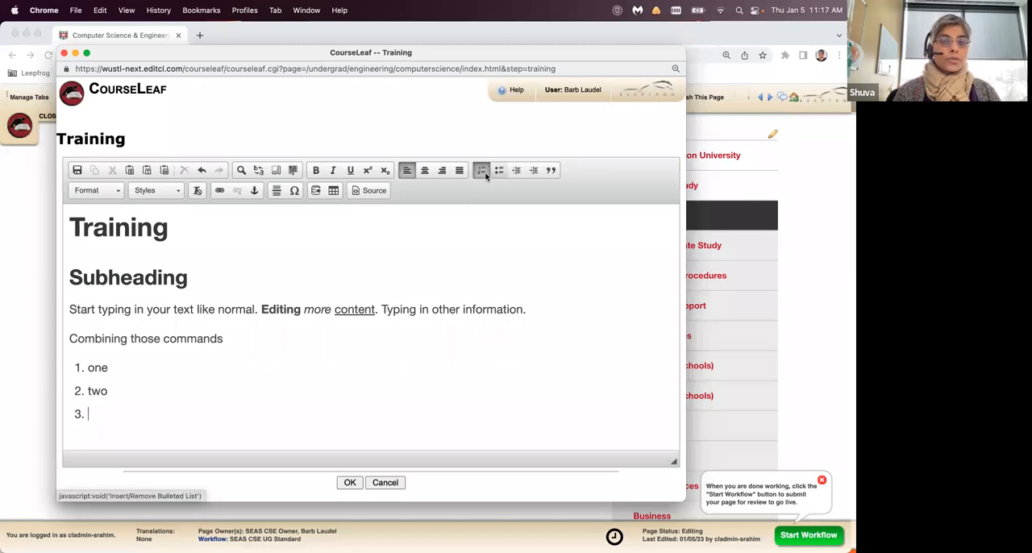
pyautogui.write('three')
pyautogui.press('Return')
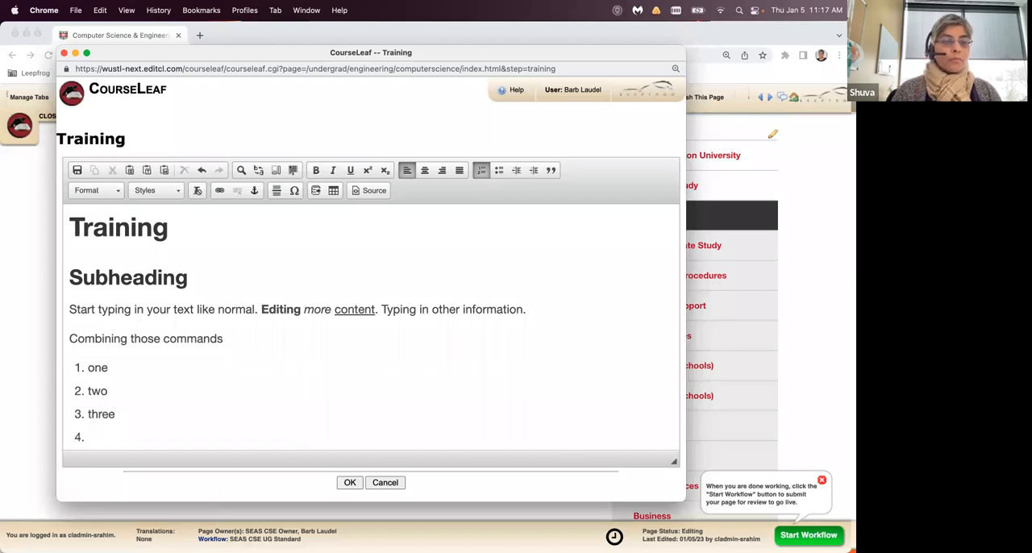
# - End the numbered list and add a normal paragraph reading "List tools" below it
pyautogui.press('BackSpace')
pyautogui.press('Return')
# - Insert a bulleted list with the items "one", "two" and "three" below the "List tools" line
pyautogui.press('Return')
pyautogui.write('List tools')
pyautogui.press('Return')
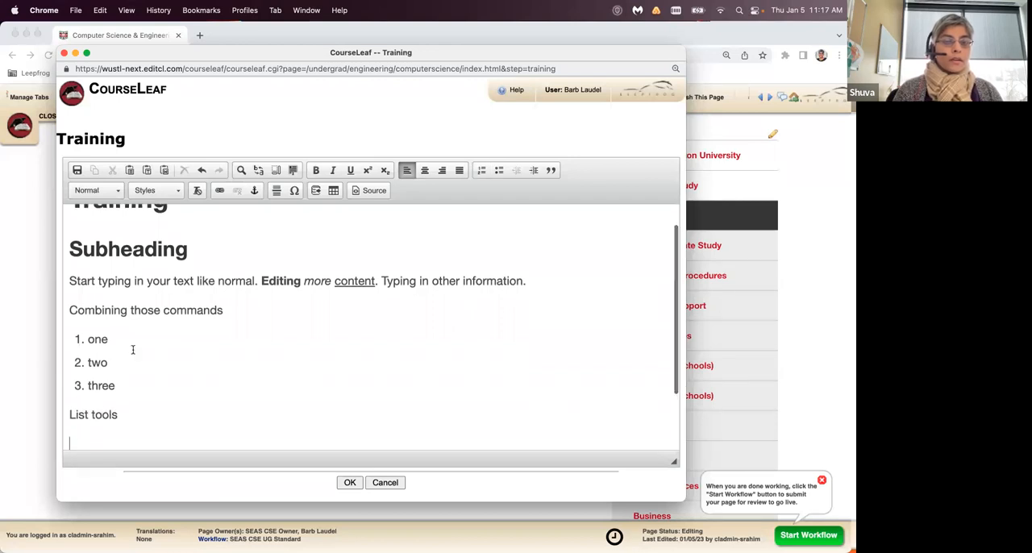
pyautogui.click(499, 170)
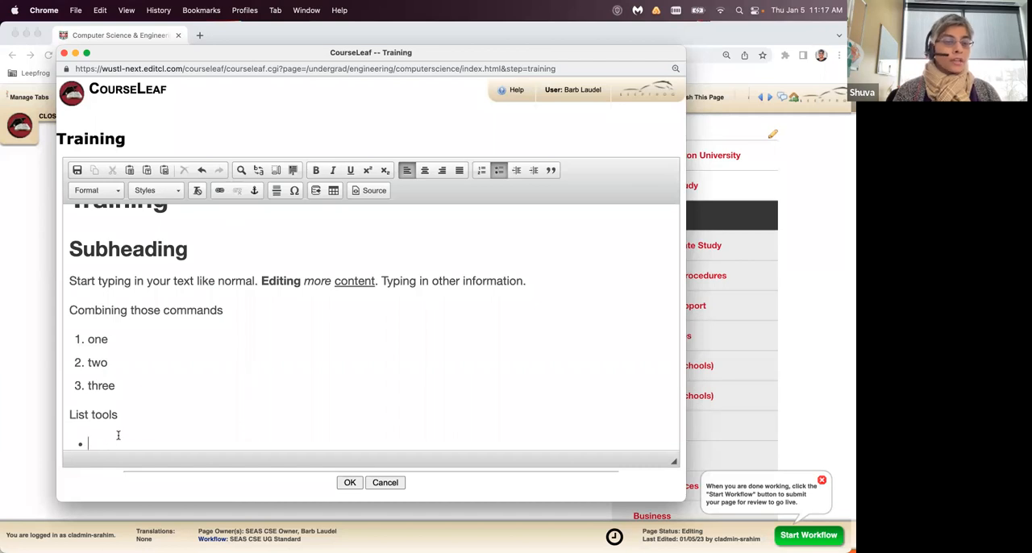
pyautogui.write('one')
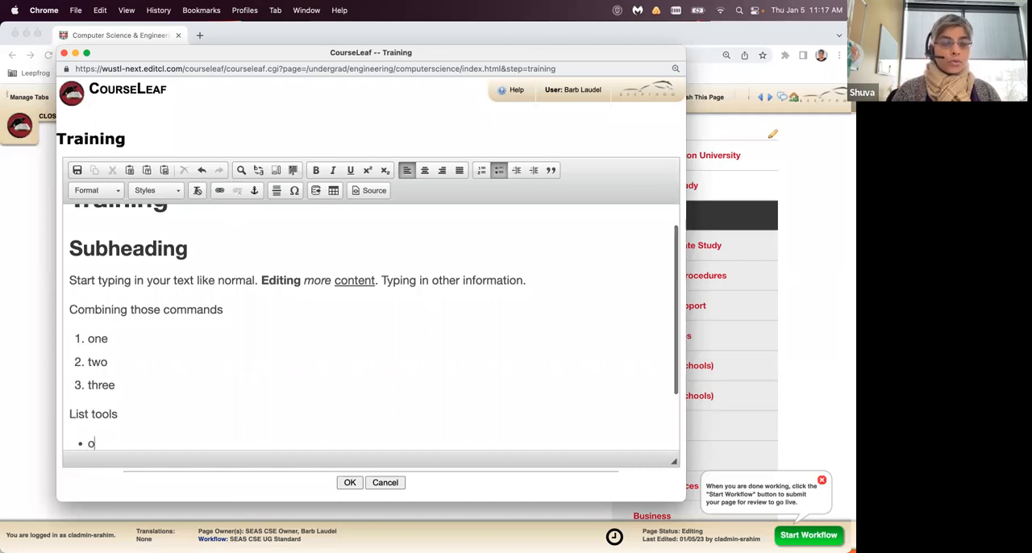
pyautogui.press('Return')
pyautogui.write('two')
pyautogui.press('Return')
pyautogui.write('three')
pyautogui.press('Return')
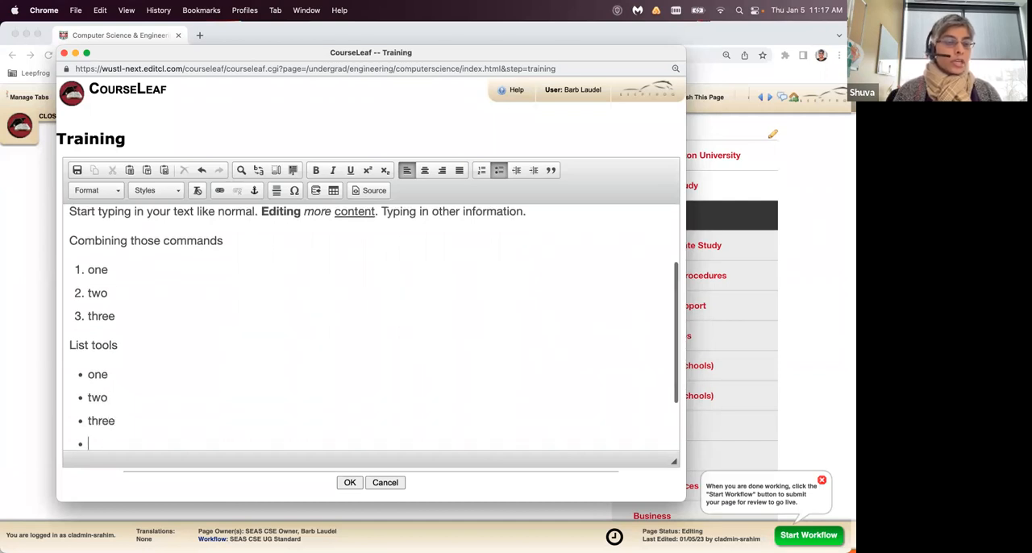
pyautogui.press('BackSpace')
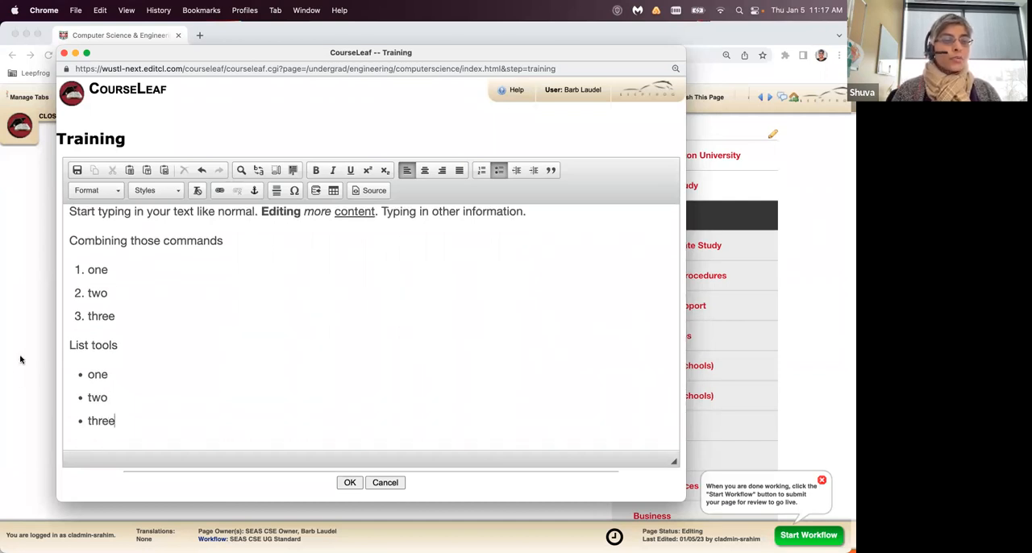
# - End the bulleted list and add a normal paragraph reading "Continue typing ..." below it
pyautogui.moveTo(79, 275); pyautogui.dragTo(117, 316)
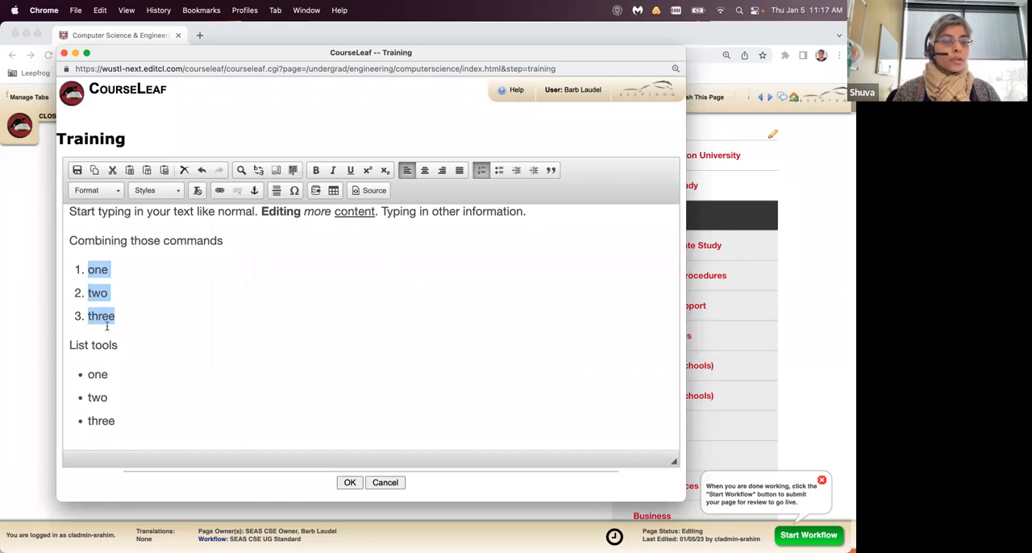
pyautogui.click(138, 421)
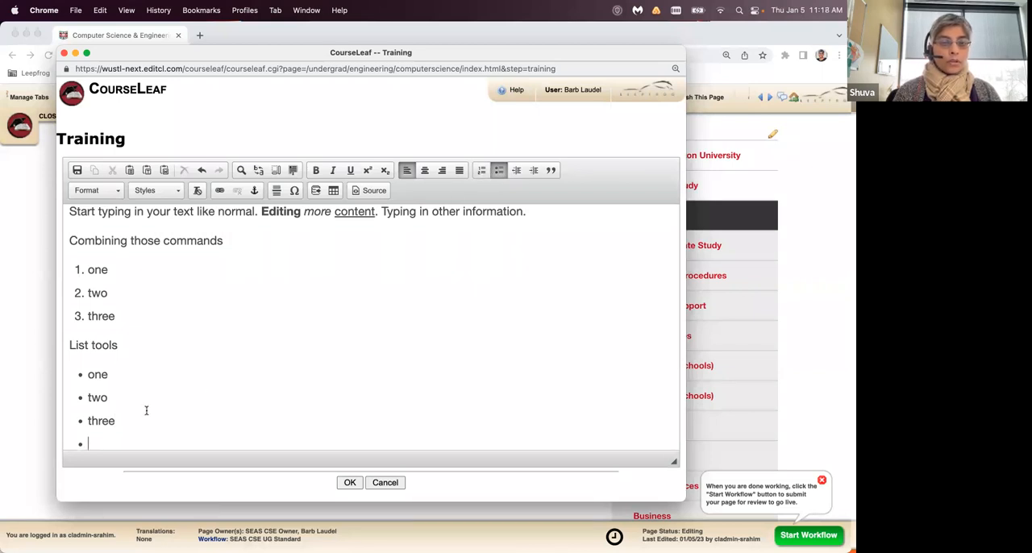
pyautogui.scroll(-2, 168, 382)
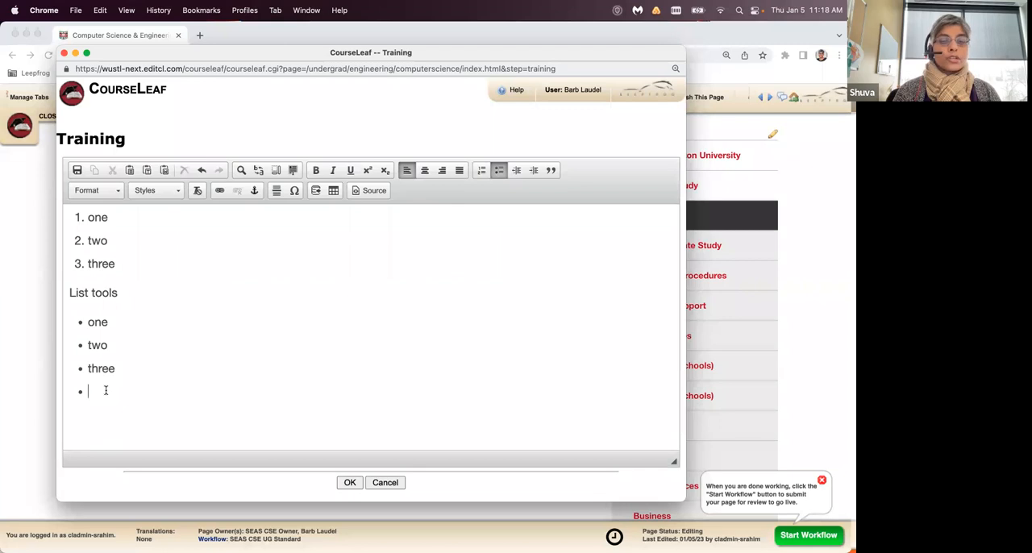
pyautogui.press('Return')
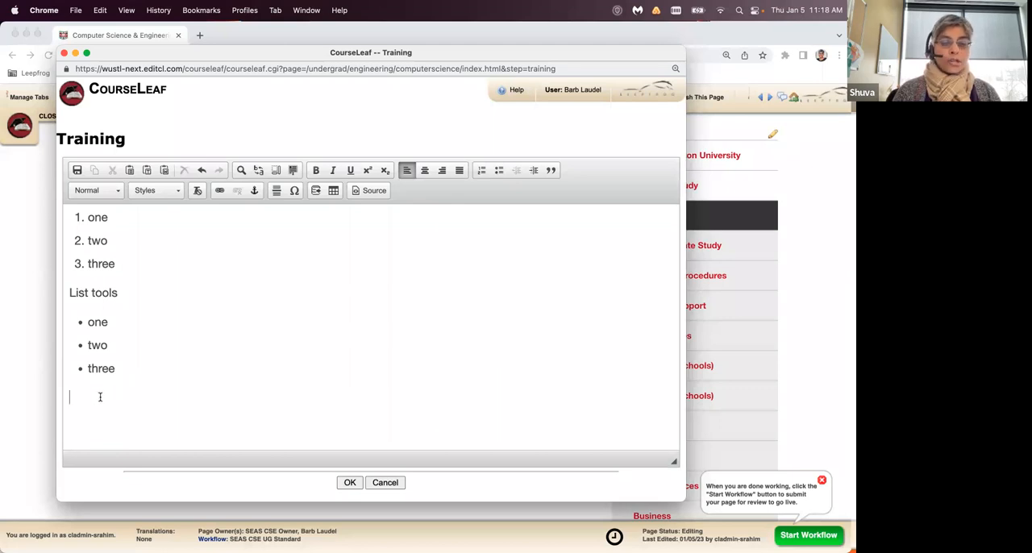
pyautogui.write('Continue ')
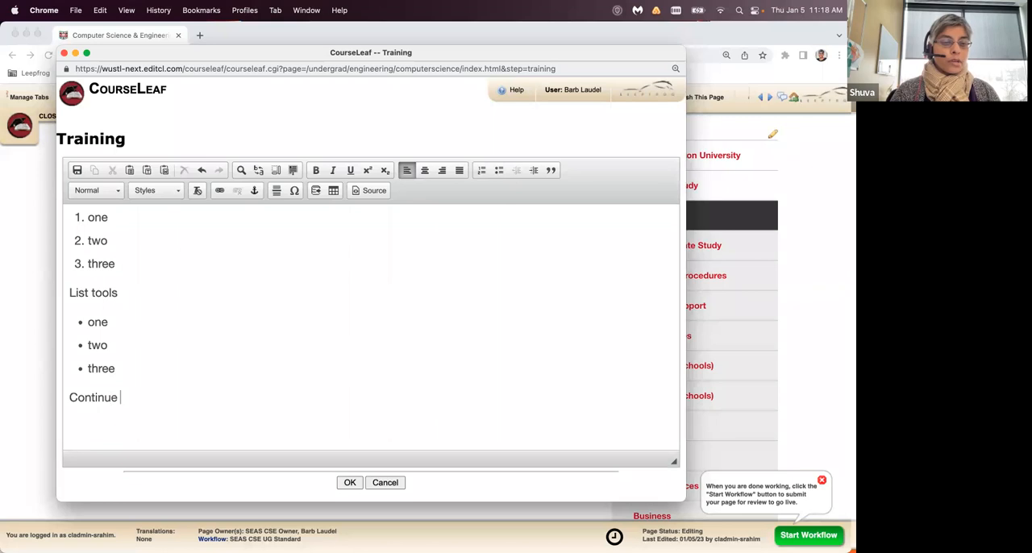
pyautogui.write('typing ...')
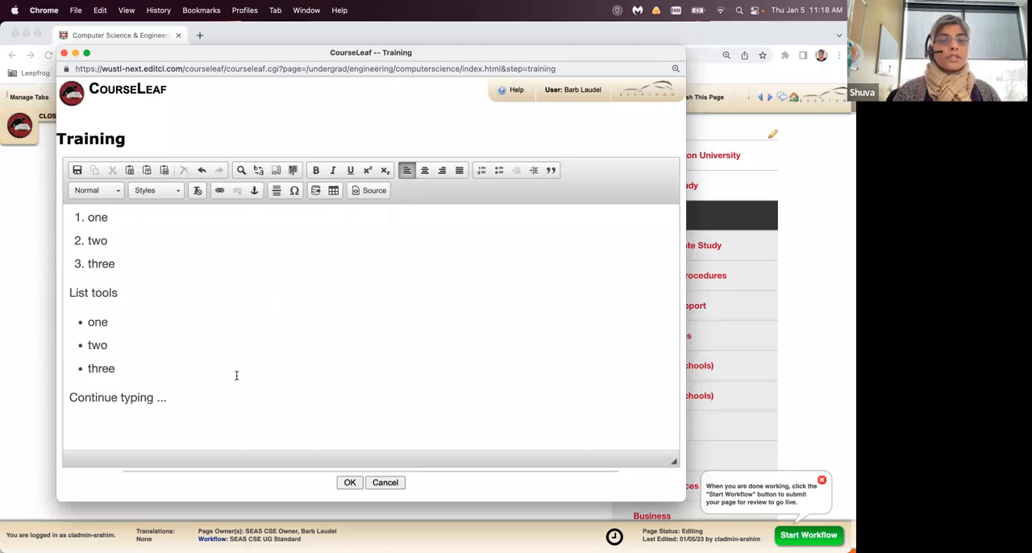
# - Save the Training tab's edits and review the formatted text and lists on the bulletin page
pyautogui.scroll(4, 236, 375)
pyautogui.scroll(-3, 237, 375)
pyautogui.scroll(4, 236, 375)
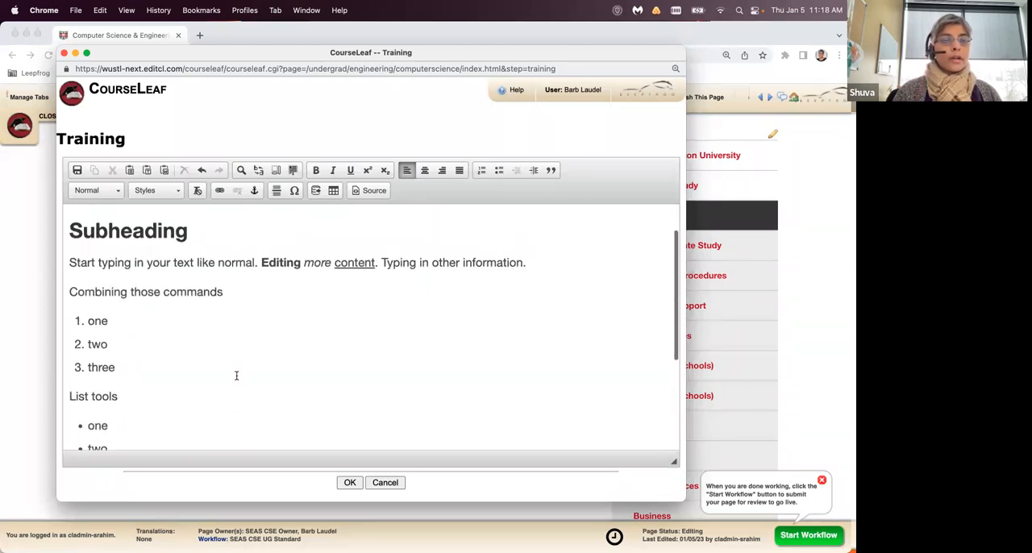
pyautogui.scroll(-2, 236, 375)
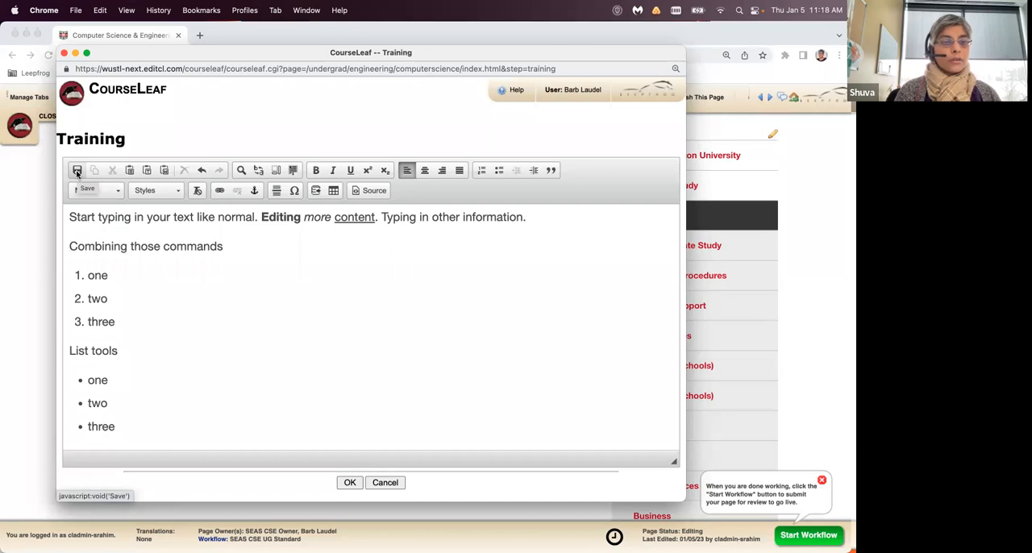
pyautogui.click(349, 483)
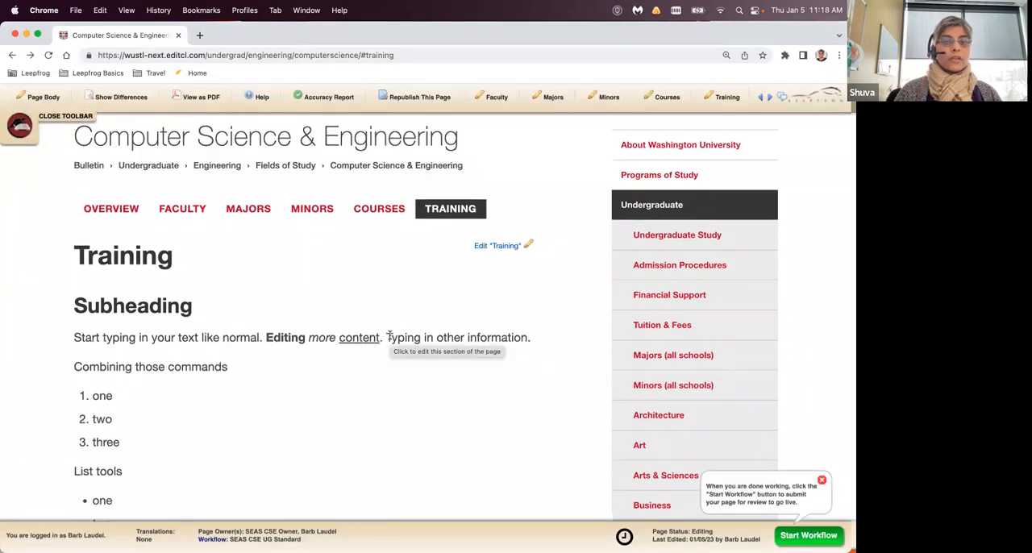
pyautogui.scroll(-2, 390, 339)
pyautogui.scroll(-2, 389, 339)
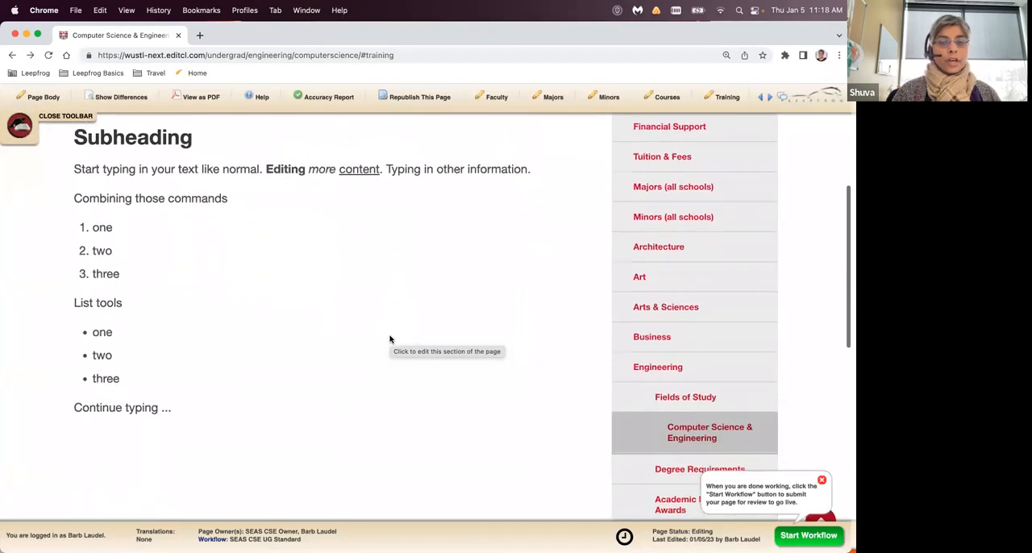
pyautogui.scroll(3, 390, 338)
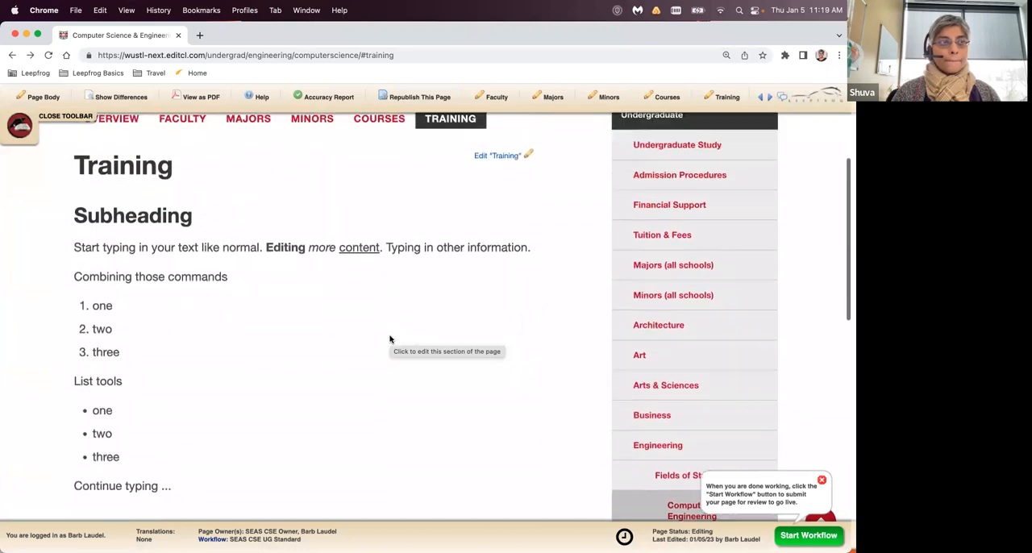
pyautogui.scroll(-1, 389, 339)
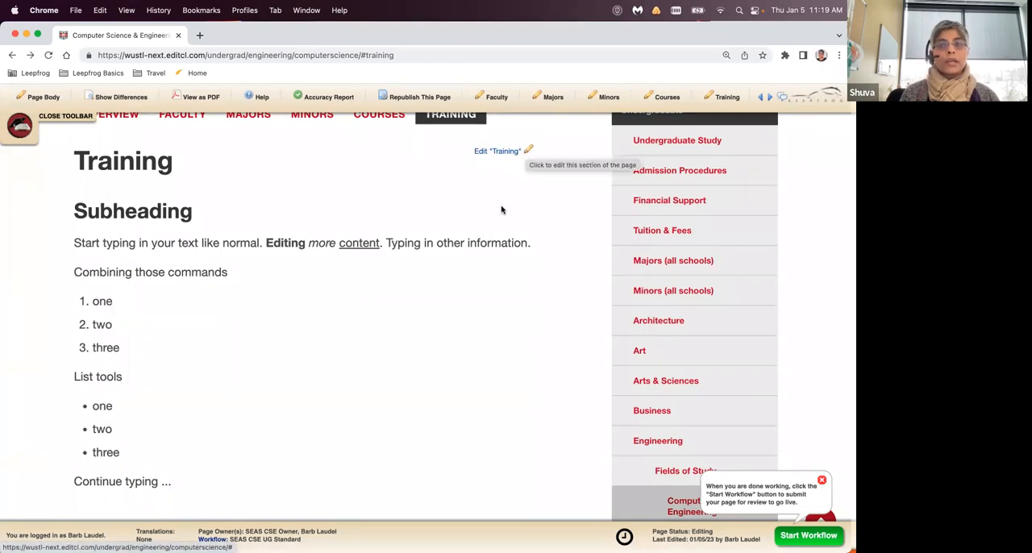
# - Reopen the Training section for editing and add a line reading "Links" below "Continue typing ..."
pyautogui.click(525, 153)
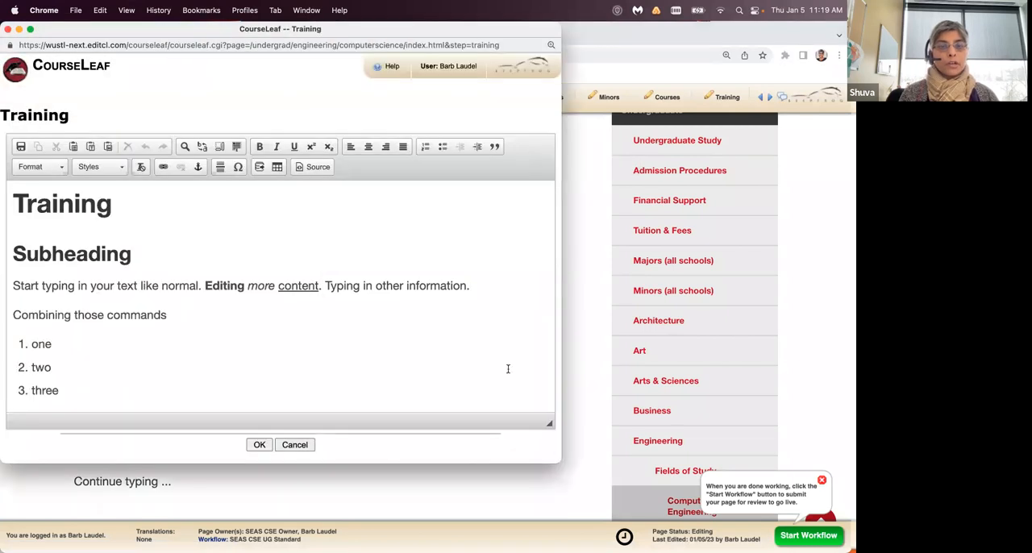
pyautogui.click(464, 369)
pyautogui.scroll(-4, 465, 367)
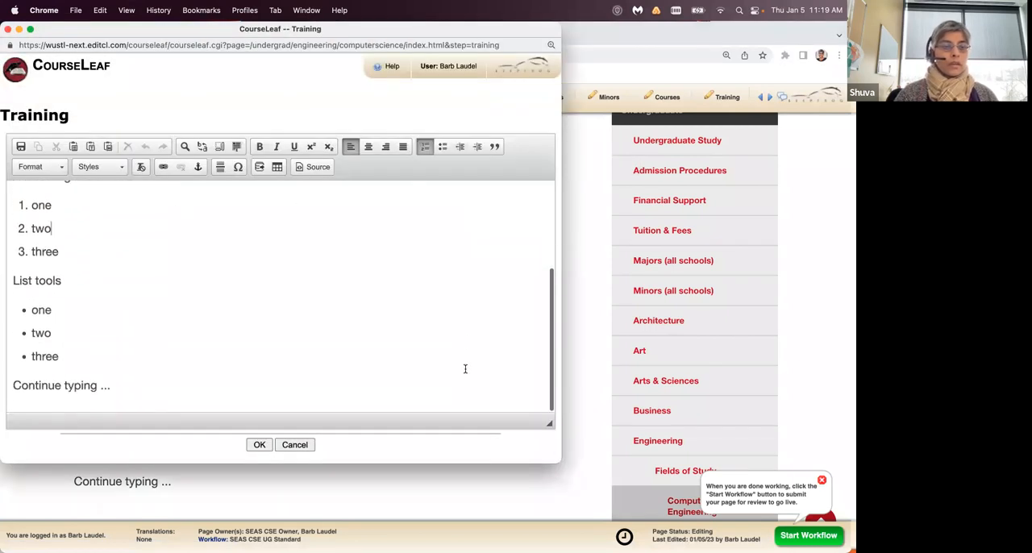
pyautogui.click(340, 375)
pyautogui.press('Return')
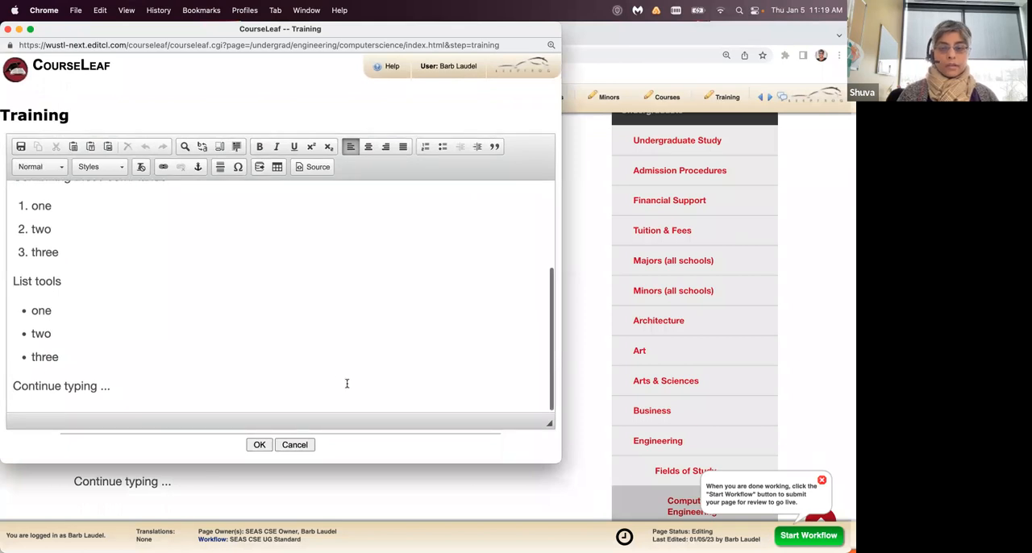
pyautogui.write('Links')
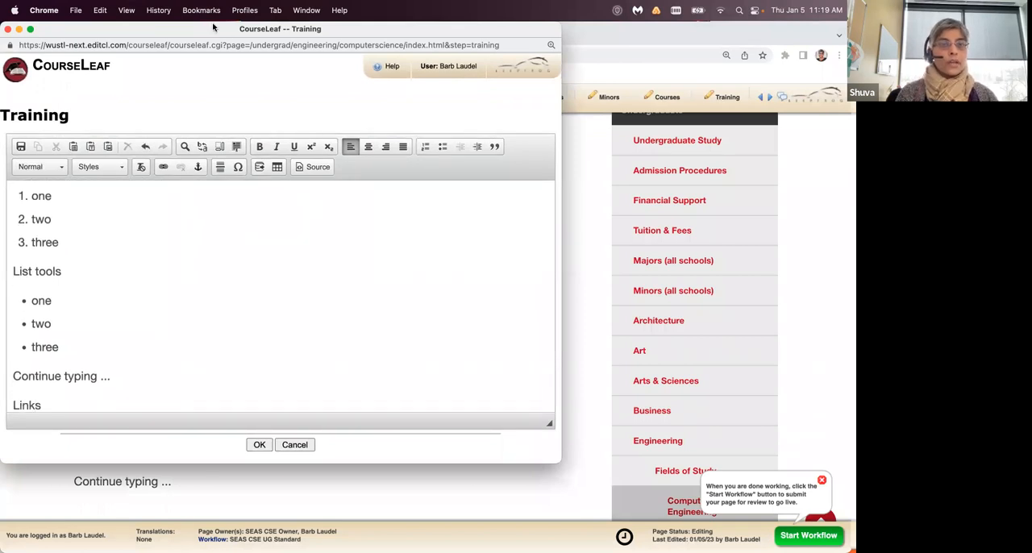
# - Format the "Links" line as Heading 2
pyautogui.moveTo(212, 27); pyautogui.dragTo(320, 26)
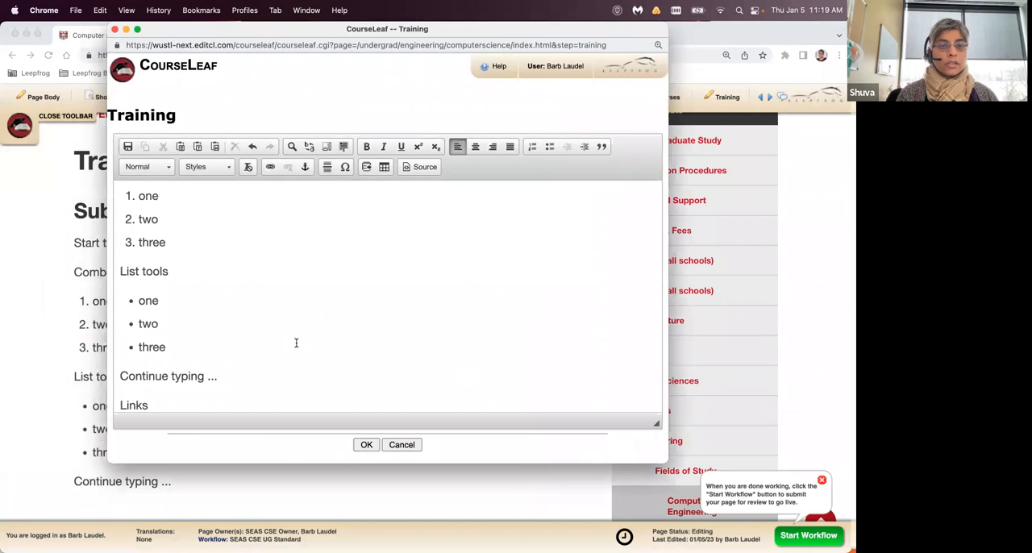
pyautogui.scroll(-1, 296, 348)
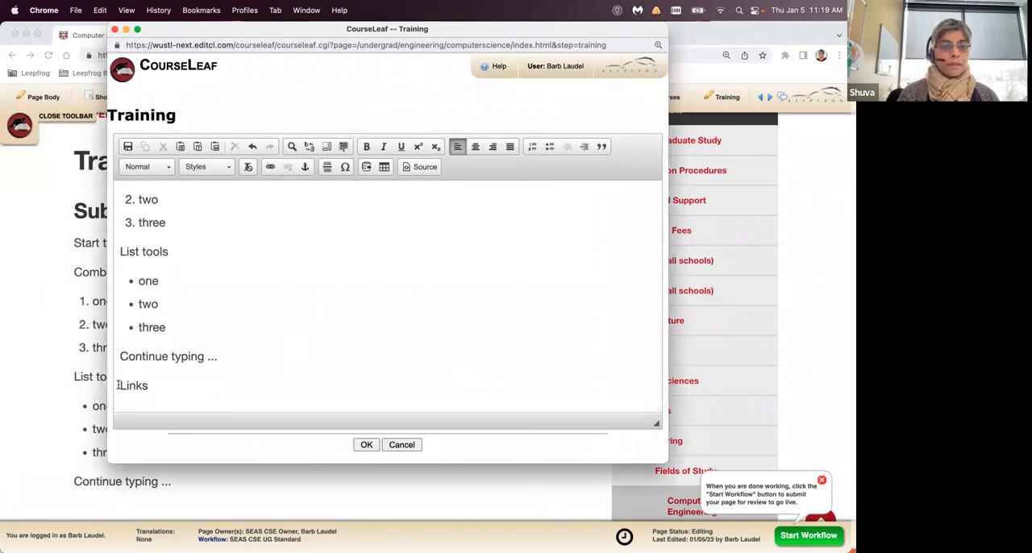
pyautogui.moveTo(118, 386); pyautogui.dragTo(147, 386)
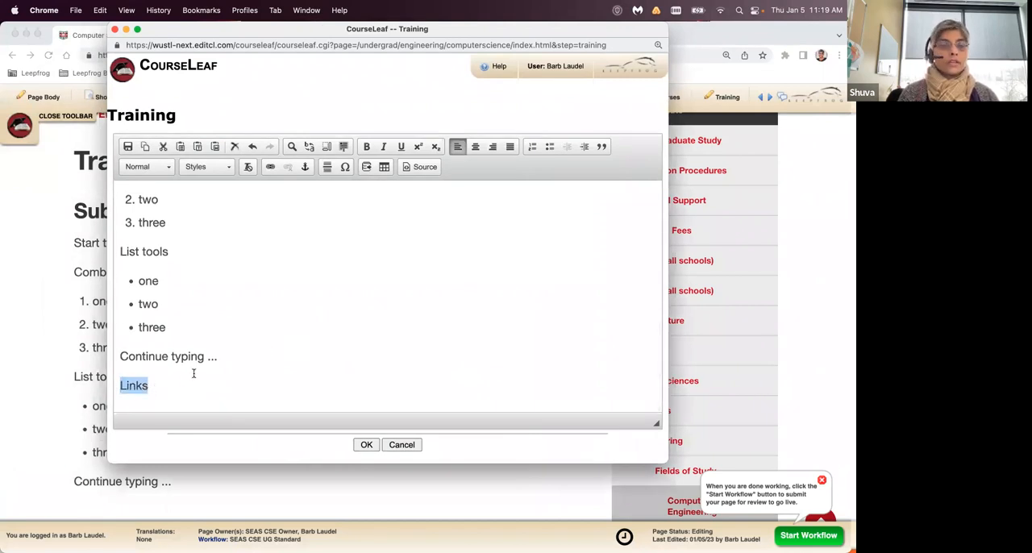
pyautogui.click(166, 167)
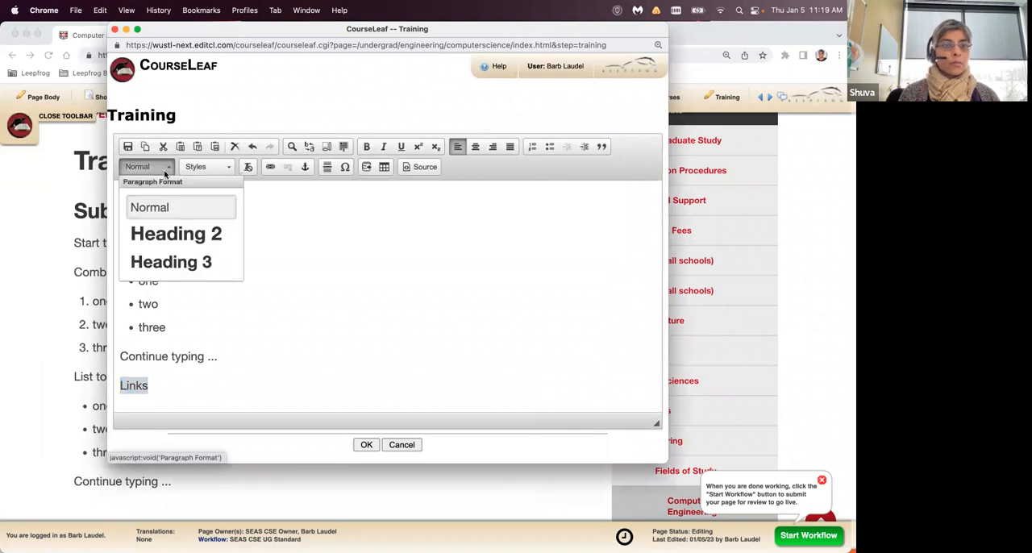
pyautogui.click(173, 232)
pyautogui.click(269, 390)
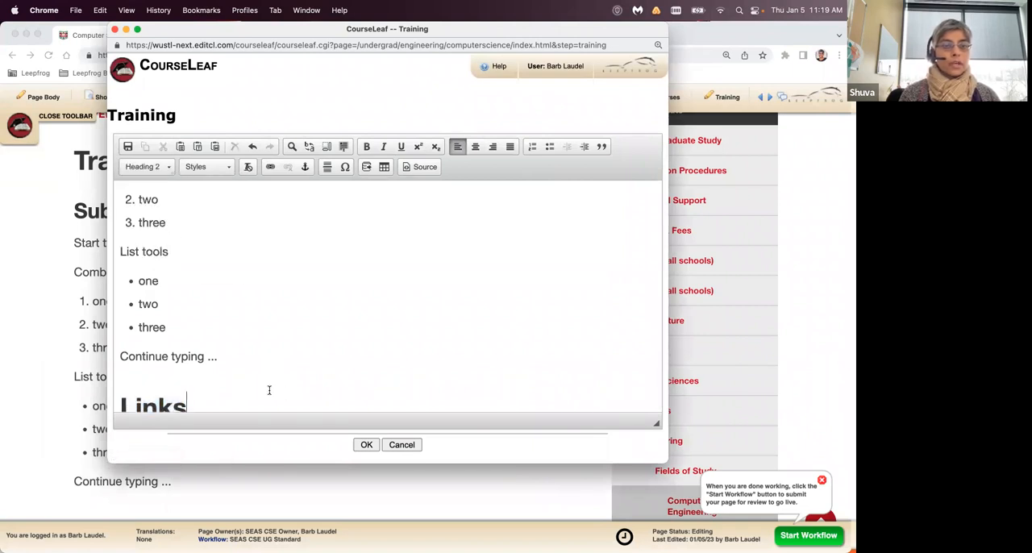
# - Add a normal paragraph reading "Washington University" below the "Links" heading
pyautogui.scroll(-1, 269, 390)
pyautogui.press('Return')
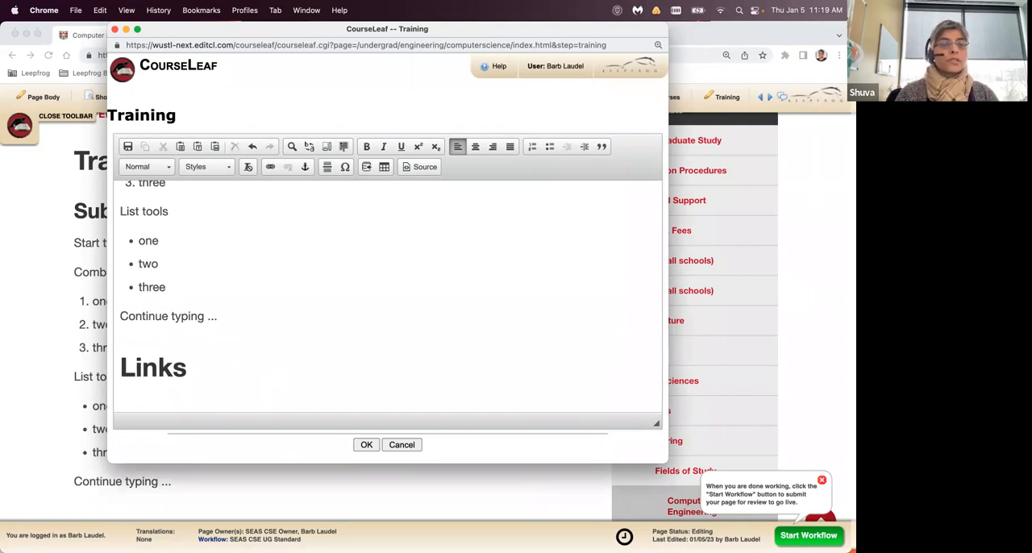
pyautogui.write('Washi')
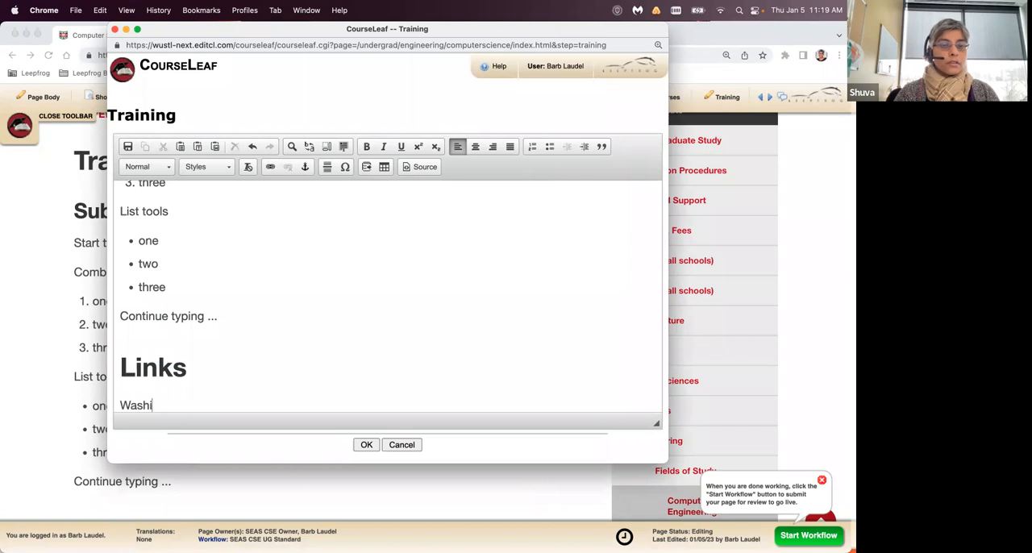
pyautogui.write('ngton University')
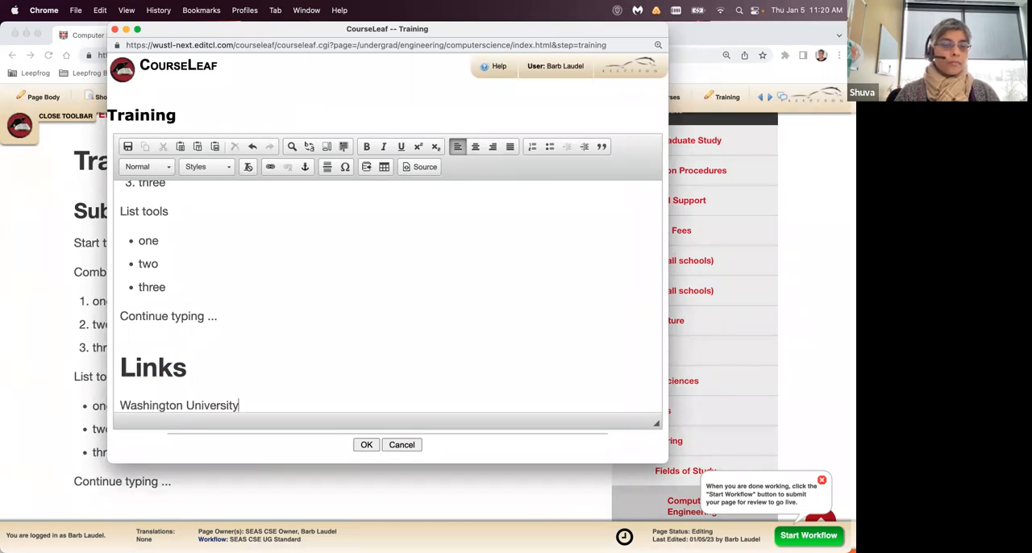
pyautogui.press('Return')
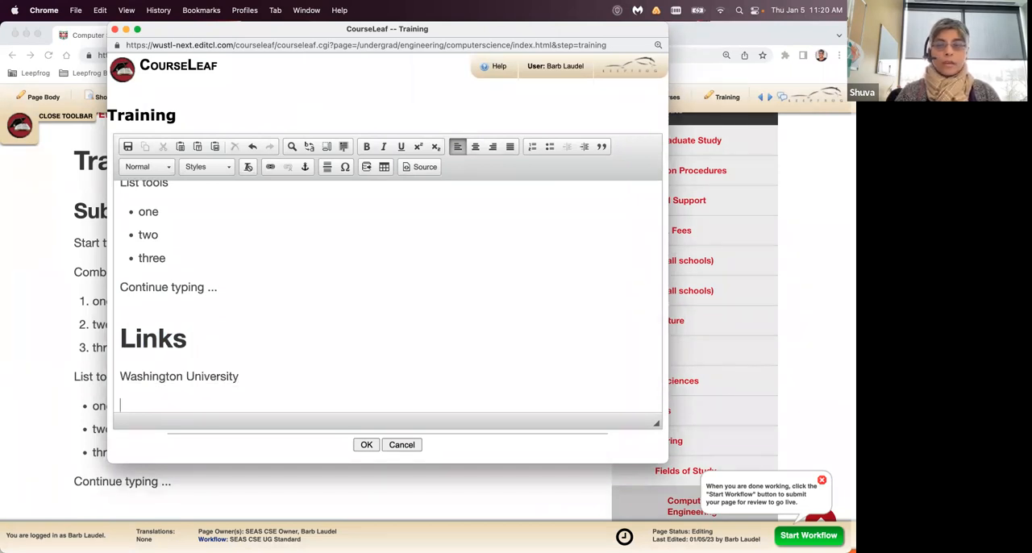
# - Add the separate lines "Undergraduate" and "Registrar" below "Washington University"
pyautogui.moveTo(284, 36); pyautogui.dragTo(302, 143)
pyautogui.scroll(5, 288, 128)
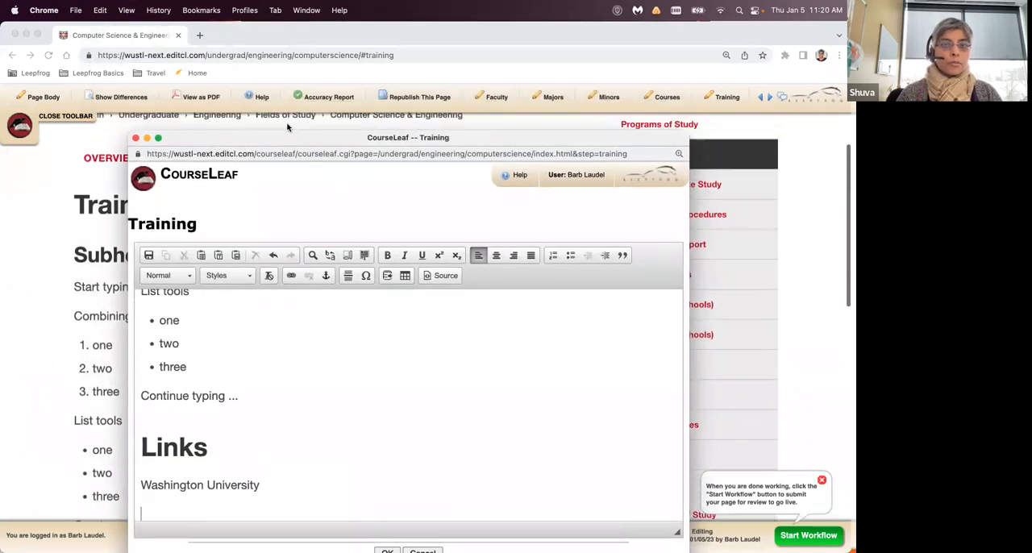
pyautogui.scroll(-1, 288, 127)
pyautogui.scroll(1, 288, 127)
pyautogui.scroll(-4, 288, 128)
pyautogui.moveTo(293, 137); pyautogui.dragTo(308, 66)
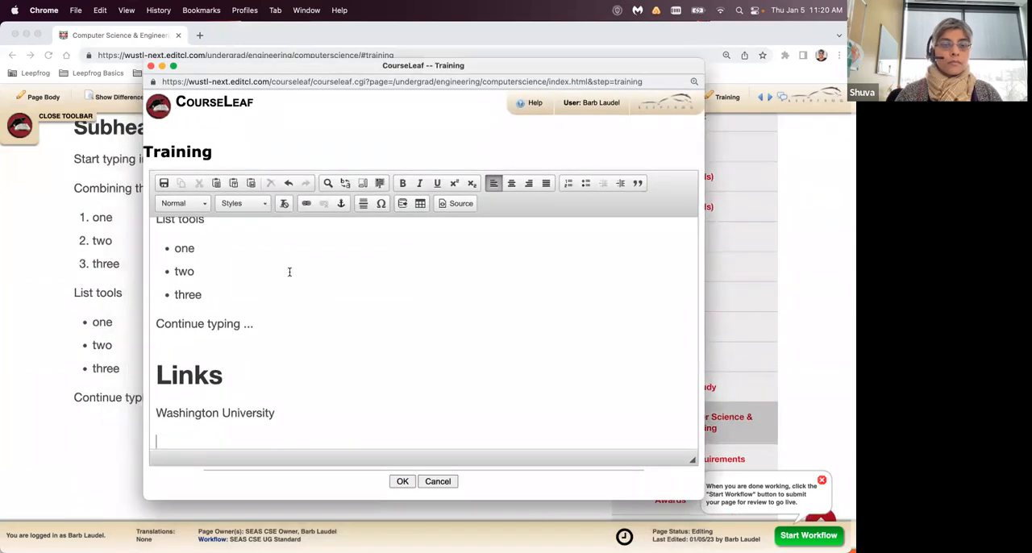
pyautogui.write('Undergraduate')
pyautogui.press('Return')
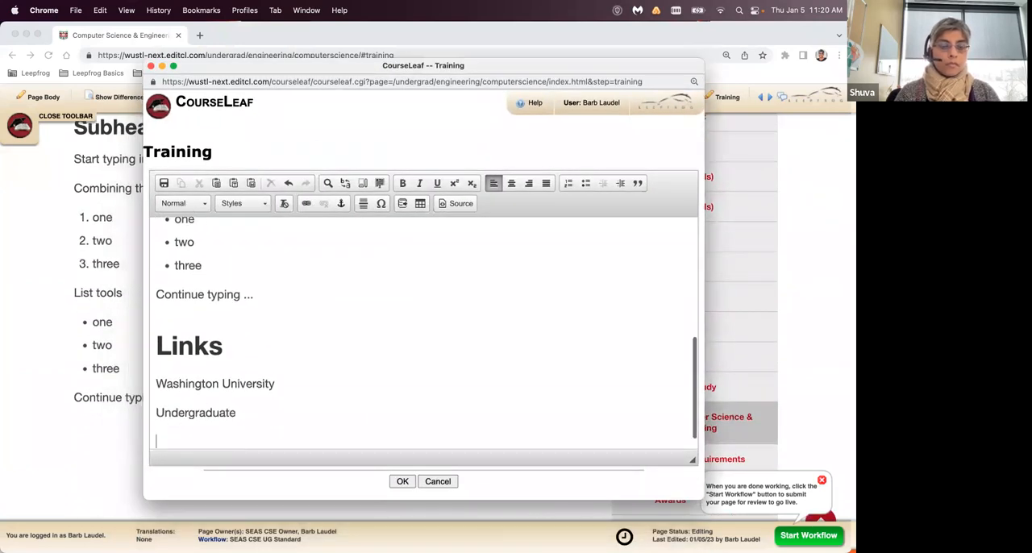
pyautogui.write('istrar')
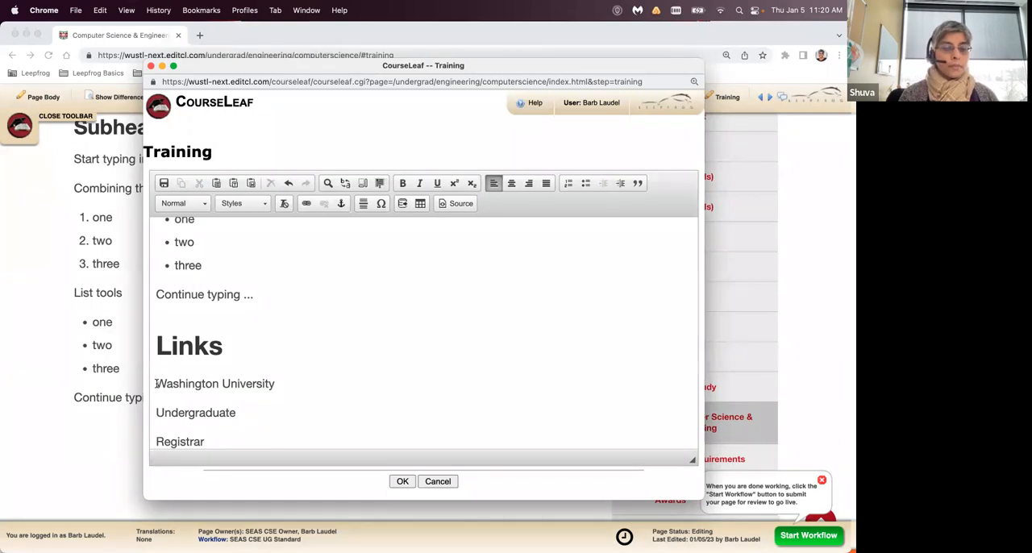
# - Open the link settings for the "Washington University" text under the "Links" heading
pyautogui.moveTo(156, 384); pyautogui.dragTo(277, 385)
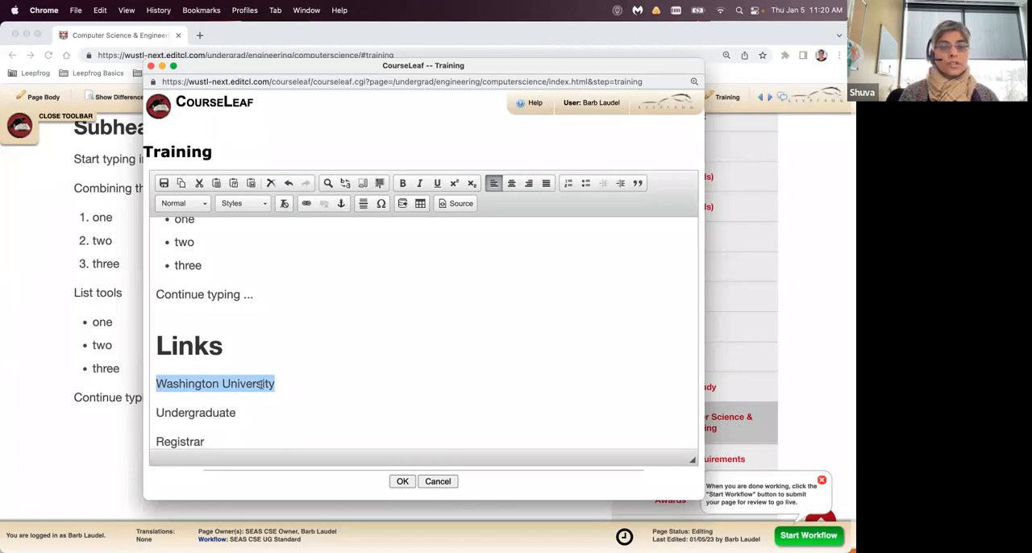
pyautogui.click(305, 204)
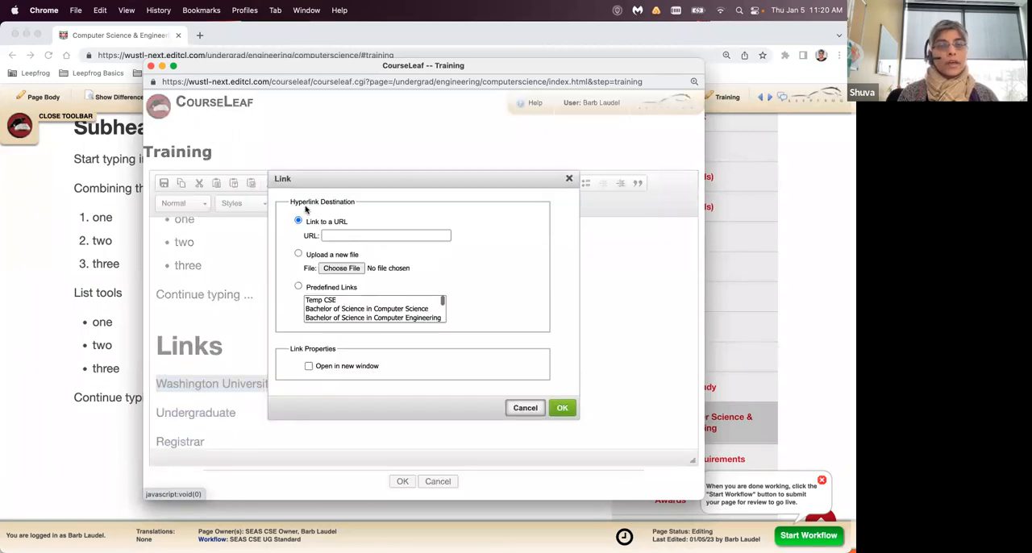
pyautogui.moveTo(385, 180); pyautogui.dragTo(422, 193)
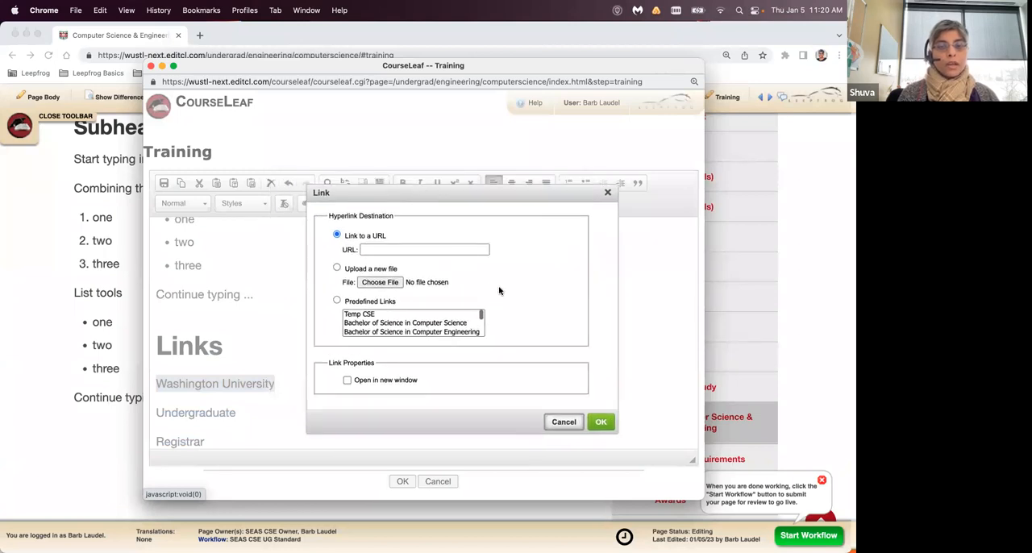
pyautogui.click(372, 250)
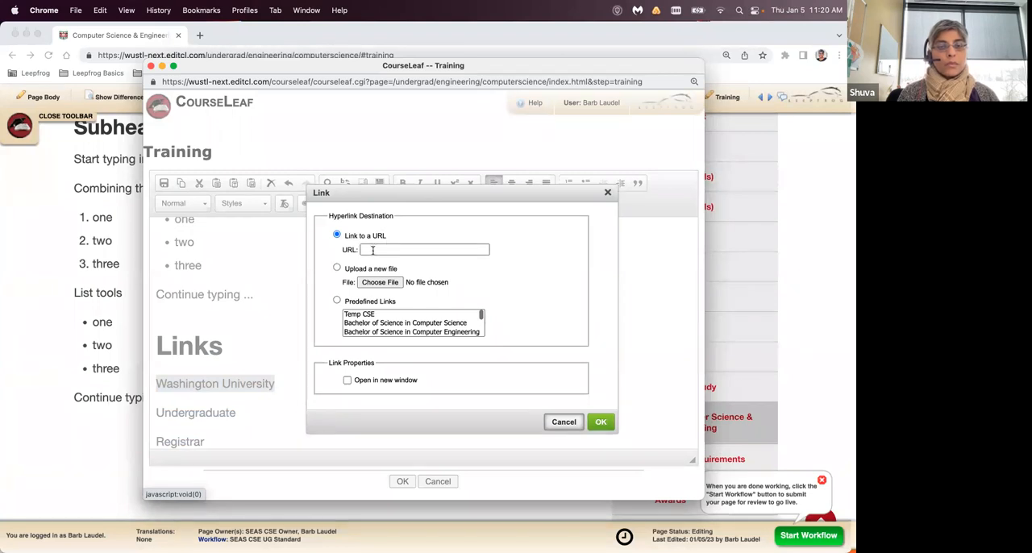
pyautogui.click(373, 250)
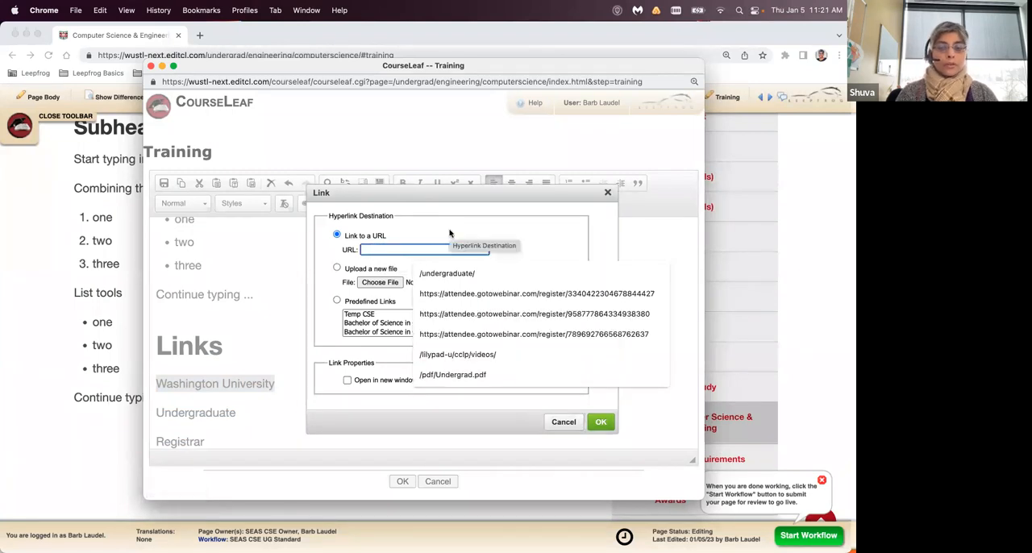
pyautogui.write('https://')
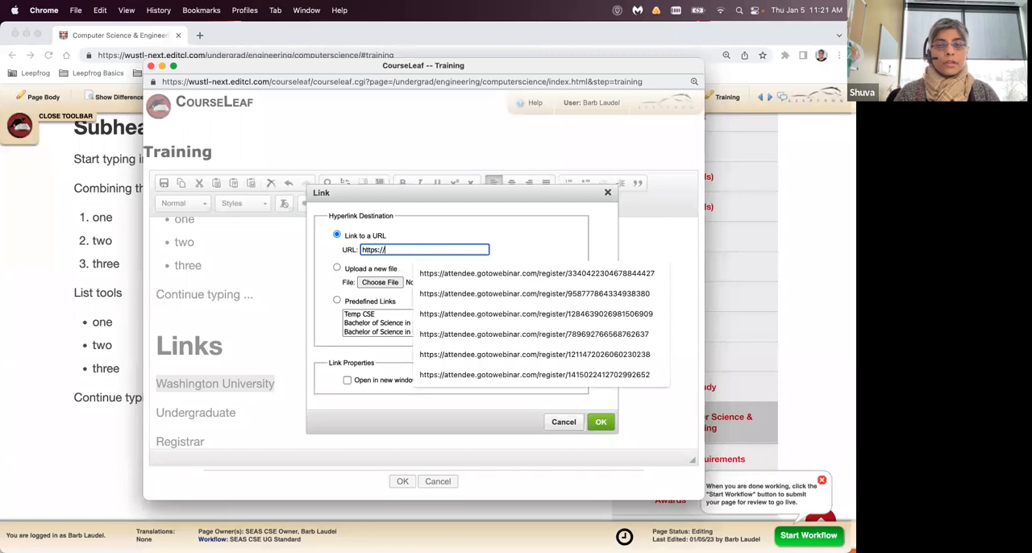
pyautogui.write('www.')
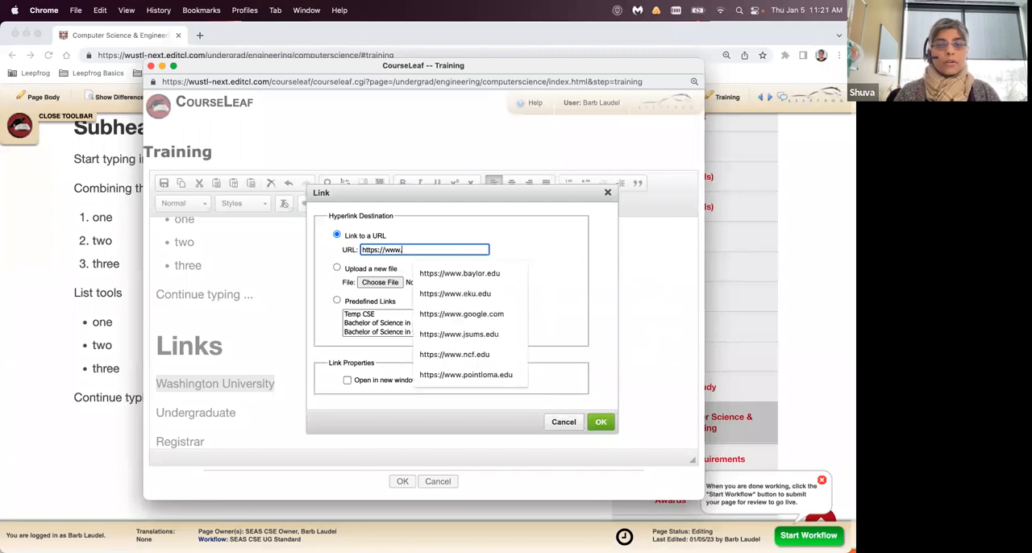
pyautogui.write('wustl.edu')
pyautogui.click(401, 265)
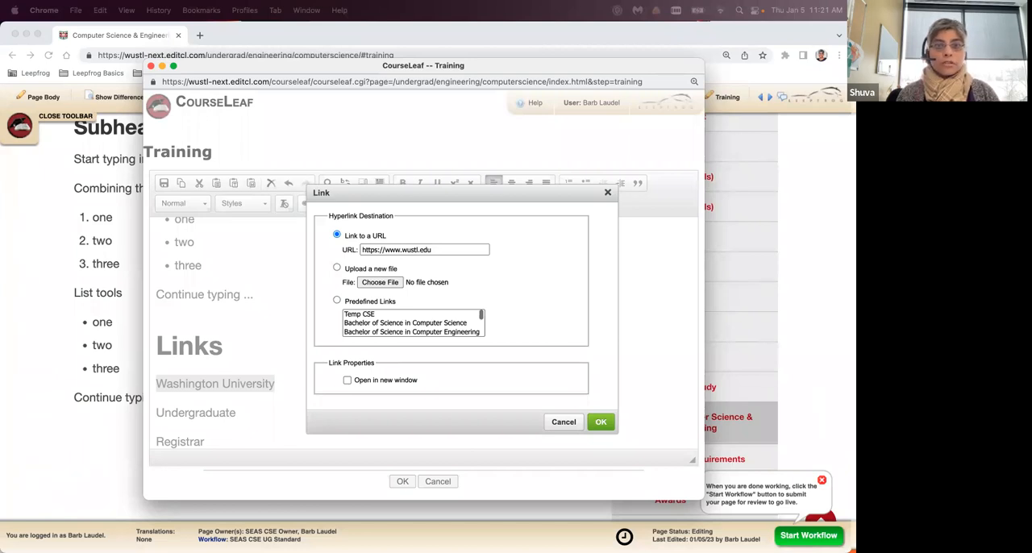
pyautogui.click(345, 250)
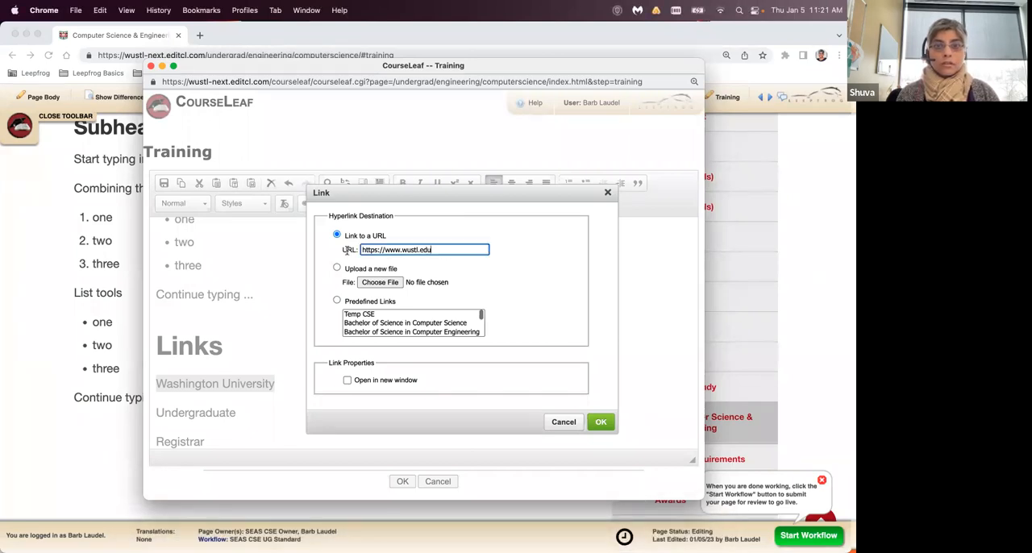
pyautogui.moveTo(450, 253); pyautogui.dragTo(353, 247)
pyautogui.press('BackSpace')
pyautogui.write('https://wustl.edu/')
pyautogui.click(492, 279)
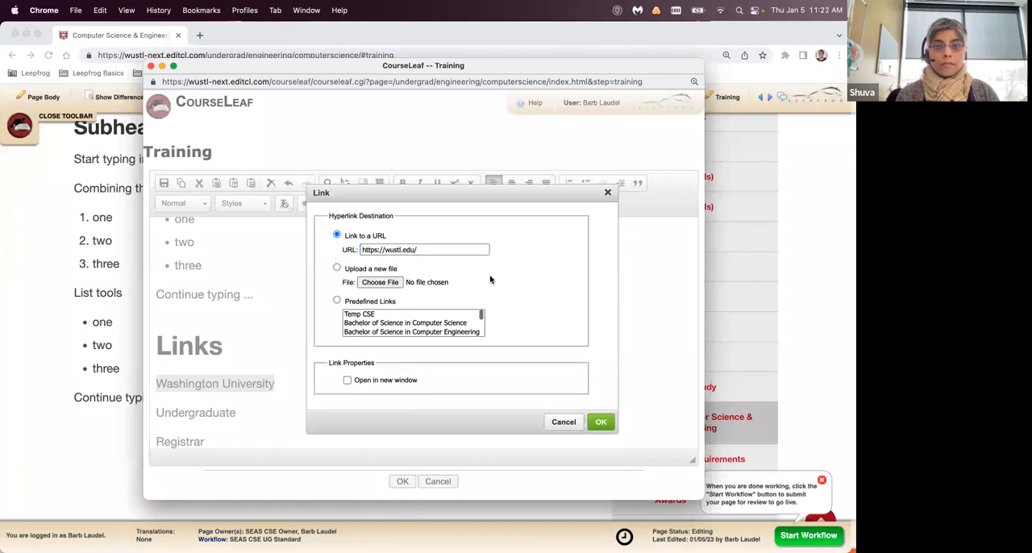
pyautogui.click(435, 251)
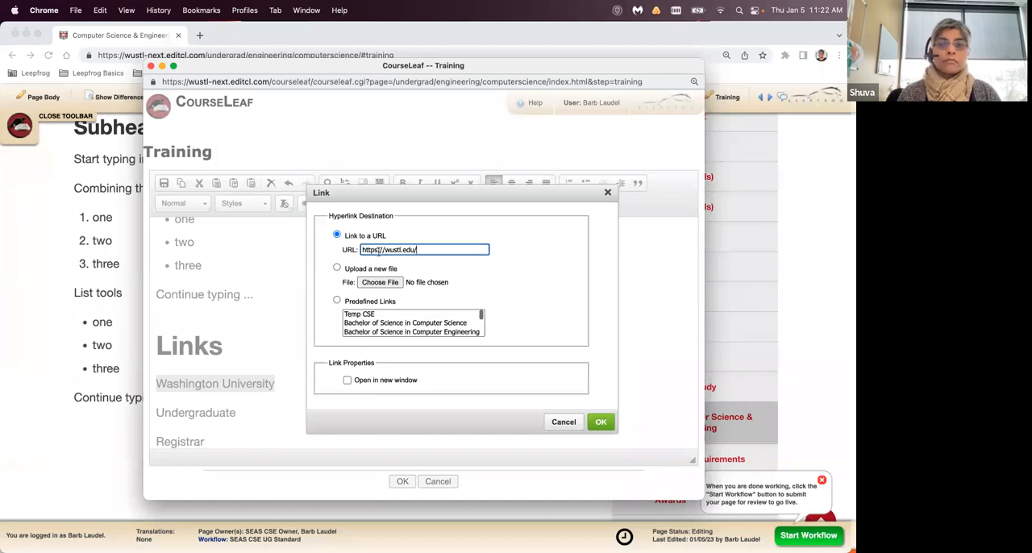
pyautogui.click(404, 240)
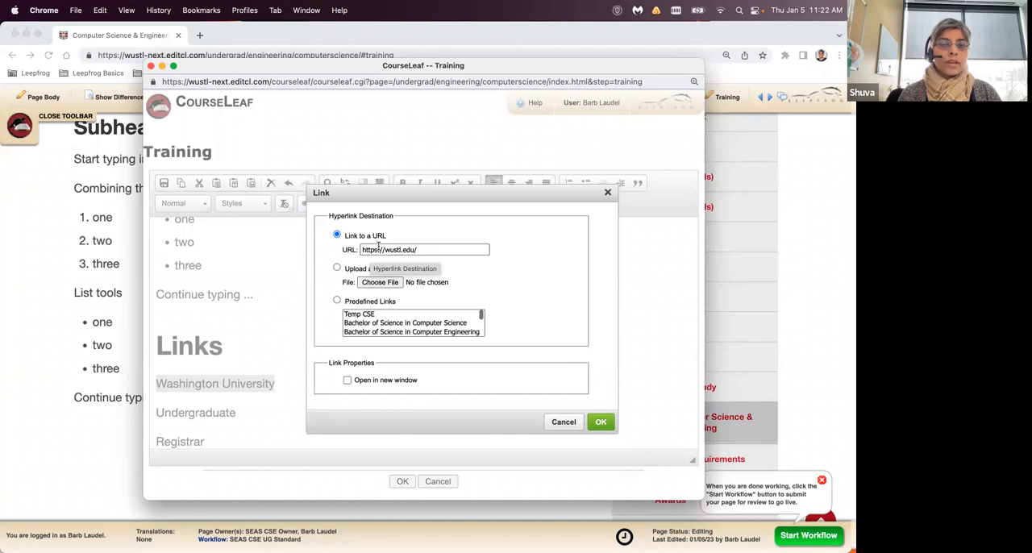
pyautogui.click(347, 381)
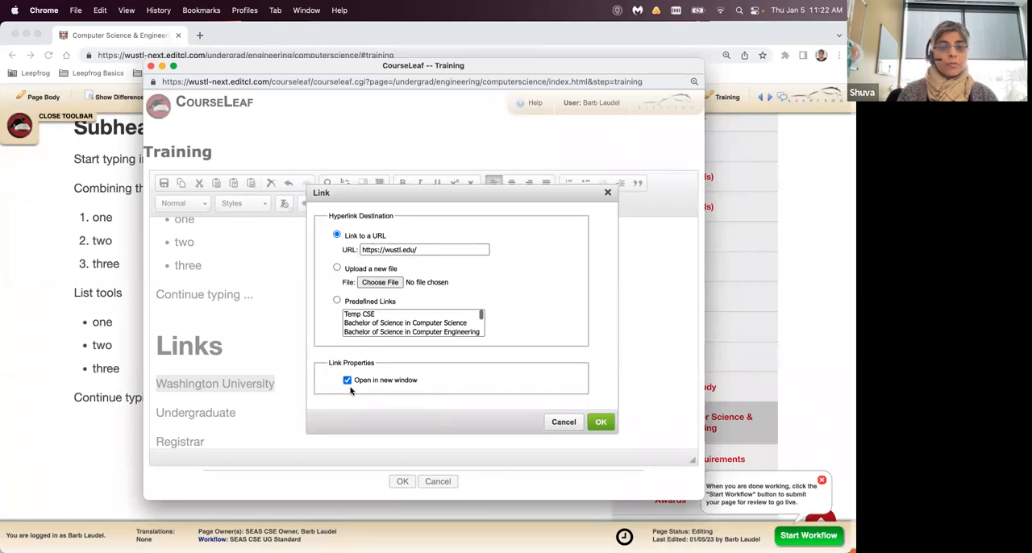
pyautogui.click(600, 421)
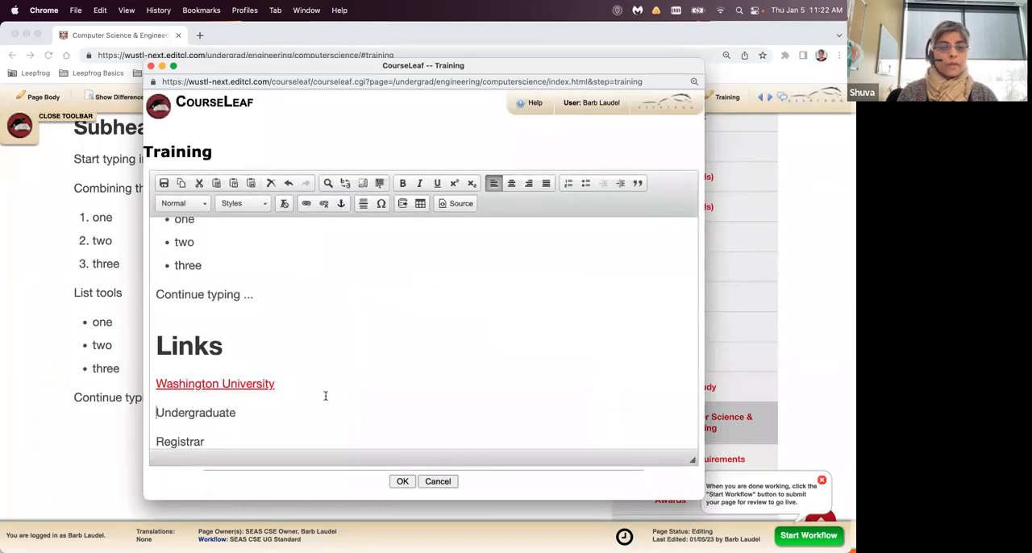
# - Add "(external link)" after the "Washington University" link and save the Training section
pyautogui.click(287, 383)
pyautogui.write('(external link)')
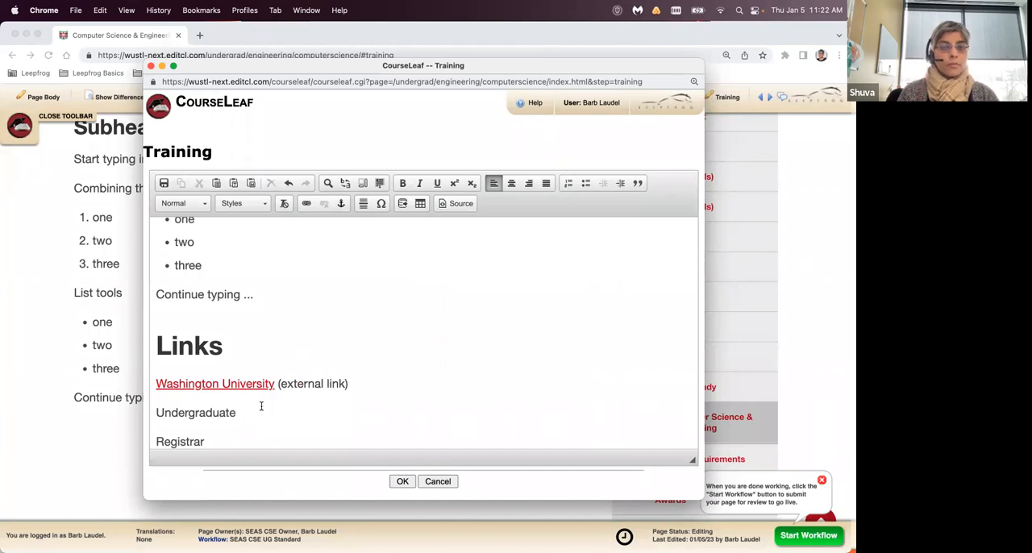
pyautogui.click(398, 482)
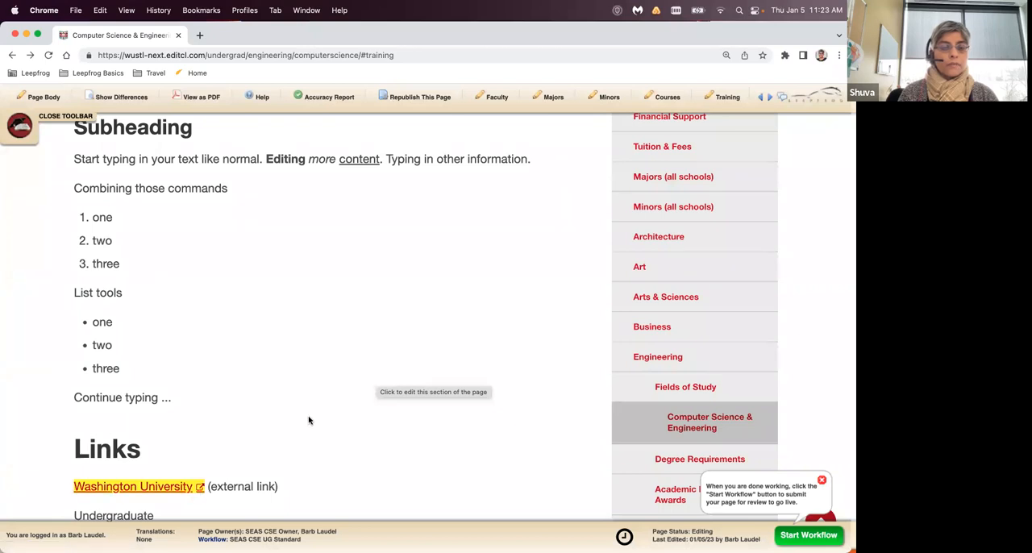
# - Check the saved Links section, and open the Undergraduate page from the Computer Science & Engineering page's breadcrumb
pyautogui.scroll(-1, 355, 398)
pyautogui.scroll(-2, 355, 398)
pyautogui.scroll(1, 357, 396)
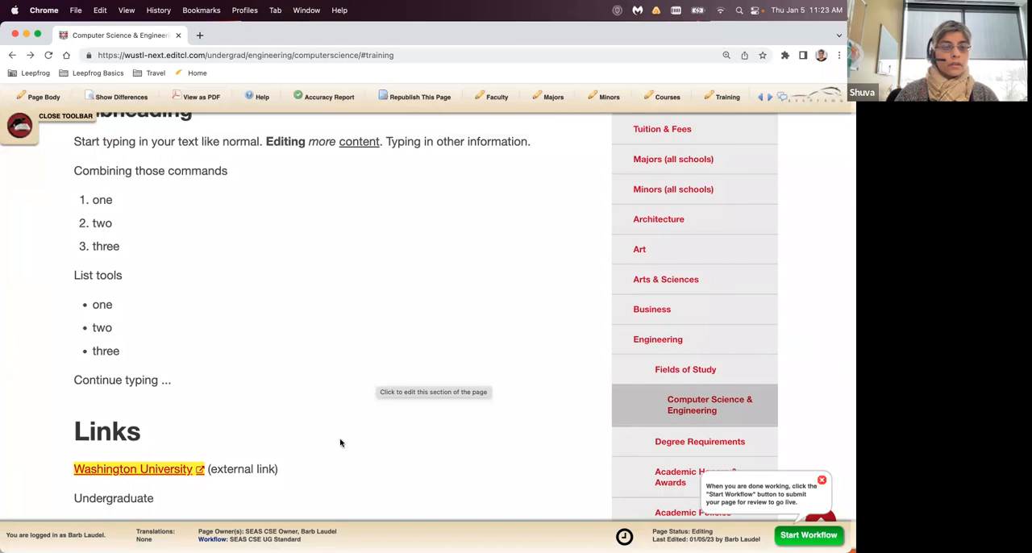
pyautogui.scroll(1, 287, 428)
pyautogui.scroll(-1, 287, 428)
pyautogui.scroll(3, 287, 428)
pyautogui.scroll(4, 287, 428)
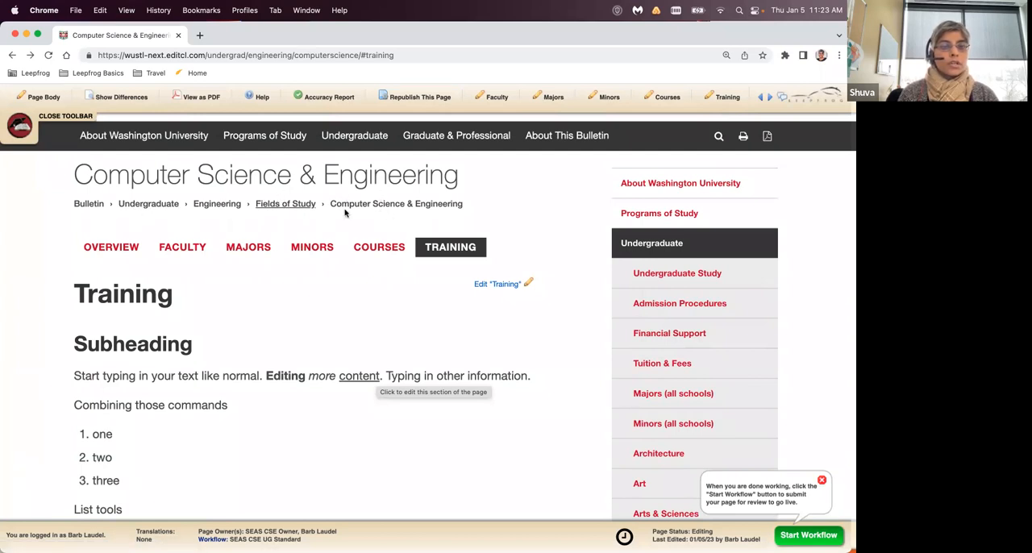
pyautogui.click(136, 206)
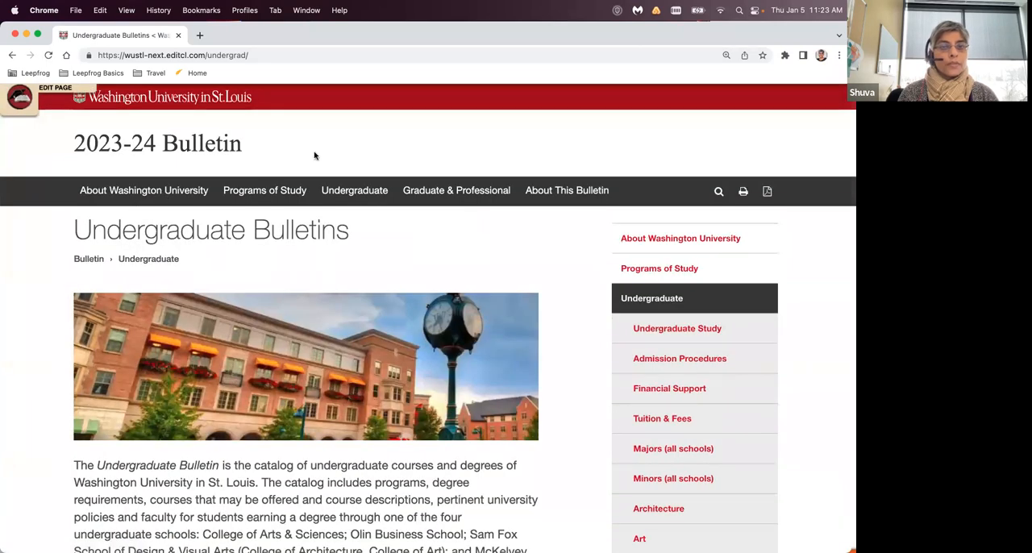
# - Highlight the /undergrad/ part of the Undergraduate Bulletins page's web address
pyautogui.click(274, 54)
pyautogui.click(269, 56)
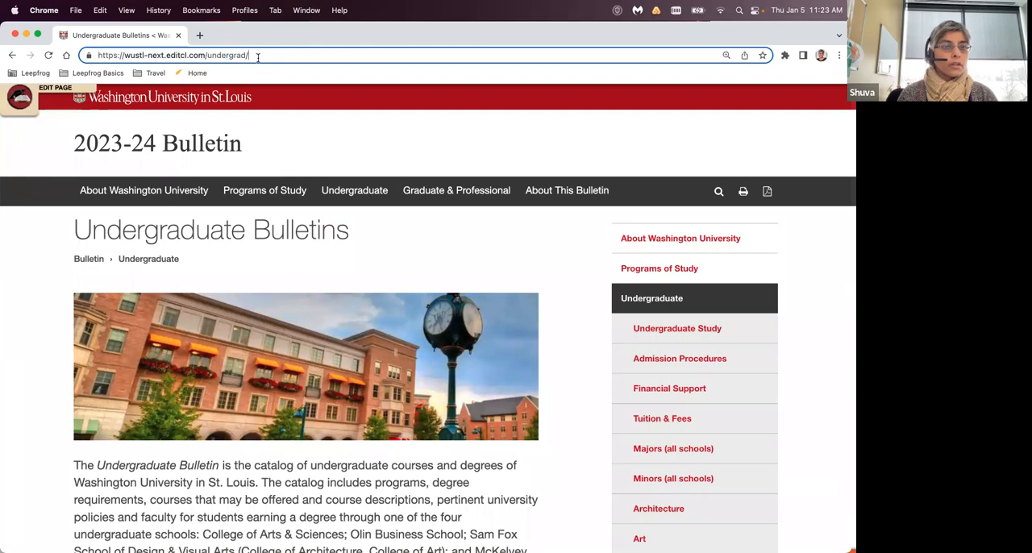
pyautogui.write('/')
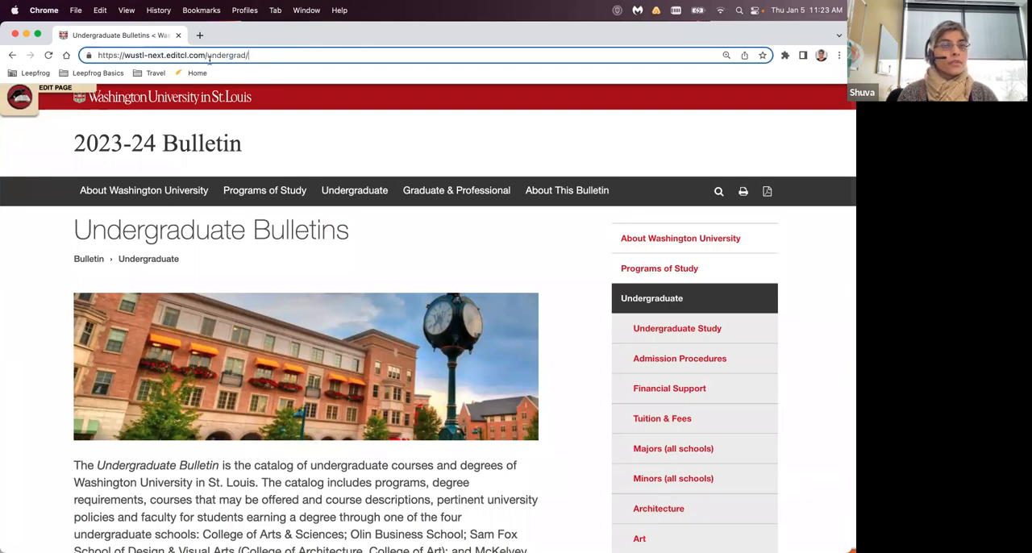
pyautogui.moveTo(205, 55); pyautogui.dragTo(254, 54)
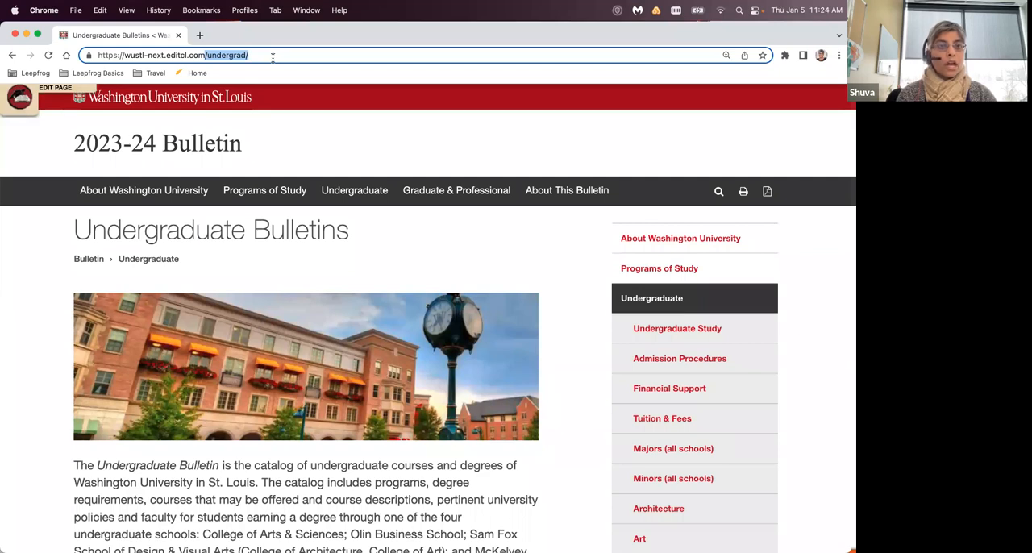
# - Return to the Computer Science & Engineering page and reopen its Training section for editing
pyautogui.click(12, 55)
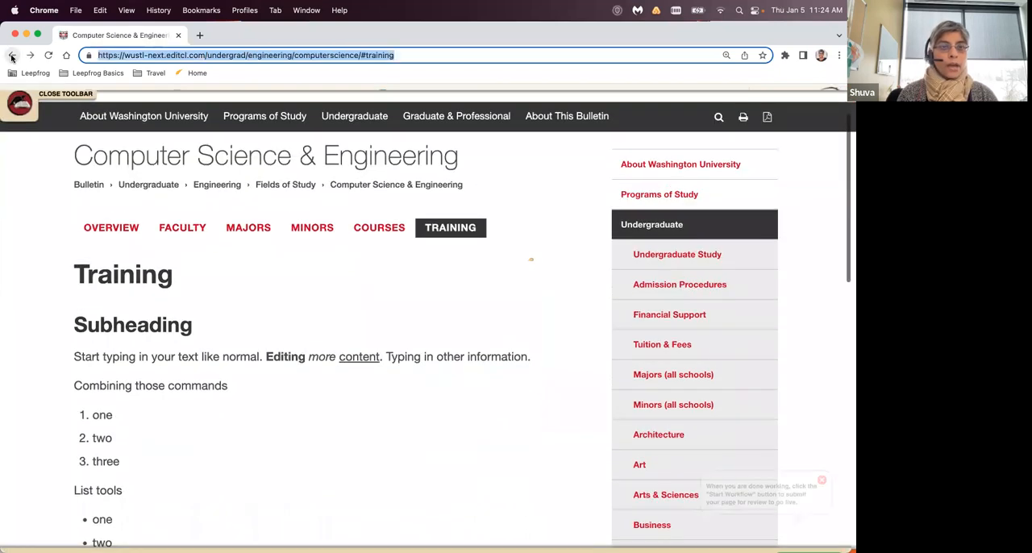
pyautogui.scroll(-2, 397, 298)
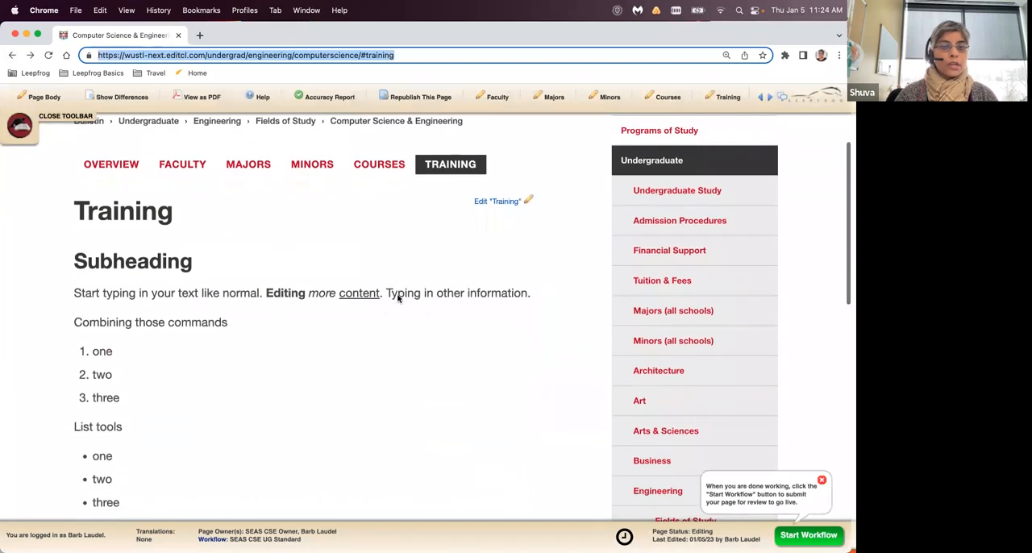
pyautogui.scroll(-3, 397, 299)
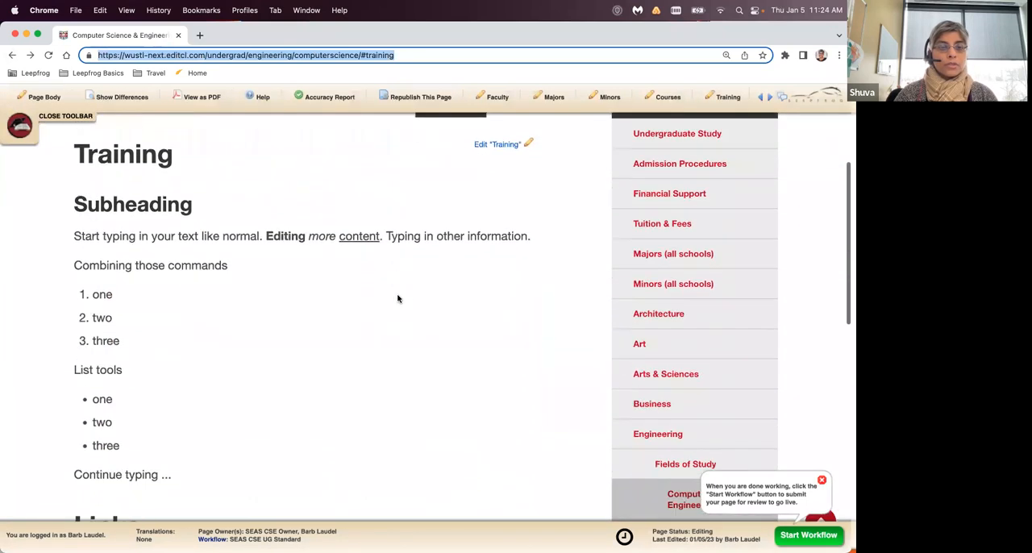
pyautogui.scroll(2, 397, 298)
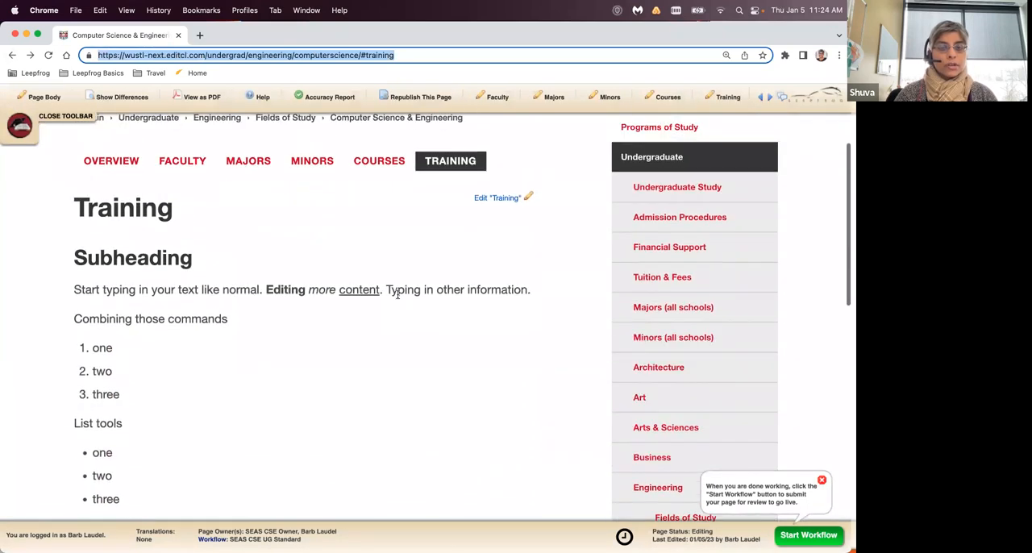
pyautogui.click(513, 200)
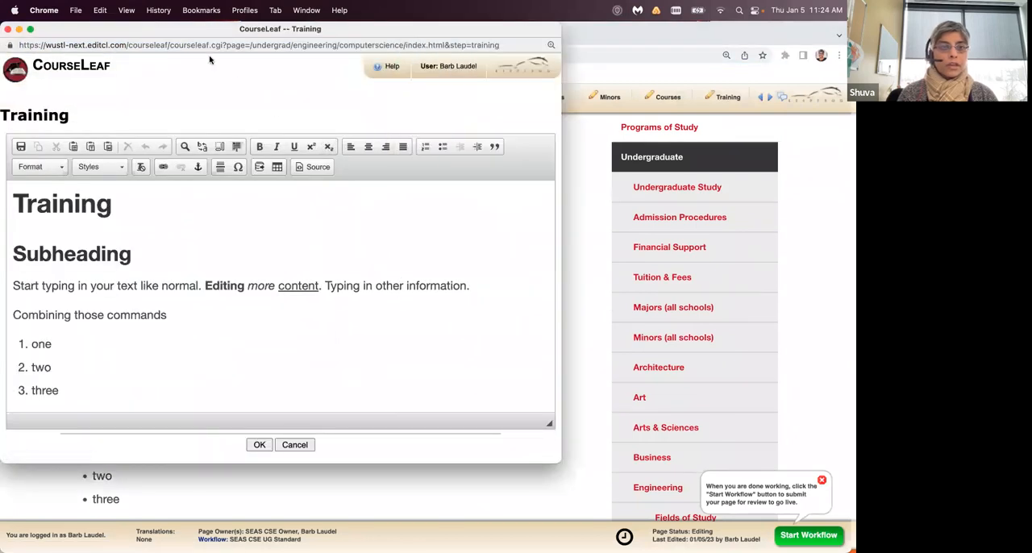
pyautogui.moveTo(226, 31); pyautogui.dragTo(313, 31)
# - Start a link on the "Undergraduate" text below the "Links" heading with /undergrad/ as its URL
pyautogui.scroll(-3, 315, 371)
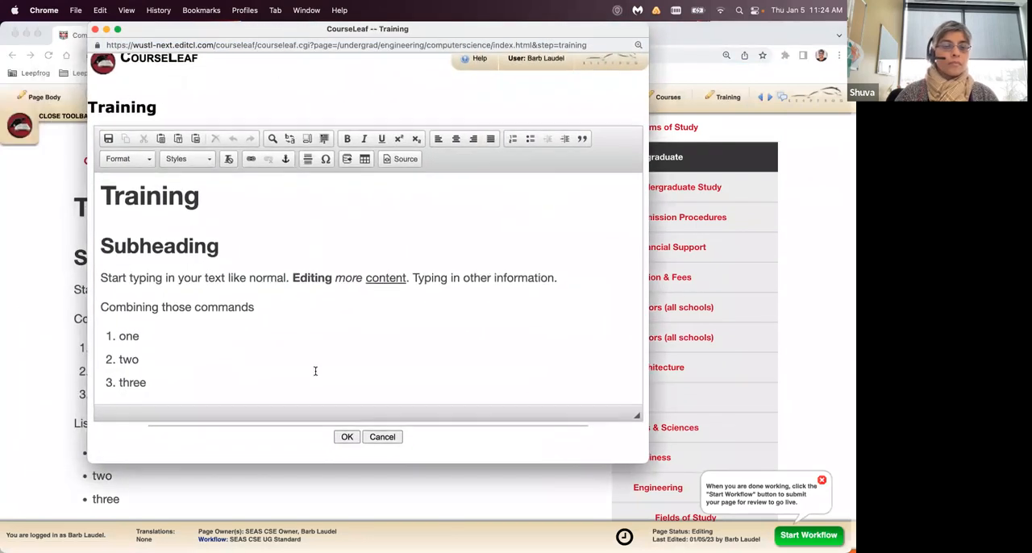
pyautogui.scroll(-5, 315, 371)
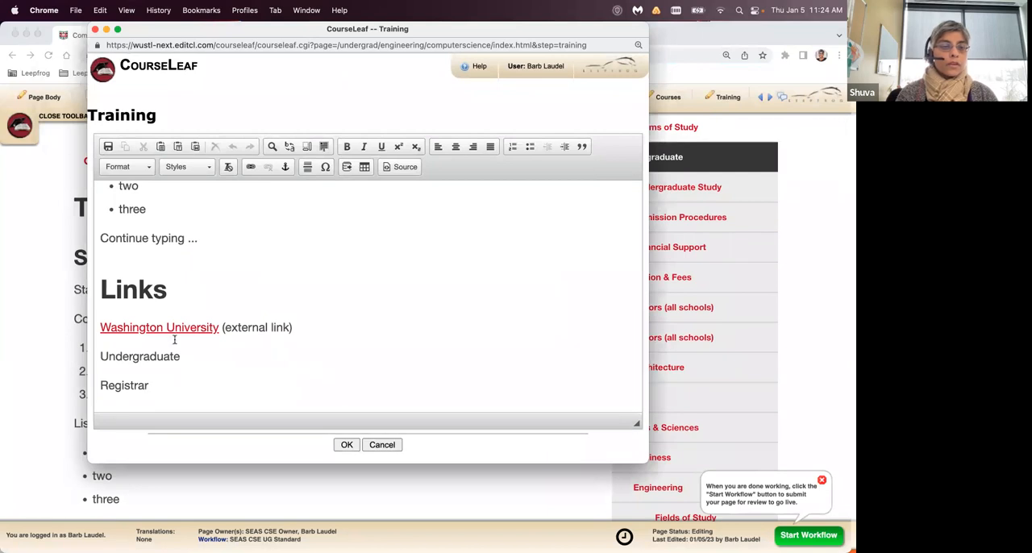
pyautogui.moveTo(99, 356); pyautogui.dragTo(180, 358)
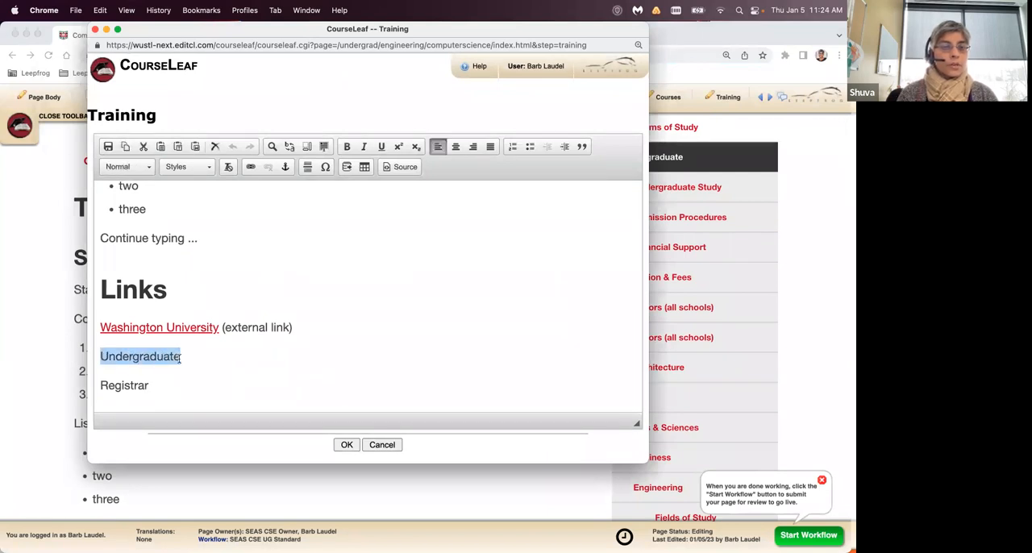
pyautogui.click(251, 170)
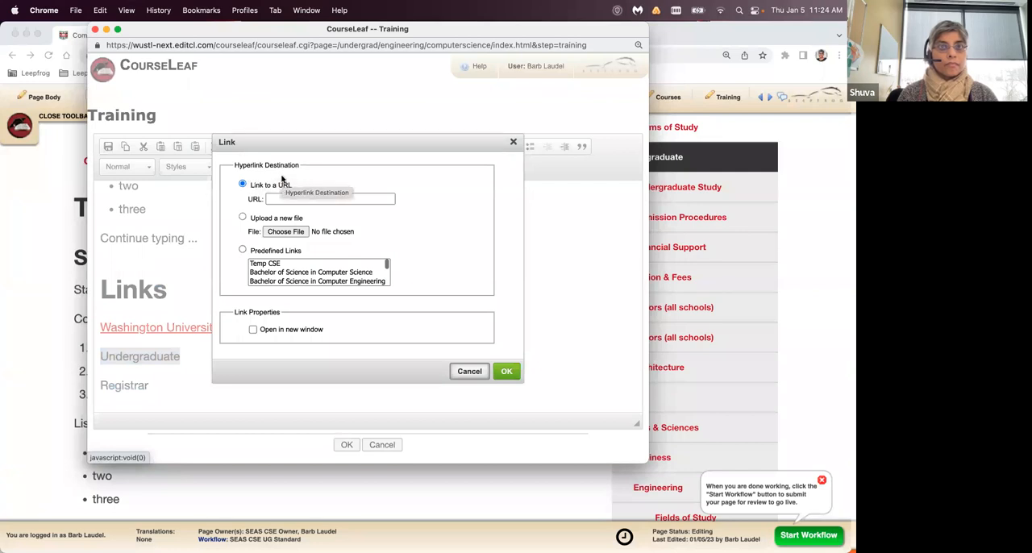
pyautogui.click(295, 201)
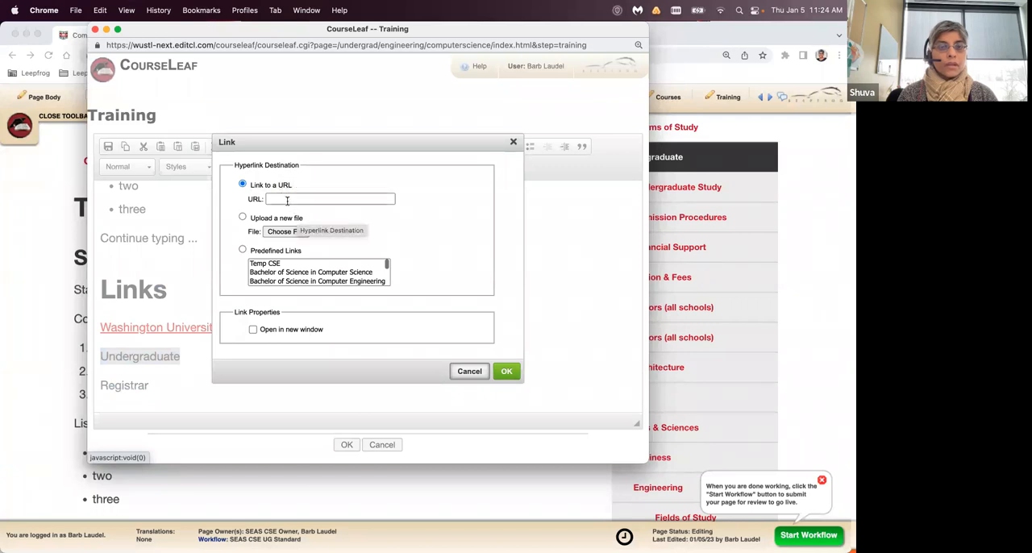
pyautogui.write('/undergrad/')
pyautogui.click(390, 183)
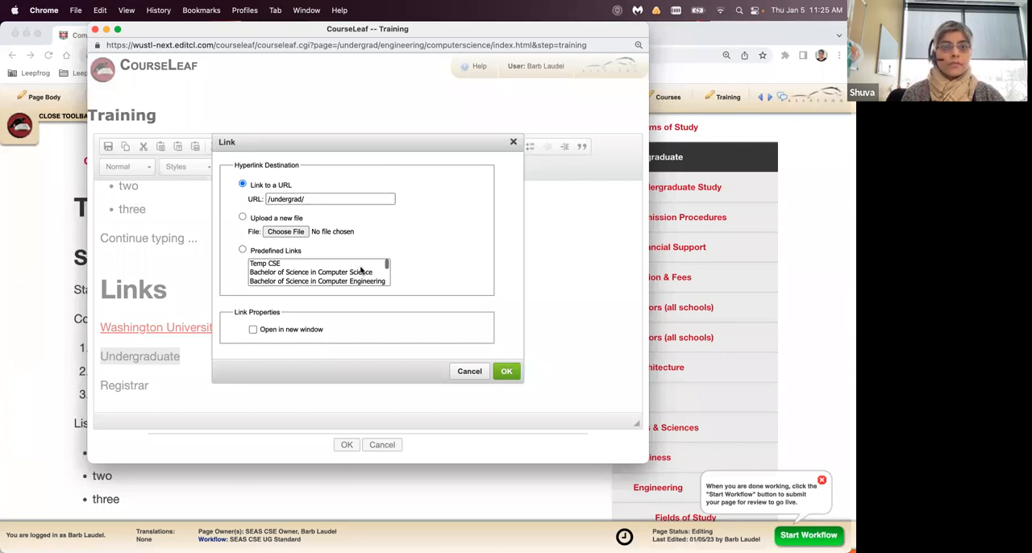
# - Enable opening in a new window for the "Undergraduate" link and apply it
pyautogui.click(254, 331)
pyautogui.click(253, 331)
pyautogui.click(254, 330)
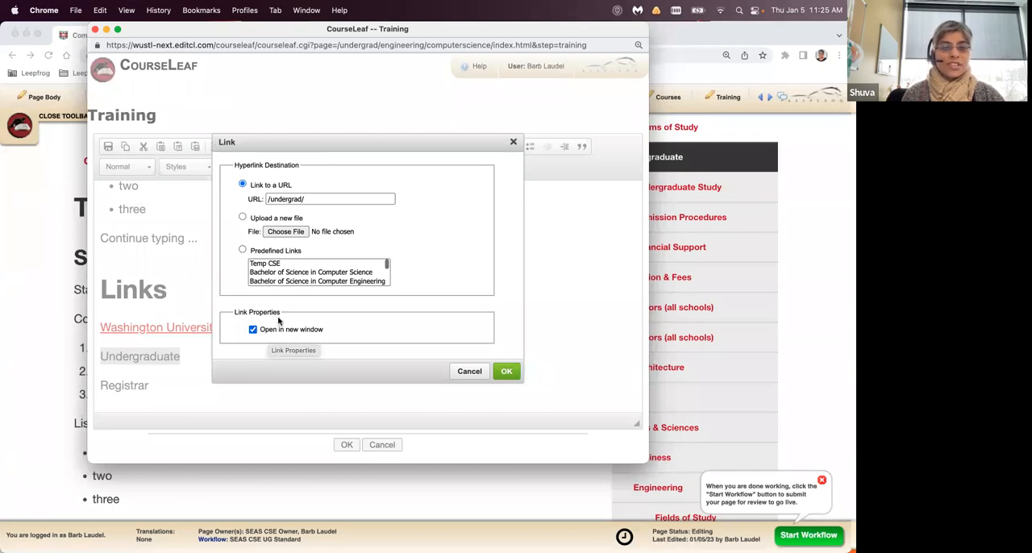
pyautogui.click(505, 371)
# - Add the text "(internal link)" after the "Undergraduate" link below the "Links" heading
pyautogui.click(267, 375)
pyautogui.click(207, 355)
pyautogui.write('(in')
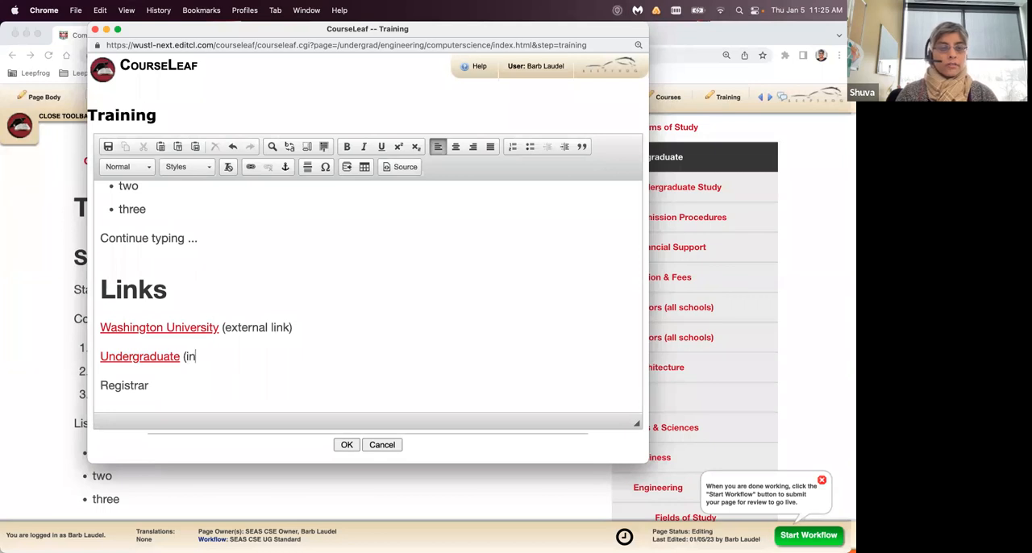
pyautogui.write('ternal link)')
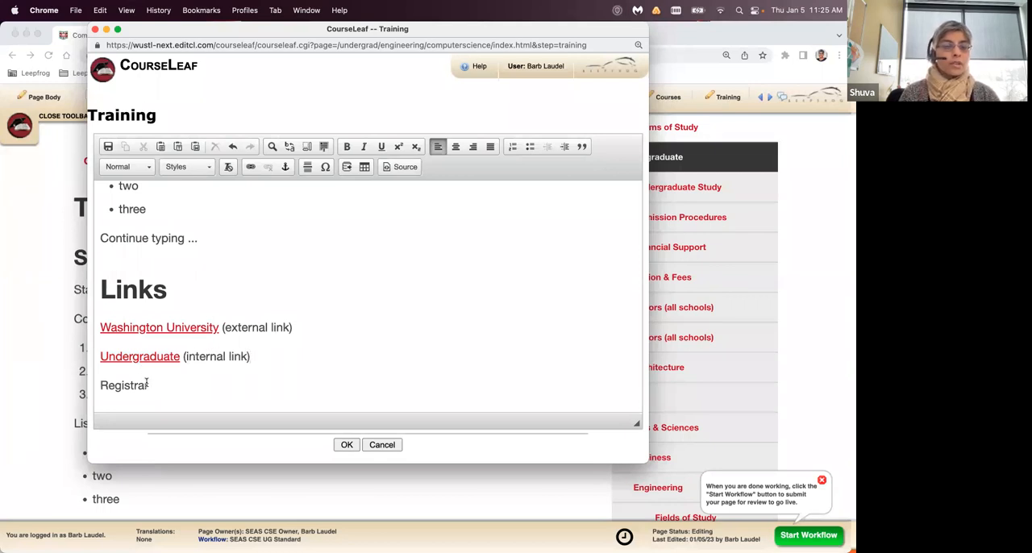
# - Link the "Registrar" text to a mailto: URL with the registrar's e-mail address, leaving opening in a new window off
pyautogui.moveTo(150, 386); pyautogui.dragTo(98, 387)
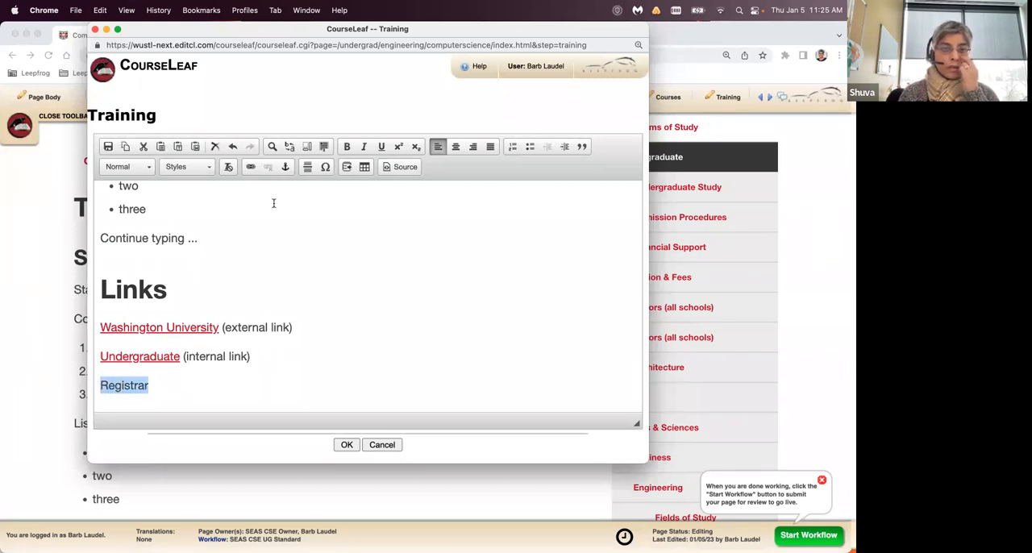
pyautogui.click(251, 166)
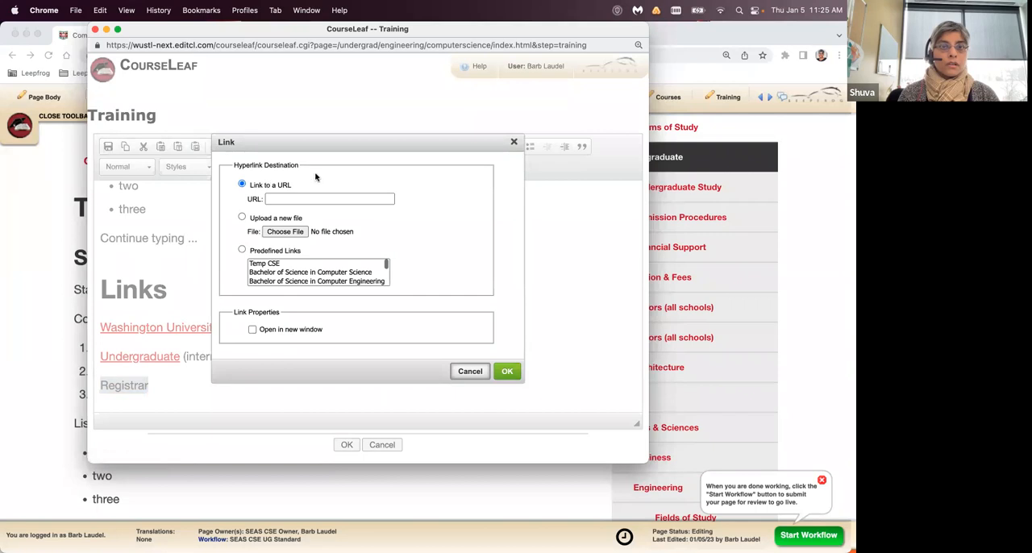
pyautogui.click(313, 200)
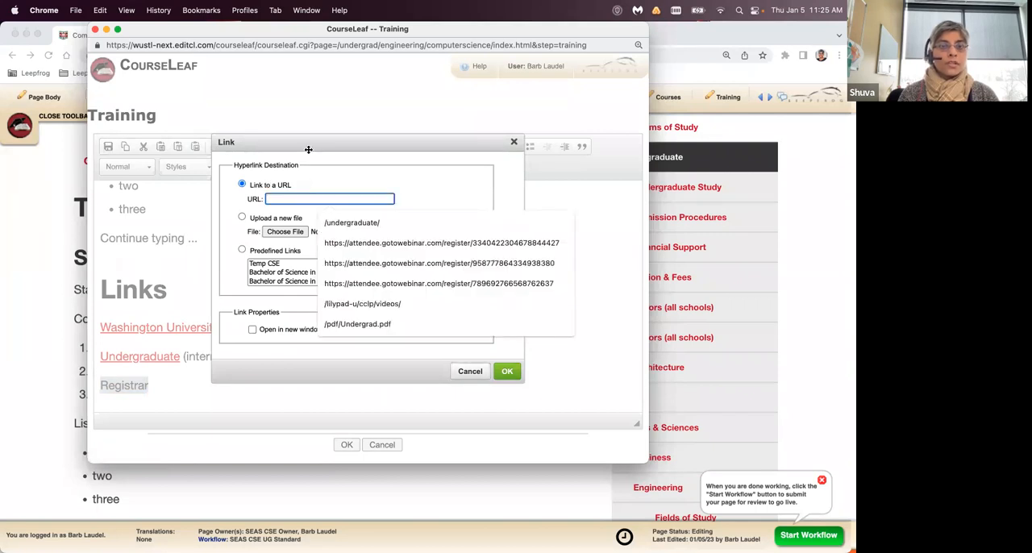
pyautogui.write('mail')
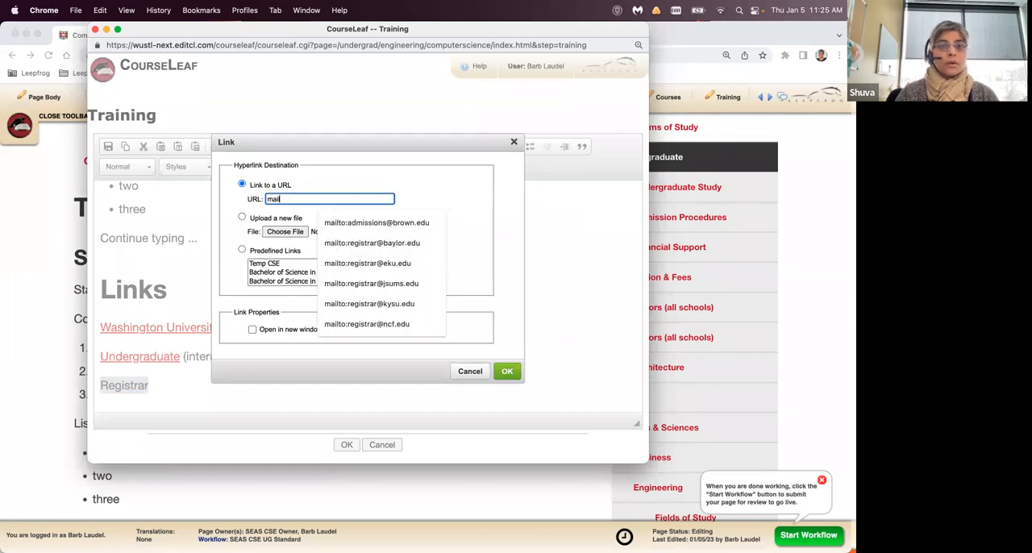
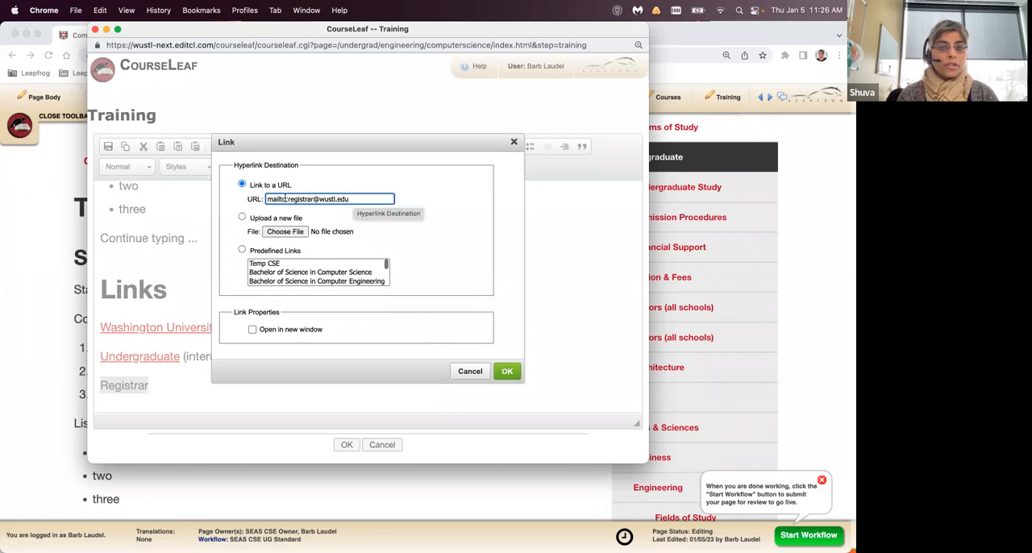
pyautogui.moveTo(288, 199); pyautogui.dragTo(358, 199)
pyautogui.click(364, 187)
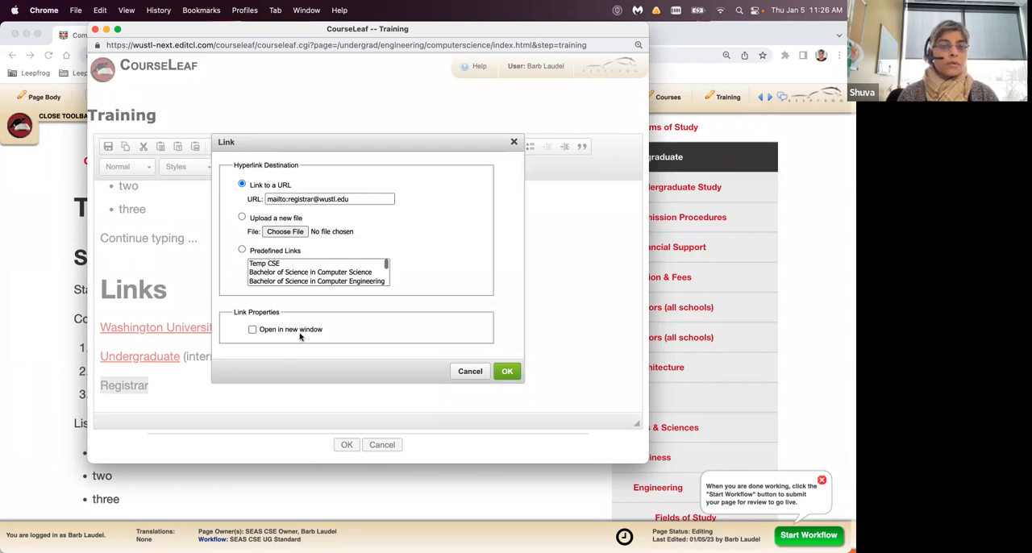
pyautogui.click(507, 372)
# - Add the text "(email link)" after the "Registrar" link and save the Training section
pyautogui.click(284, 383)
pyautogui.write('(')
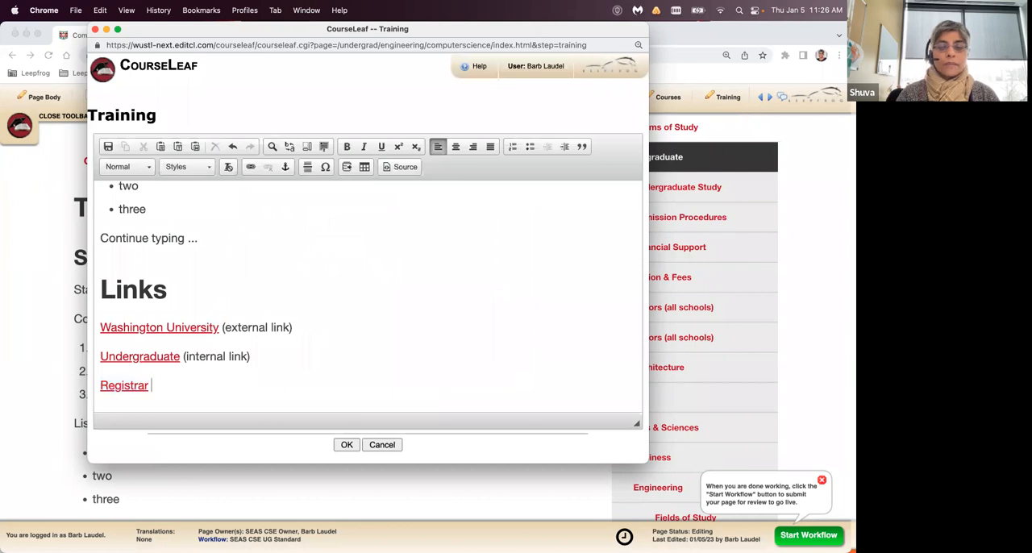
pyautogui.write('email link)')
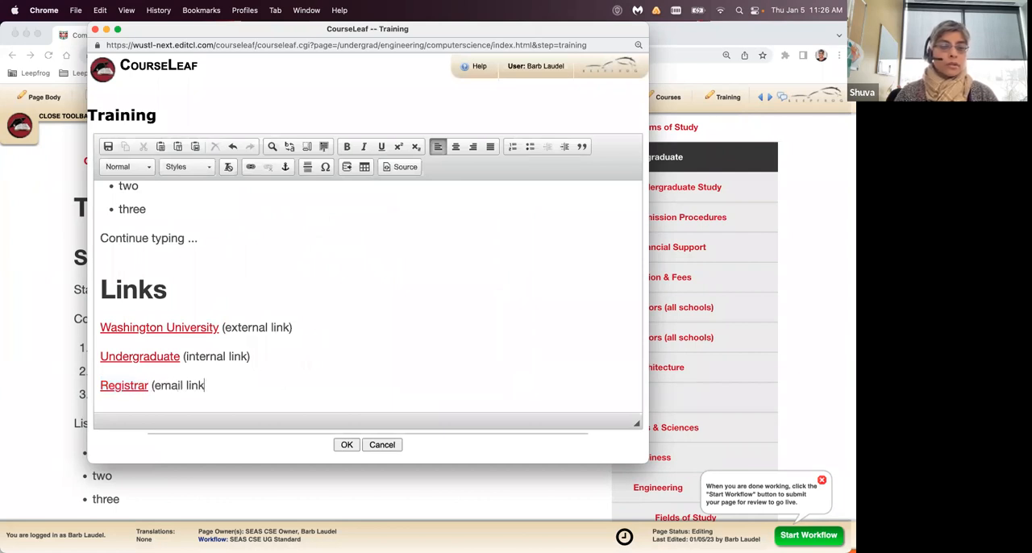
pyautogui.click(346, 444)
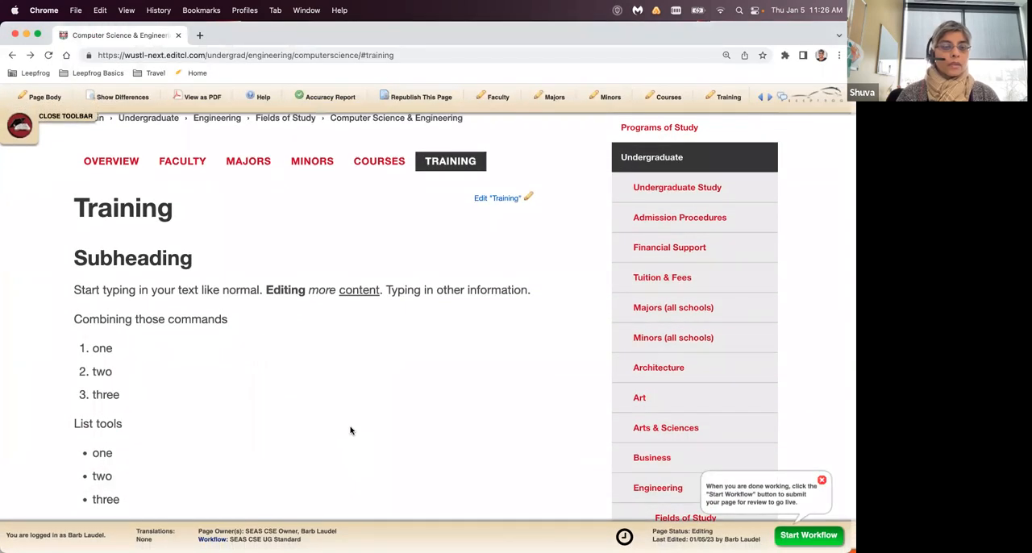
# - Test the "Washington University" link on the saved page, look over the site it opens, and return to the Computer Science & Engineering page
pyautogui.scroll(-5, 347, 439)
pyautogui.scroll(1, 350, 431)
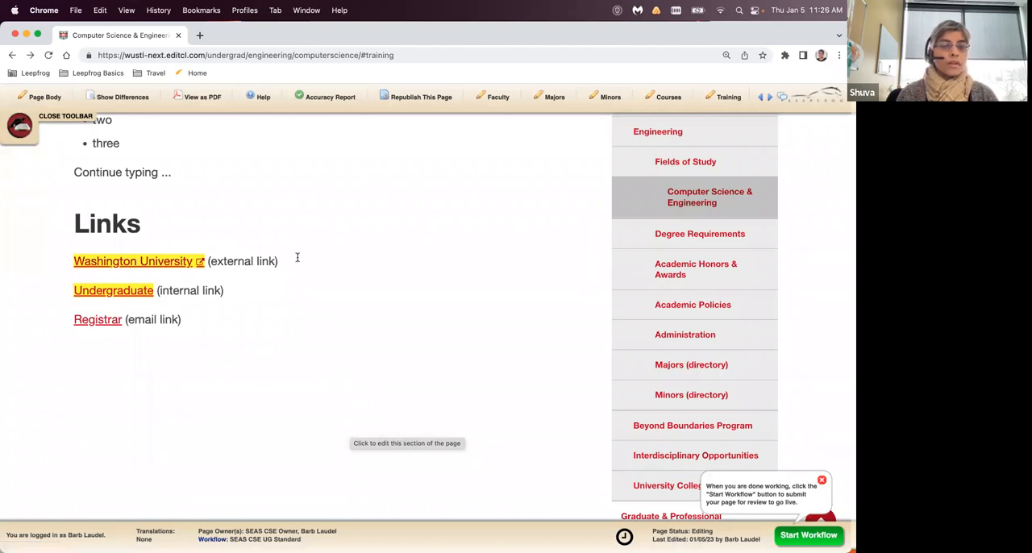
pyautogui.click(165, 266)
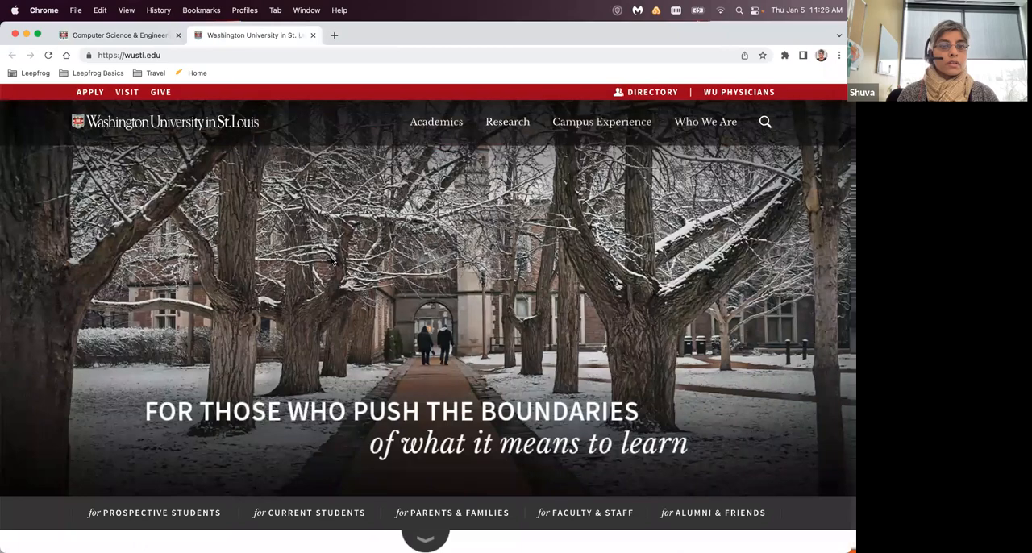
pyautogui.scroll(-6, 331, 258)
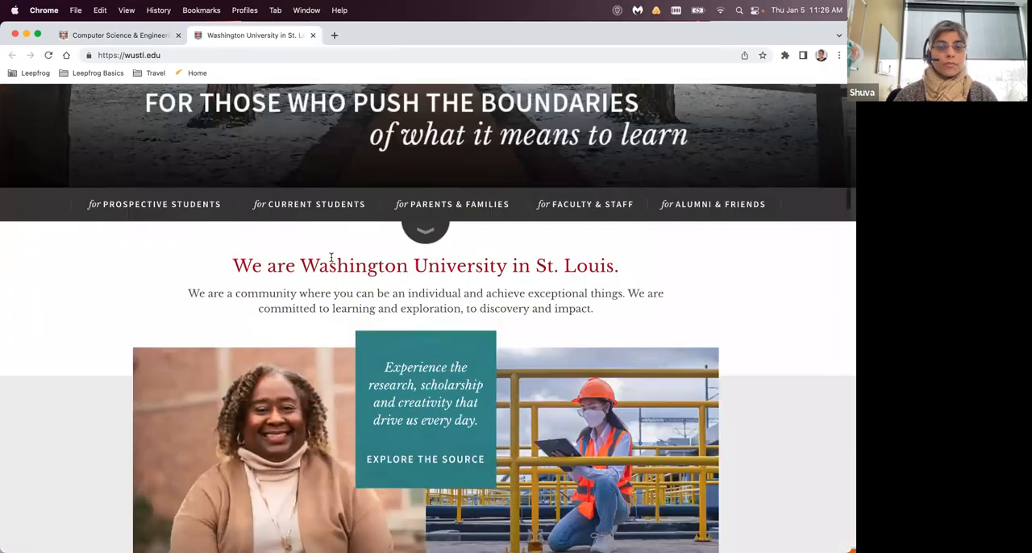
pyautogui.scroll(6, 331, 257)
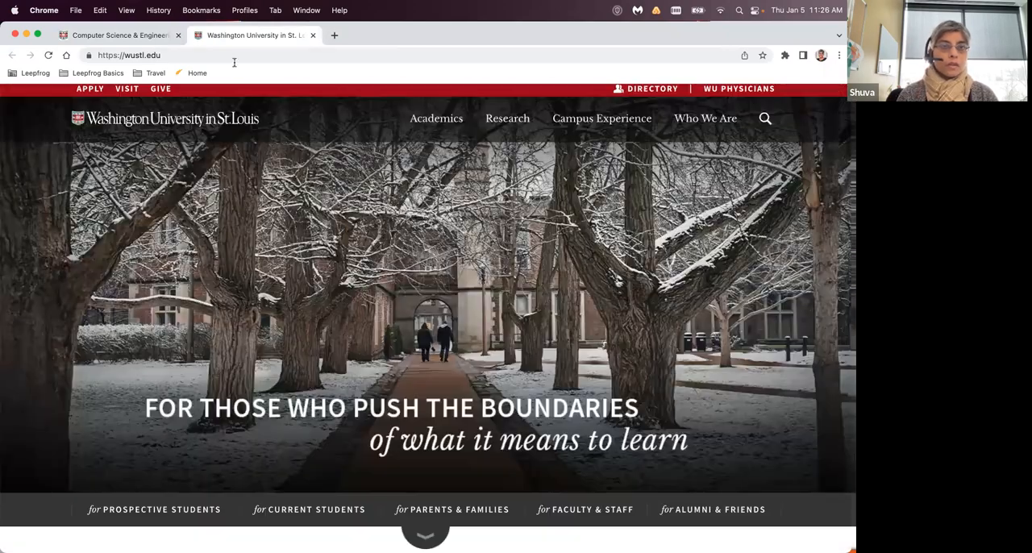
pyautogui.click(145, 37)
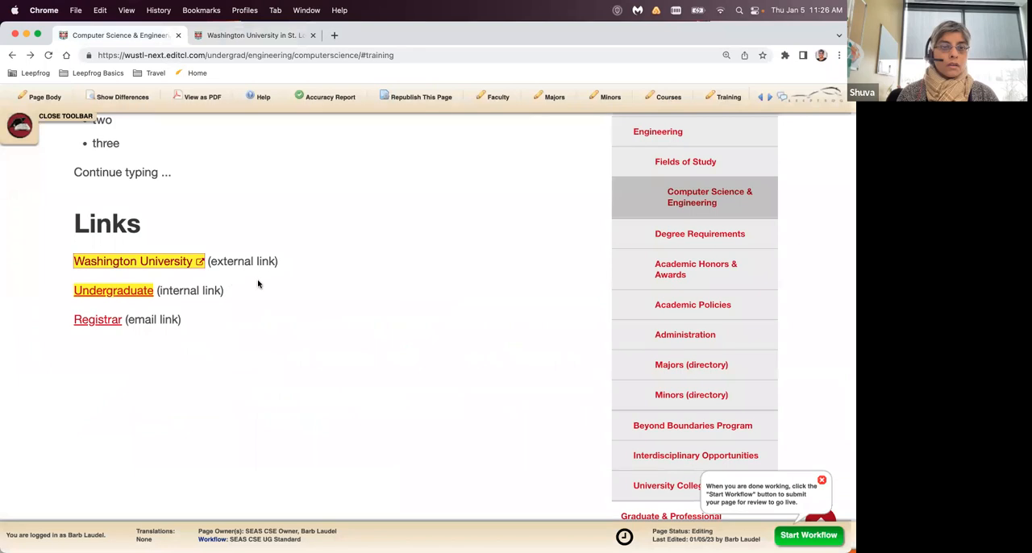
# - Test the "Undergraduate" internal link and the "Registrar" email link, quitting the mail account setup
pyautogui.click(139, 295)
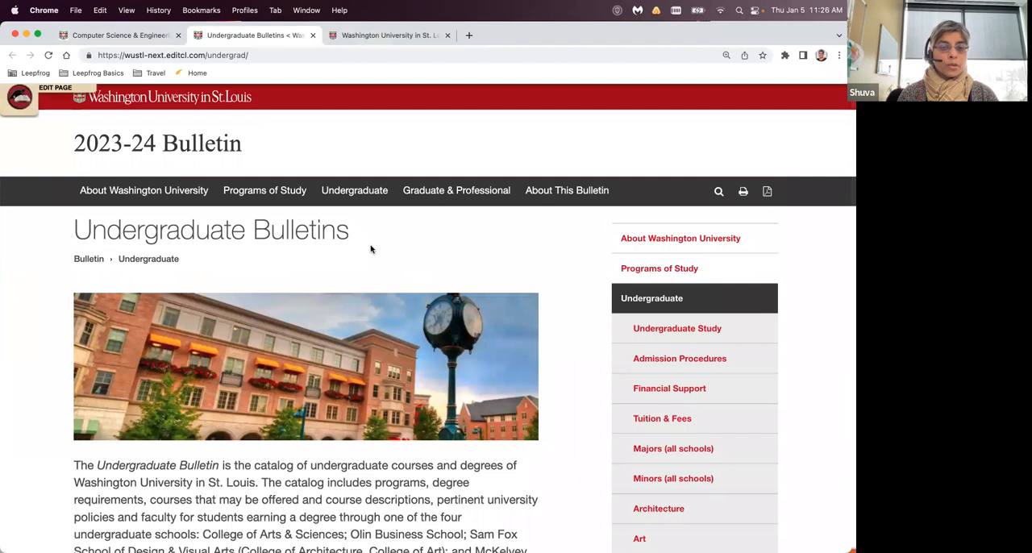
pyautogui.click(121, 35)
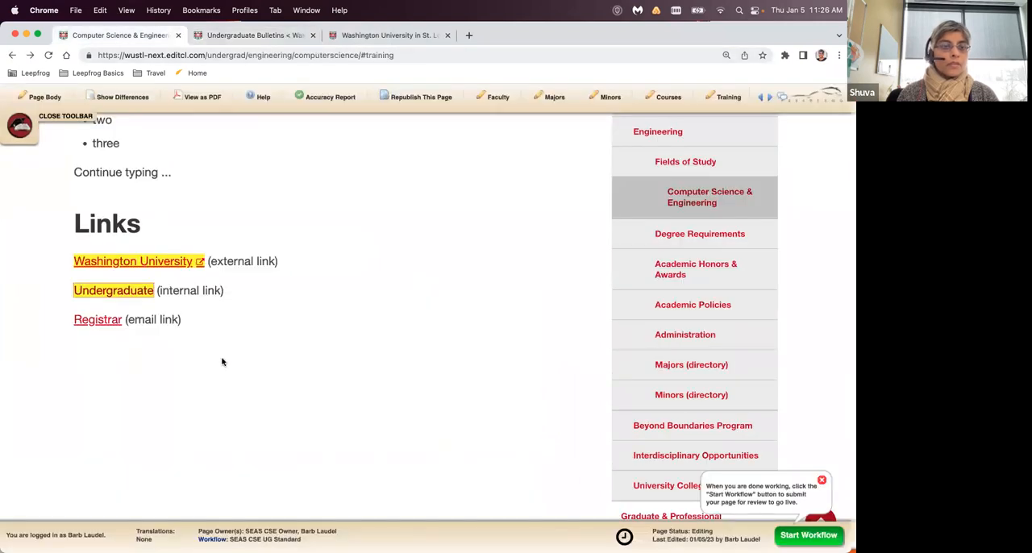
pyautogui.click(99, 321)
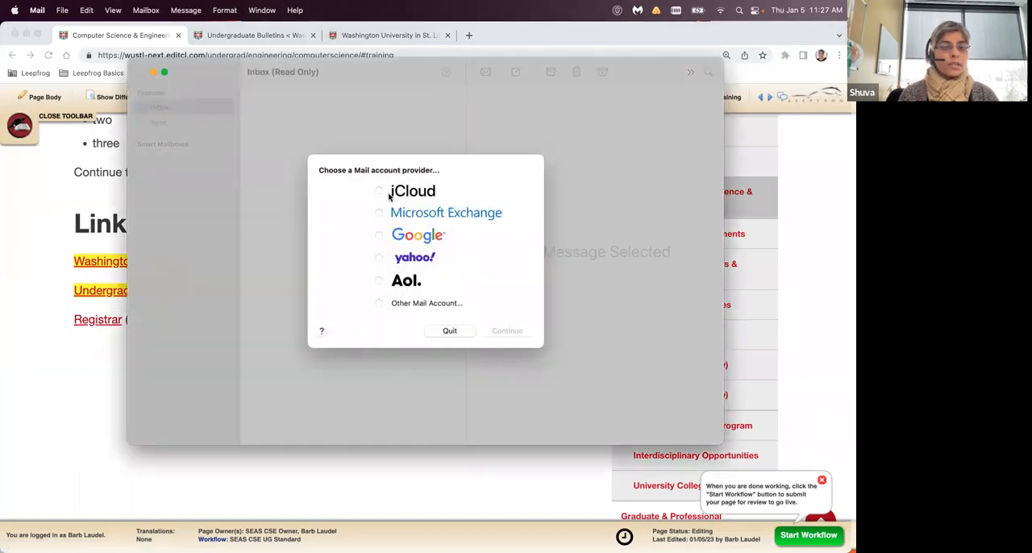
pyautogui.click(449, 331)
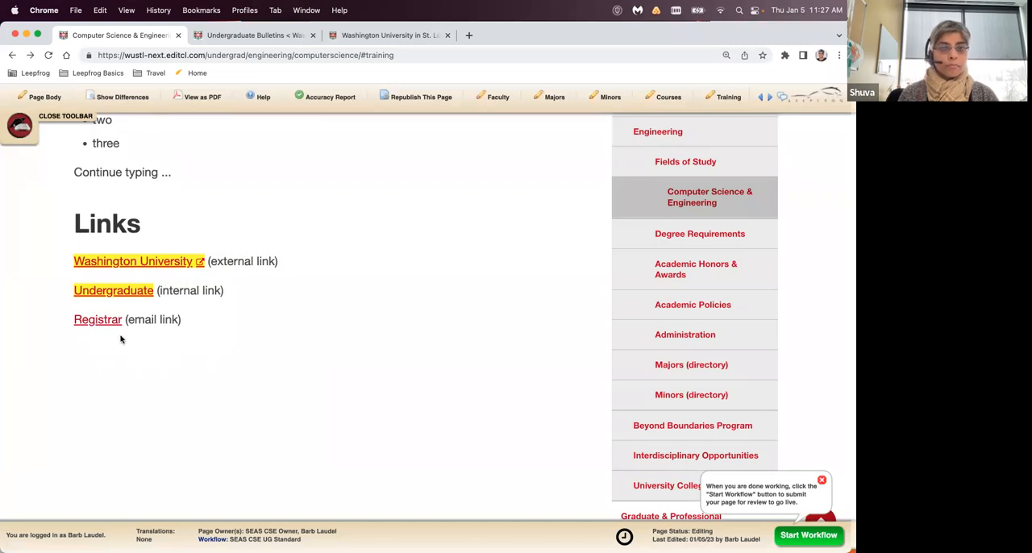
# - Reopen the Training section for editing and turn off opening in a new window for the "Washington University" link
pyautogui.scroll(3, 347, 285)
pyautogui.scroll(2, 347, 285)
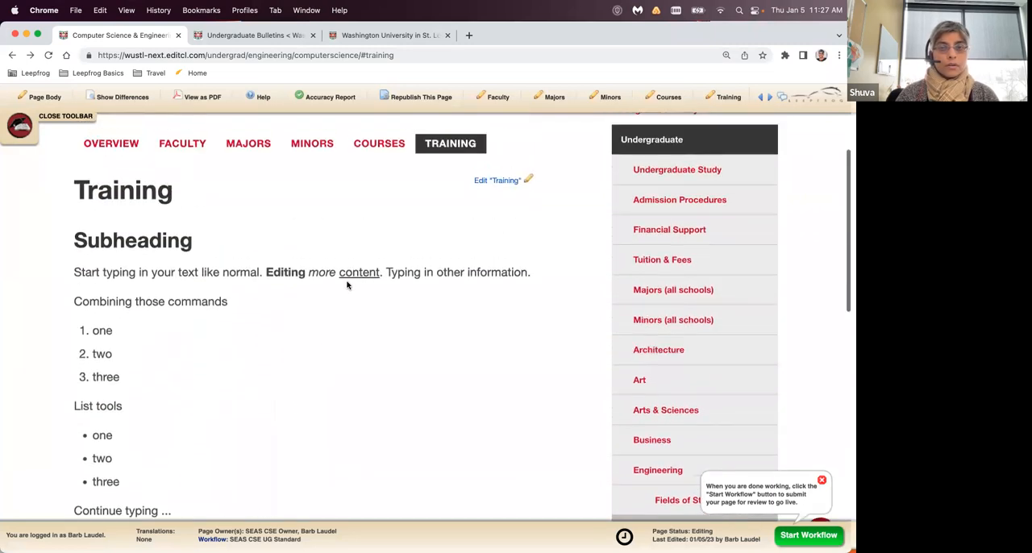
pyautogui.click(521, 201)
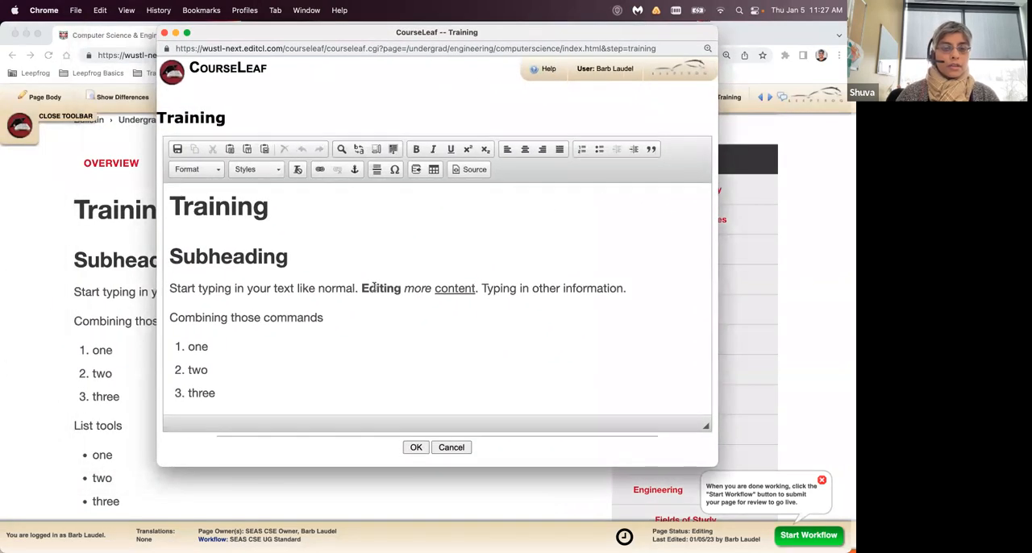
pyautogui.scroll(-6, 374, 287)
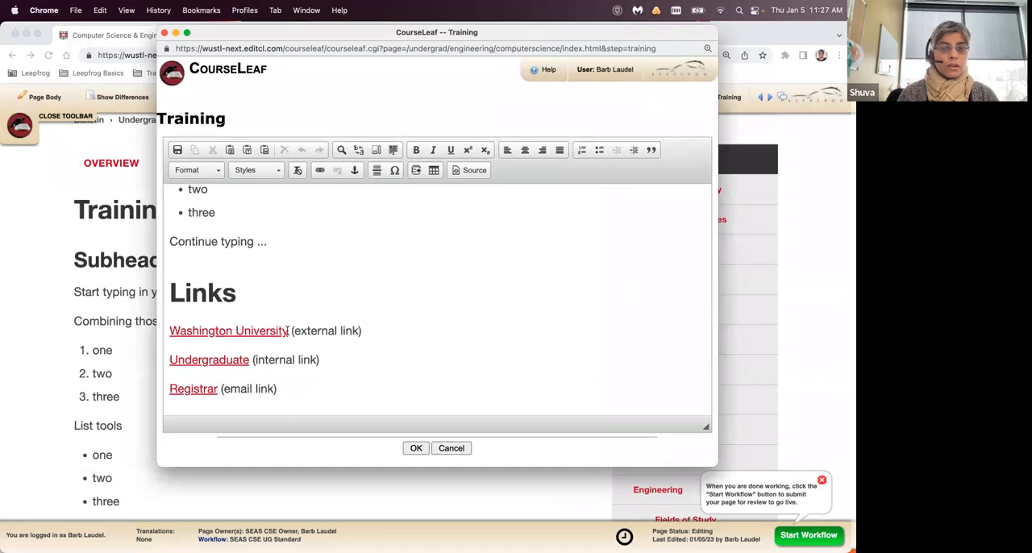
pyautogui.moveTo(170, 330); pyautogui.dragTo(291, 332)
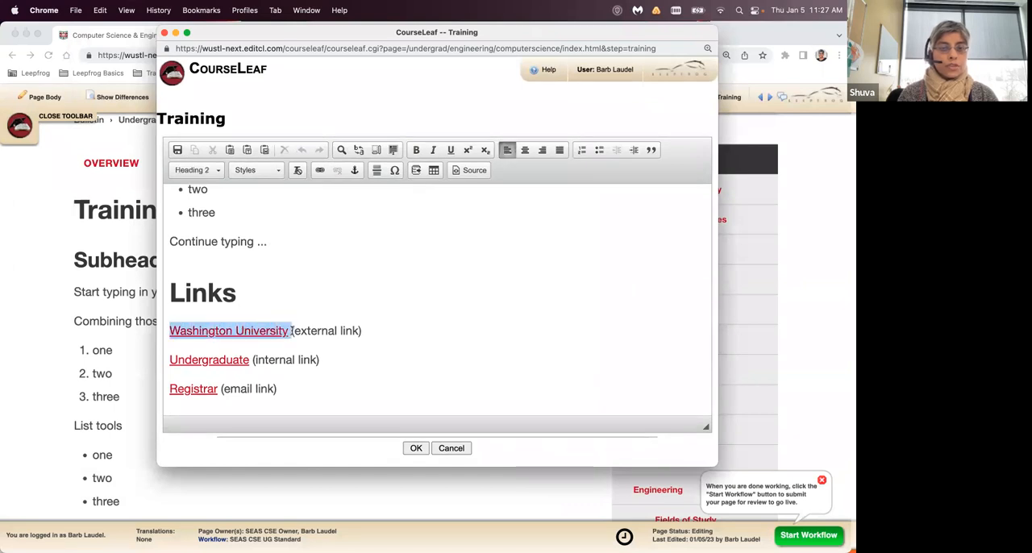
pyautogui.click(319, 170)
pyautogui.click(322, 333)
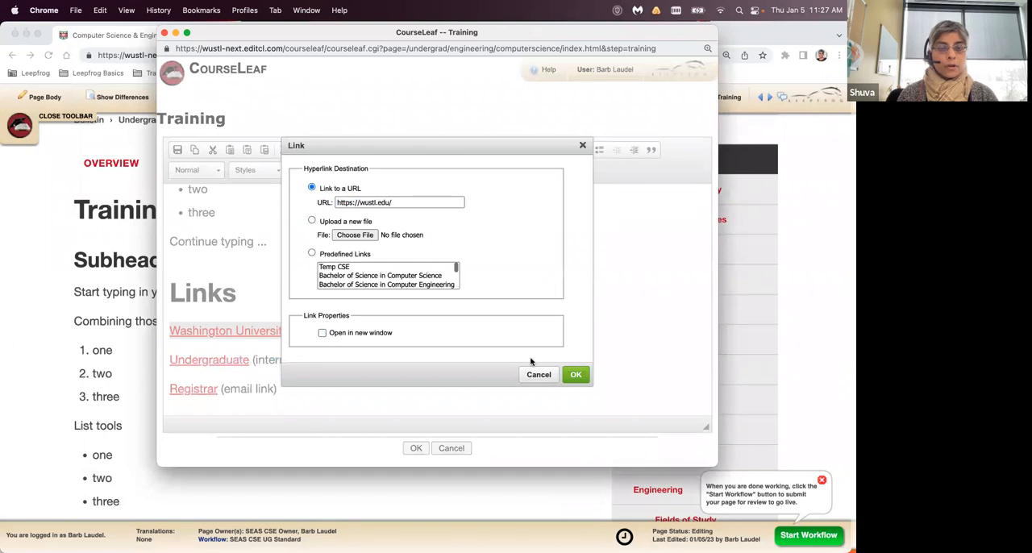
pyautogui.click(575, 375)
# - Turn off opening in a new window for the "Undergraduate" link and save the Training section
pyautogui.moveTo(171, 360); pyautogui.dragTo(247, 360)
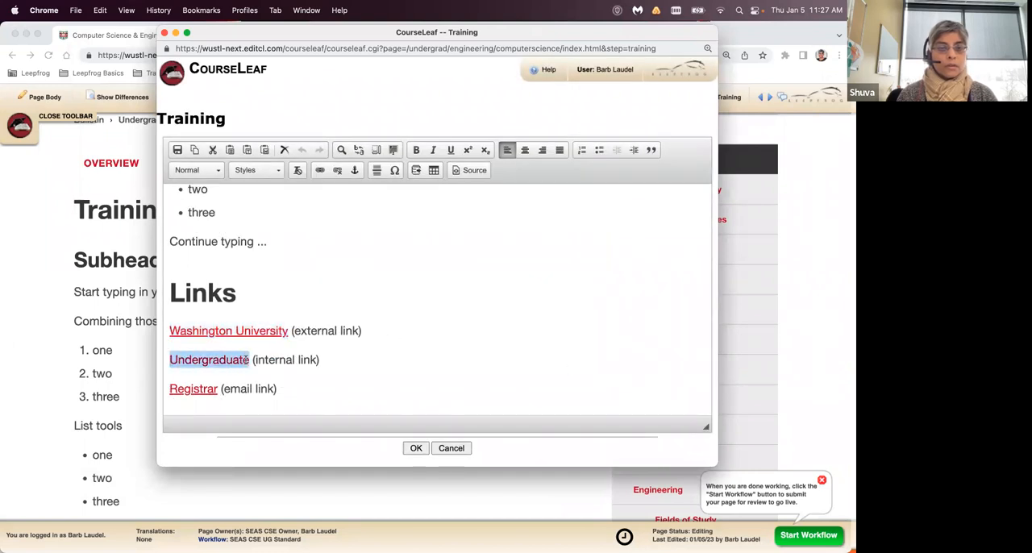
pyautogui.click(319, 171)
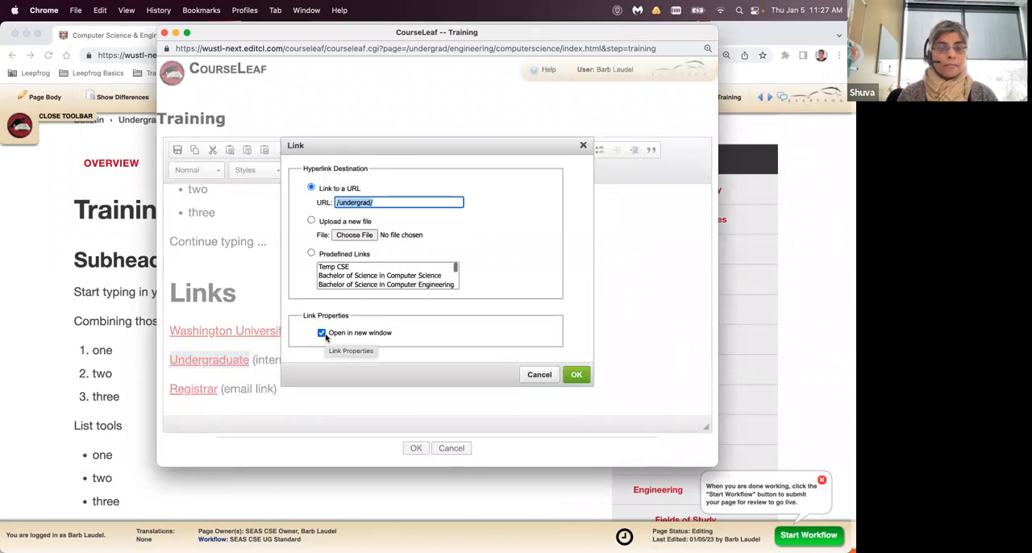
pyautogui.click(324, 334)
pyautogui.click(323, 334)
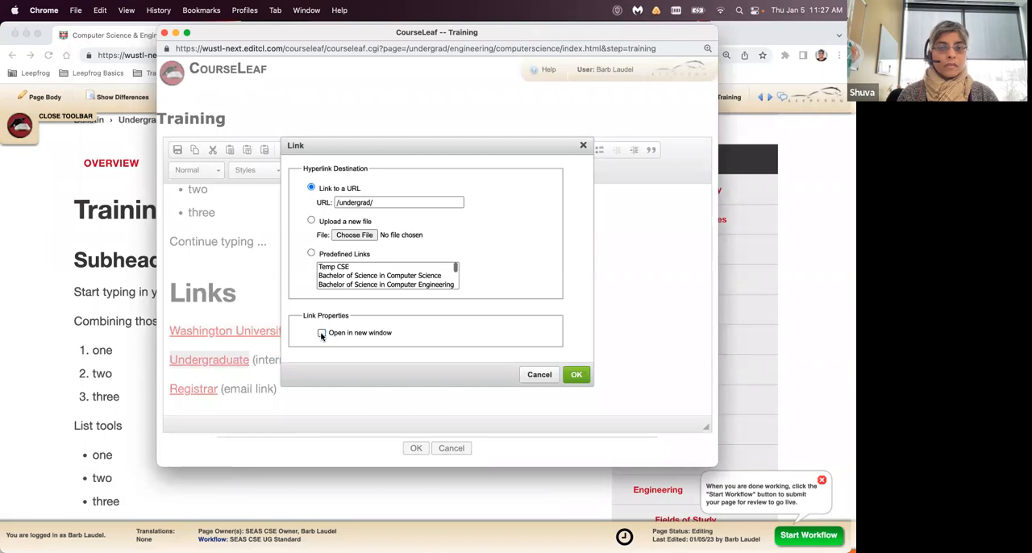
pyautogui.click(576, 373)
pyautogui.click(416, 448)
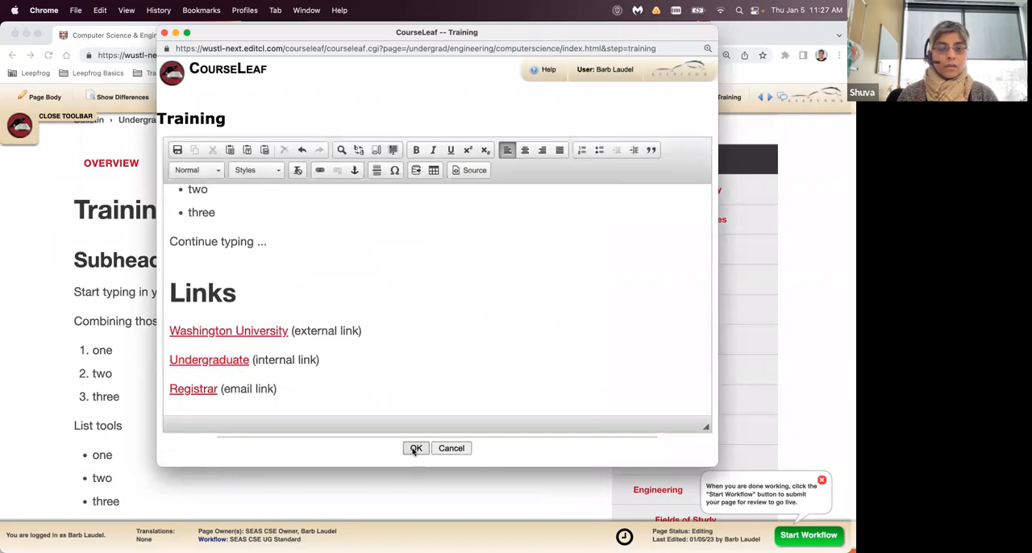
# - Check the saved links, then reopen the Training section in an enlarged editor window and open its Help page
pyautogui.scroll(-5, 347, 419)
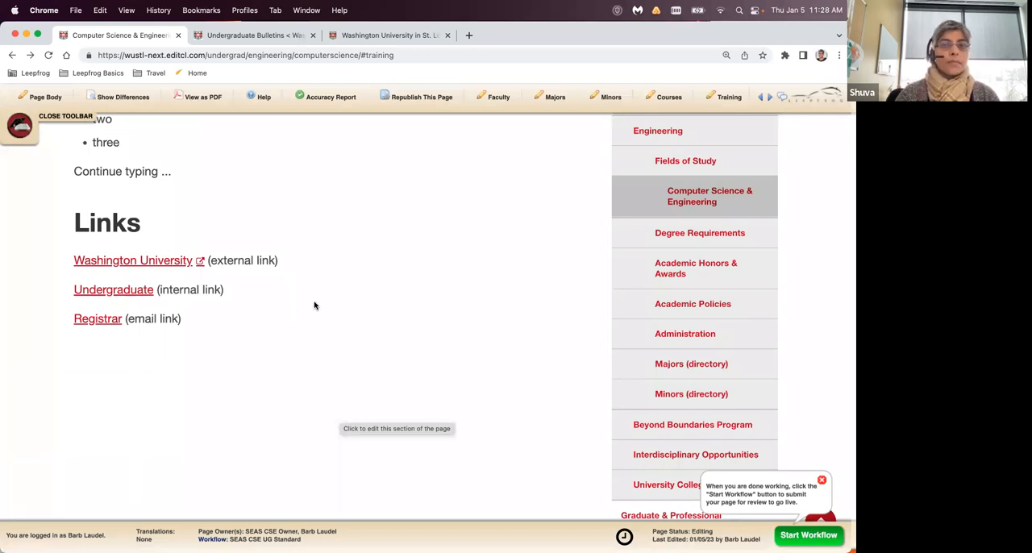
pyautogui.scroll(15, 315, 305)
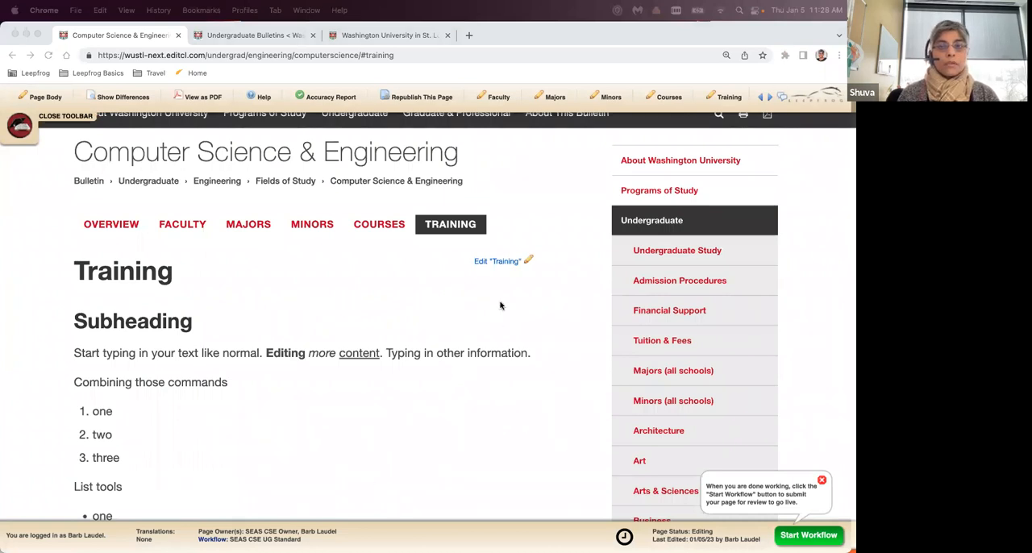
pyautogui.click(520, 262)
pyautogui.moveTo(555, 463); pyautogui.dragTo(628, 514)
pyautogui.moveTo(236, 26); pyautogui.dragTo(300, 44)
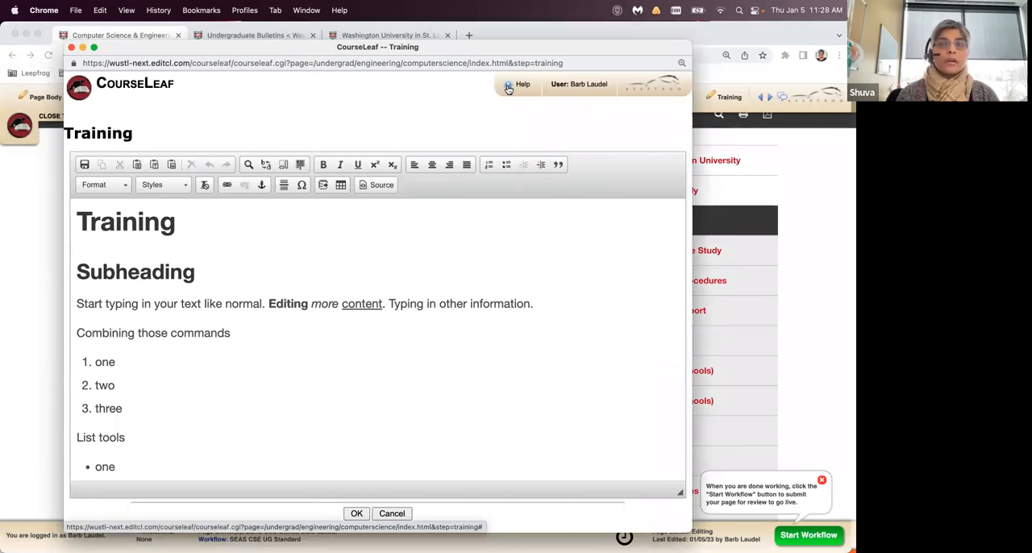
pyautogui.click(508, 86)
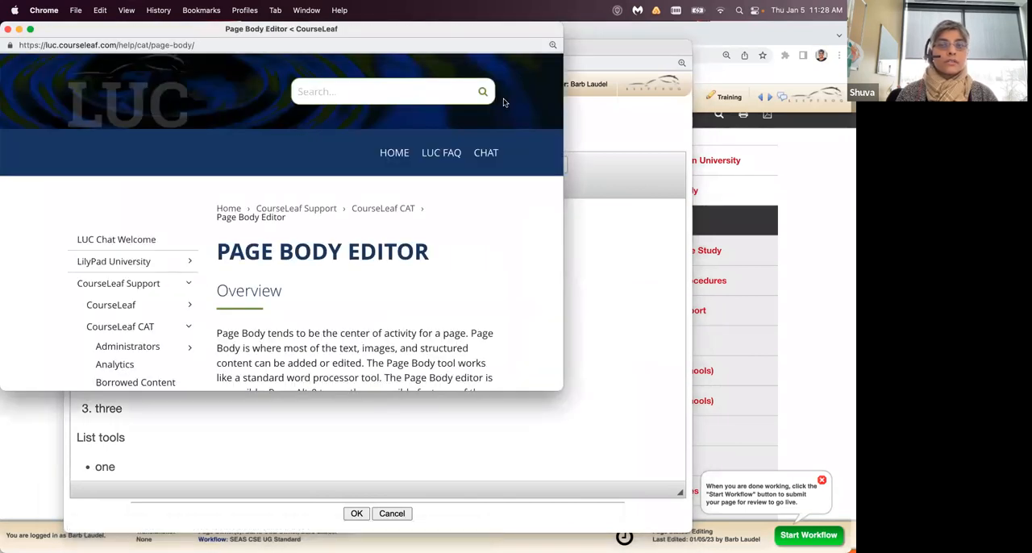
# - Enlarge the Page Body Editor help window and review its overview, toolbar illustration and list of help topics
pyautogui.moveTo(561, 391); pyautogui.dragTo(787, 552)
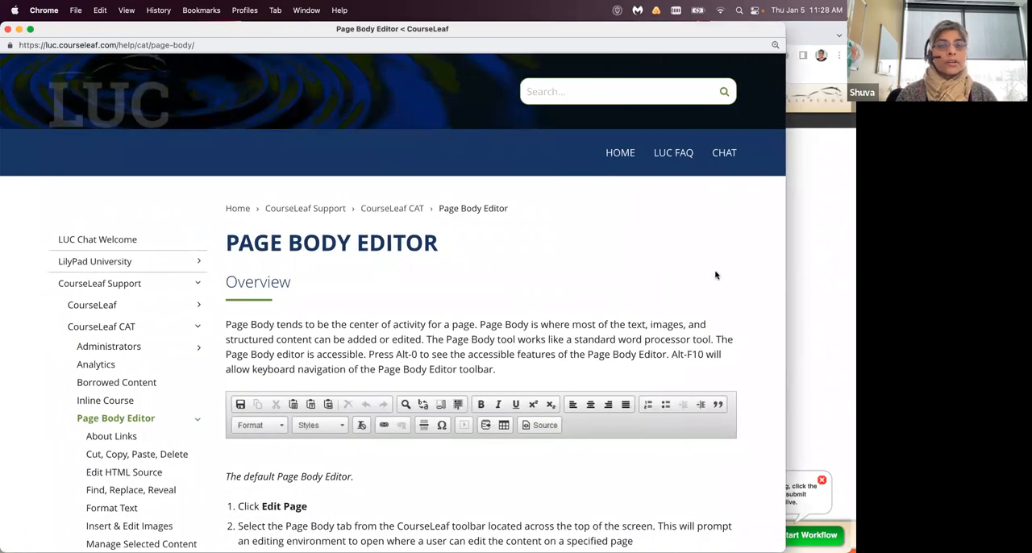
pyautogui.scroll(-4, 715, 275)
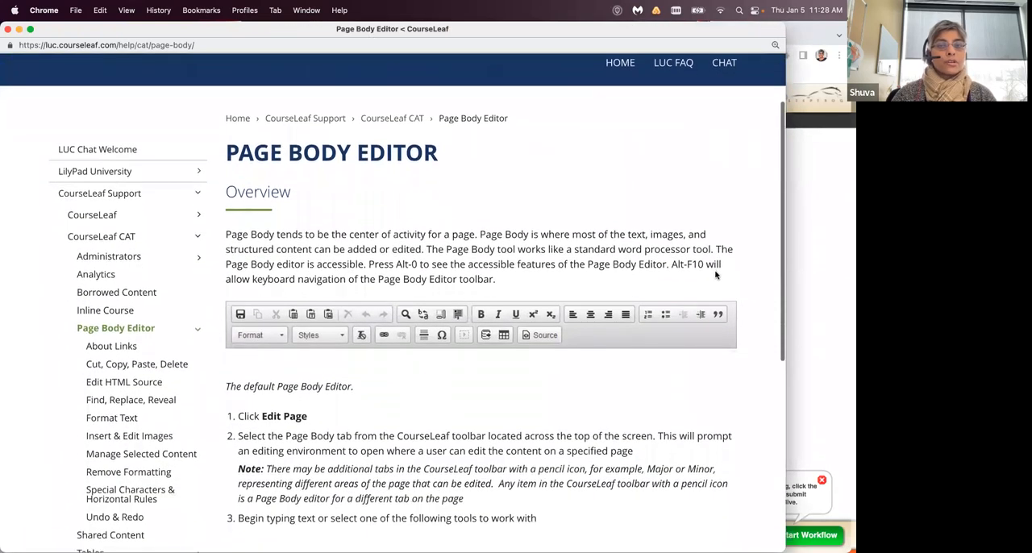
pyautogui.scroll(-1, 716, 275)
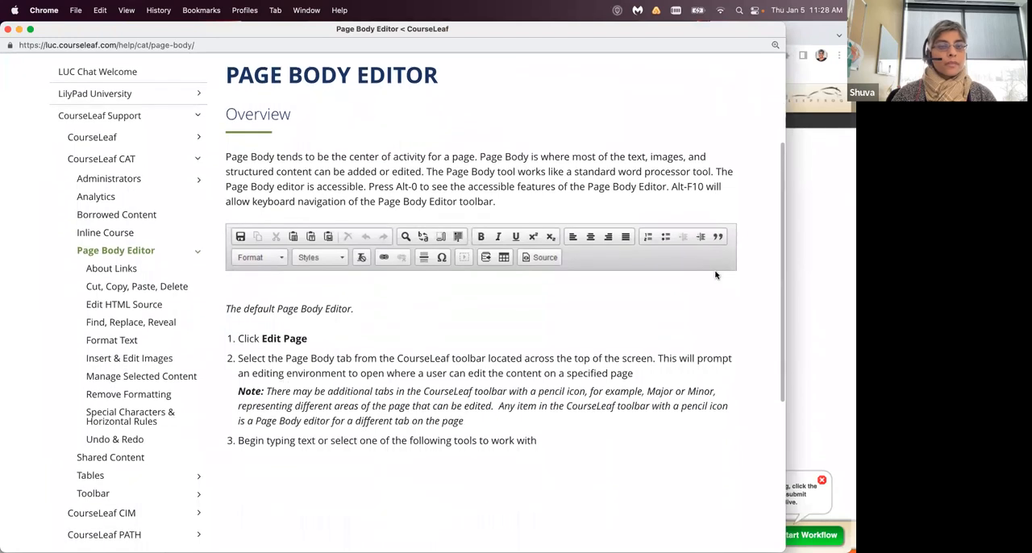
pyautogui.scroll(1, 716, 275)
pyautogui.scroll(1, 715, 275)
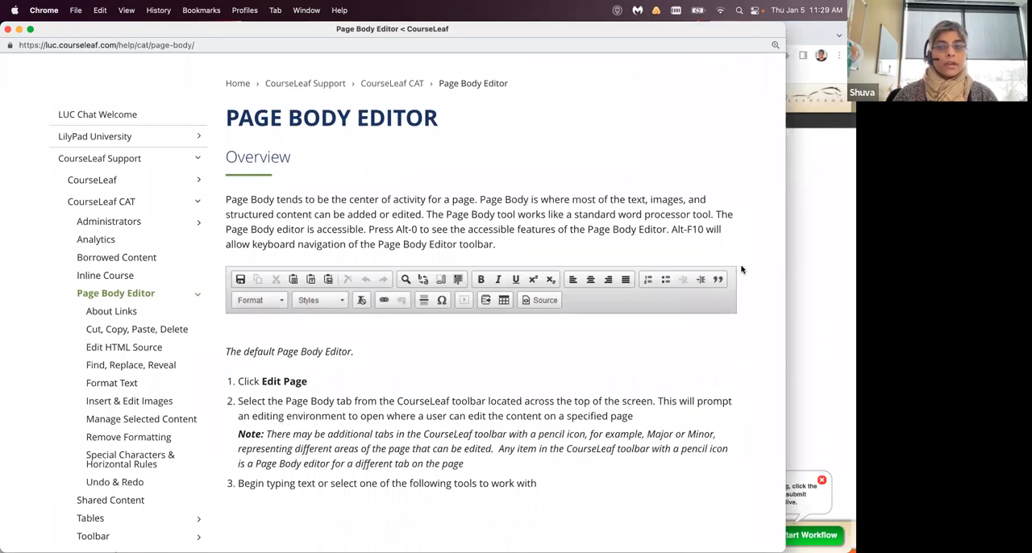
pyautogui.scroll(-2, 743, 295)
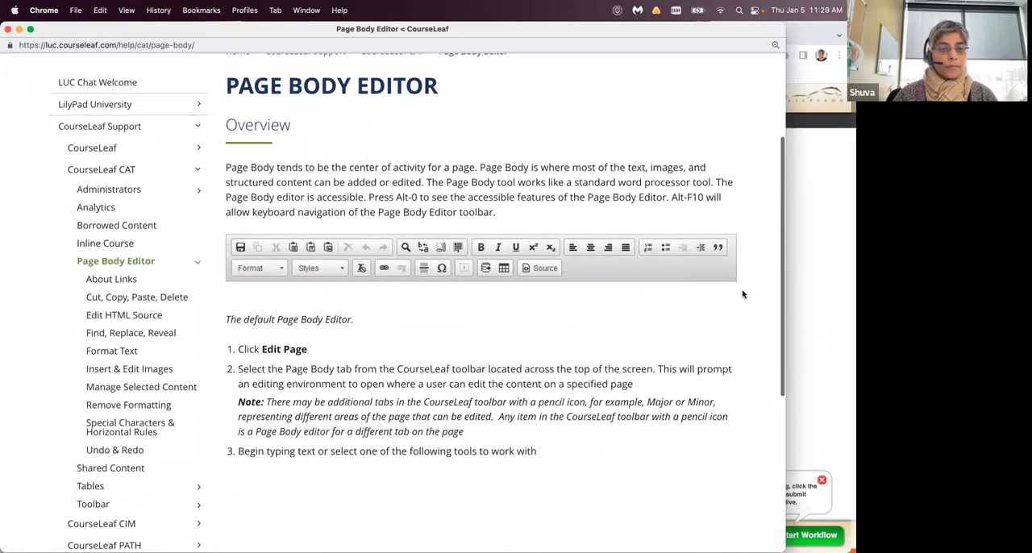
pyautogui.scroll(1, 742, 294)
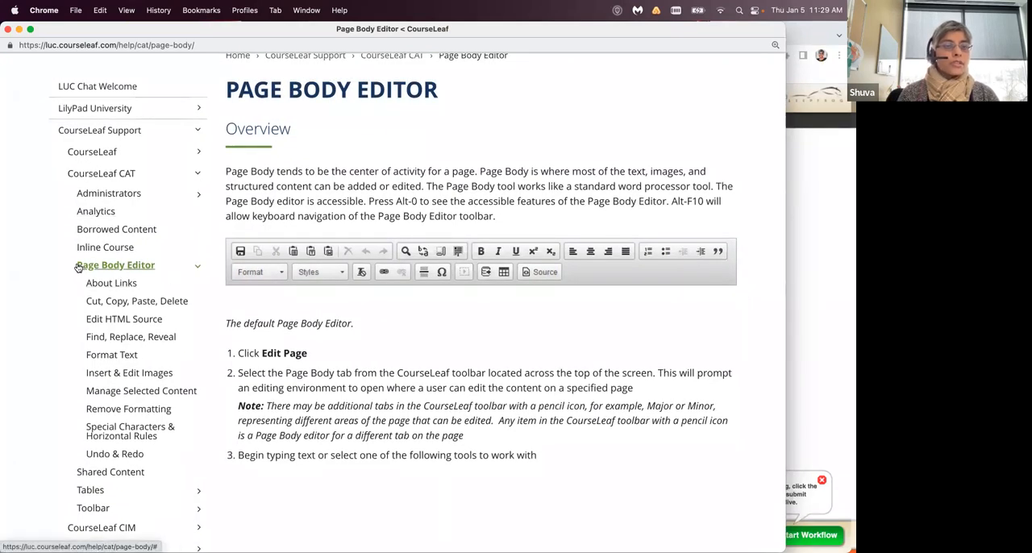
# - Open the Format Text help topic and examine the list of editor buttons and keyboard shortcuts
pyautogui.click(112, 357)
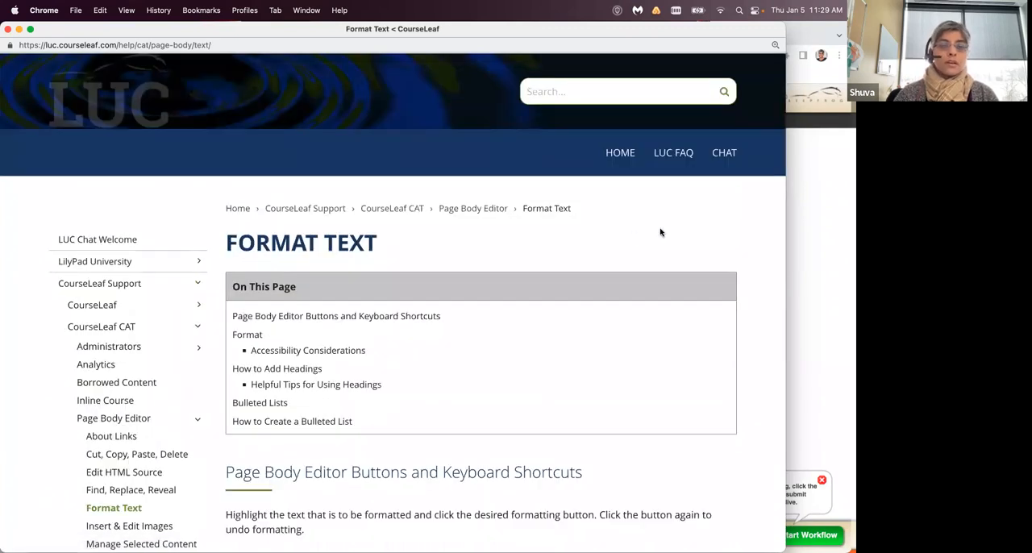
pyautogui.scroll(-5, 659, 233)
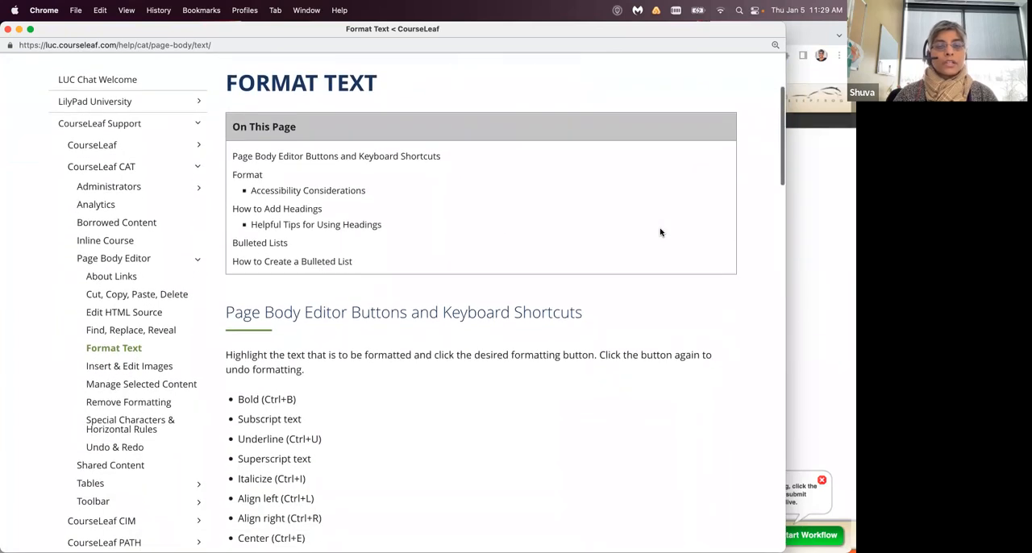
pyautogui.scroll(-3, 660, 232)
pyautogui.scroll(-2, 659, 232)
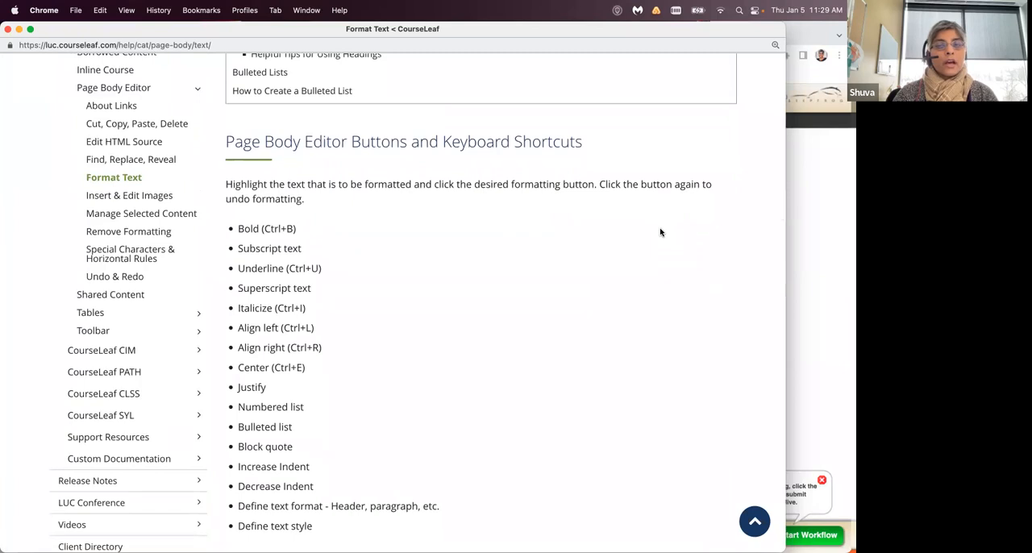
pyautogui.scroll(-2, 660, 232)
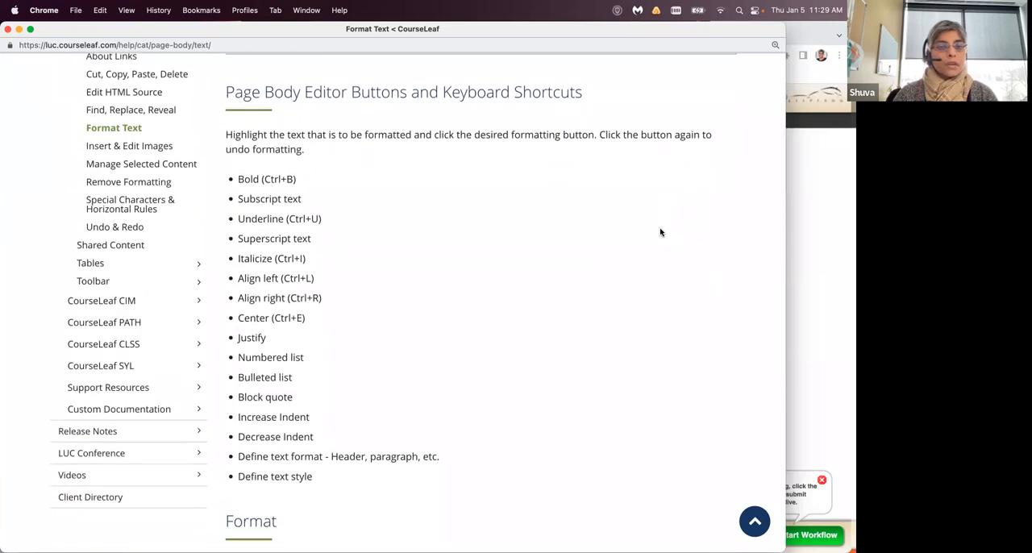
pyautogui.scroll(-1, 660, 232)
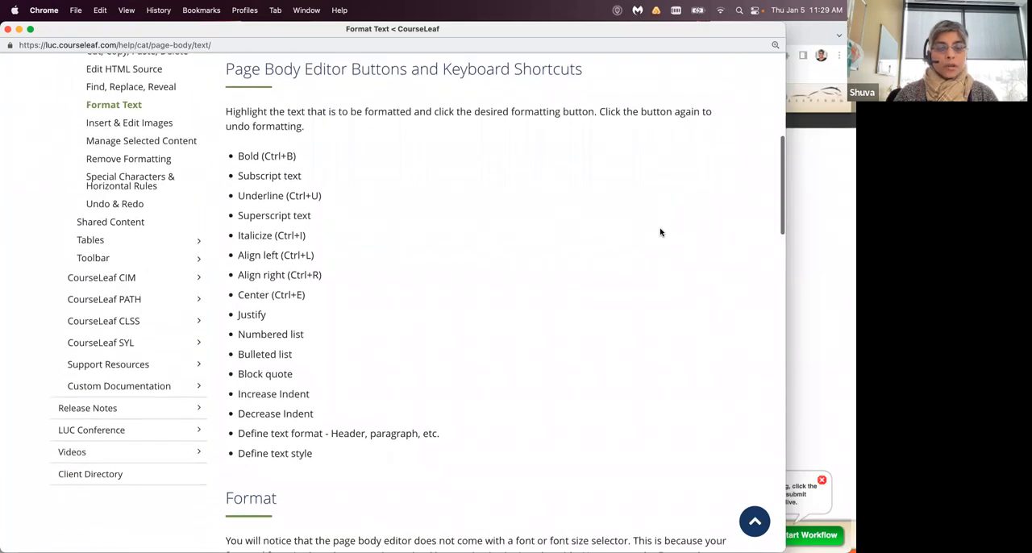
pyautogui.scroll(-1, 426, 196)
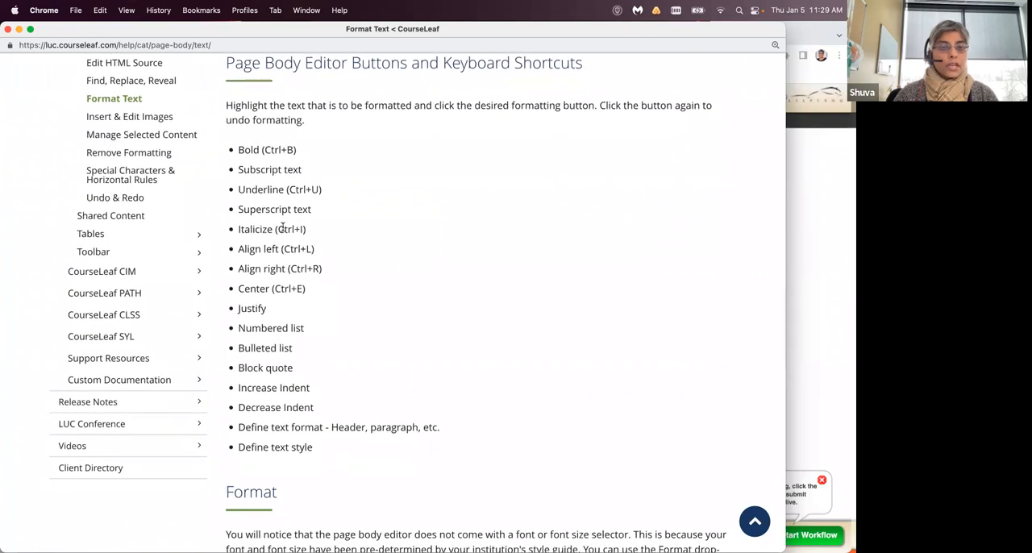
pyautogui.scroll(1, 284, 228)
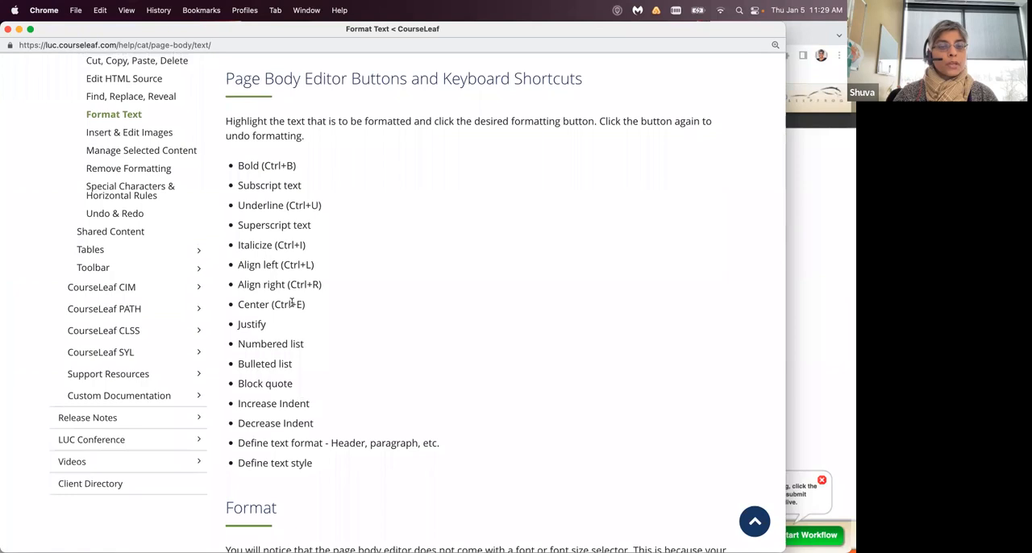
pyautogui.scroll(-1, 266, 331)
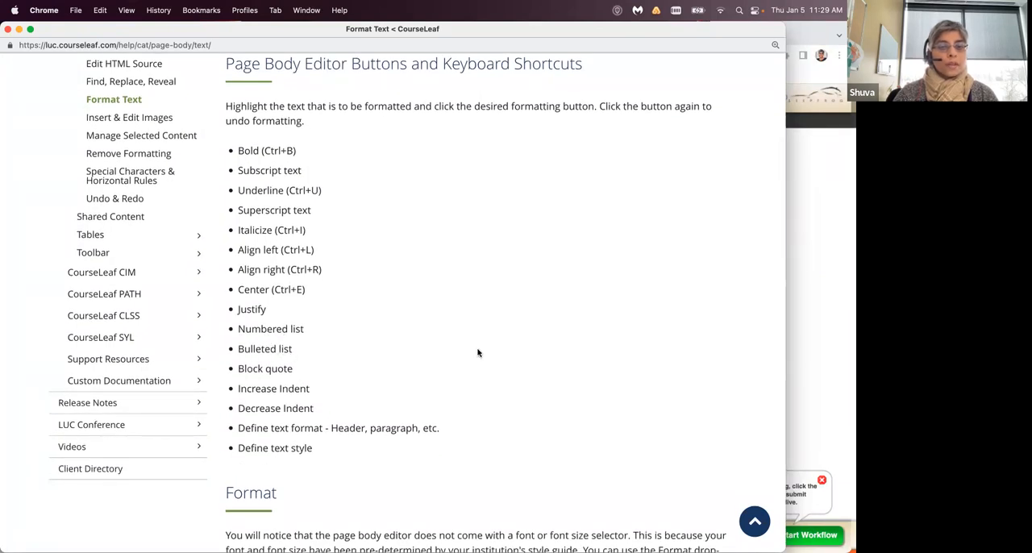
# - Read the Format Text guidance on accessibility, adding headings and creating bulleted lists
pyautogui.scroll(-10, 478, 352)
pyautogui.scroll(-2, 478, 353)
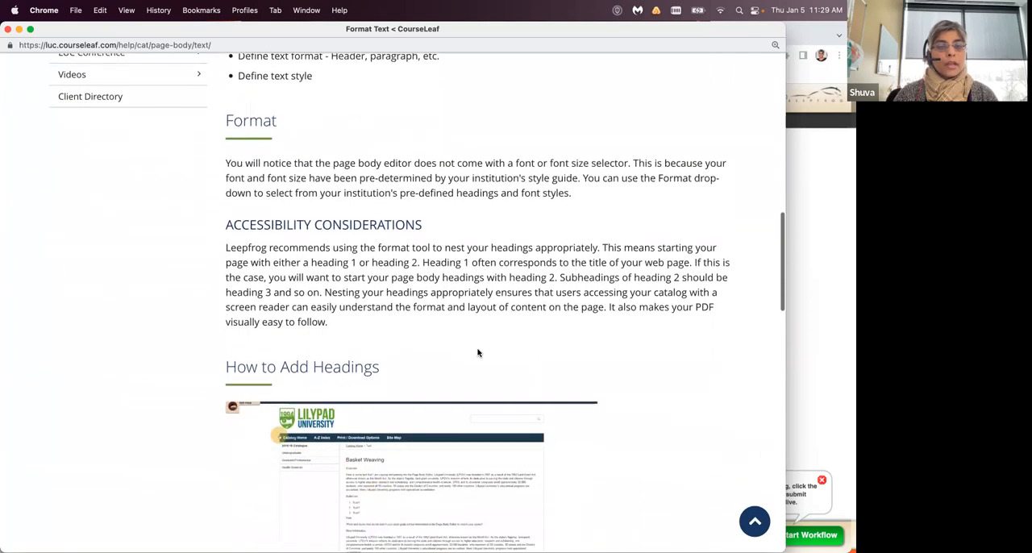
pyautogui.scroll(-3, 477, 352)
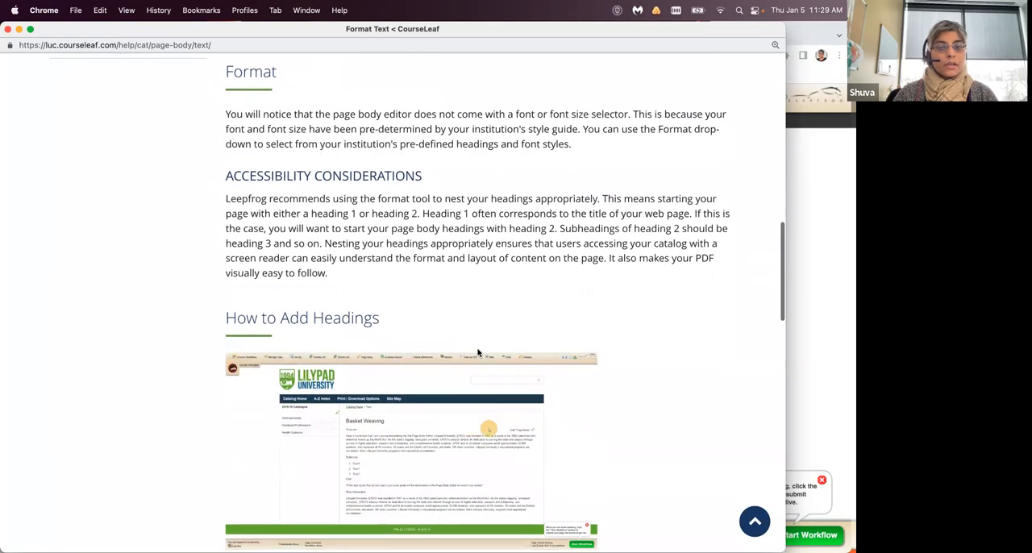
pyautogui.scroll(-3, 477, 353)
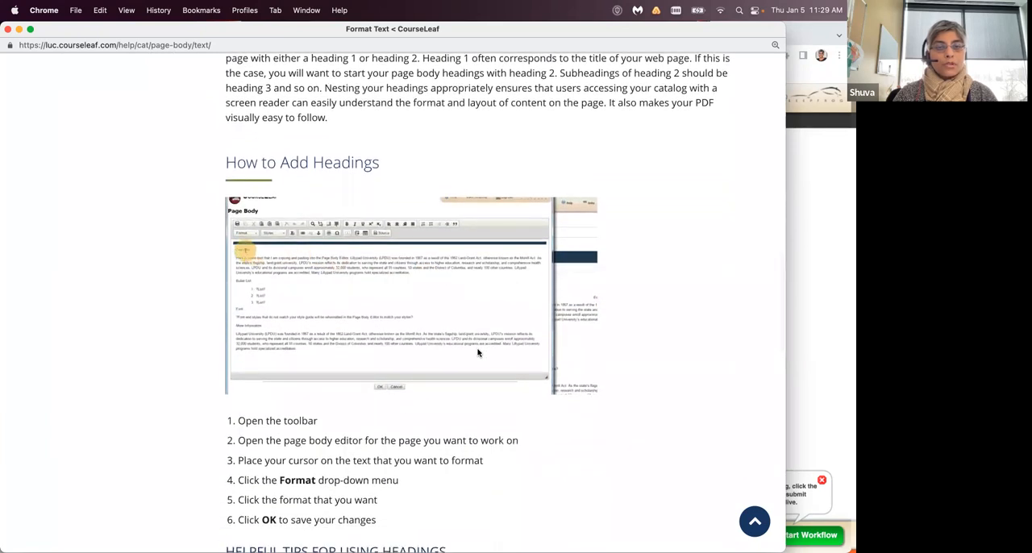
pyautogui.scroll(-2, 478, 352)
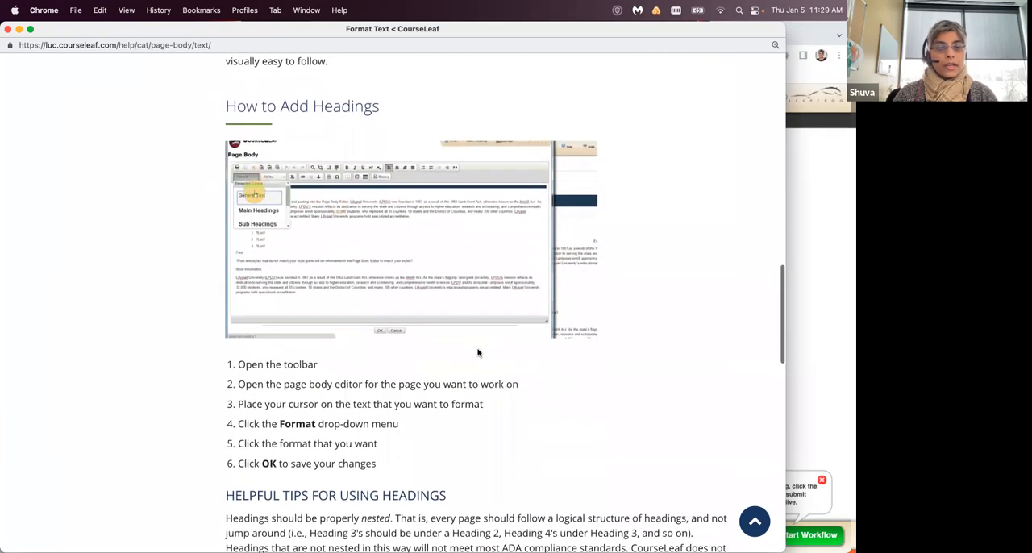
pyautogui.scroll(-10, 478, 353)
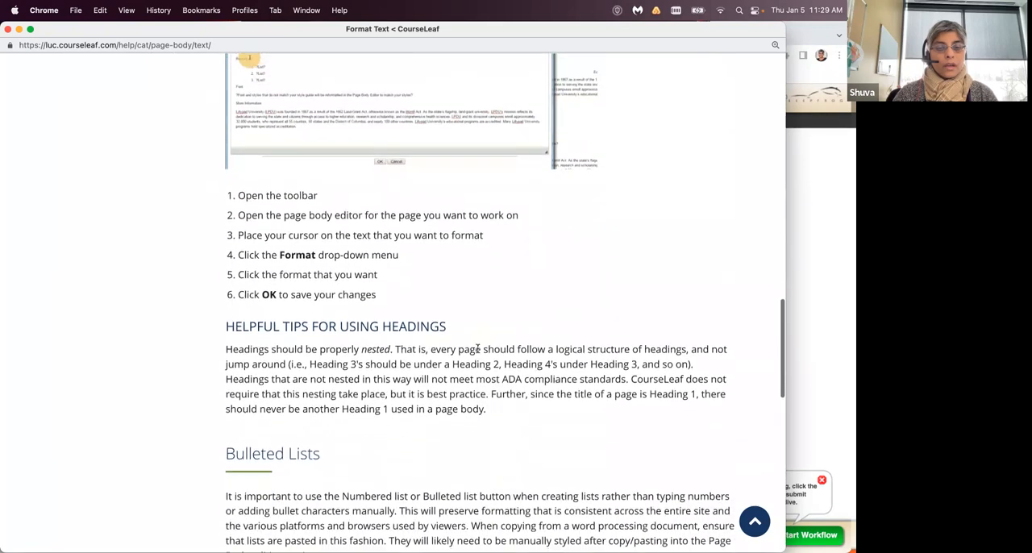
pyautogui.scroll(-10, 477, 352)
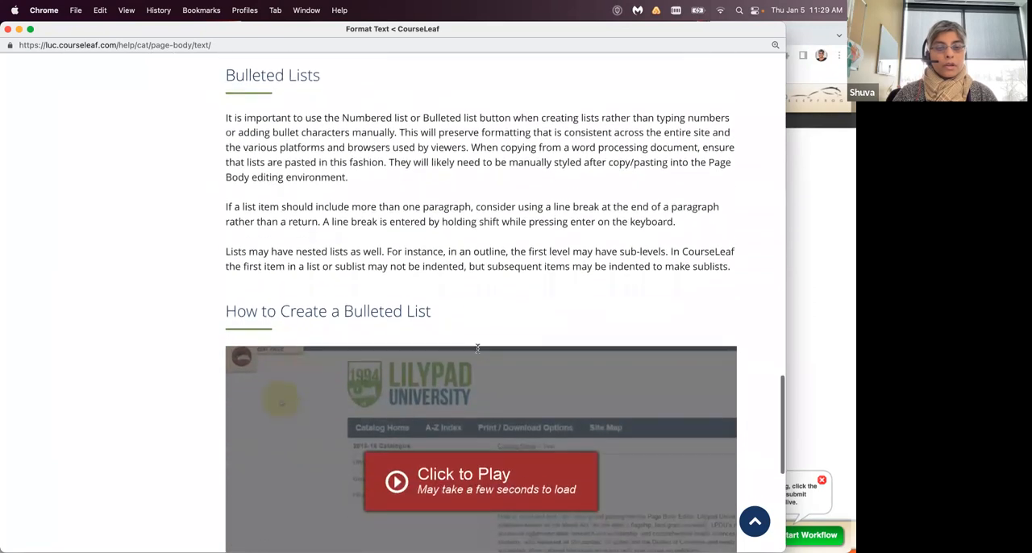
pyautogui.scroll(-6, 478, 352)
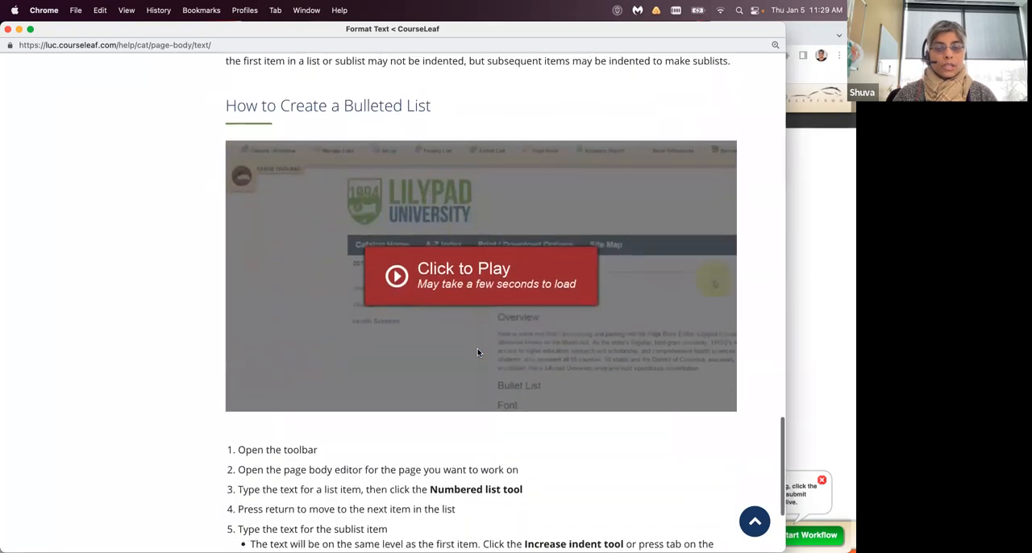
pyautogui.scroll(-3, 478, 352)
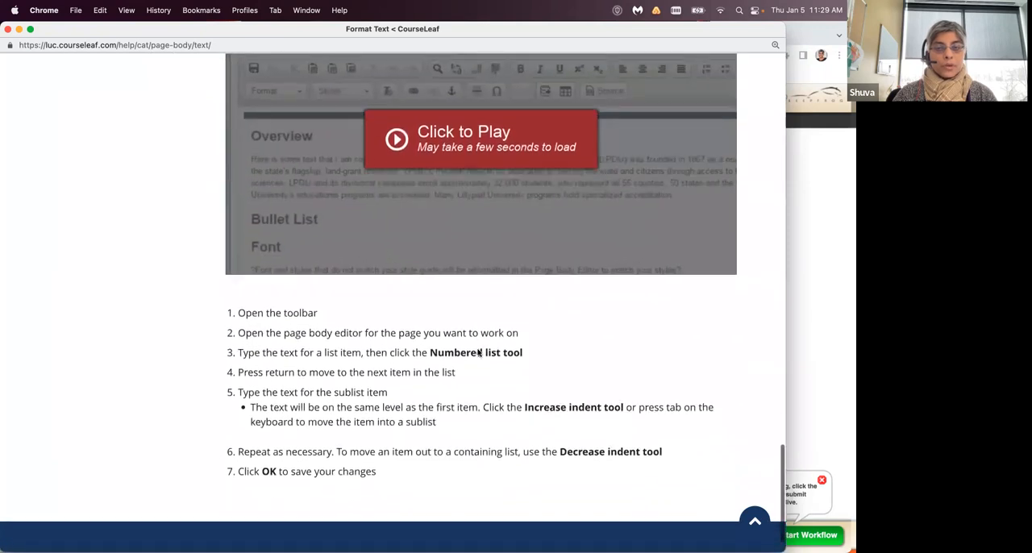
pyautogui.scroll(2, 477, 352)
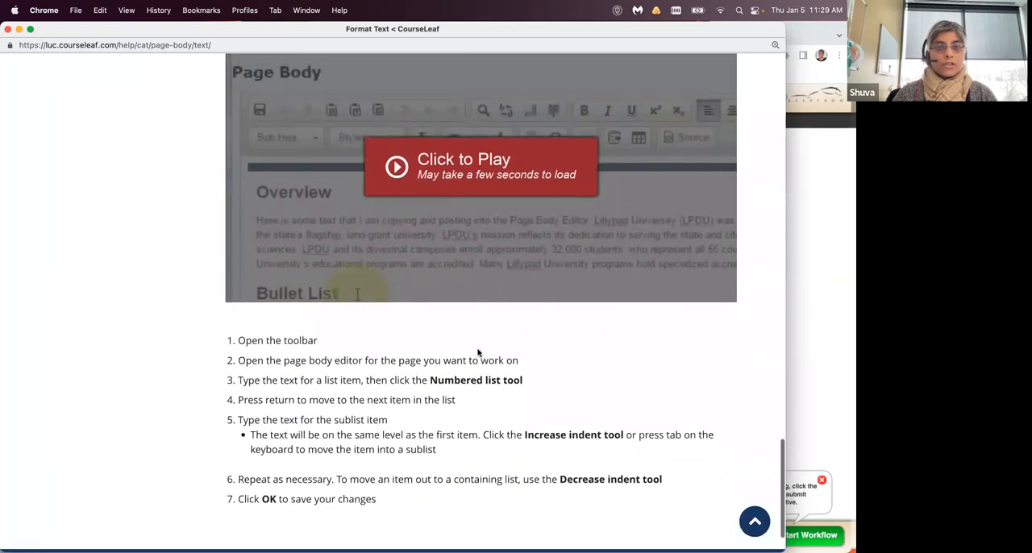
pyautogui.scroll(5, 478, 353)
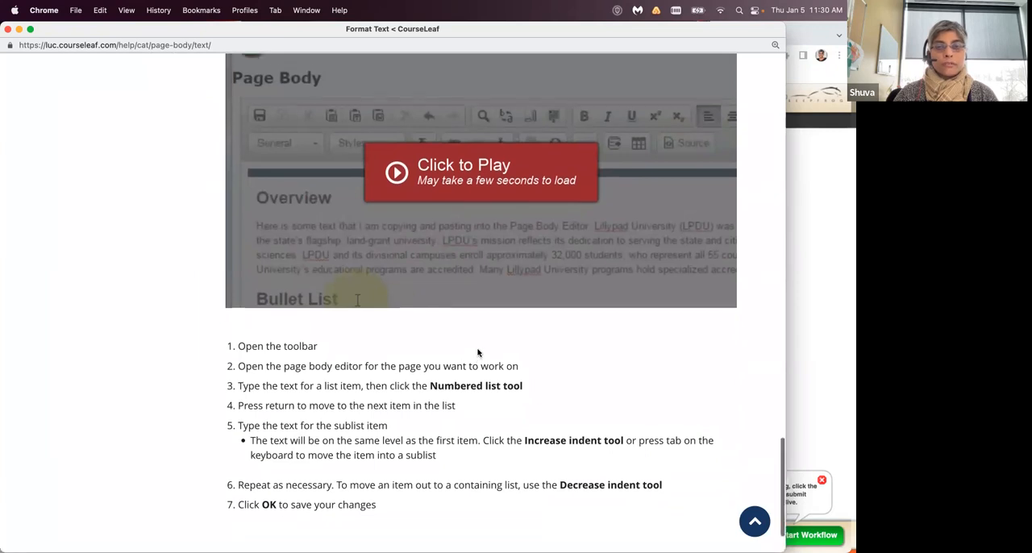
pyautogui.scroll(15, 478, 352)
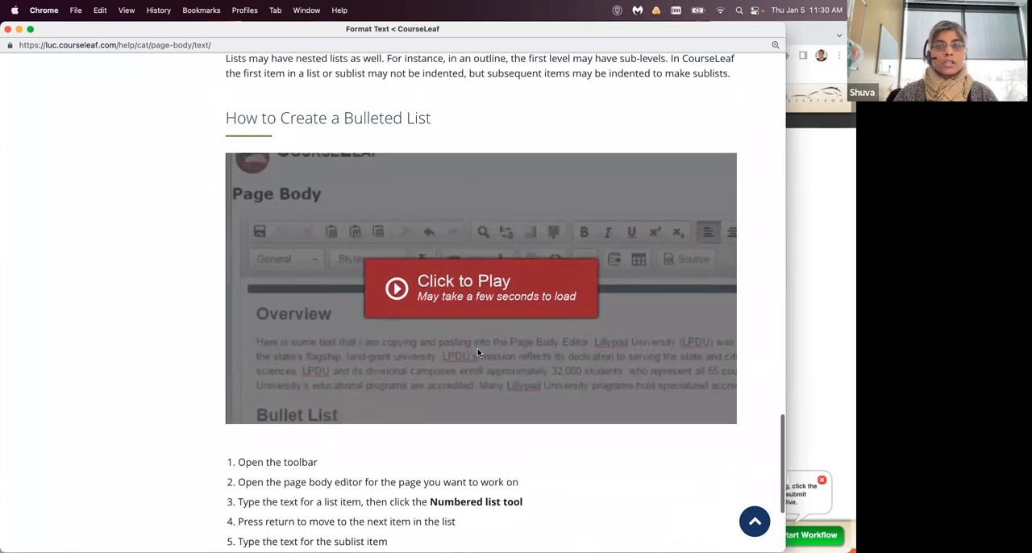
# - Open the About Links help topic and review its overview and instructions for creating web and email links
pyautogui.scroll(20, 478, 352)
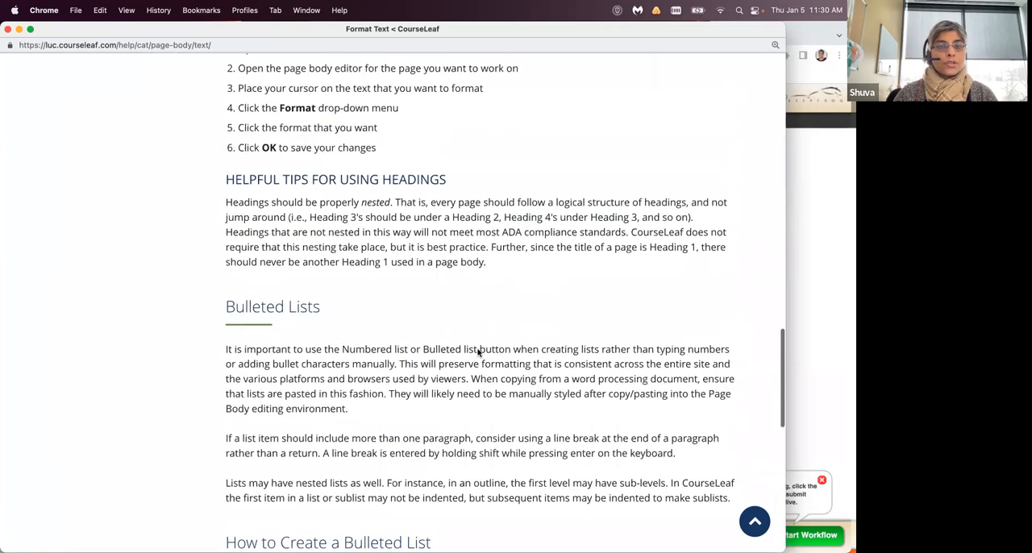
pyautogui.scroll(20, 477, 352)
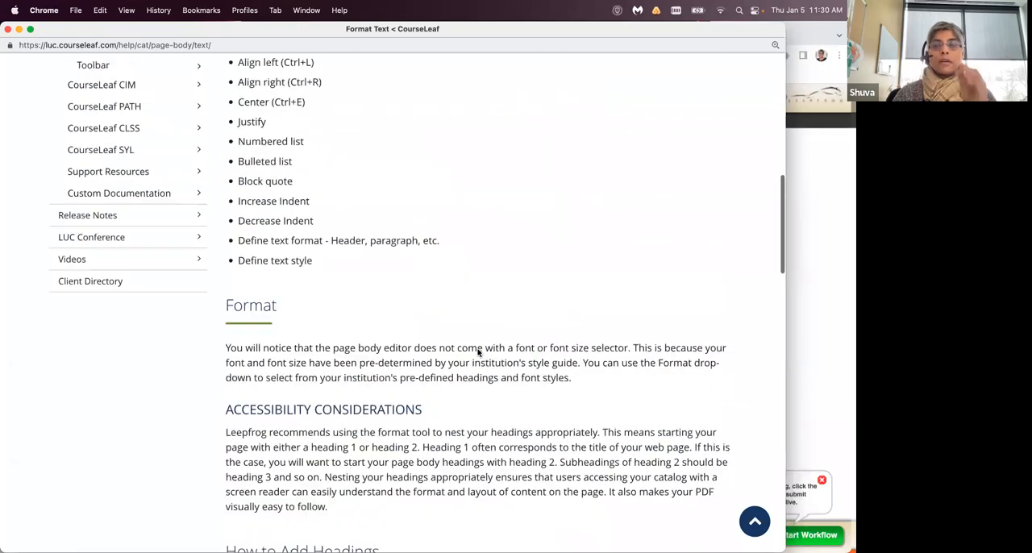
pyautogui.scroll(2, 477, 353)
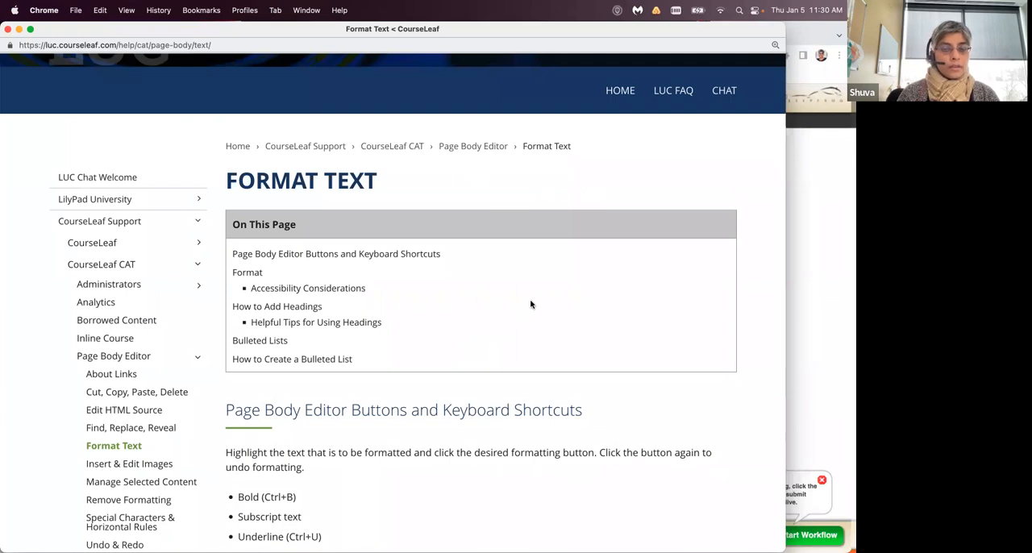
pyautogui.scroll(-6, 530, 304)
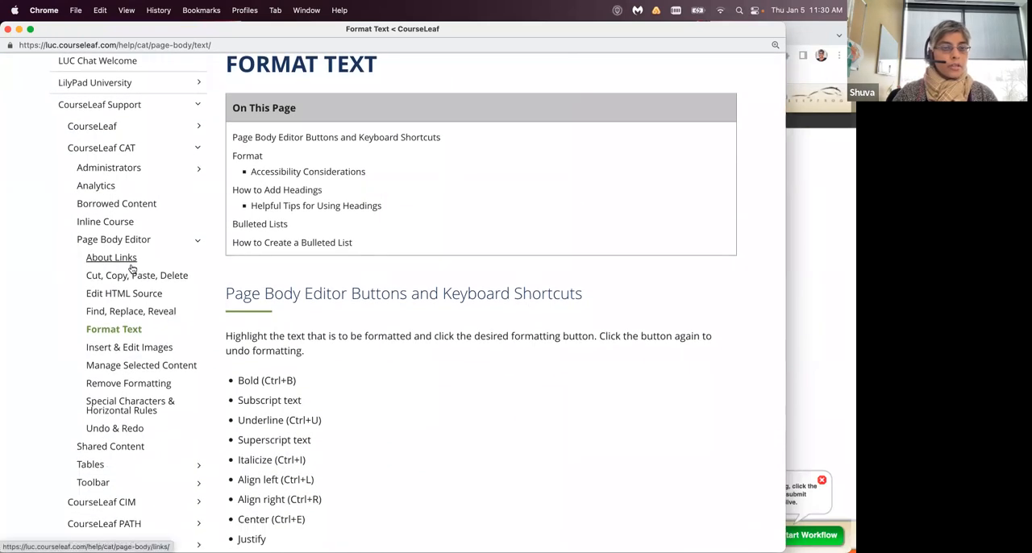
pyautogui.click(100, 260)
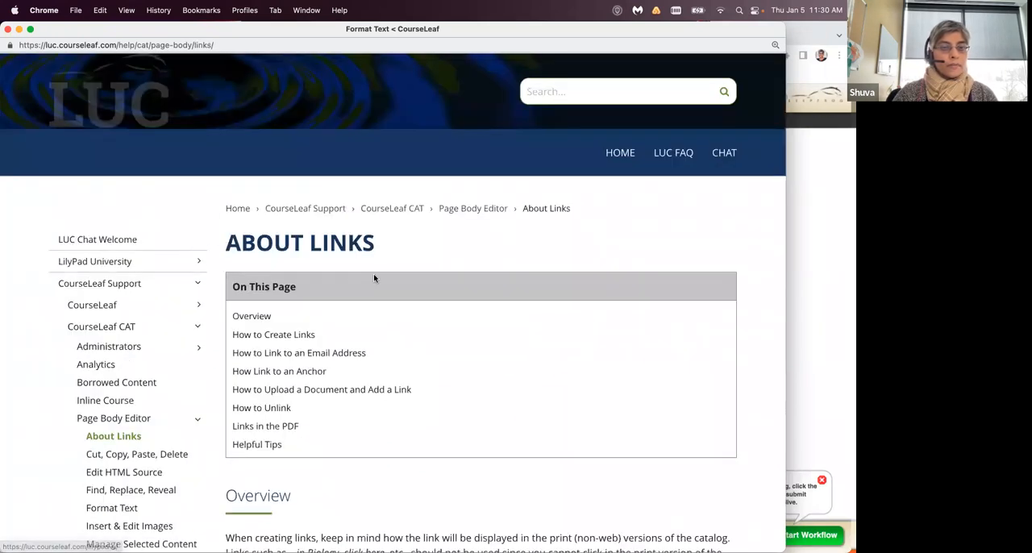
pyautogui.scroll(-1, 506, 256)
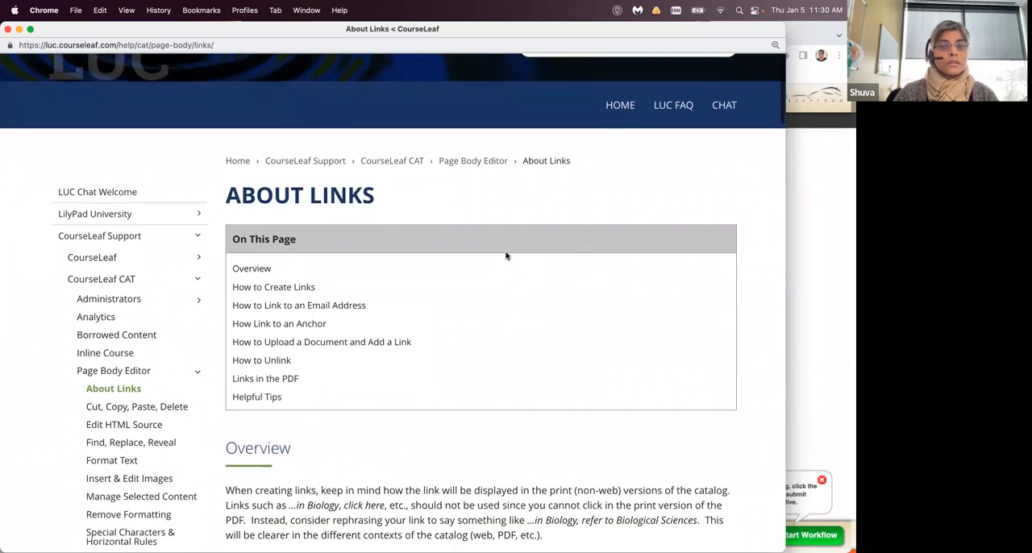
pyautogui.scroll(-3, 506, 256)
pyautogui.scroll(-6, 507, 256)
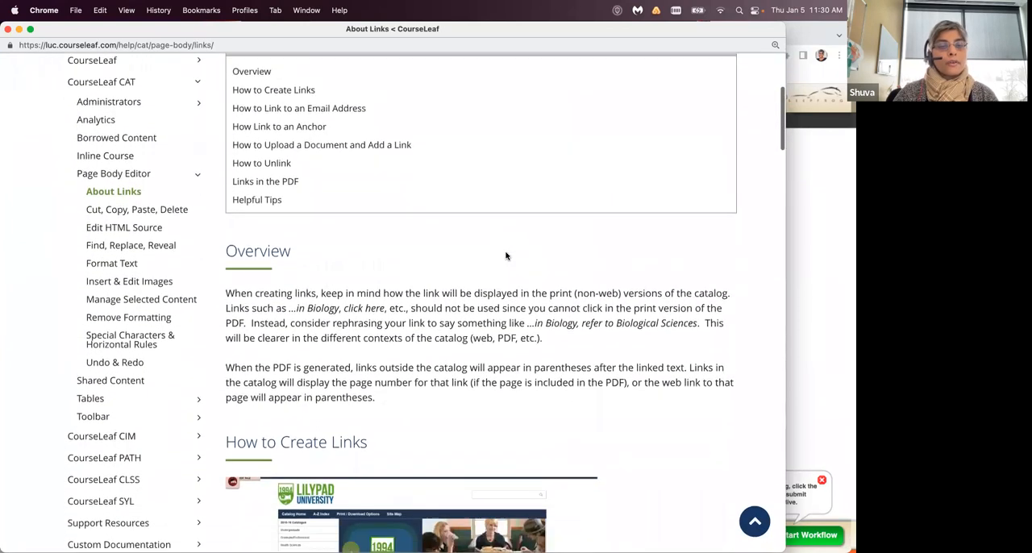
pyautogui.scroll(-5, 506, 256)
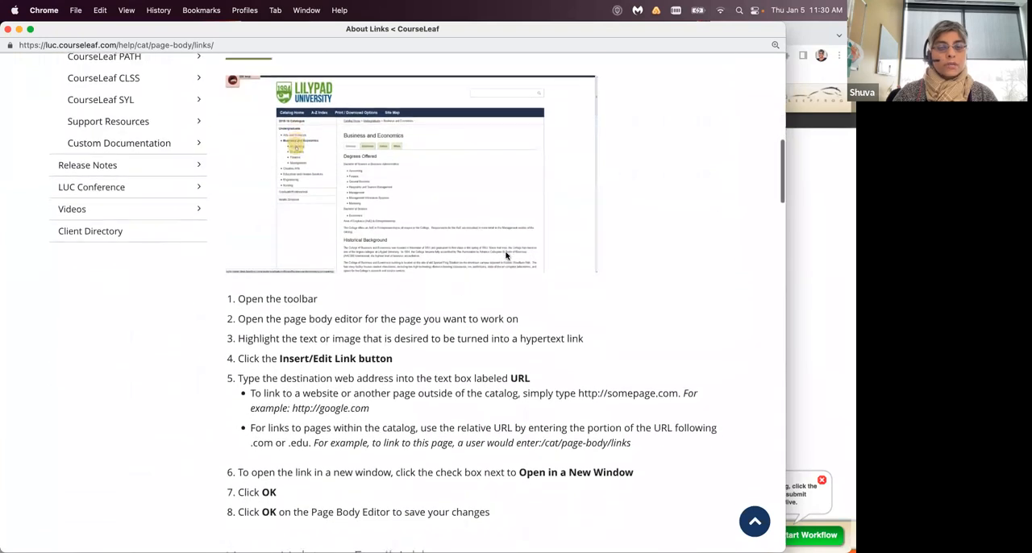
pyautogui.scroll(-6, 506, 256)
pyautogui.scroll(-7, 507, 255)
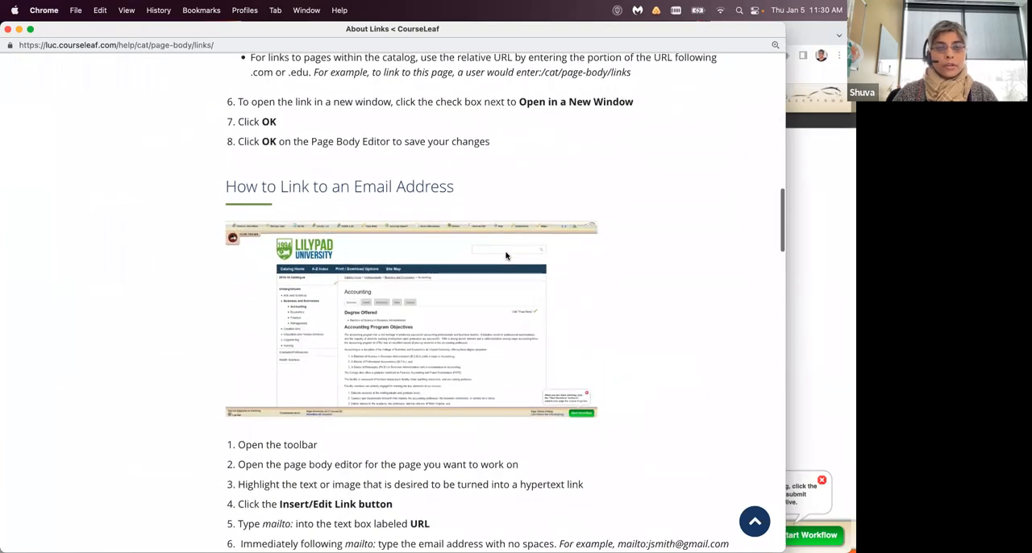
pyautogui.scroll(-2, 505, 253)
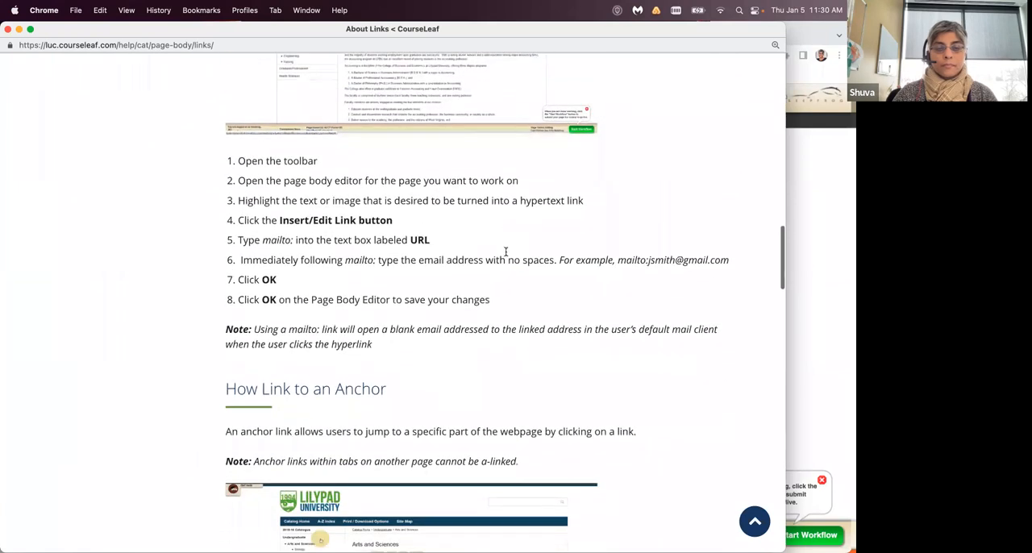
# - Close the About Links help, reopen the editor's help to review where its topics are listed, and close it
pyautogui.click(8, 29)
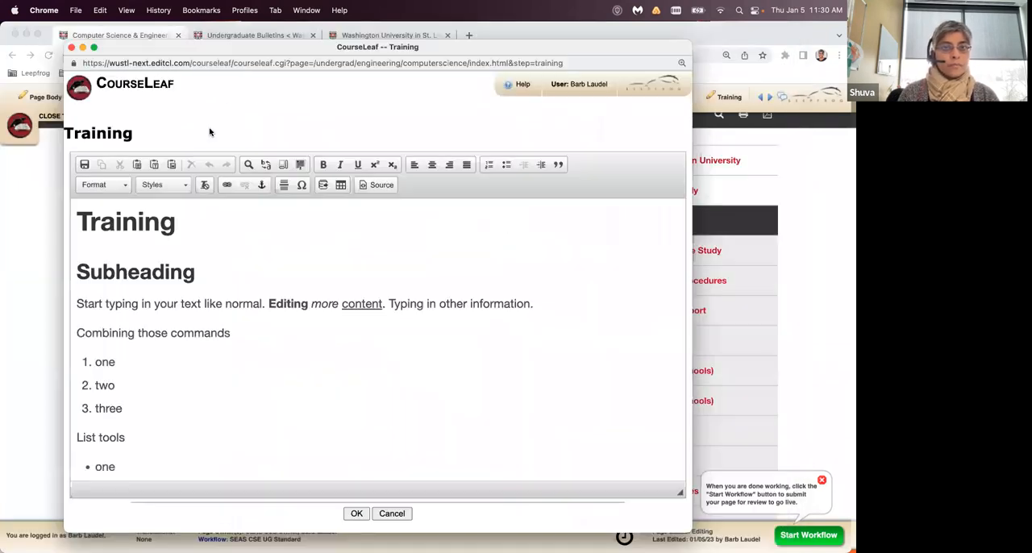
pyautogui.click(509, 86)
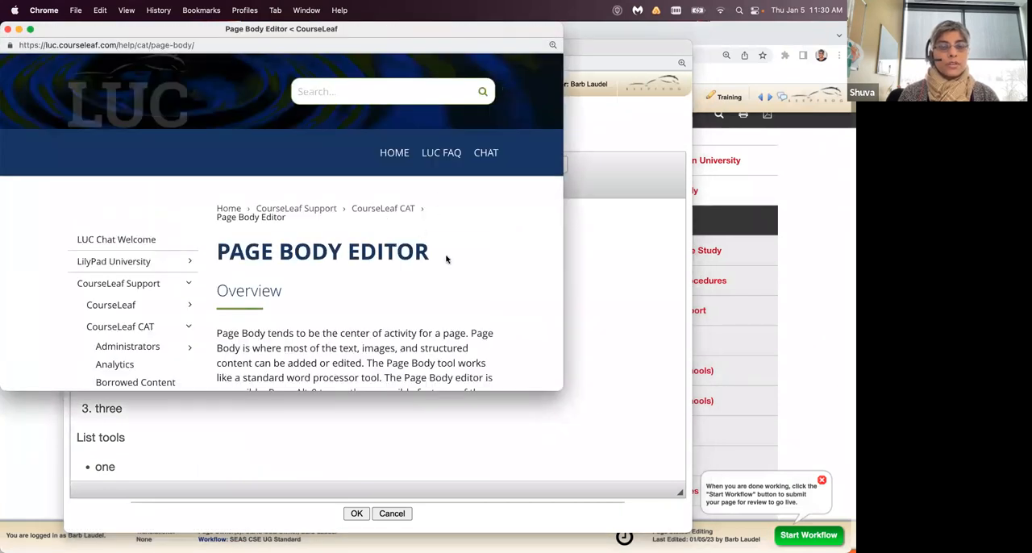
pyautogui.scroll(-10, 446, 259)
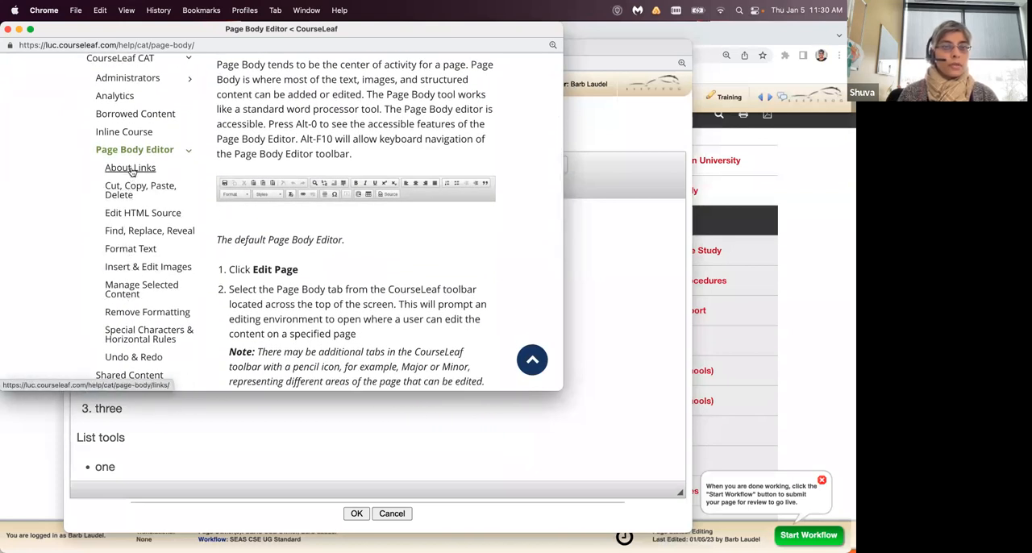
pyautogui.click(8, 29)
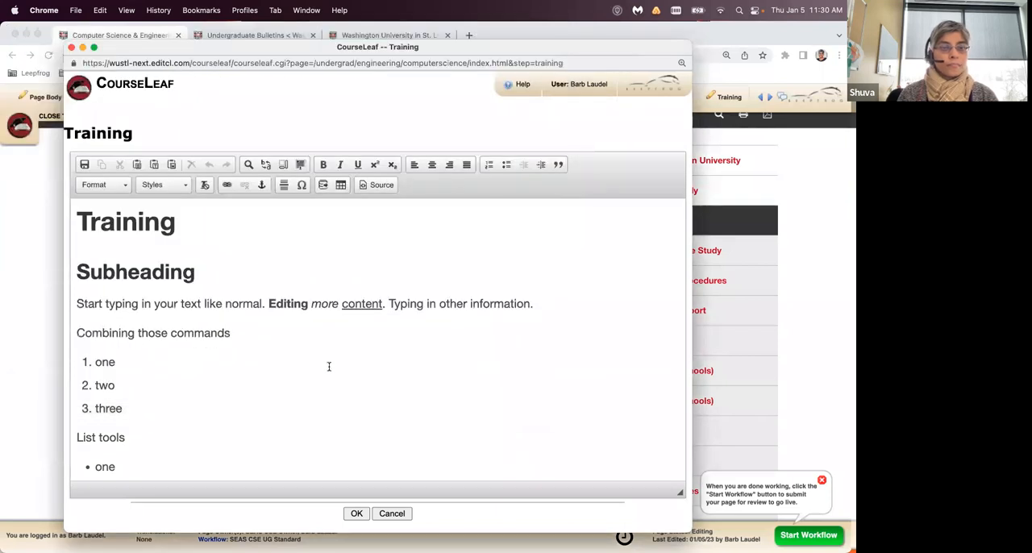
# - Save the Training tab's content and reopen it for editing at the Links section
pyautogui.click(359, 515)
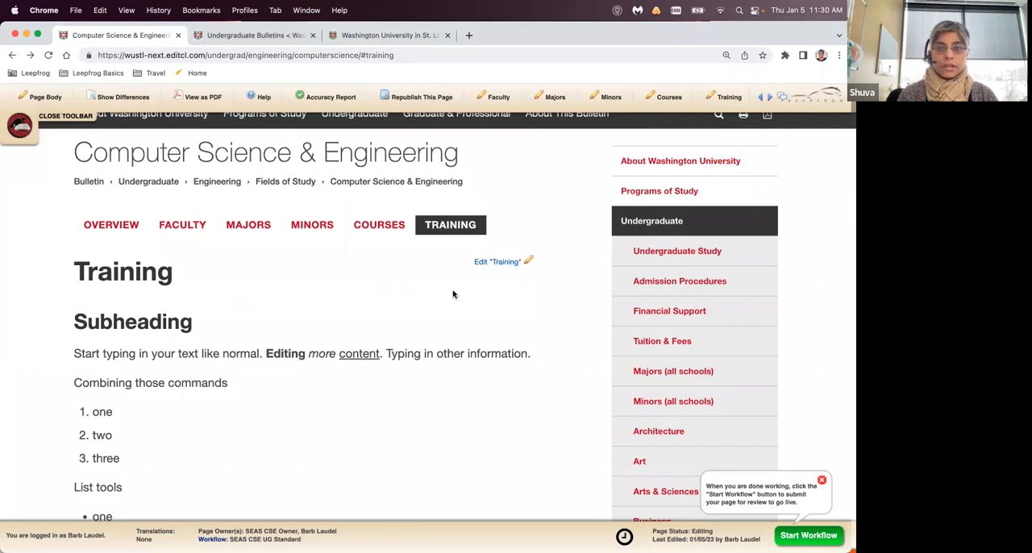
pyautogui.click(520, 264)
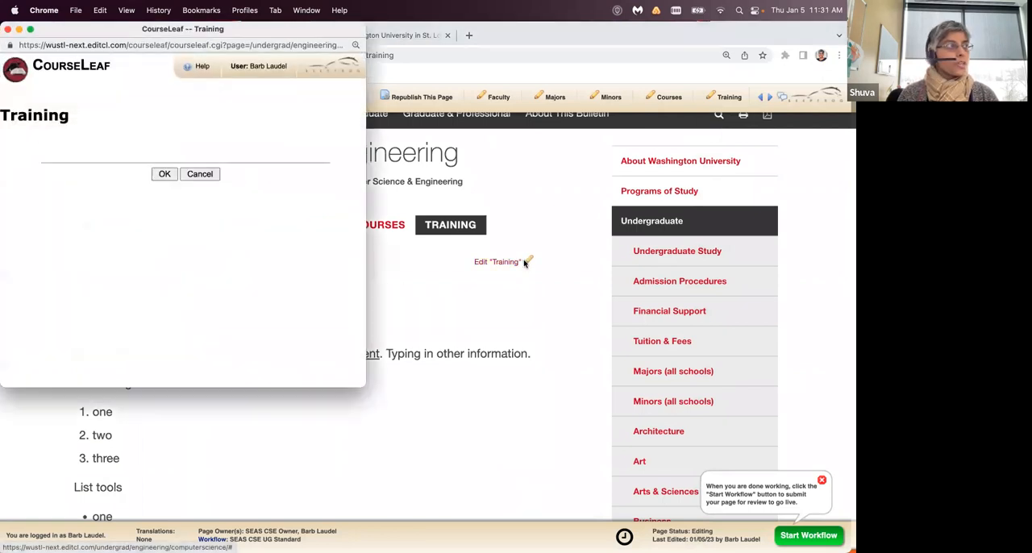
pyautogui.moveTo(240, 29); pyautogui.dragTo(372, 57)
pyautogui.scroll(-10, 372, 348)
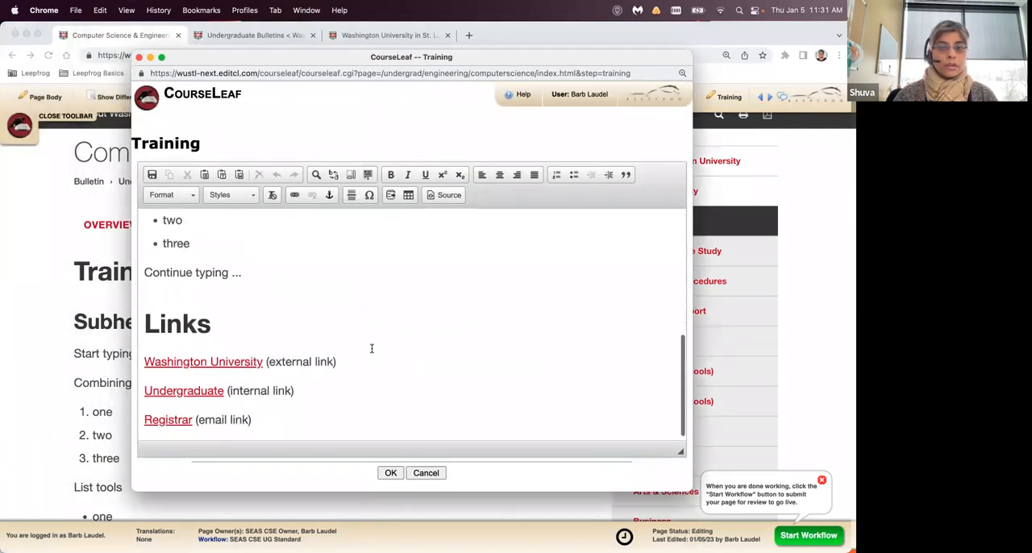
# - Add a new line reading "L33 Psych 301" below the Registrar email link
pyautogui.click(377, 409)
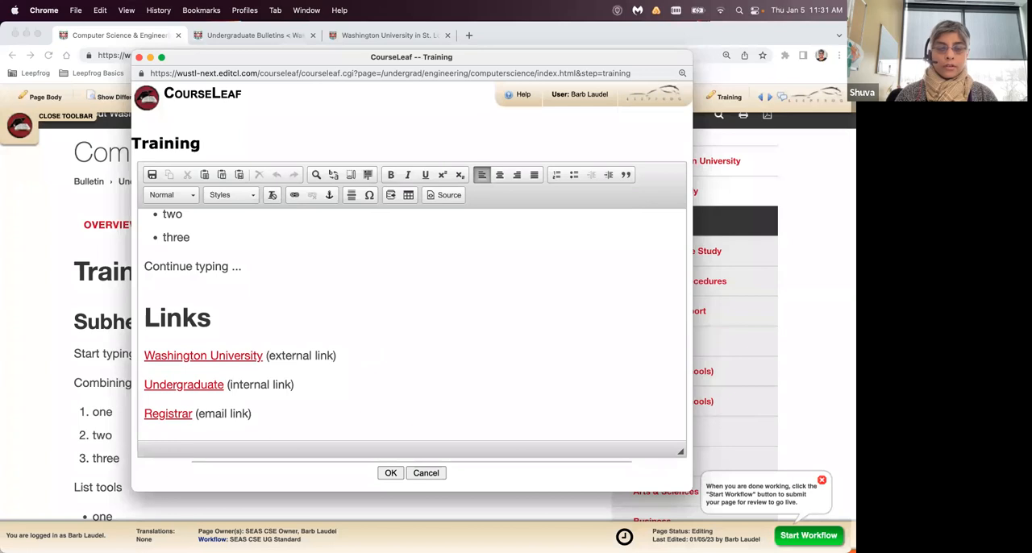
pyautogui.press('Return')
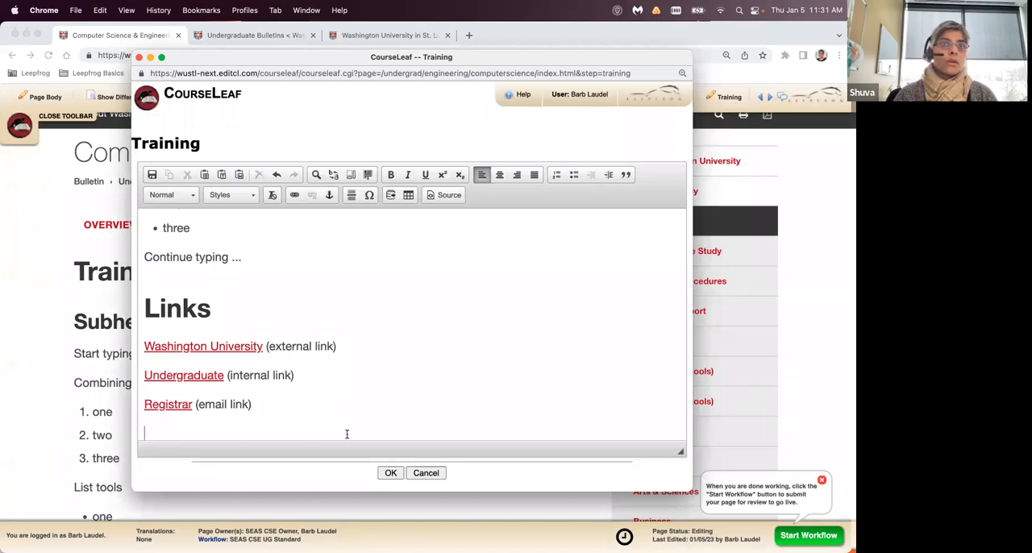
pyautogui.write('L')
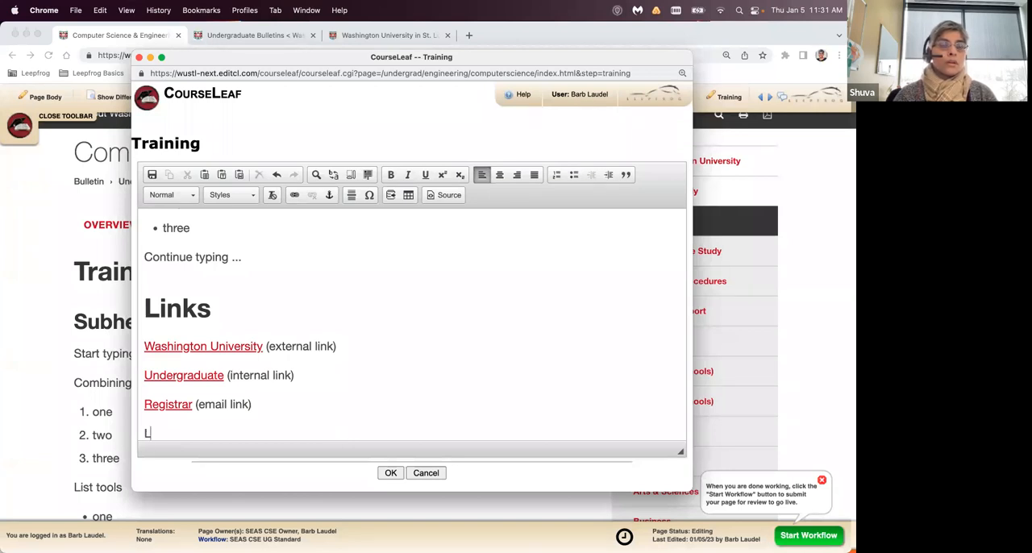
pyautogui.write('33')
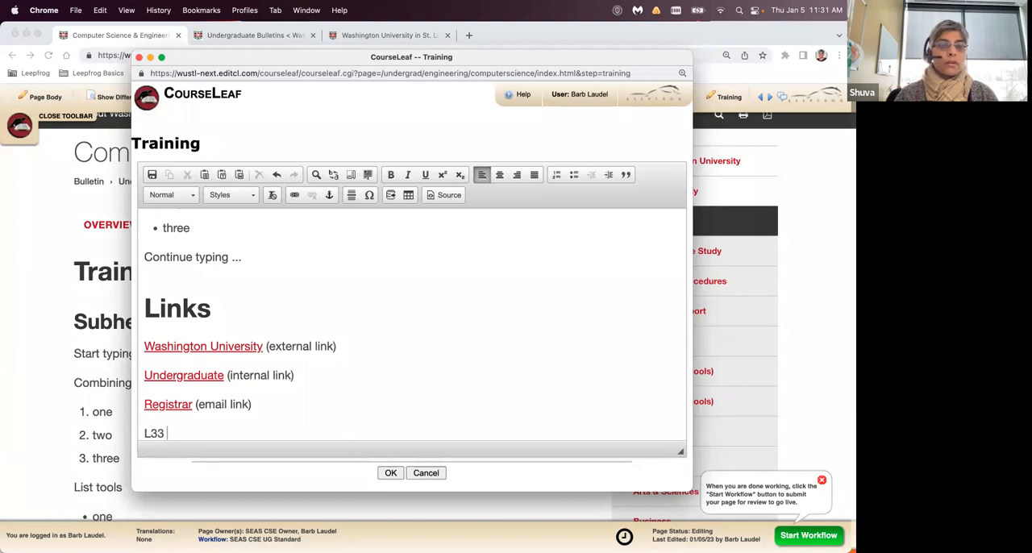
pyautogui.press('Return')
pyautogui.press('BackSpace')
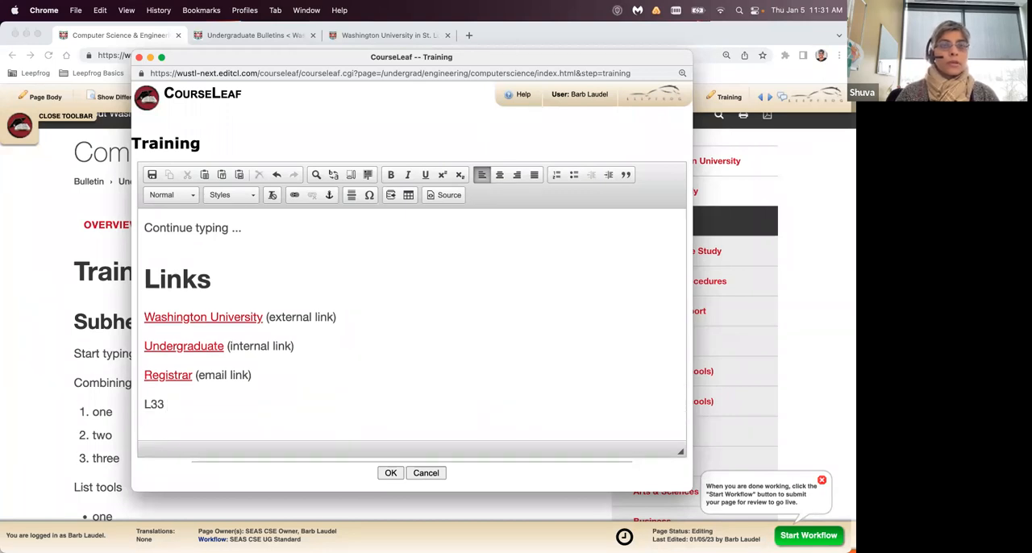
pyautogui.write('P')
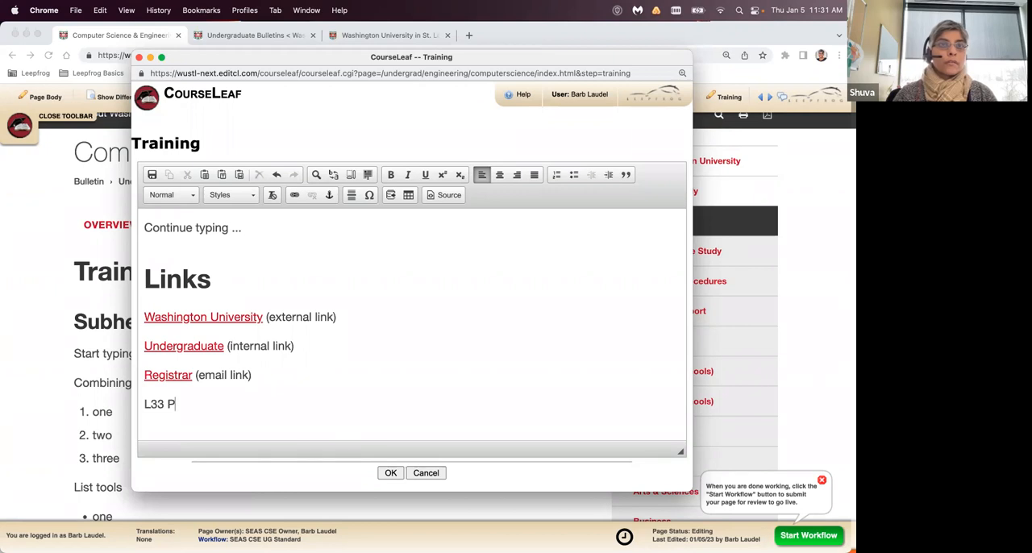
pyautogui.press('BackSpace')
pyautogui.write('Psych ')
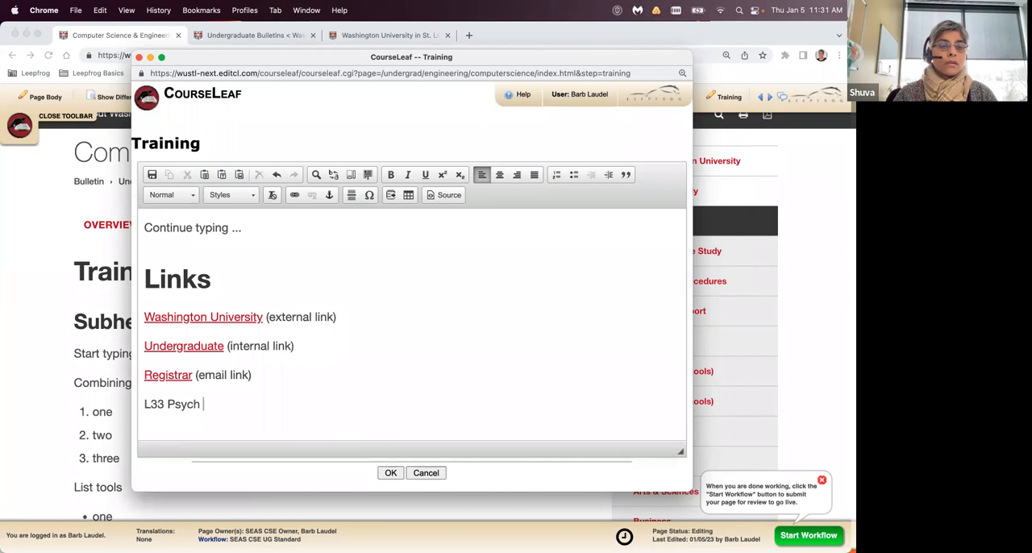
pyautogui.write('301')
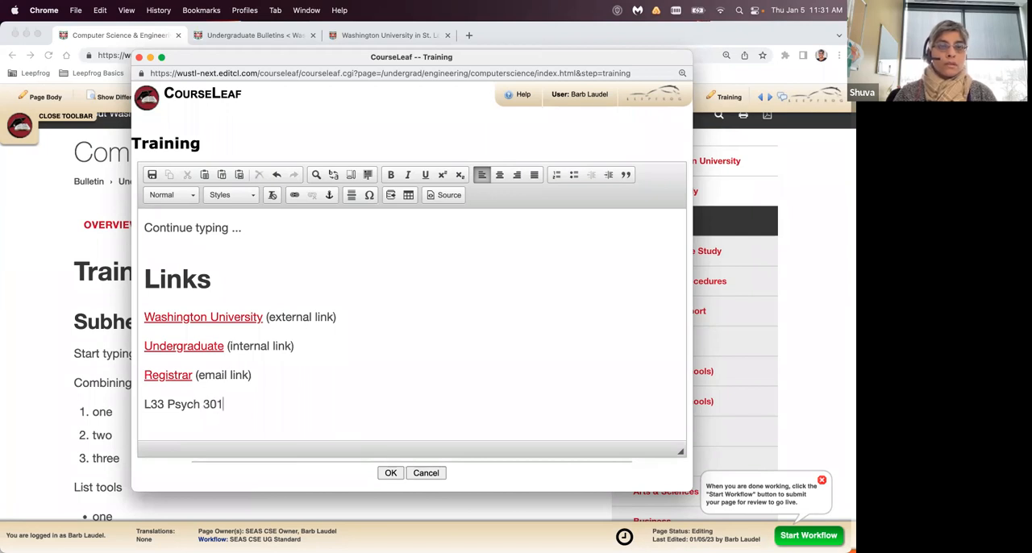
# - Complete the course line with "is a great course." and convert its "L33 Psych 301" text into a database field
pyautogui.moveTo(142, 403); pyautogui.dragTo(224, 405)
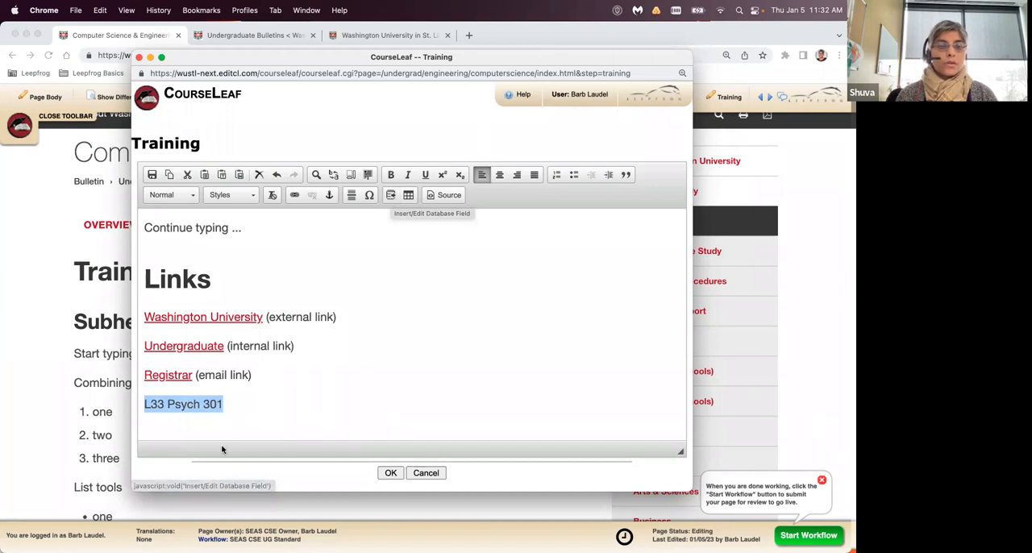
pyautogui.click(245, 407)
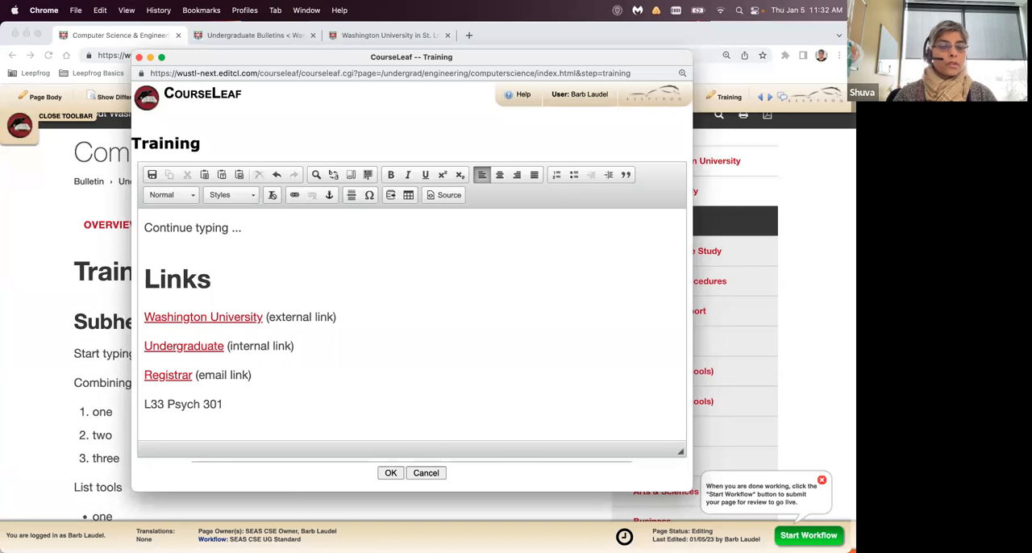
pyautogui.write('is a great ')
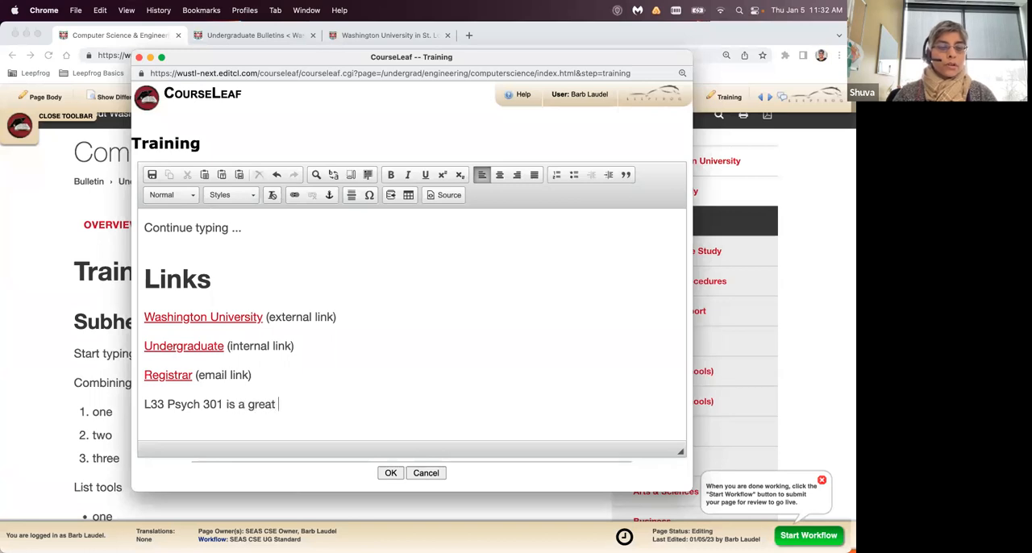
pyautogui.write('course.')
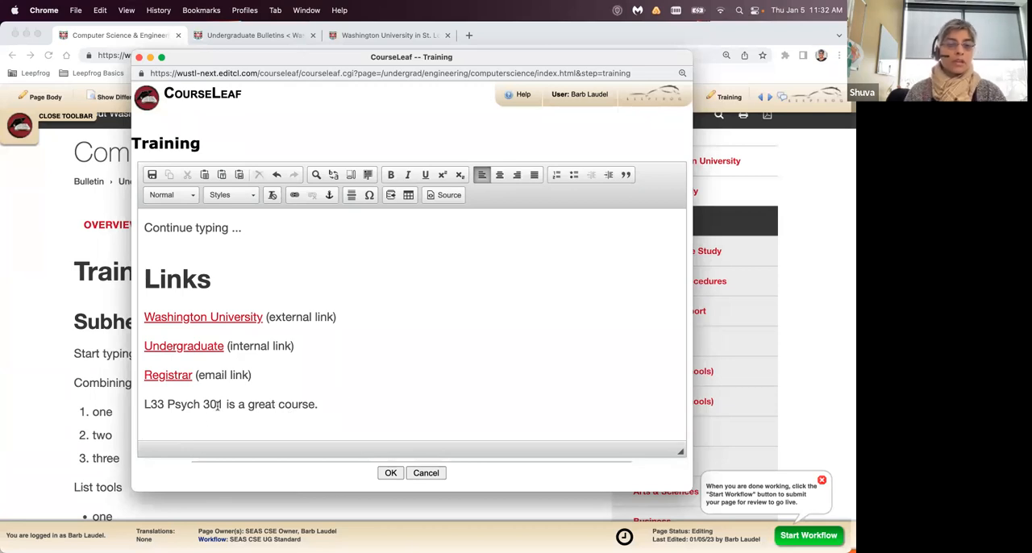
pyautogui.moveTo(142, 406); pyautogui.dragTo(224, 408)
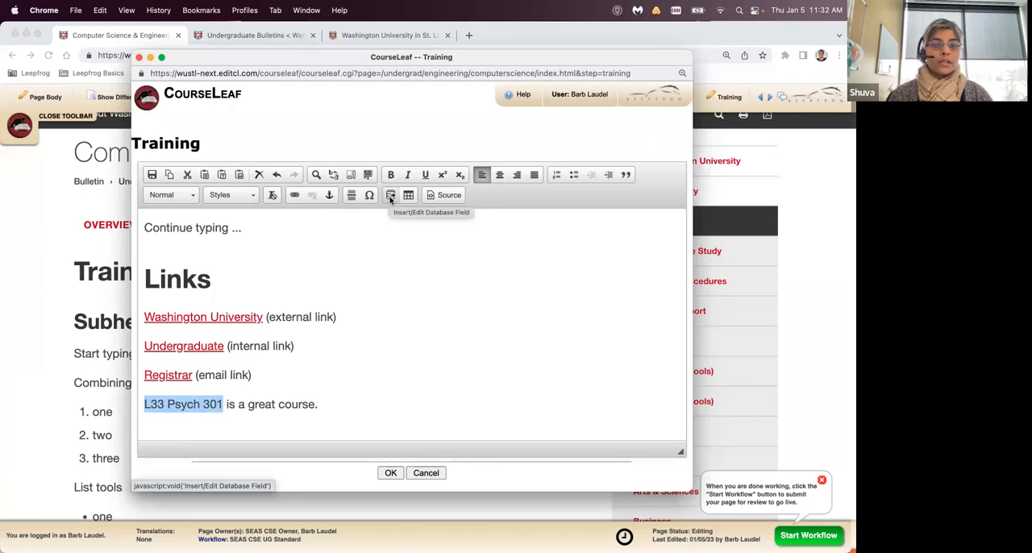
pyautogui.click(391, 196)
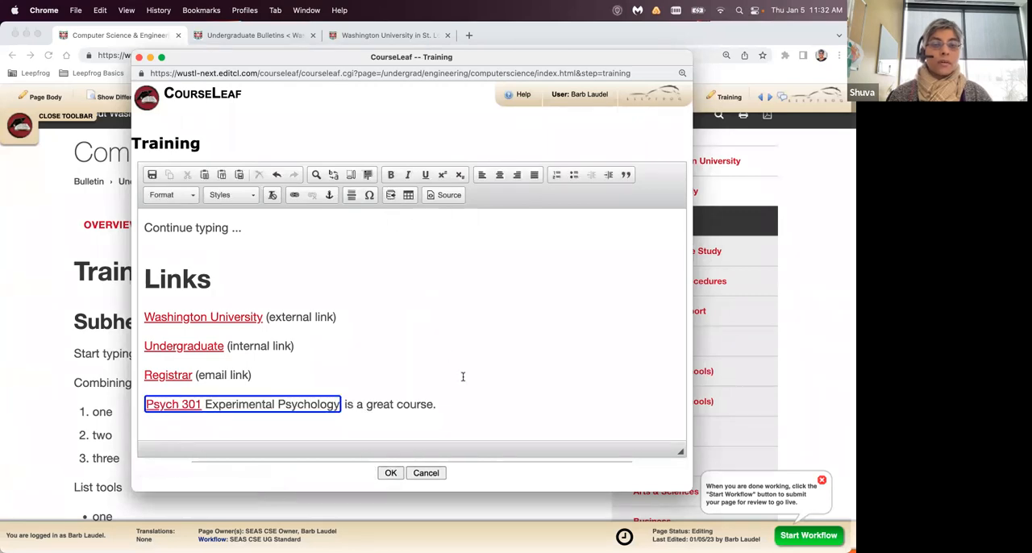
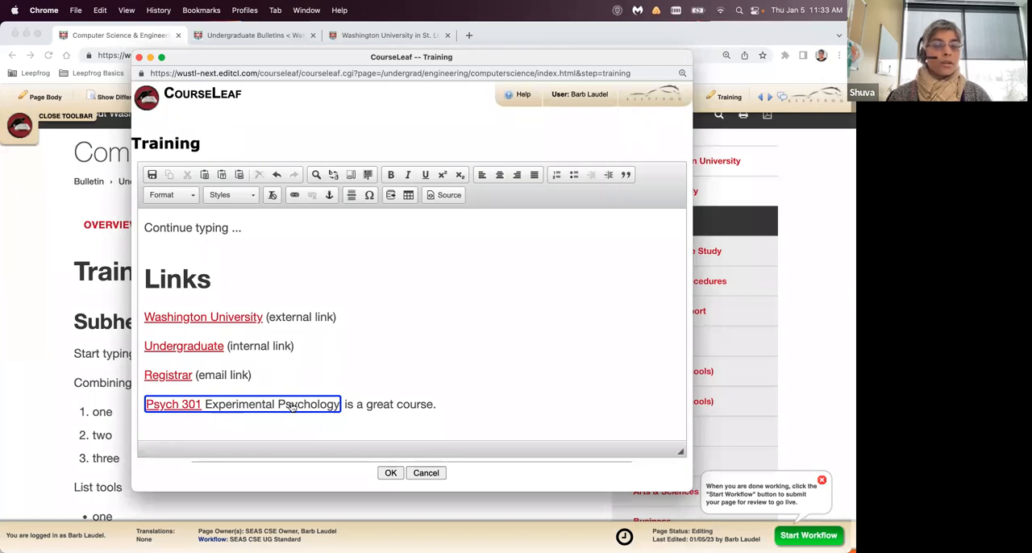
# - Save the Training tab's content and preview the Psych 301 link's course description on the page, closing it when done
pyautogui.click(390, 473)
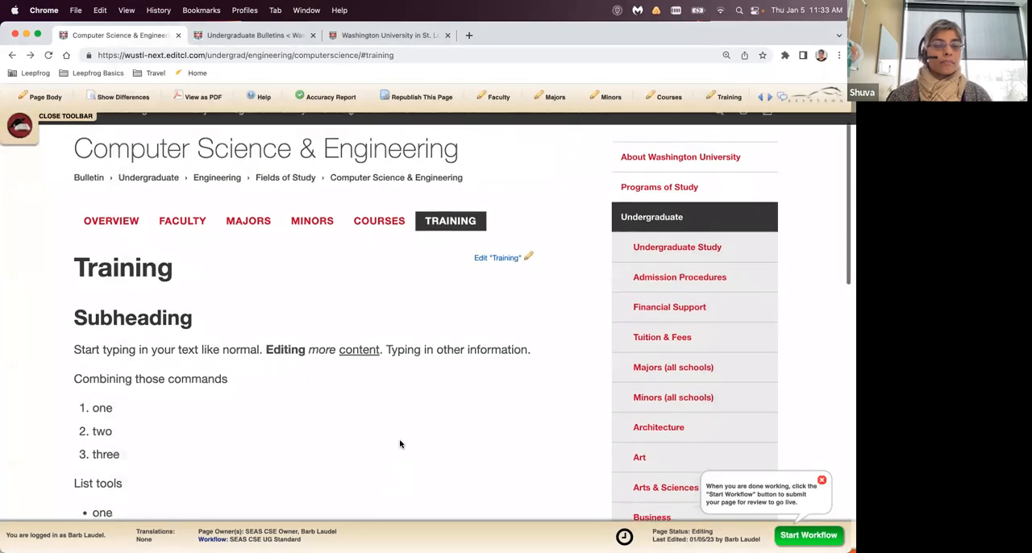
pyautogui.scroll(-5, 400, 444)
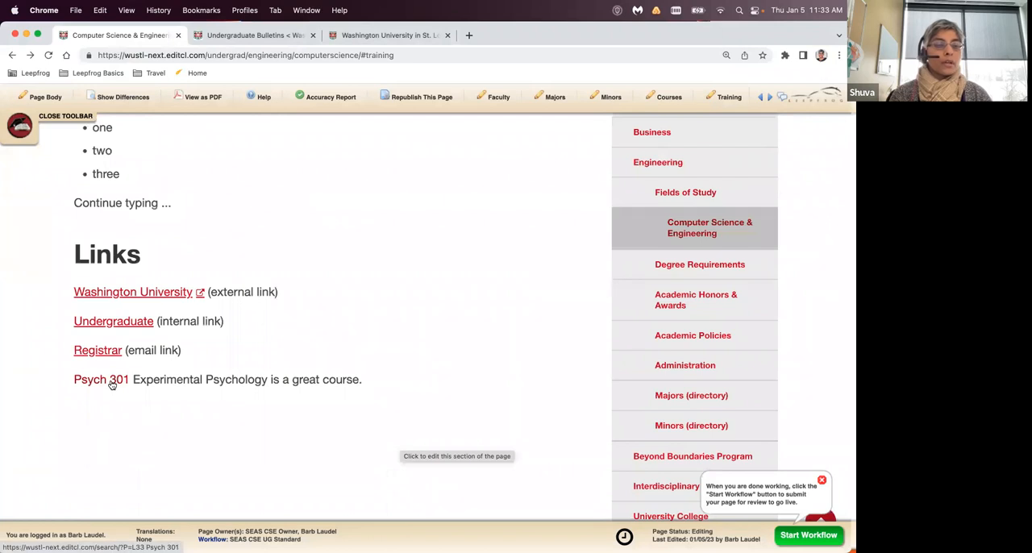
pyautogui.click(111, 384)
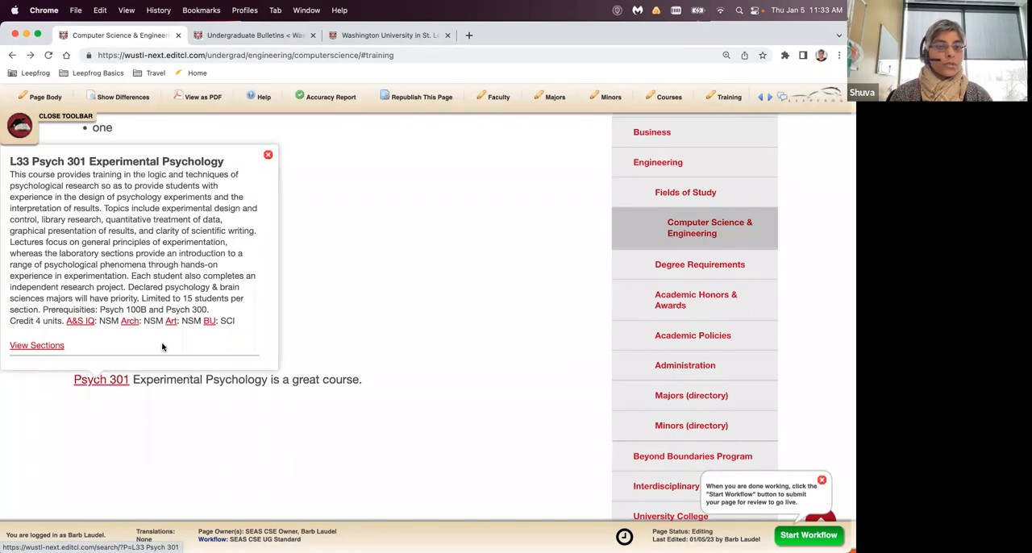
pyautogui.click(267, 156)
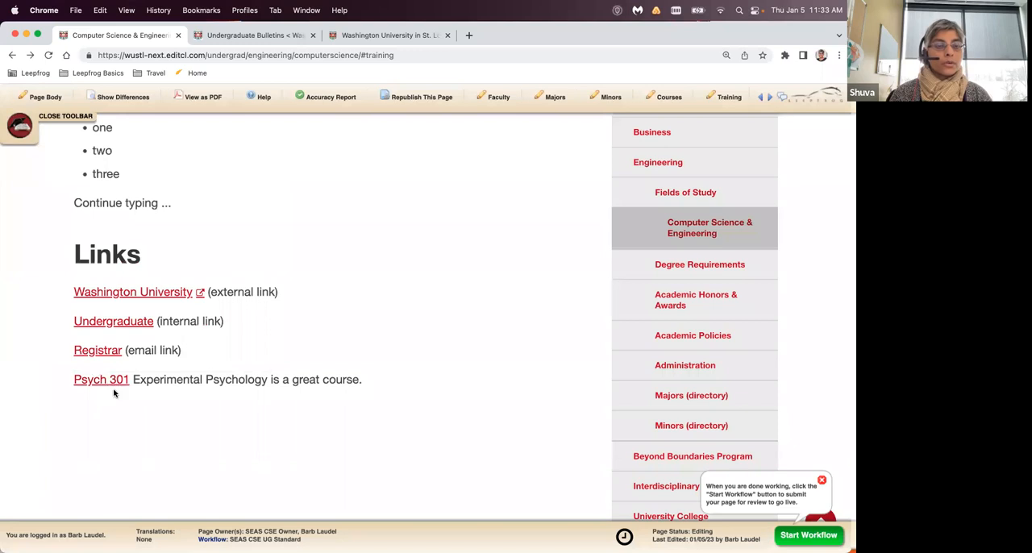
# - Reopen the Training tab's content for editing, enlarge the editor window and go to the Links section
pyautogui.scroll(5, 394, 378)
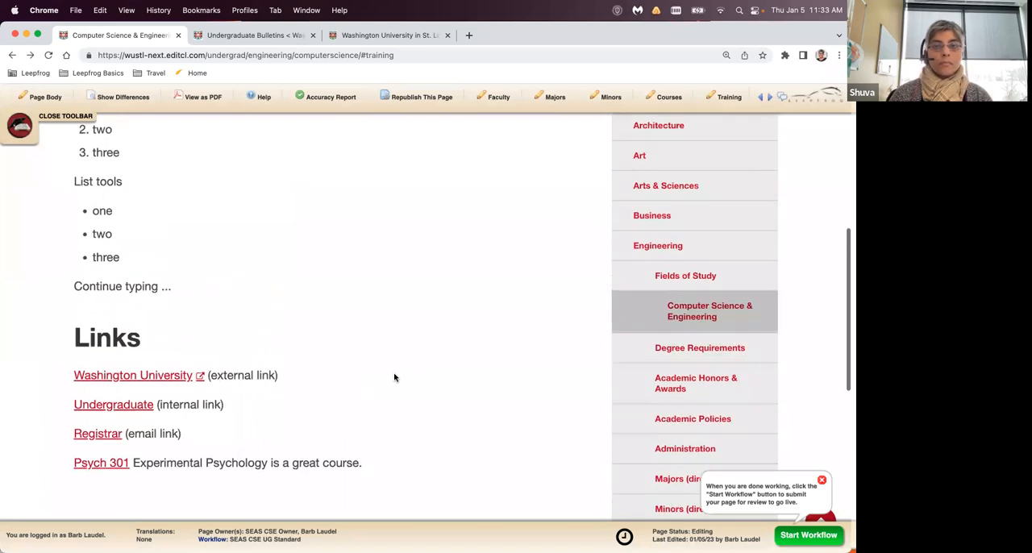
pyautogui.scroll(3, 394, 377)
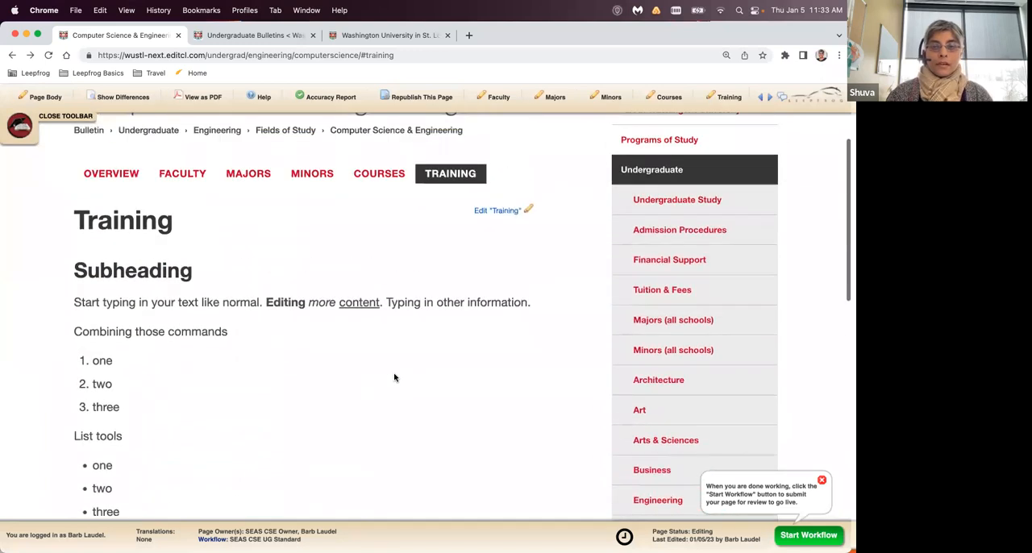
pyautogui.click(524, 213)
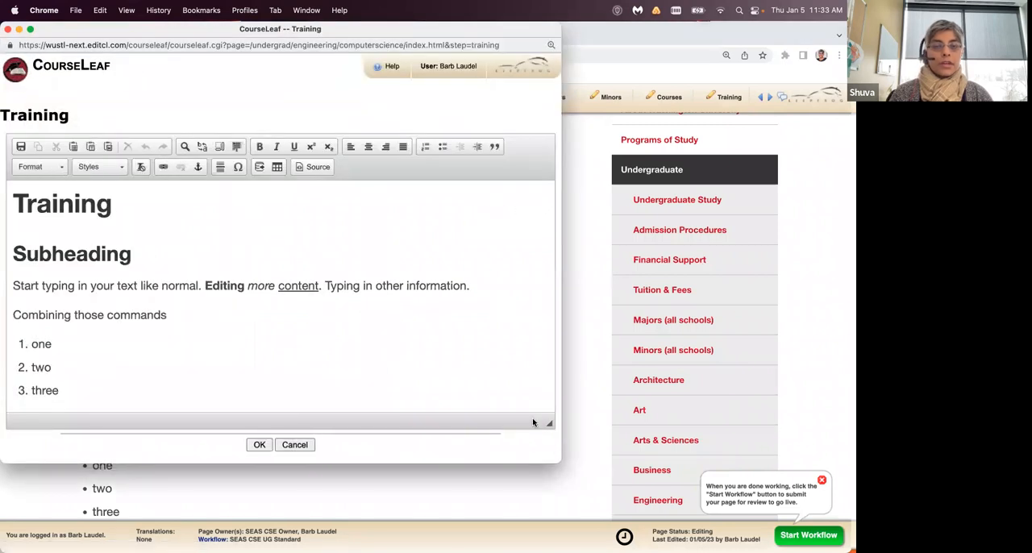
pyautogui.moveTo(560, 463); pyautogui.dragTo(715, 500)
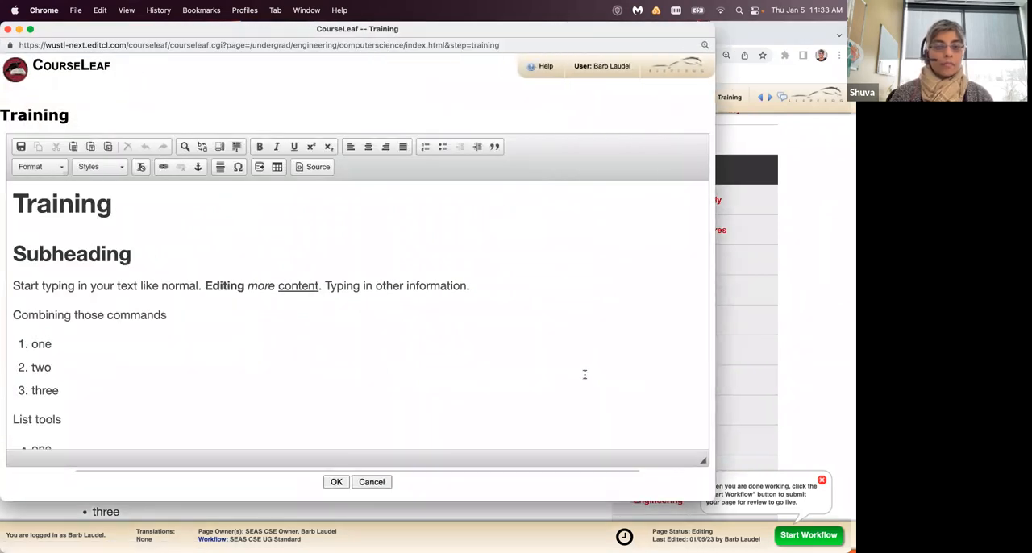
pyautogui.scroll(-10, 584, 374)
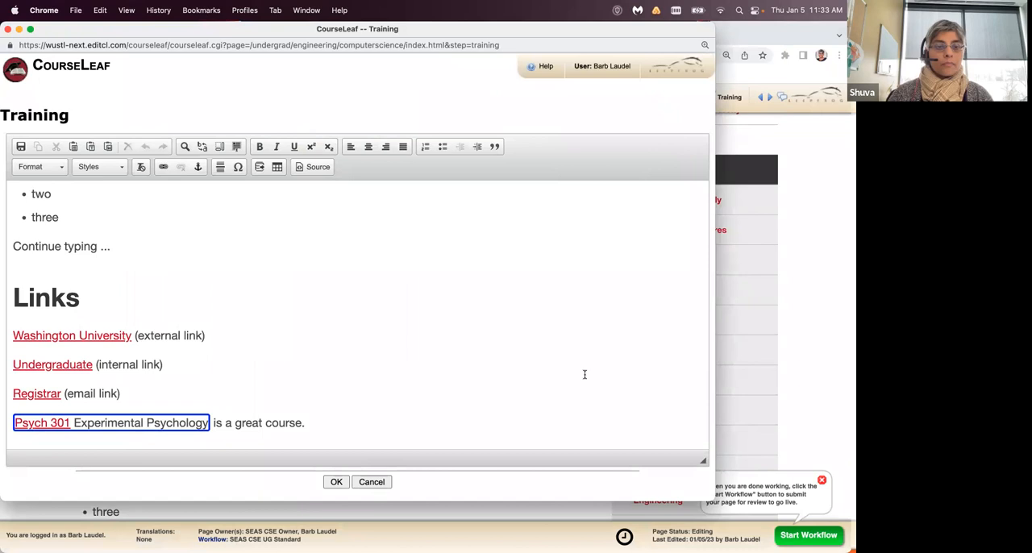
# - Add a new line below the Psych 301 sentence and paste a copy of that whole sentence into it
pyautogui.click(418, 419)
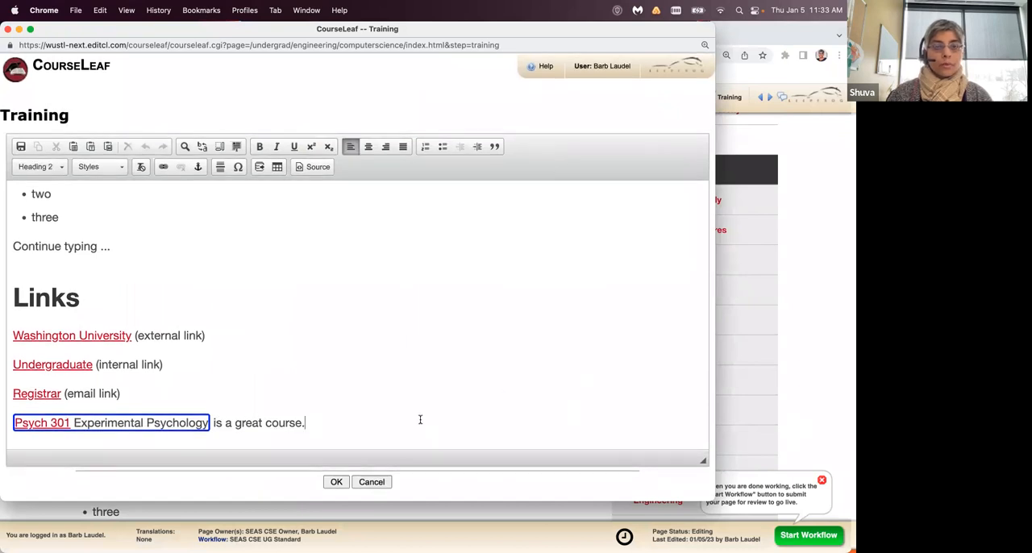
pyautogui.scroll(-1, 463, 411)
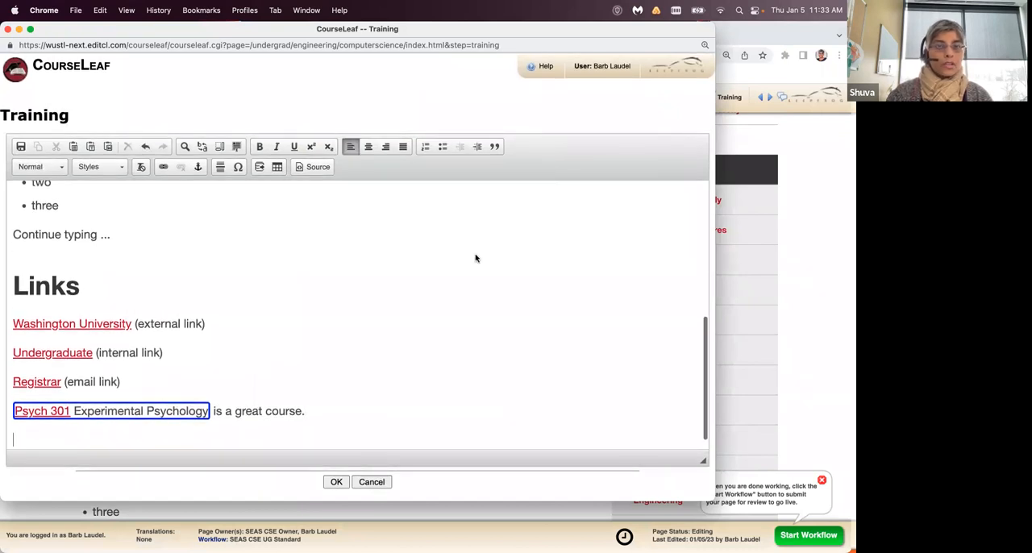
pyautogui.moveTo(151, 36); pyautogui.dragTo(229, 38)
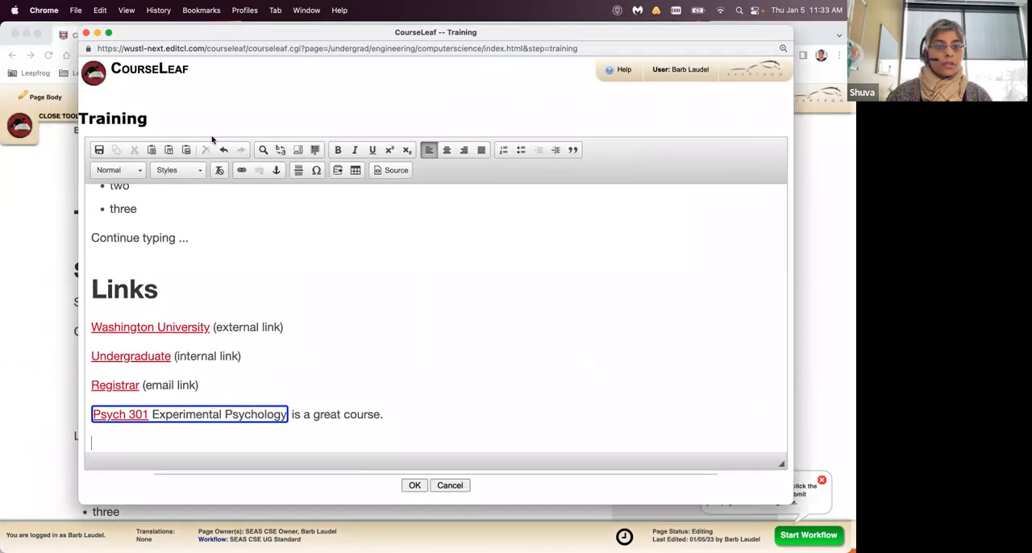
pyautogui.scroll(-1, 440, 413)
pyautogui.click(448, 406)
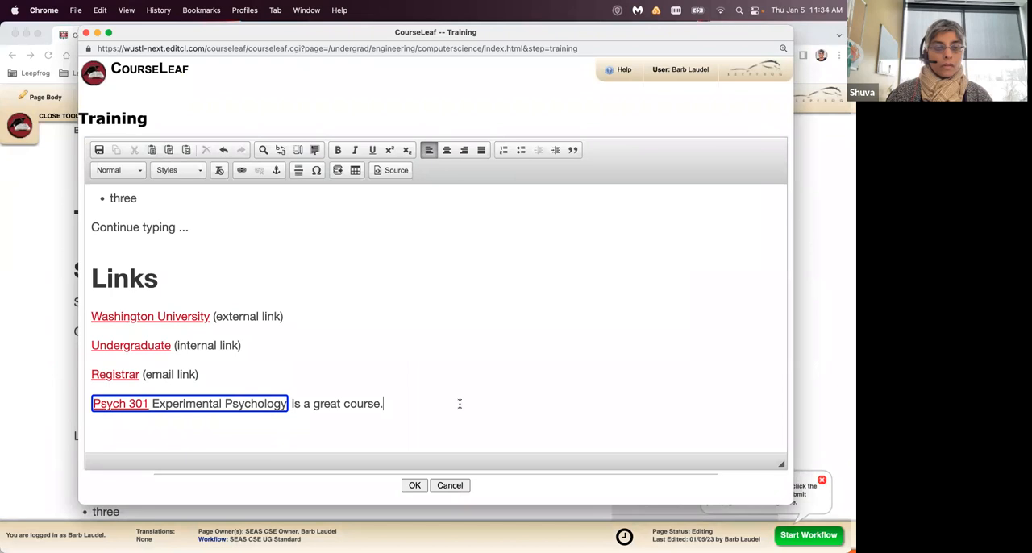
pyautogui.moveTo(441, 404); pyautogui.dragTo(178, 410)
pyautogui.press('super+c')
pyautogui.click(182, 420)
pyautogui.press('super+v')
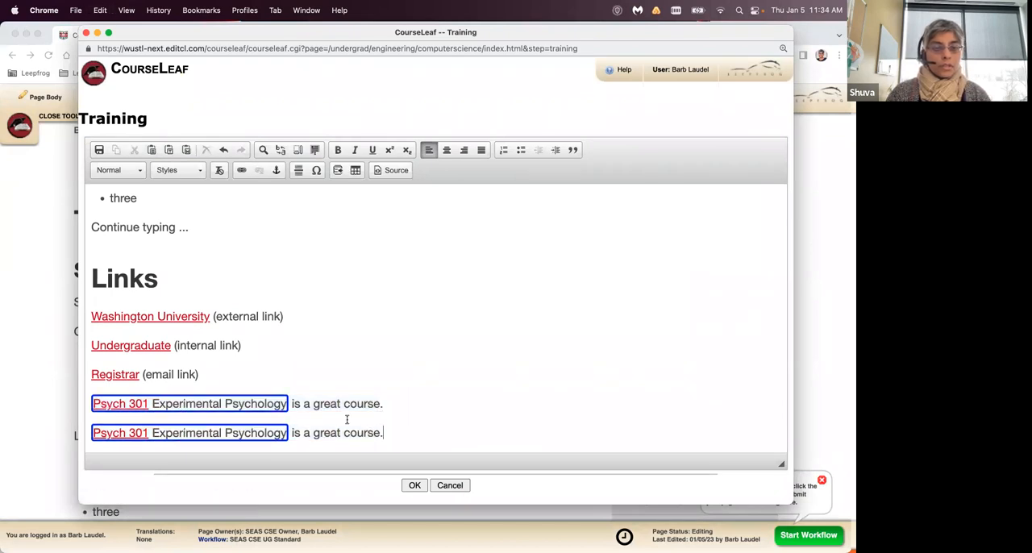
pyautogui.scroll(-1, 406, 417)
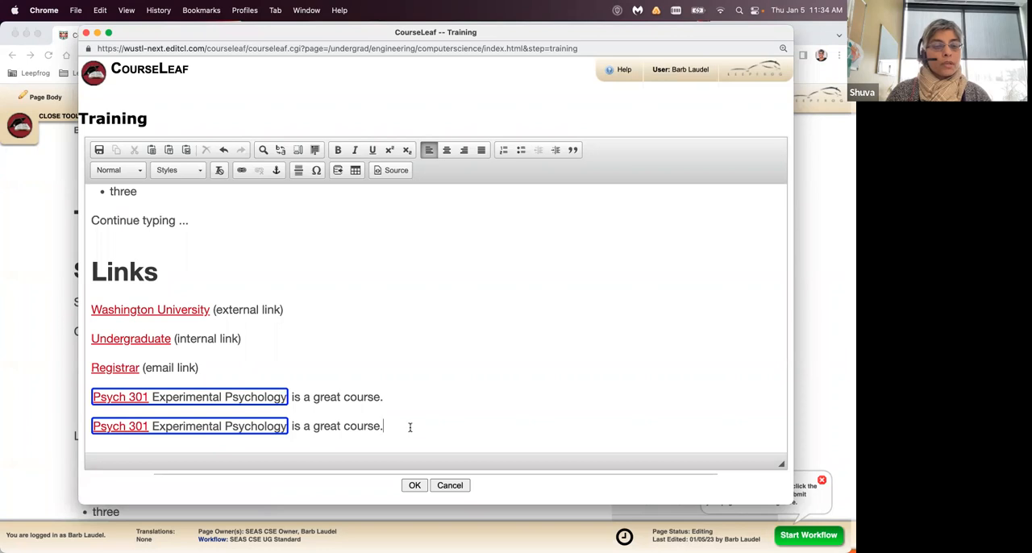
# - Inspect the inline course settings of both the copied and the original Psych 301 fields, closing each
pyautogui.doubleClick(201, 431)
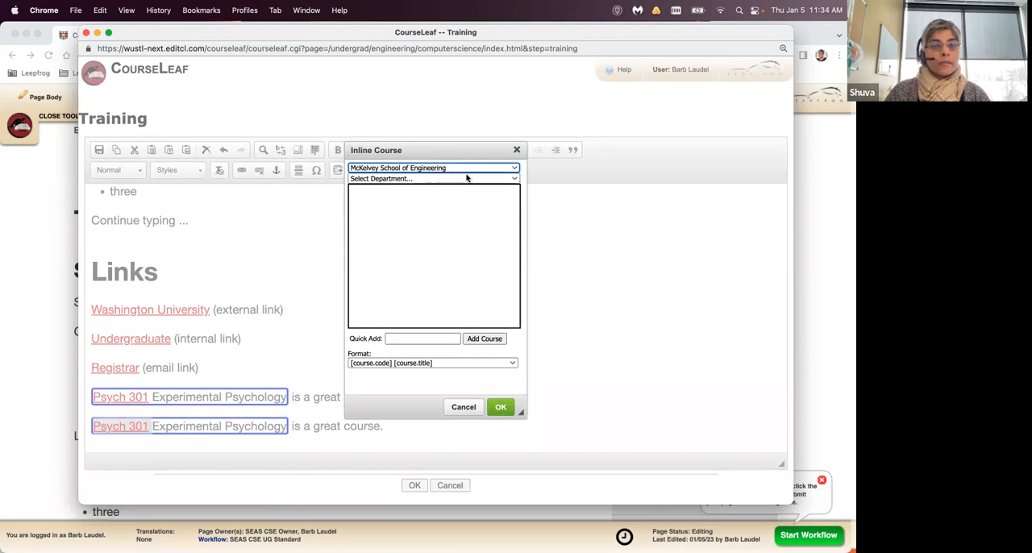
pyautogui.click(517, 150)
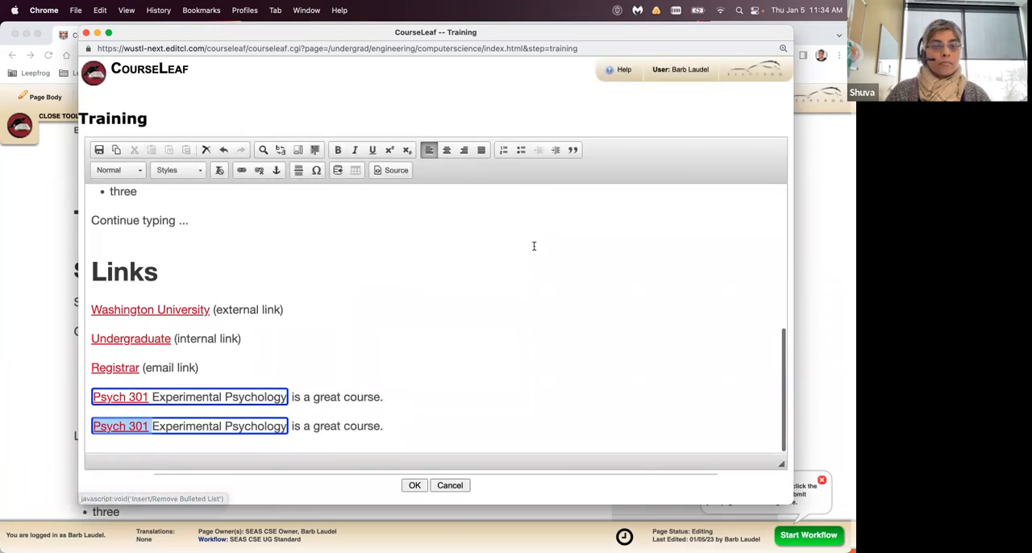
pyautogui.doubleClick(255, 401)
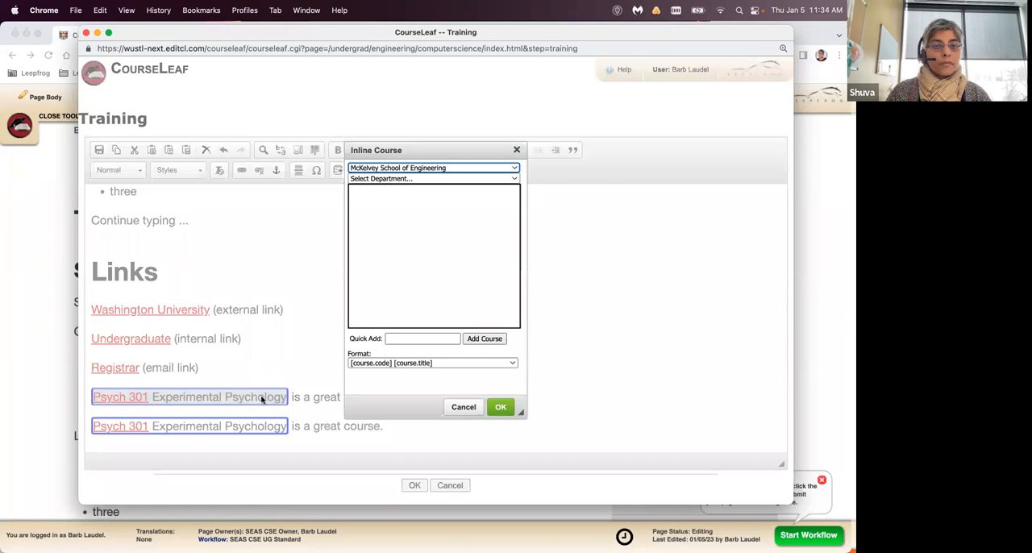
pyautogui.click(464, 407)
# - For the copied Psych 301 field, set the college to Arts & Sciences and the department to L33 Psychological & Brain Sciences (Psych)
pyautogui.doubleClick(191, 430)
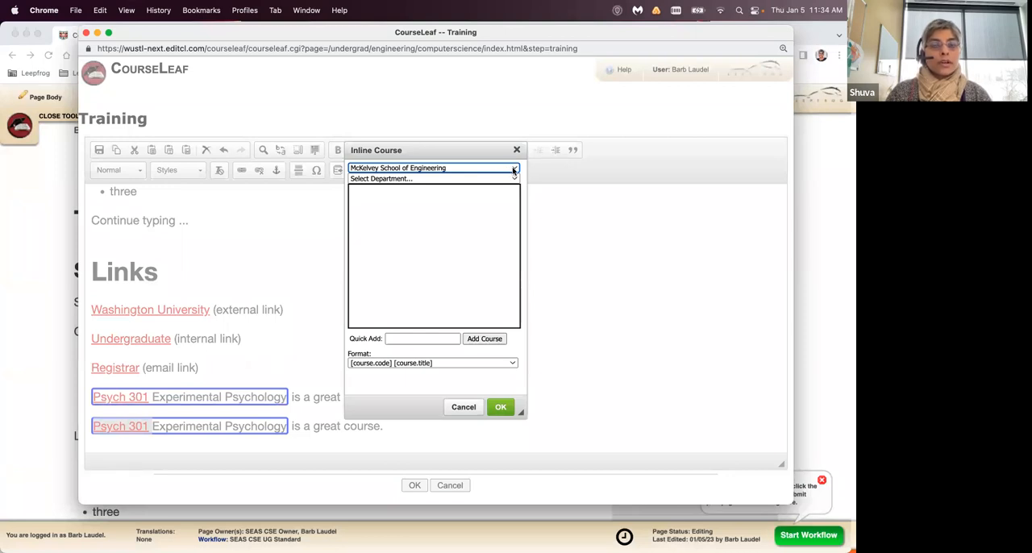
pyautogui.click(512, 178)
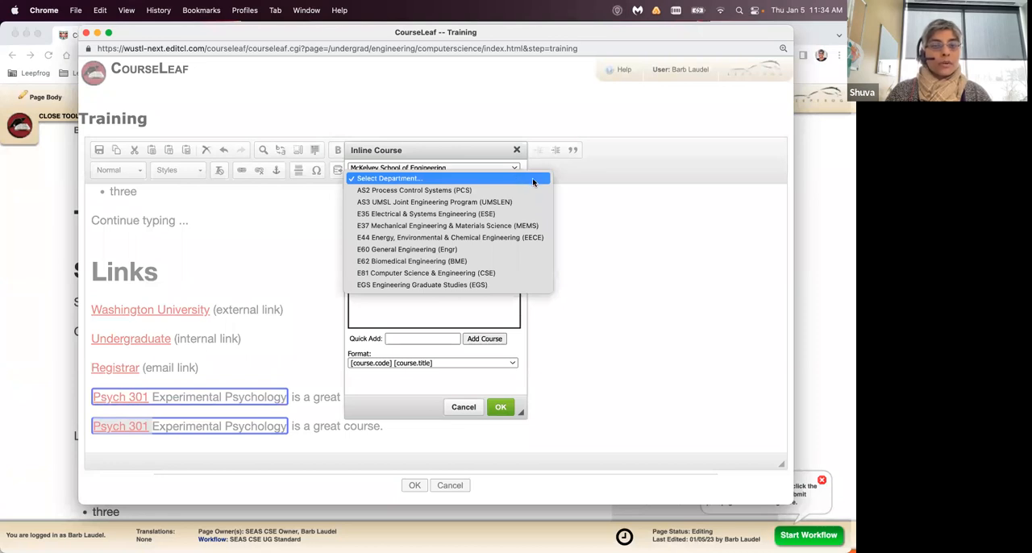
pyautogui.click(512, 178)
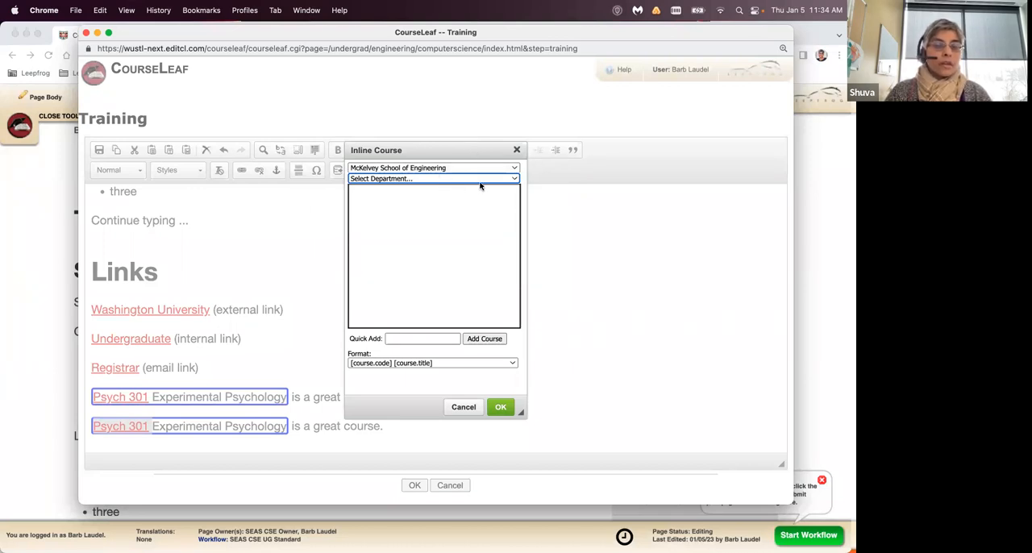
pyautogui.click(507, 170)
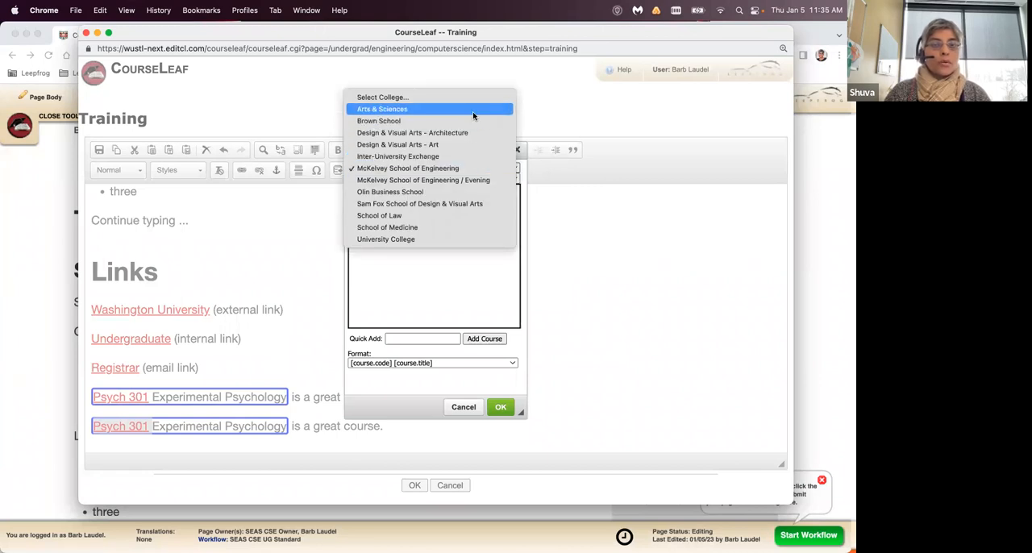
pyautogui.click(474, 109)
pyautogui.click(503, 177)
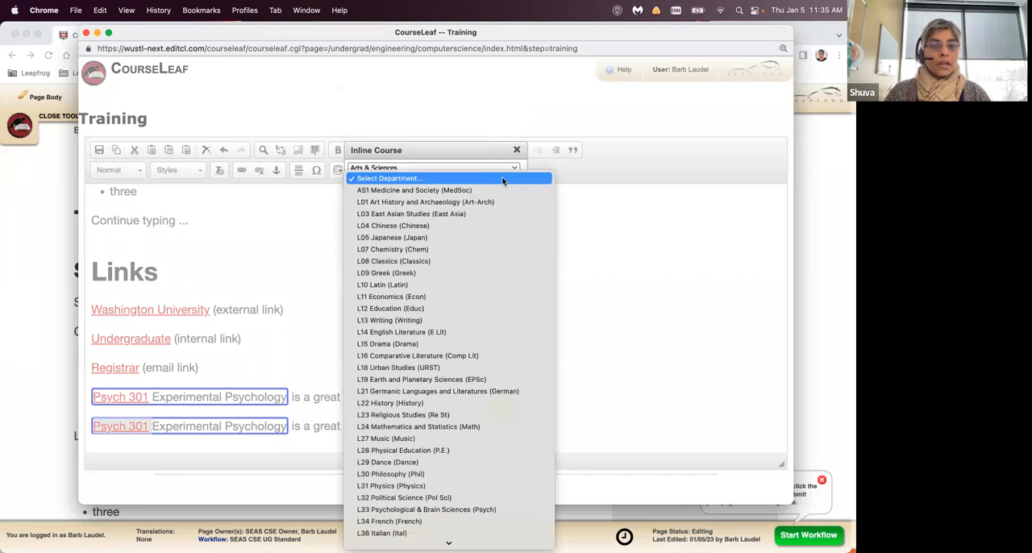
pyautogui.click(467, 509)
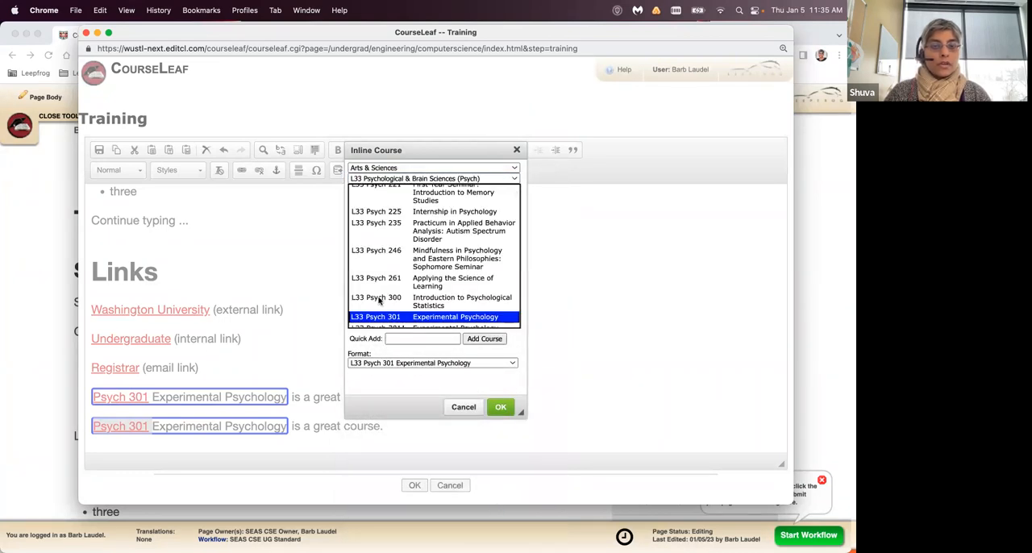
# - Change the copied field's course to L33 Psych 300 Introduction to Psychological Statistics and apply it
pyautogui.scroll(3, 405, 267)
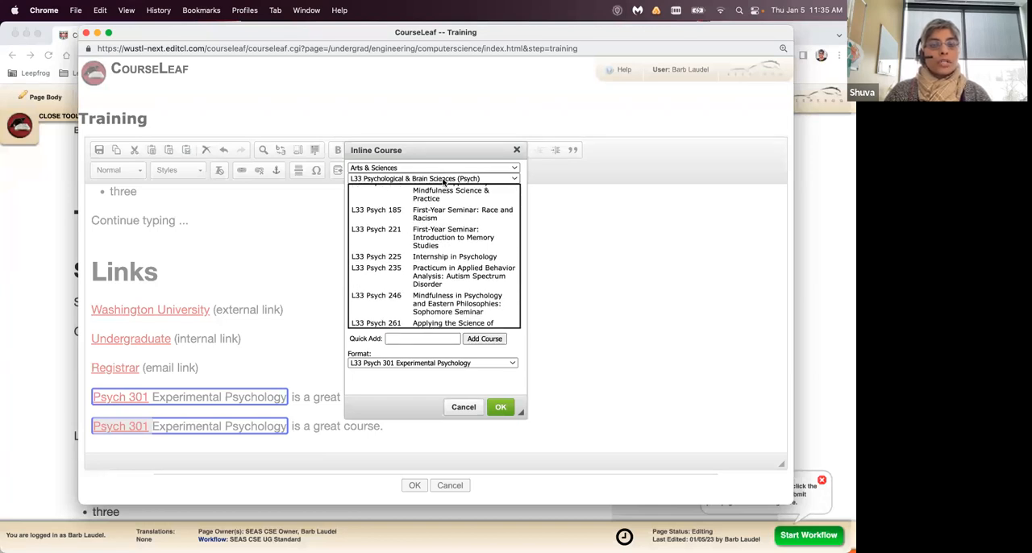
pyautogui.scroll(-5, 432, 234)
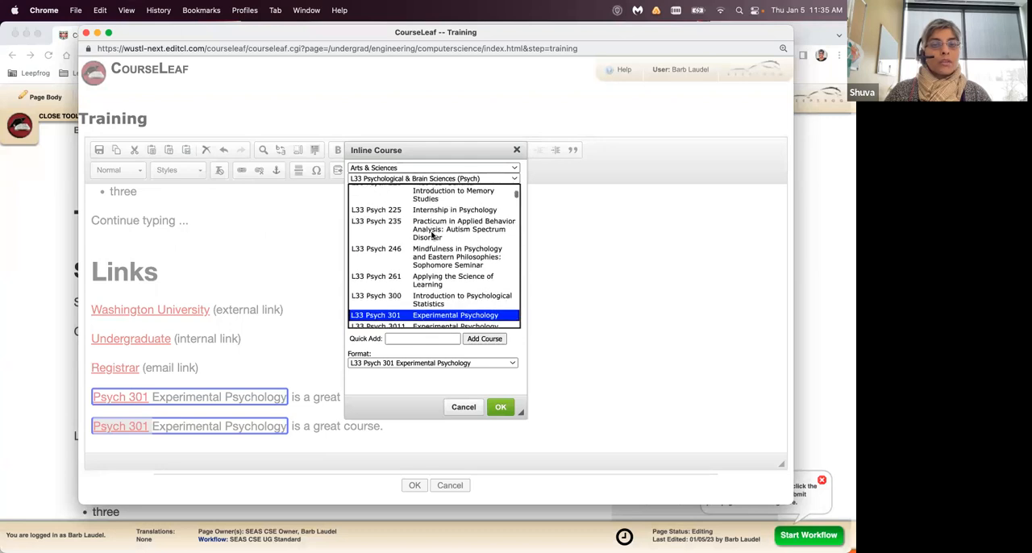
pyautogui.scroll(-3, 432, 234)
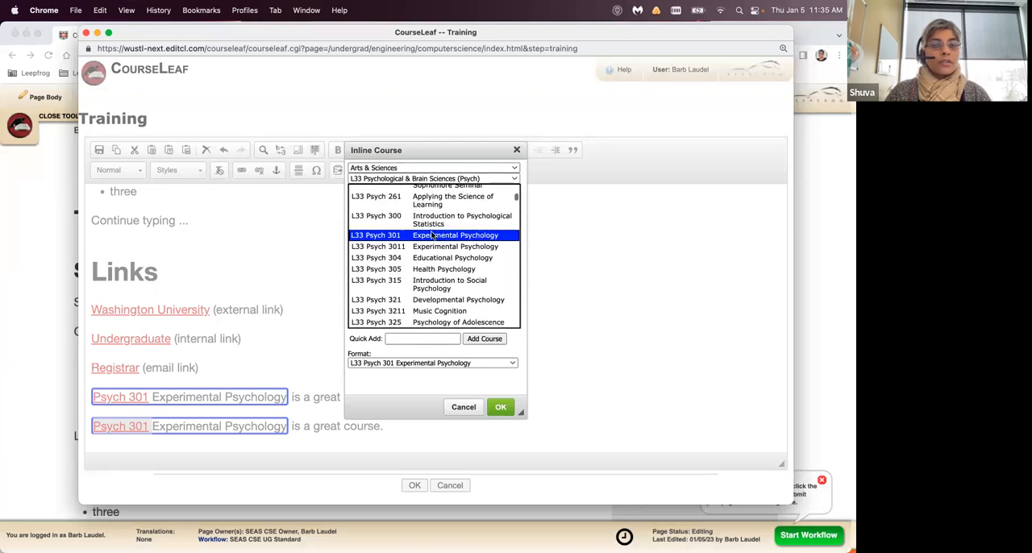
pyautogui.scroll(1, 433, 239)
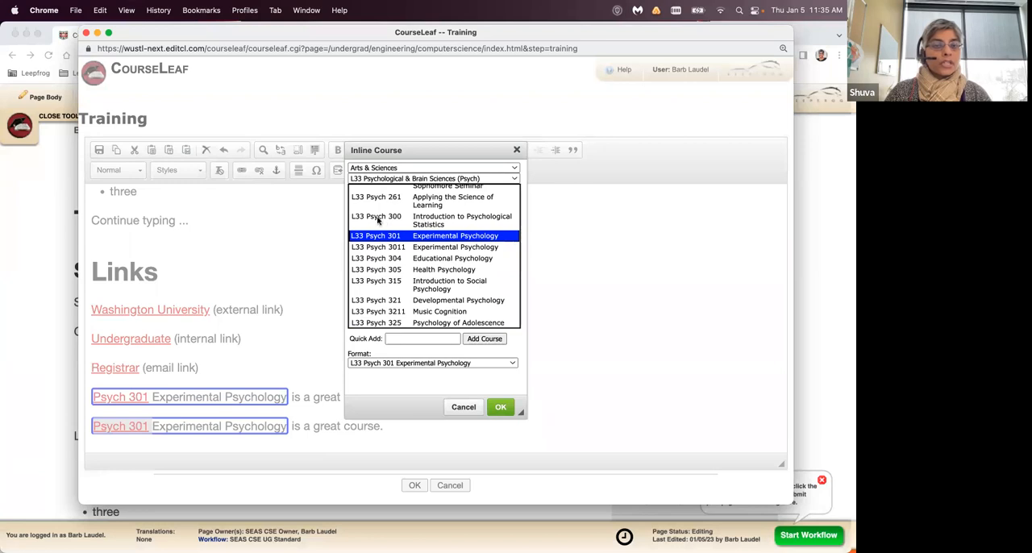
pyautogui.click(433, 219)
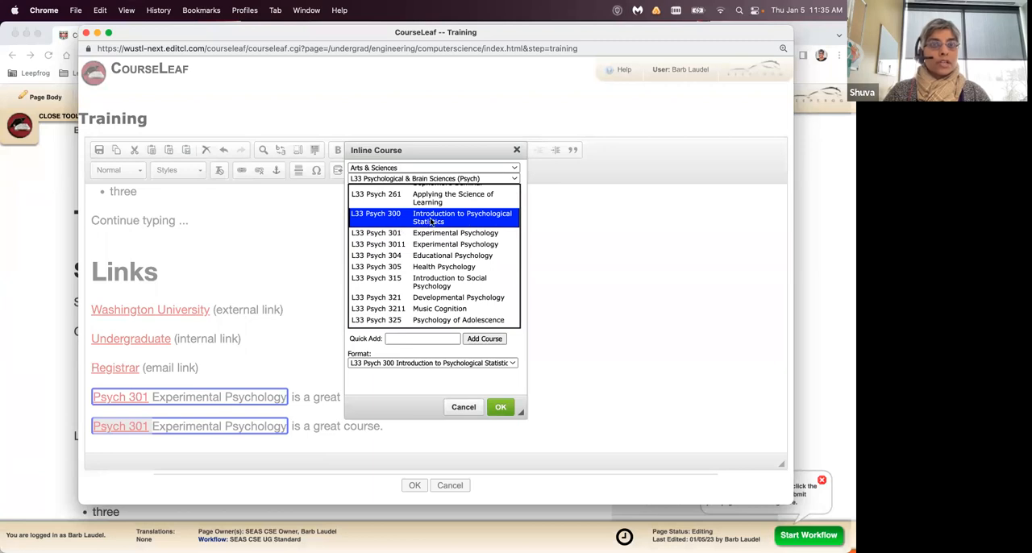
pyautogui.click(500, 405)
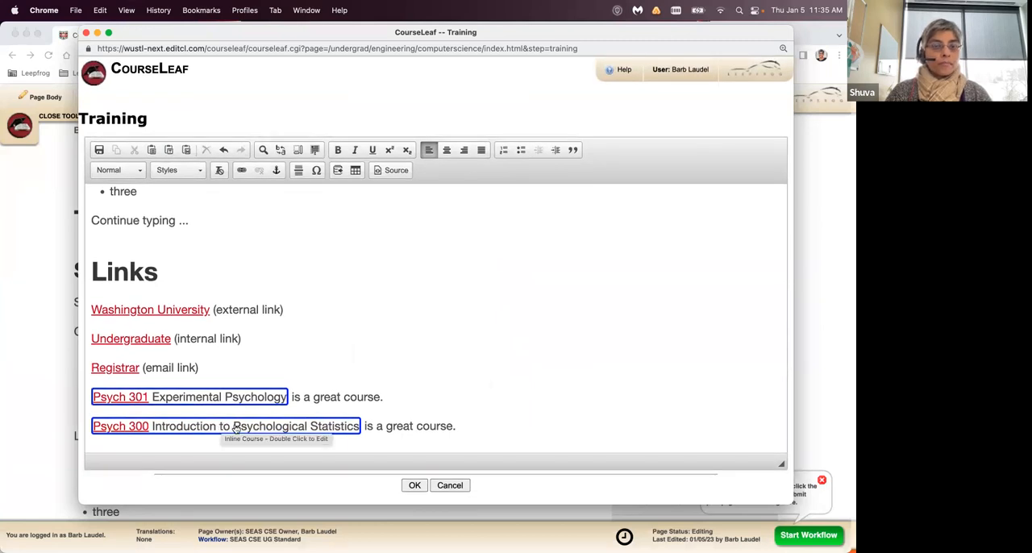
# - Compare the inline course settings of the Psych 300 and Psych 301 fields, cancelling each without changes
pyautogui.doubleClick(236, 428)
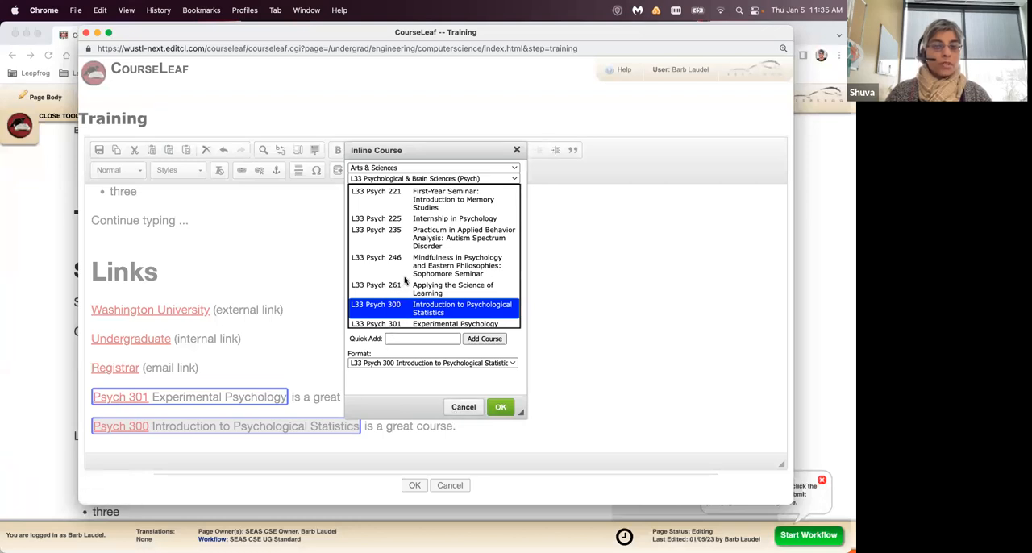
pyautogui.scroll(-2, 406, 281)
pyautogui.scroll(1, 405, 281)
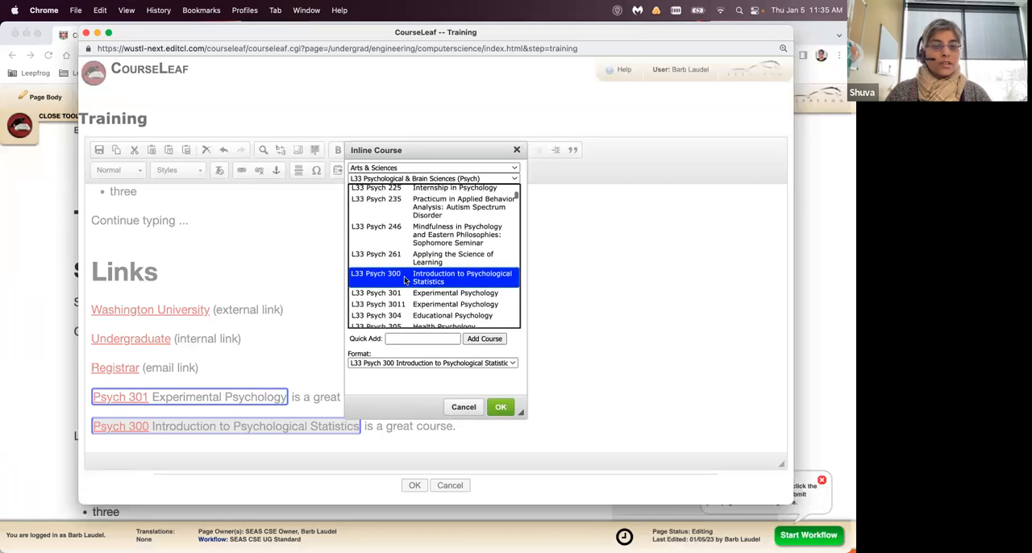
pyautogui.click(464, 407)
pyautogui.doubleClick(240, 396)
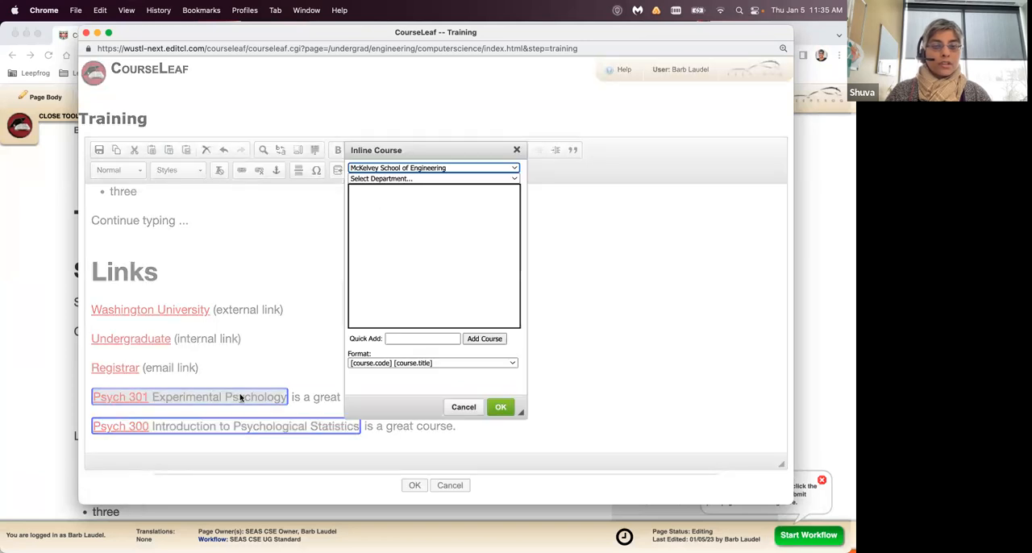
pyautogui.click(461, 406)
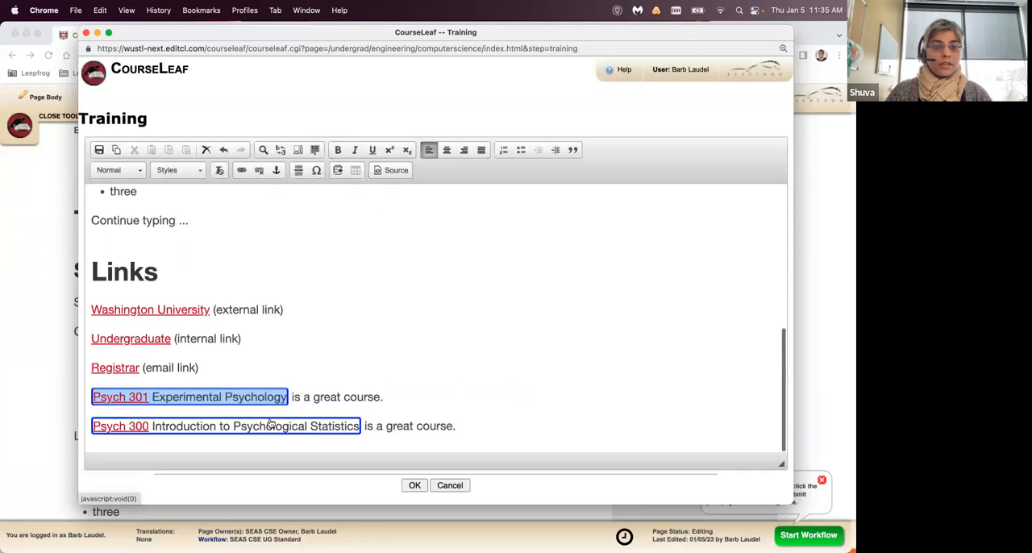
pyautogui.doubleClick(271, 425)
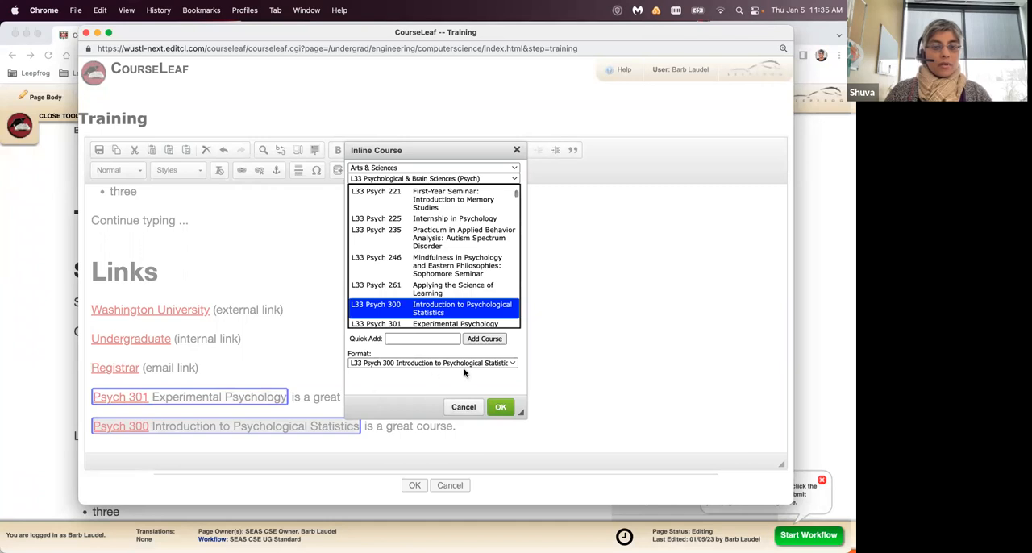
pyautogui.scroll(-3, 462, 274)
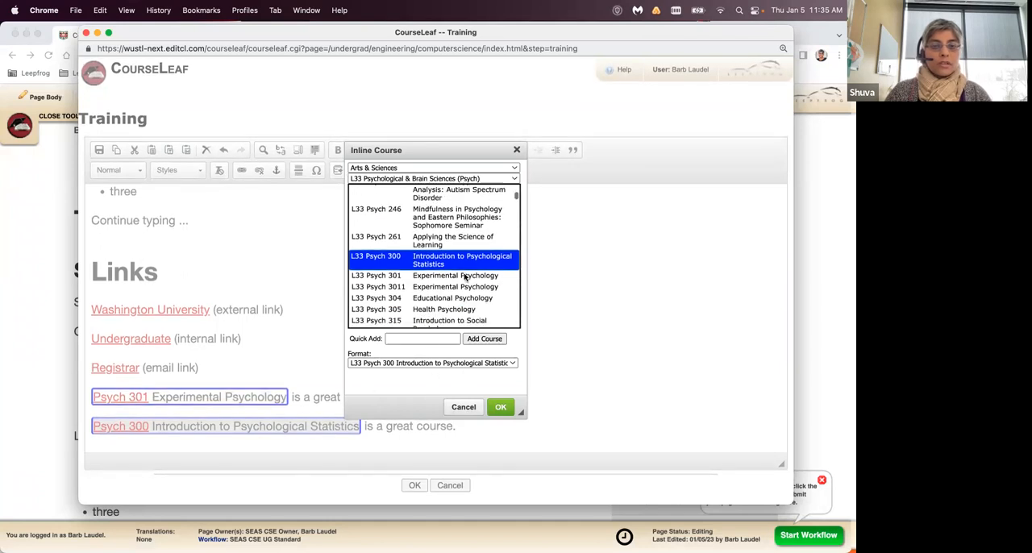
pyautogui.click(465, 408)
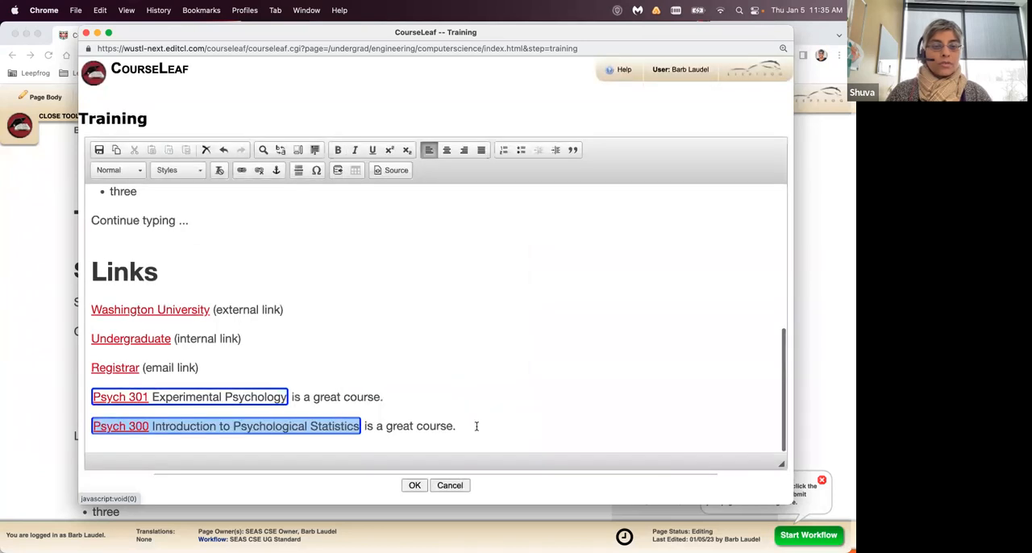
# - Add the plain-text line "Psych 302 is a great course." below the Psych 300 sentence, followed by a new line
pyautogui.write('PS')
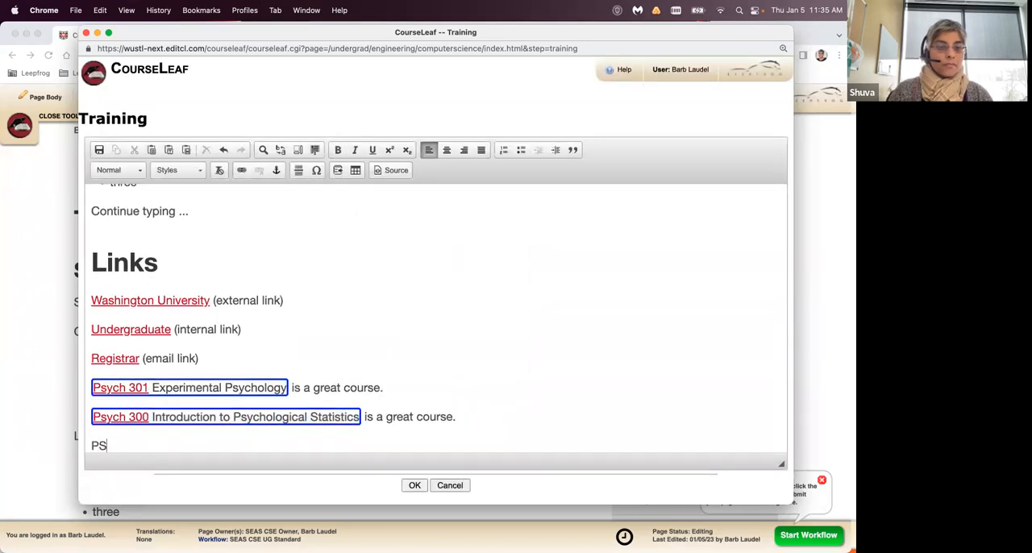
pyautogui.write('yc')
pyautogui.press('BackSpace')
pyautogui.press('BackSpace')
pyautogui.write('ych 30')
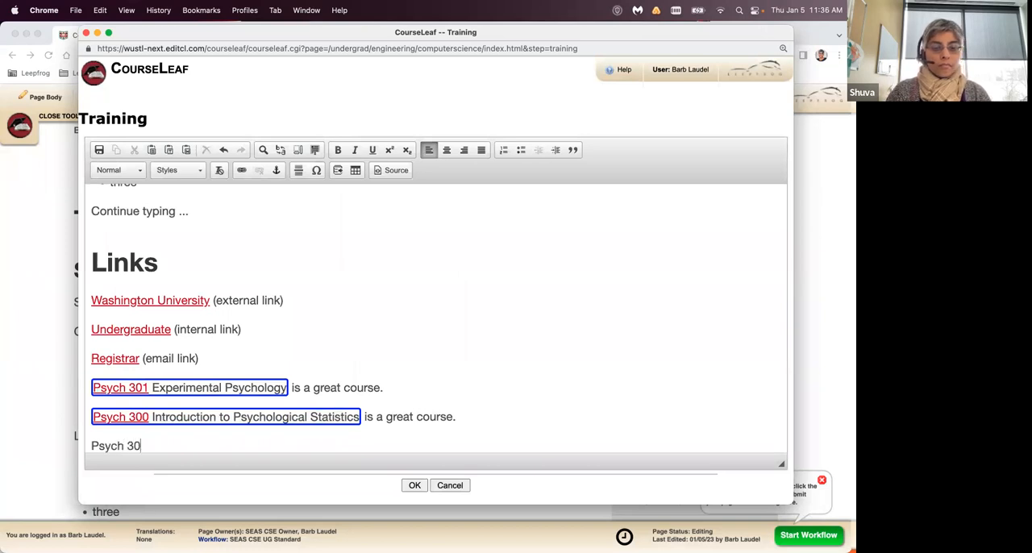
pyautogui.write('2 is a g')
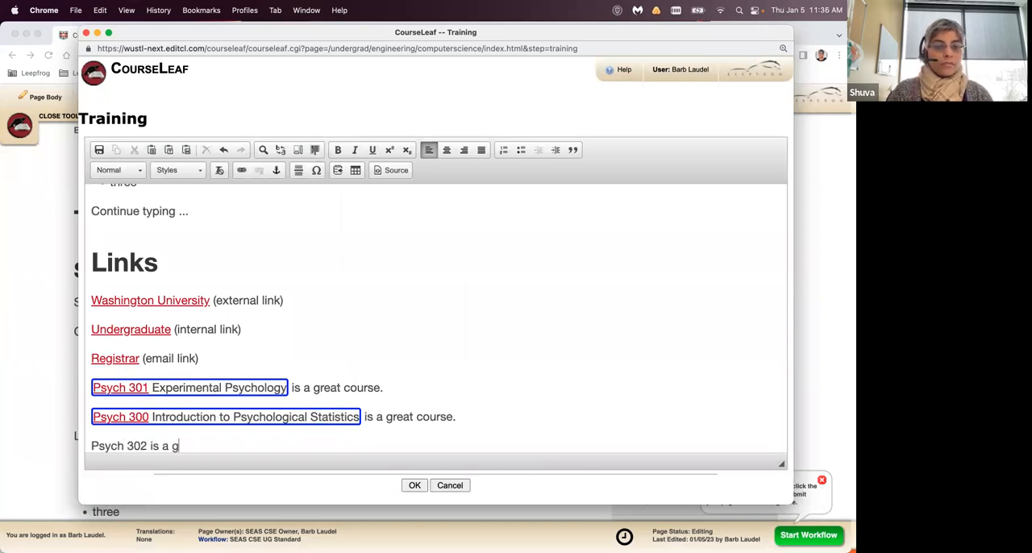
pyautogui.write('reat course.')
pyautogui.press('Return')
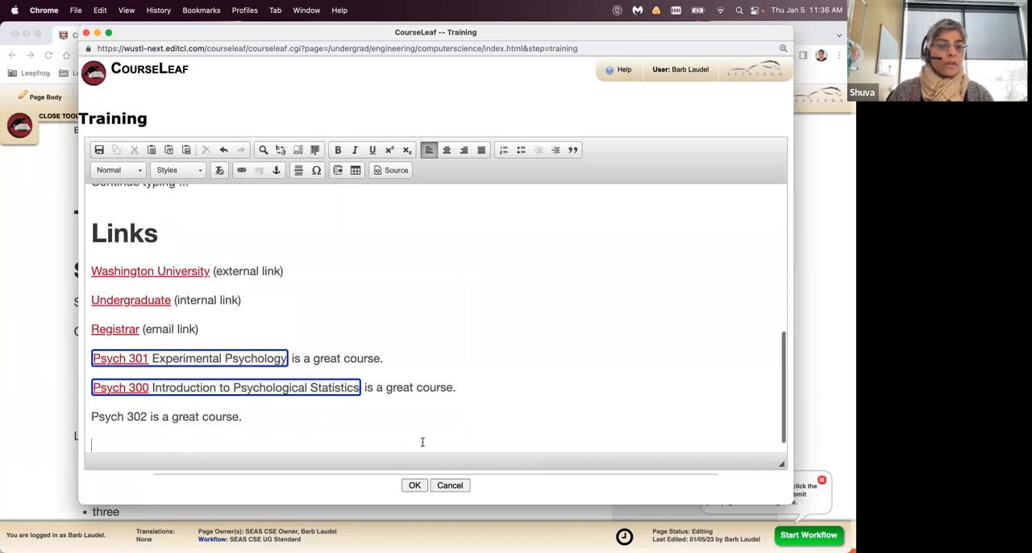
# - Turn the "Psych 302" text into an inline course field showing code and title, and save the Training content
pyautogui.moveTo(94, 417); pyautogui.dragTo(146, 419)
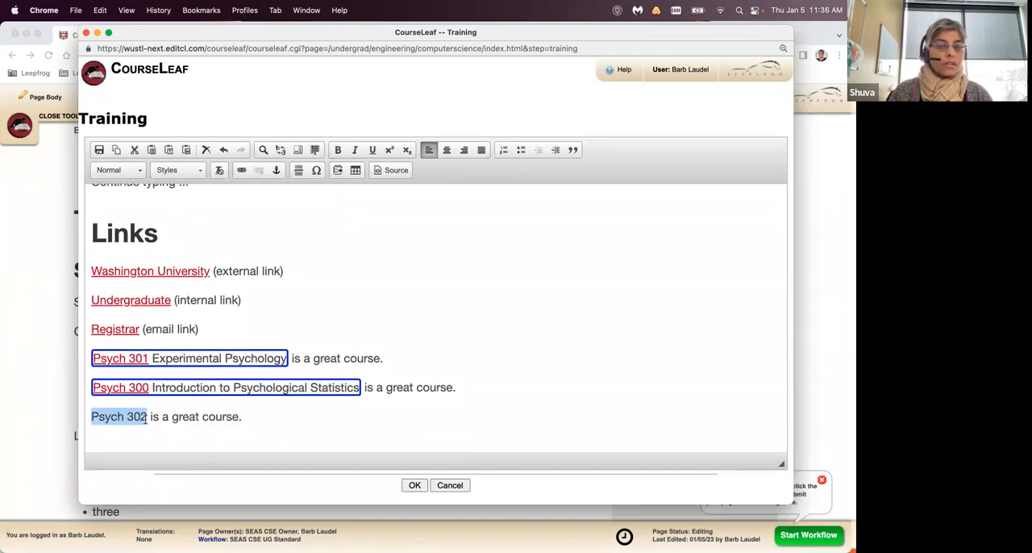
pyautogui.click(338, 170)
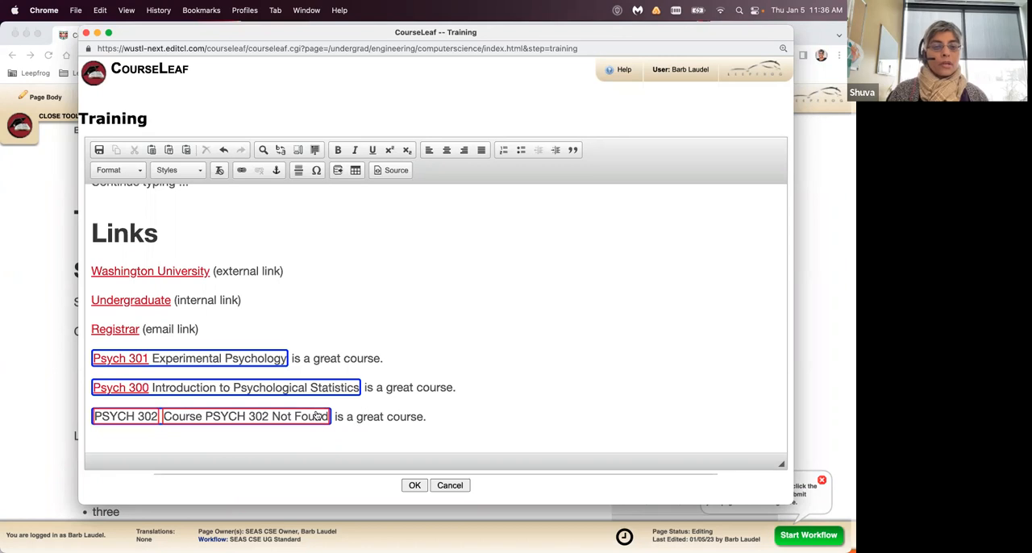
pyautogui.click(415, 486)
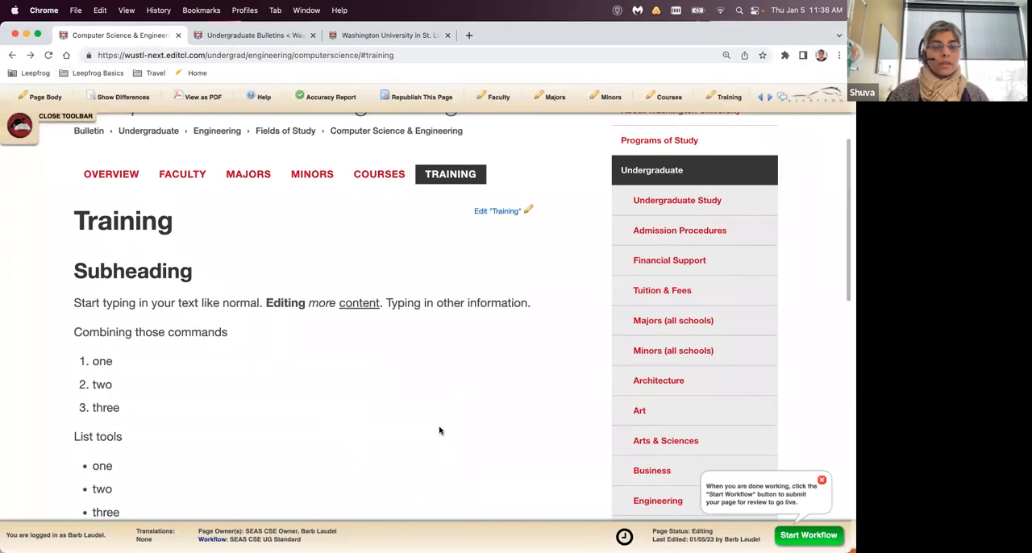
# - Review the links and course references on the saved Training tab, with the editing toolbar closed and reopened
pyautogui.scroll(-5, 439, 431)
pyautogui.scroll(-5, 439, 430)
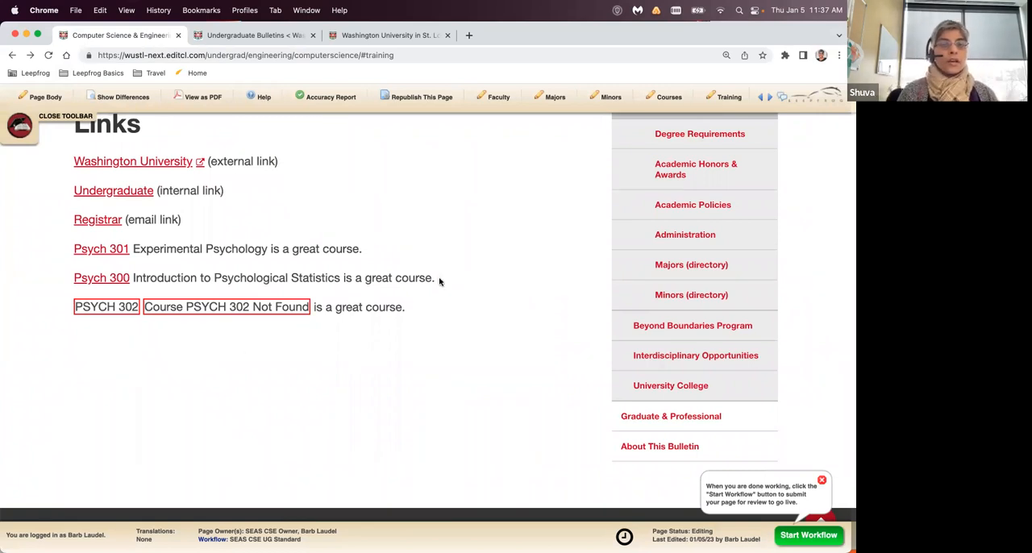
pyautogui.scroll(5, 445, 274)
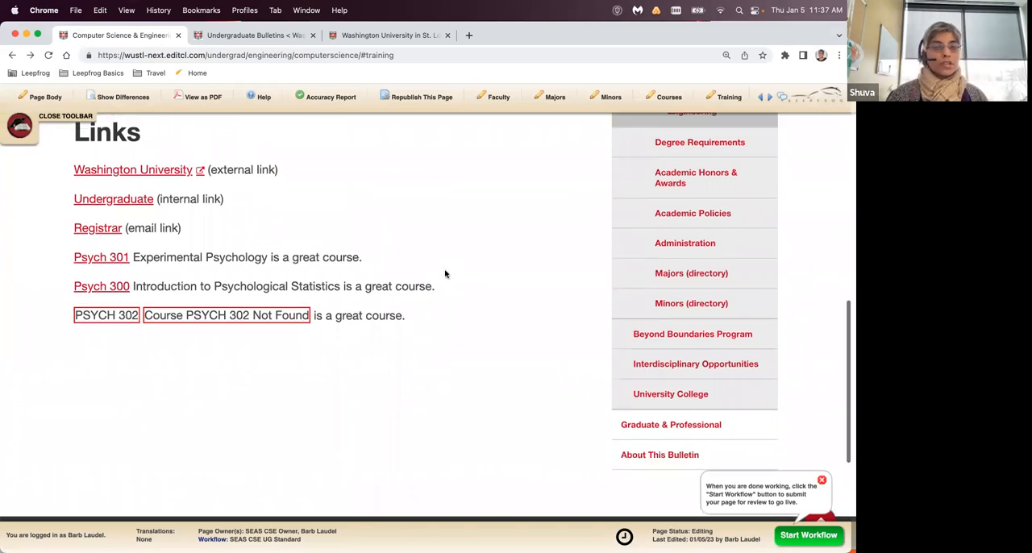
pyautogui.scroll(1, 445, 274)
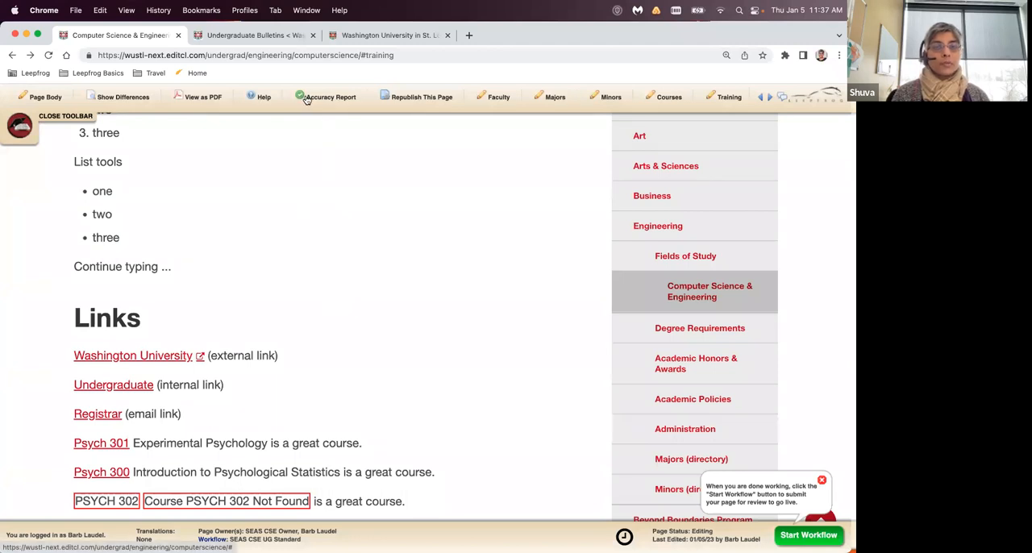
pyautogui.click(53, 117)
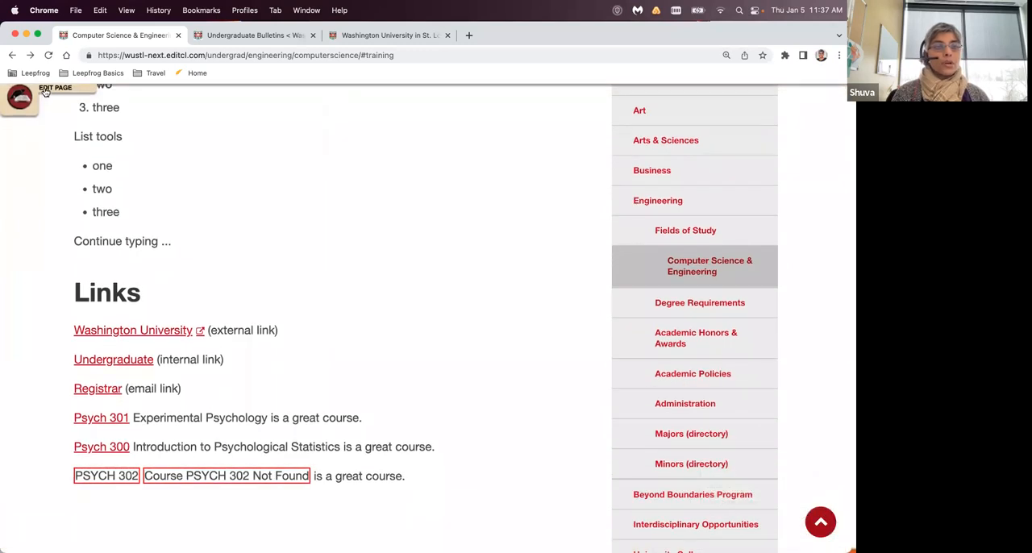
pyautogui.click(46, 88)
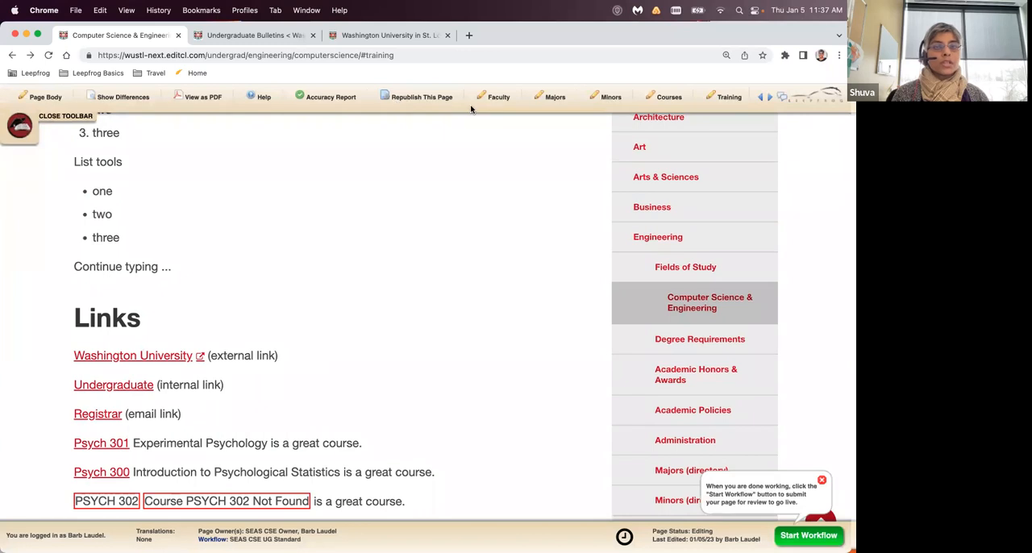
# - Run the Accuracy Report from the Training tab and again from the Overview tab, closing the validation results each time
pyautogui.click(301, 98)
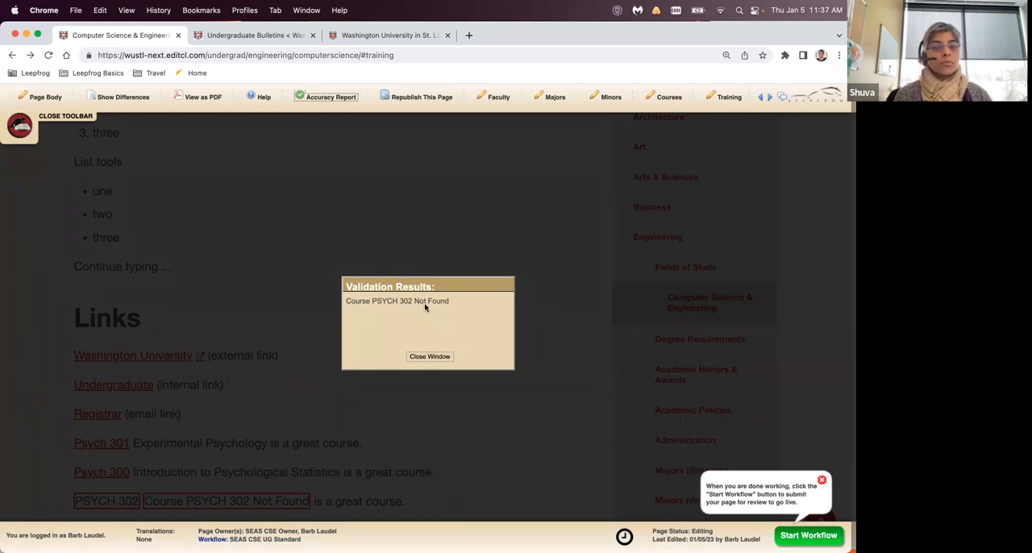
pyautogui.click(430, 356)
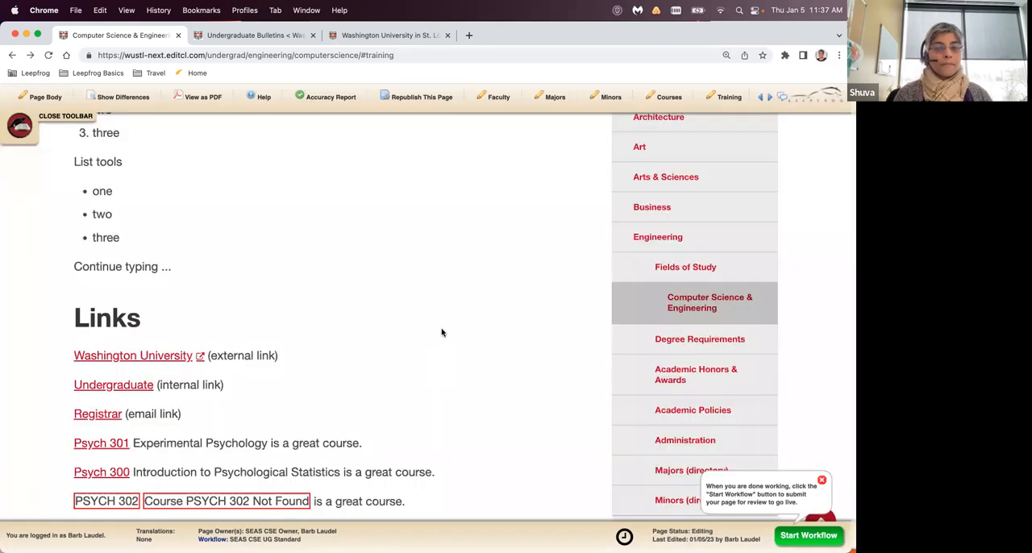
pyautogui.scroll(5, 442, 333)
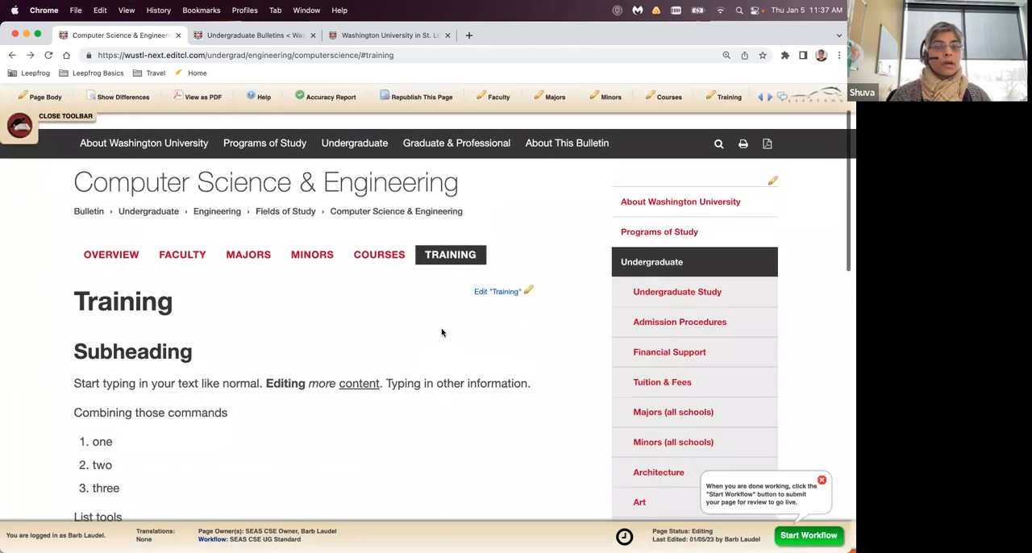
pyautogui.click(114, 240)
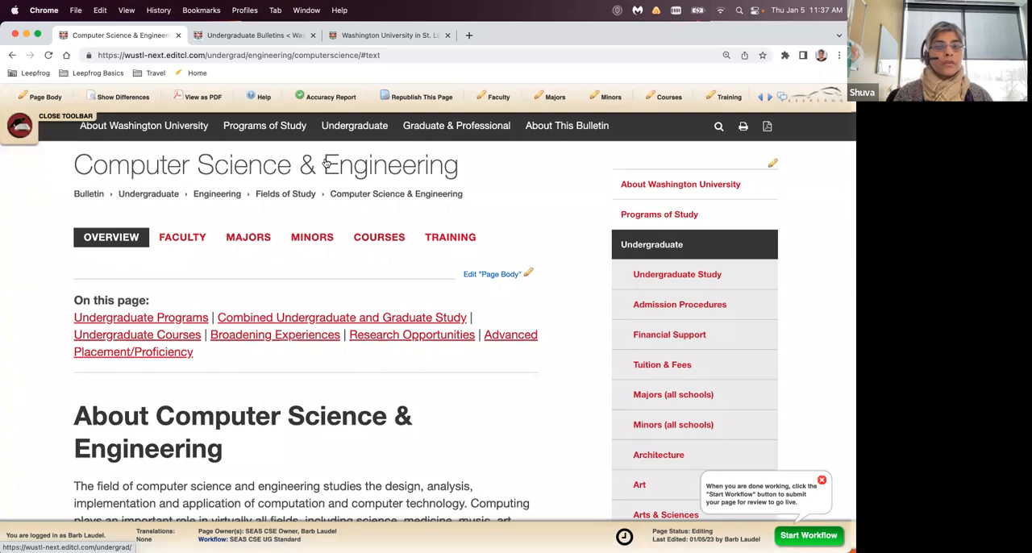
pyautogui.click(299, 97)
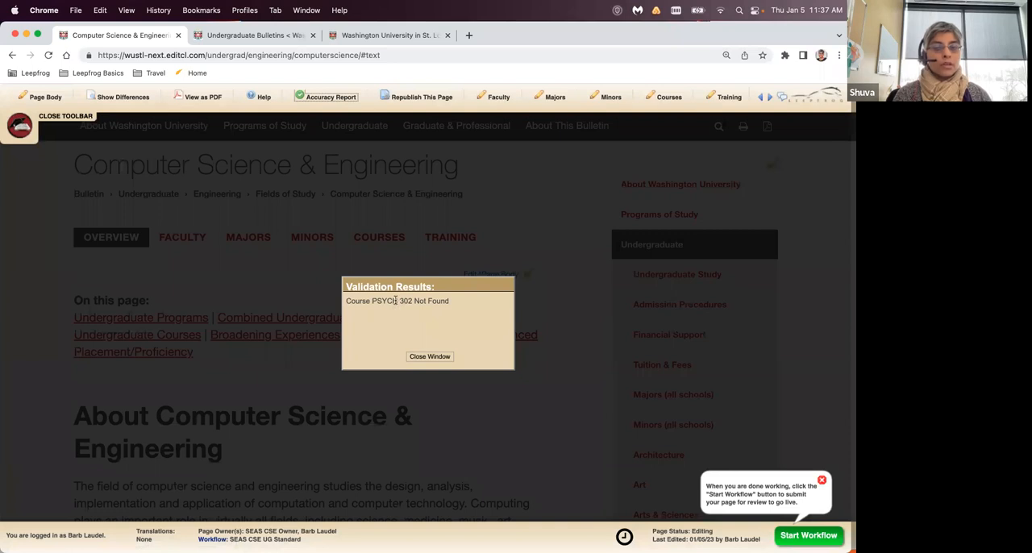
pyautogui.click(429, 357)
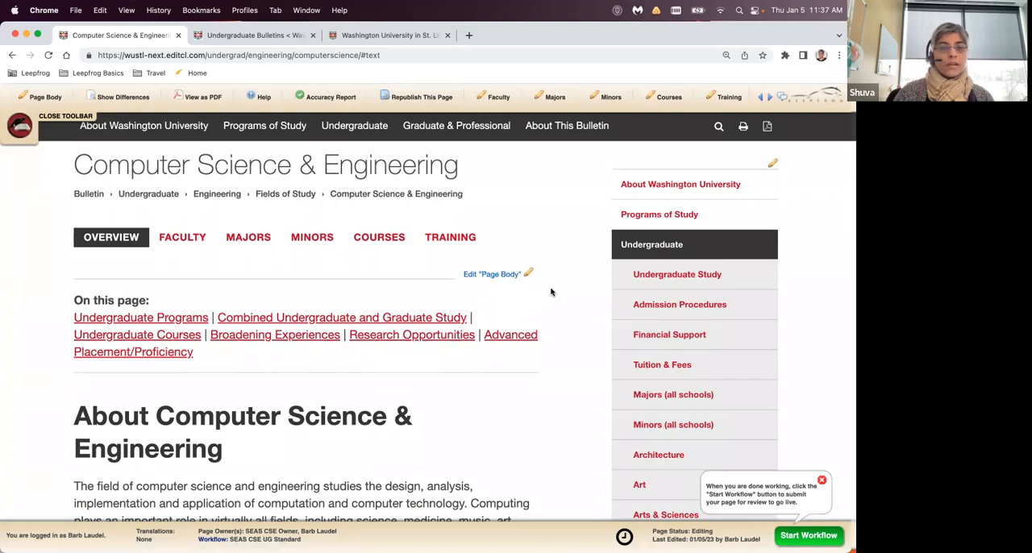
# - Look through the page's Overview, Faculty, Majors, Minors and Courses tabs, returning to the Training tab
pyautogui.scroll(-10, 551, 292)
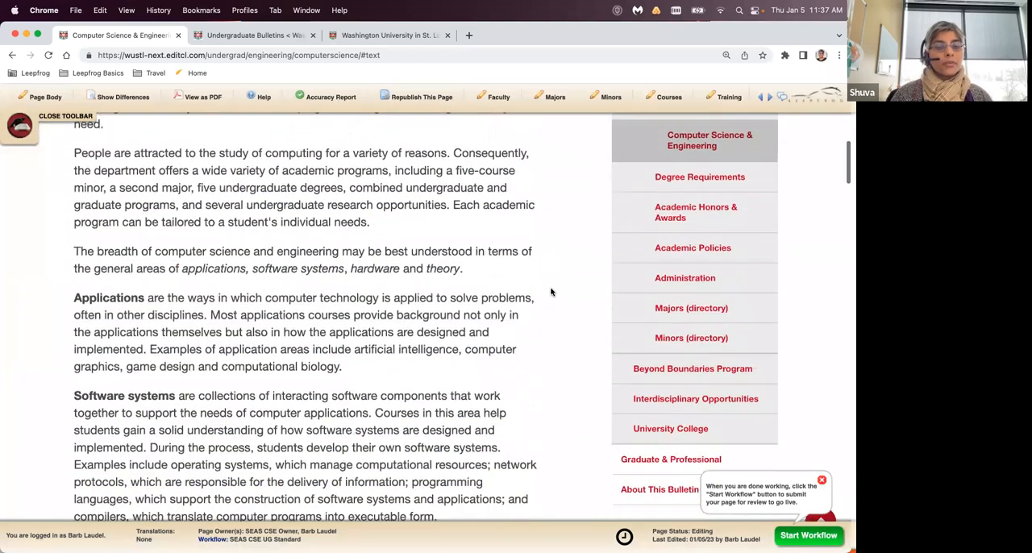
pyautogui.scroll(-2, 551, 292)
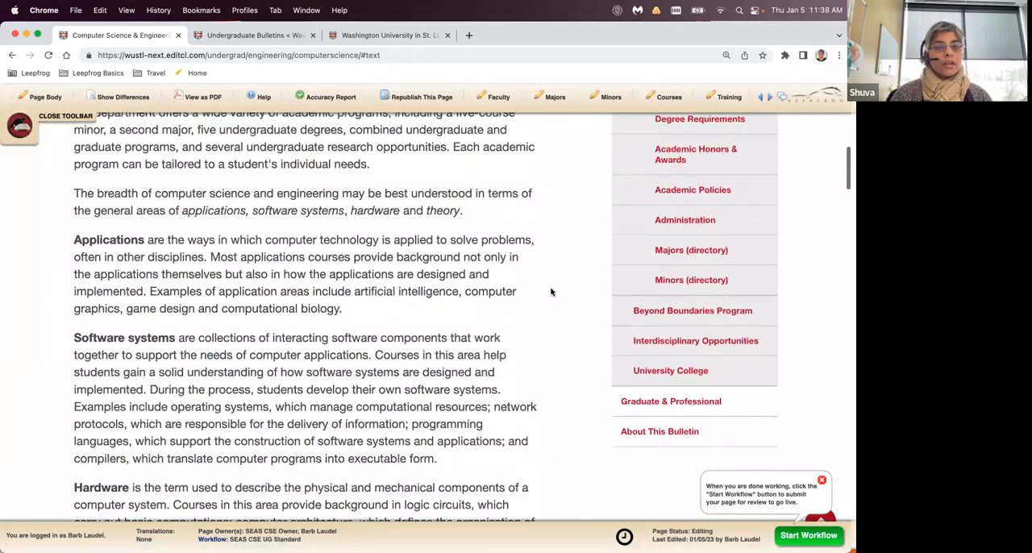
pyautogui.scroll(10, 551, 292)
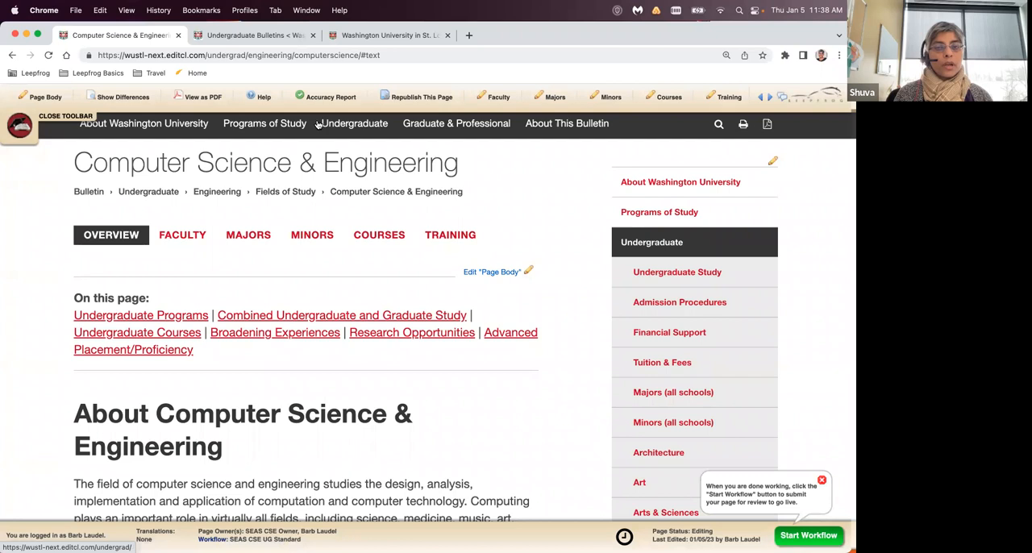
pyautogui.click(449, 238)
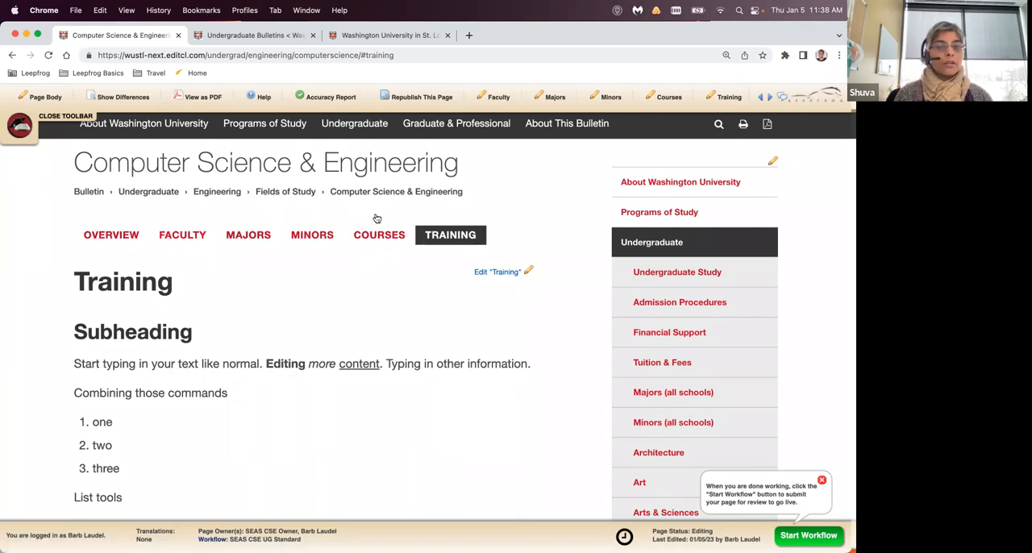
pyautogui.click(104, 238)
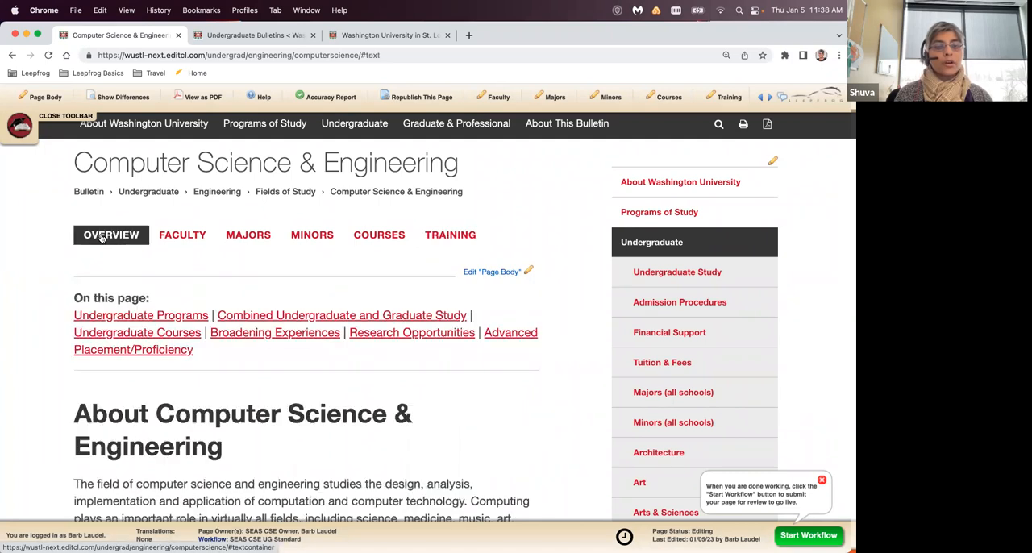
pyautogui.click(181, 236)
pyautogui.click(248, 241)
pyautogui.click(319, 238)
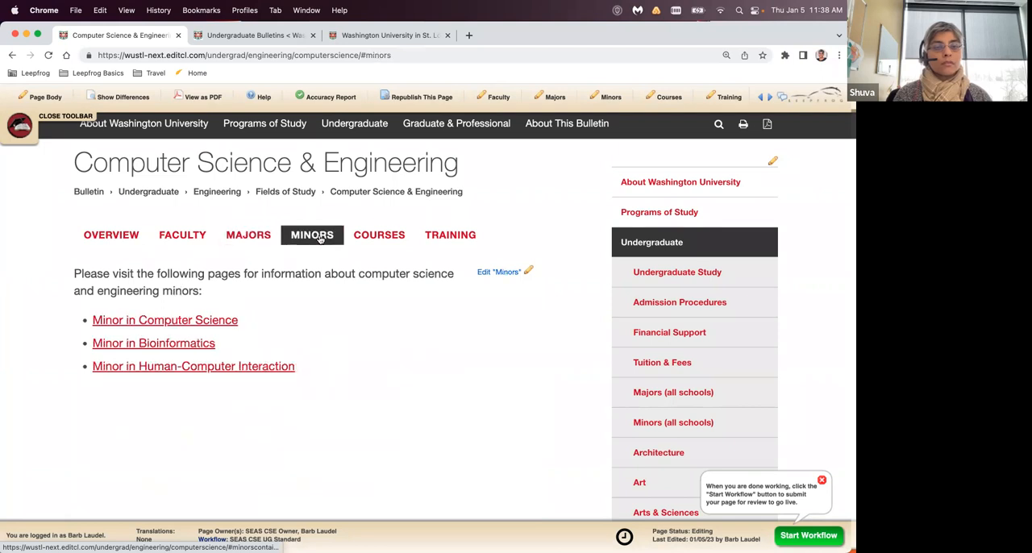
pyautogui.click(373, 241)
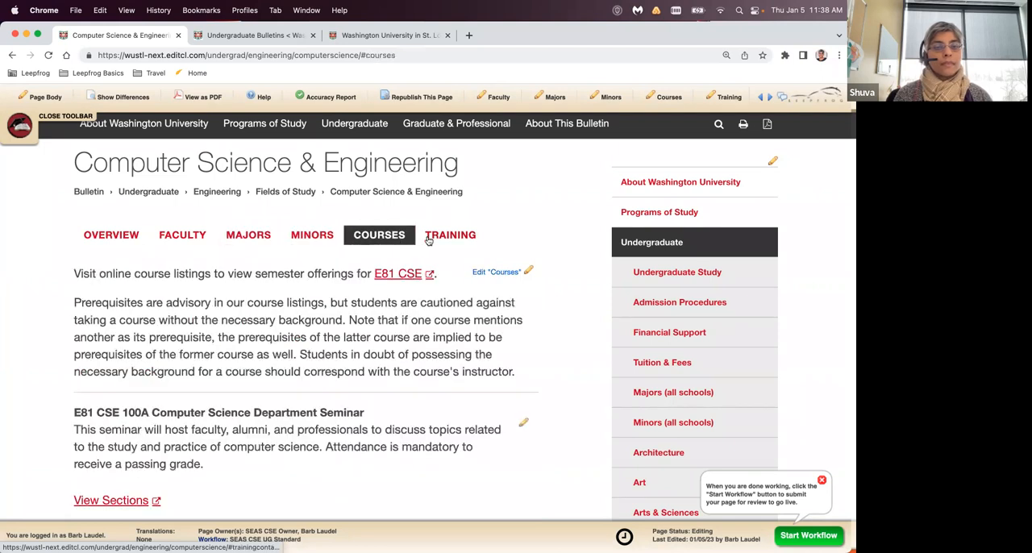
pyautogui.click(427, 238)
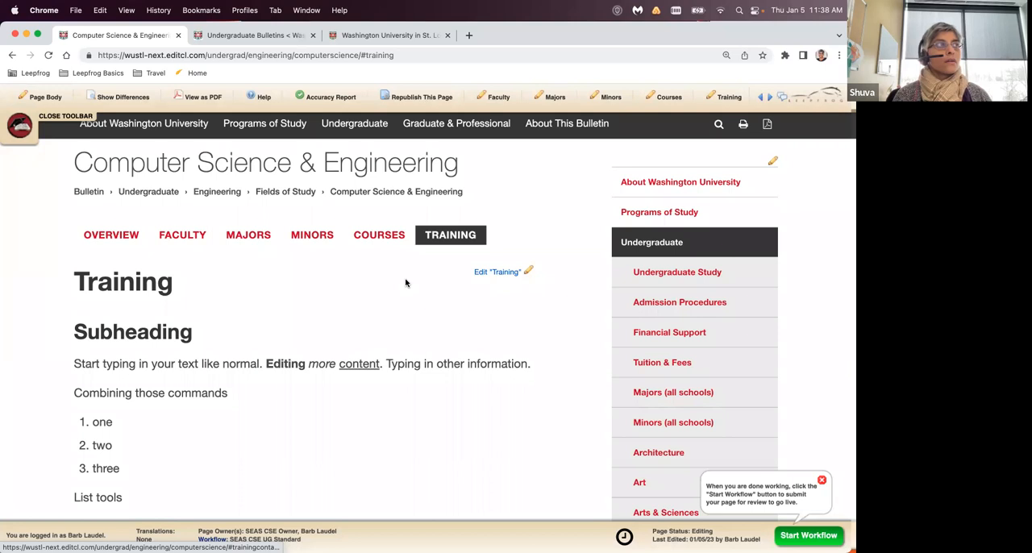
# - Reopen the Training content for editing and add a new line below the Psych 302 sentence
pyautogui.click(504, 274)
pyautogui.scroll(-15, 298, 345)
pyautogui.click(400, 388)
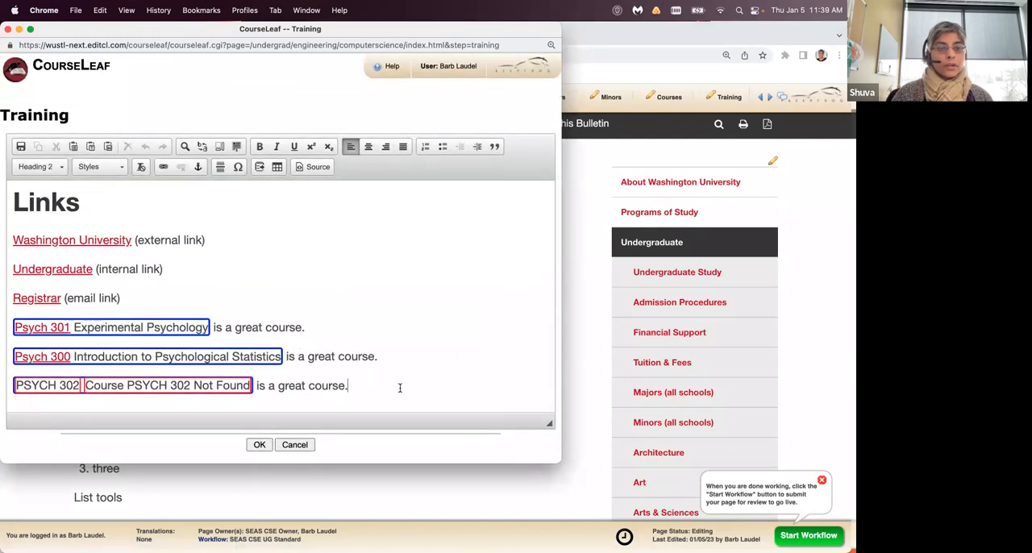
pyautogui.press('Return')
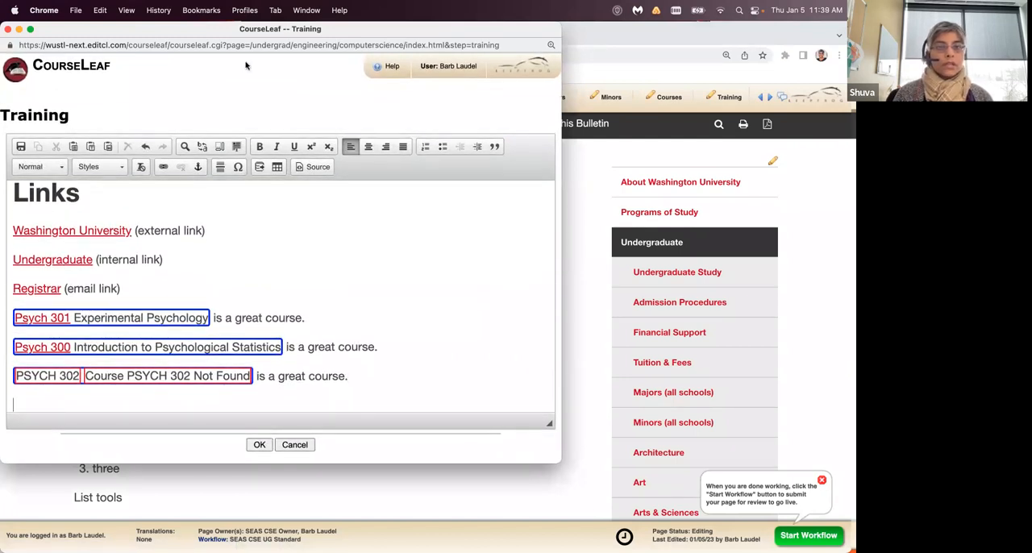
# - Insert the inline course L05 Japan 104D First-Level Modern Japanese II from Arts & Sciences, L05 Japanese (Japan), on the new line
pyautogui.moveTo(260, 29); pyautogui.dragTo(332, 30)
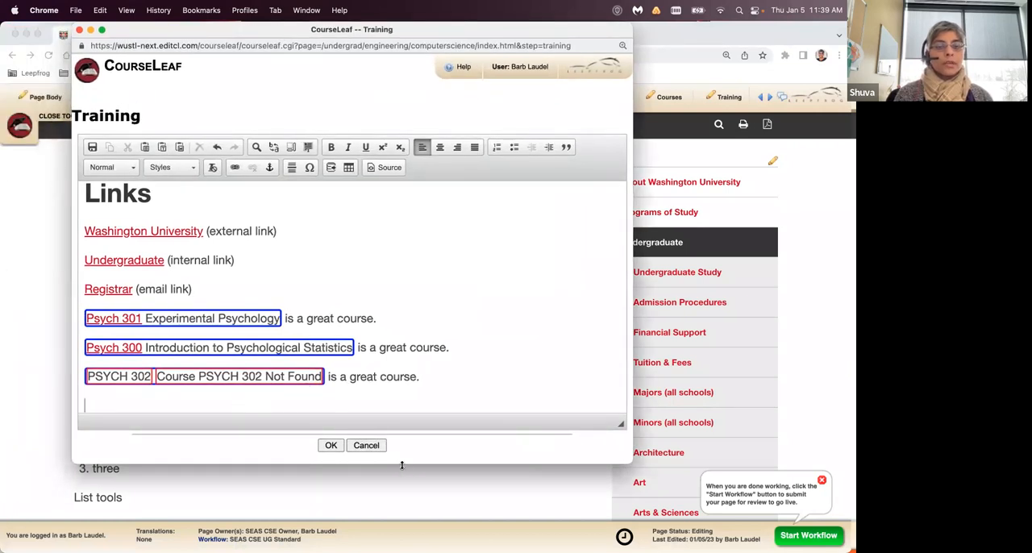
pyautogui.moveTo(401, 466); pyautogui.dragTo(403, 494)
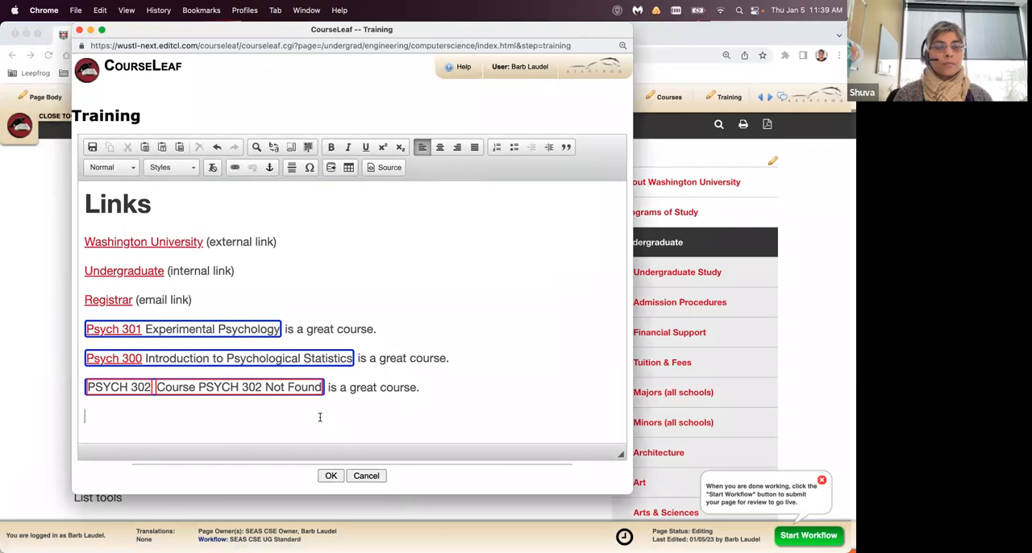
pyautogui.click(330, 170)
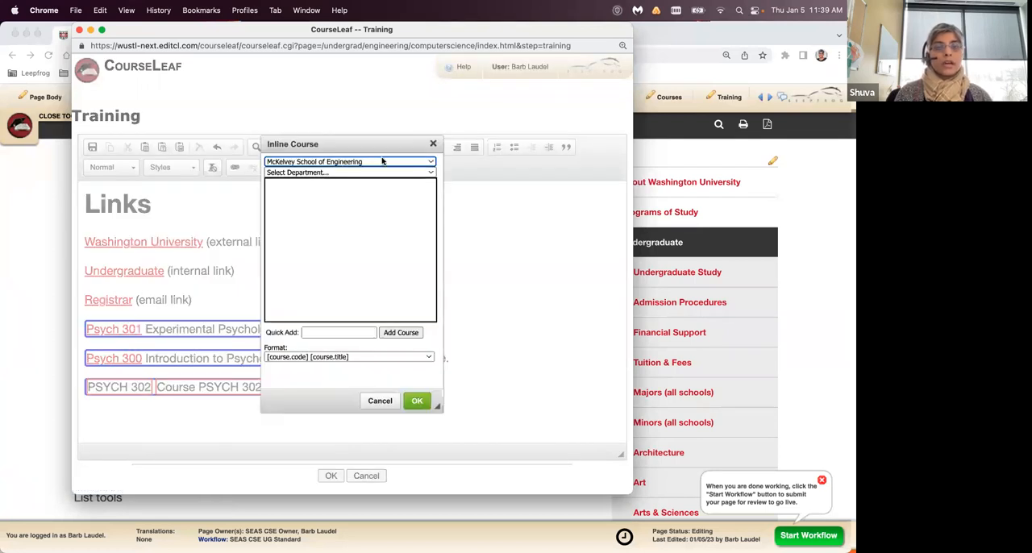
pyautogui.click(425, 162)
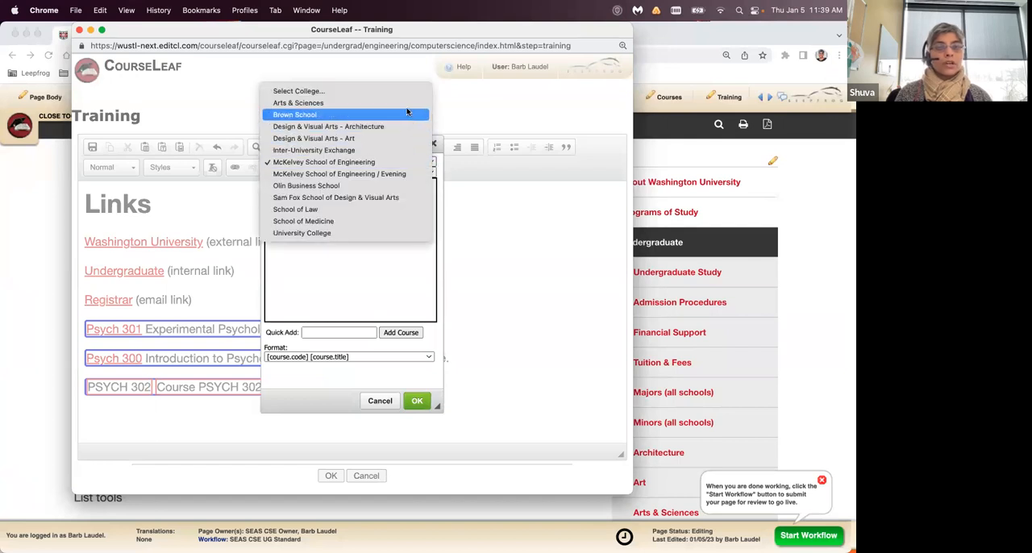
pyautogui.click(395, 102)
pyautogui.click(403, 171)
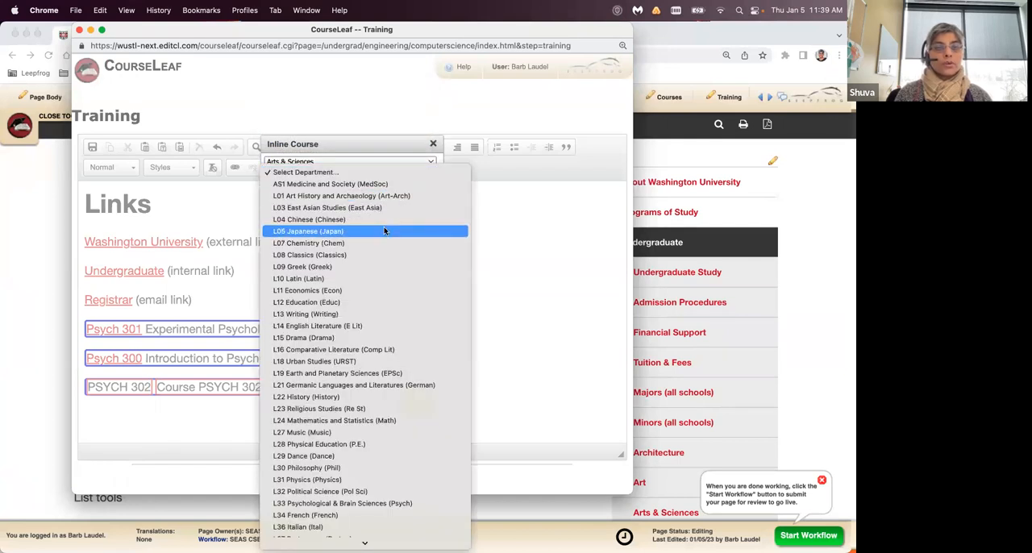
pyautogui.click(384, 230)
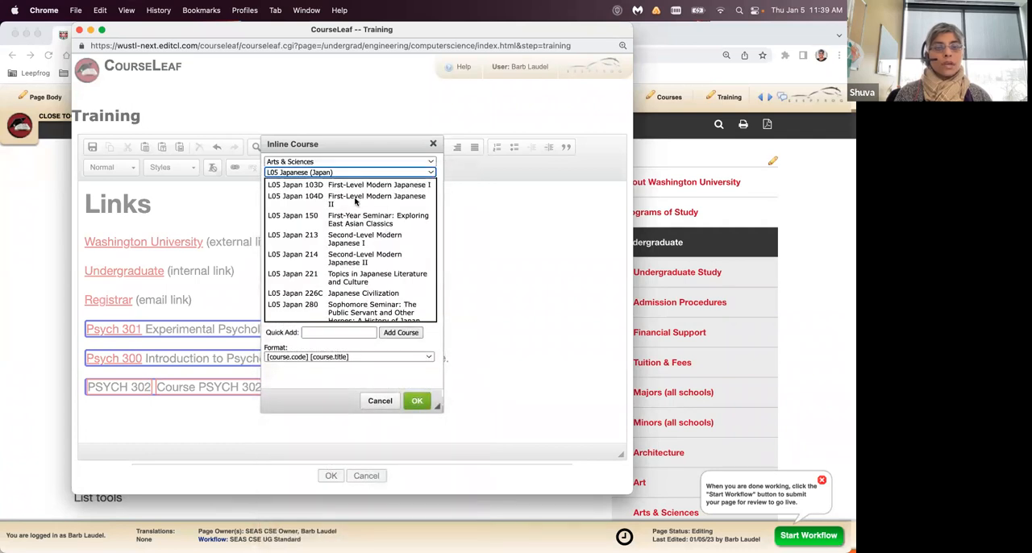
pyautogui.click(353, 196)
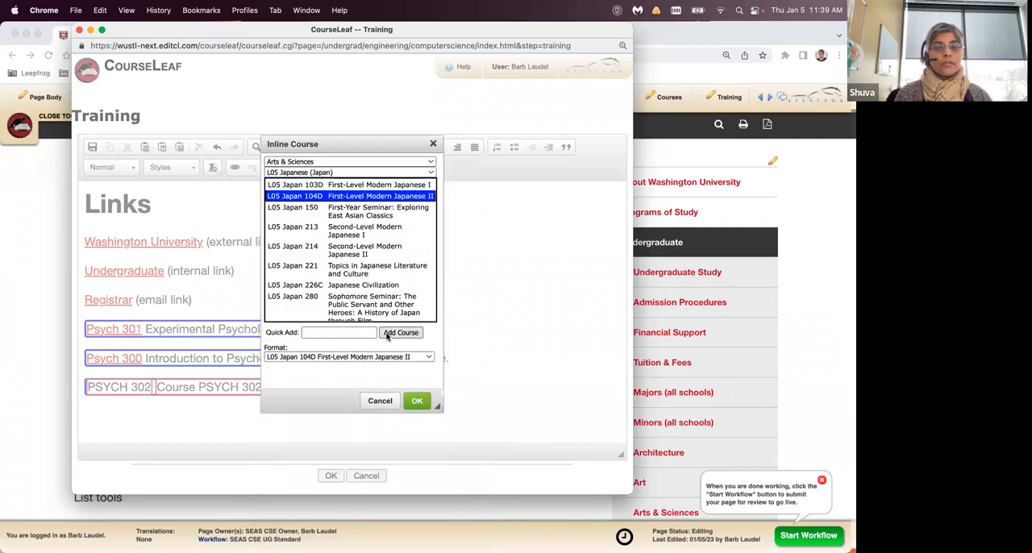
pyautogui.click(416, 401)
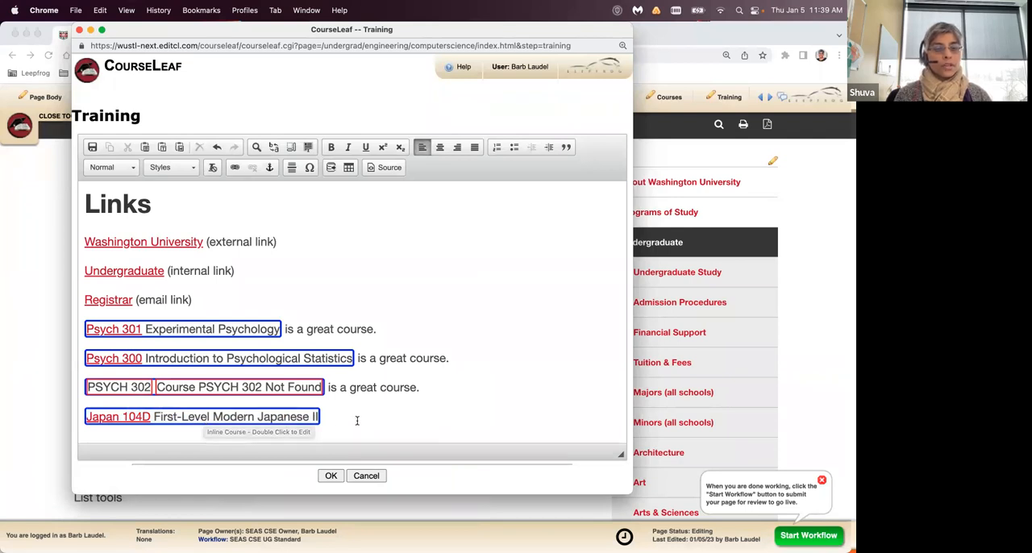
# - Save the Training content and check the Japan 104D course link under Links on the page
pyautogui.click(331, 475)
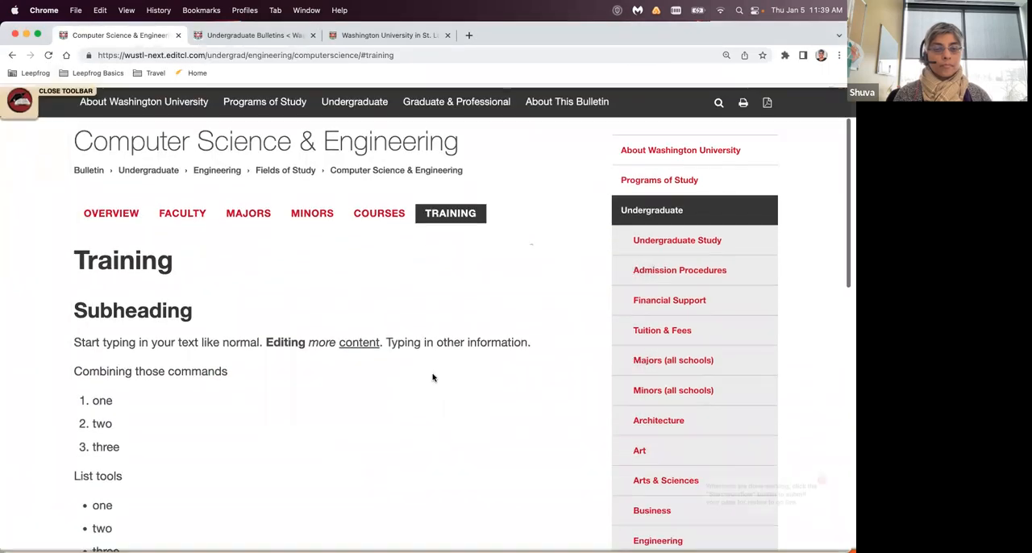
pyautogui.scroll(-3, 432, 378)
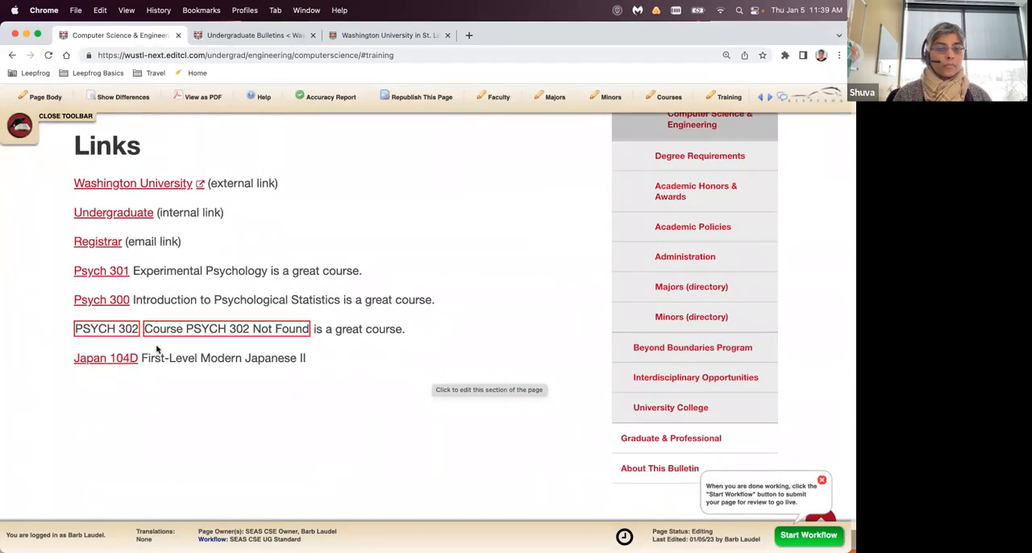
pyautogui.click(120, 360)
pyautogui.click(269, 210)
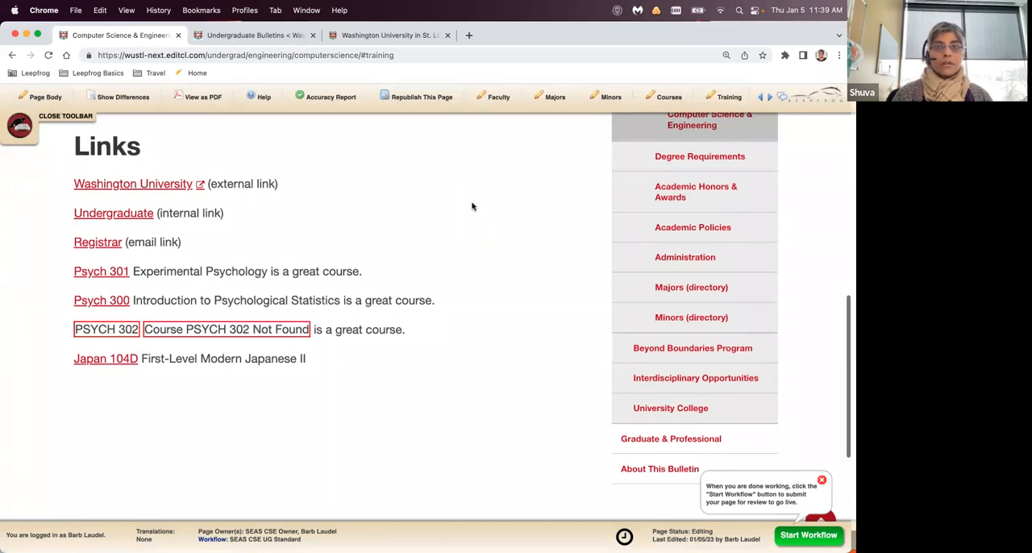
# - Reopen the Training content for editing and move the editor window away from the screen corner
pyautogui.scroll(10, 473, 206)
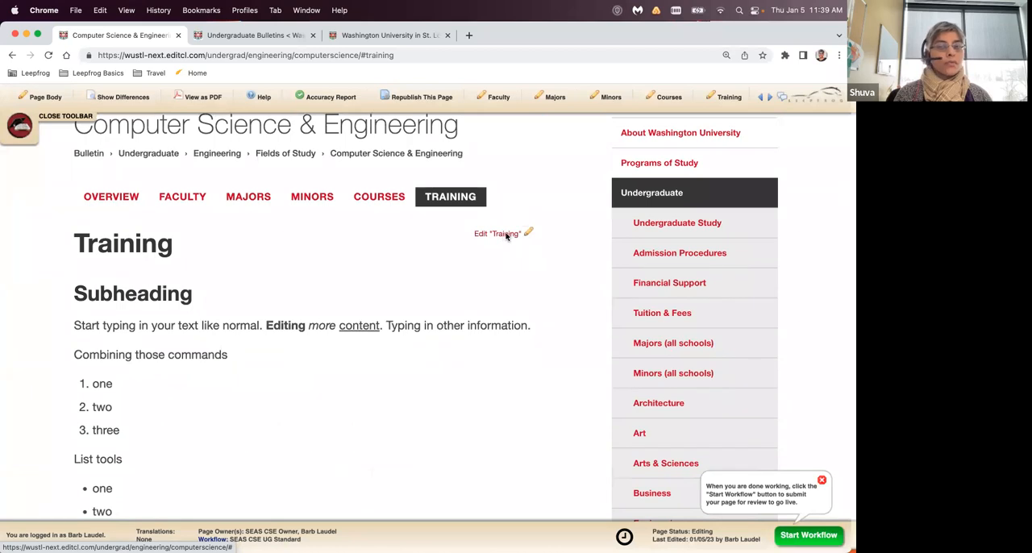
pyautogui.click(506, 235)
pyautogui.moveTo(220, 34); pyautogui.dragTo(298, 68)
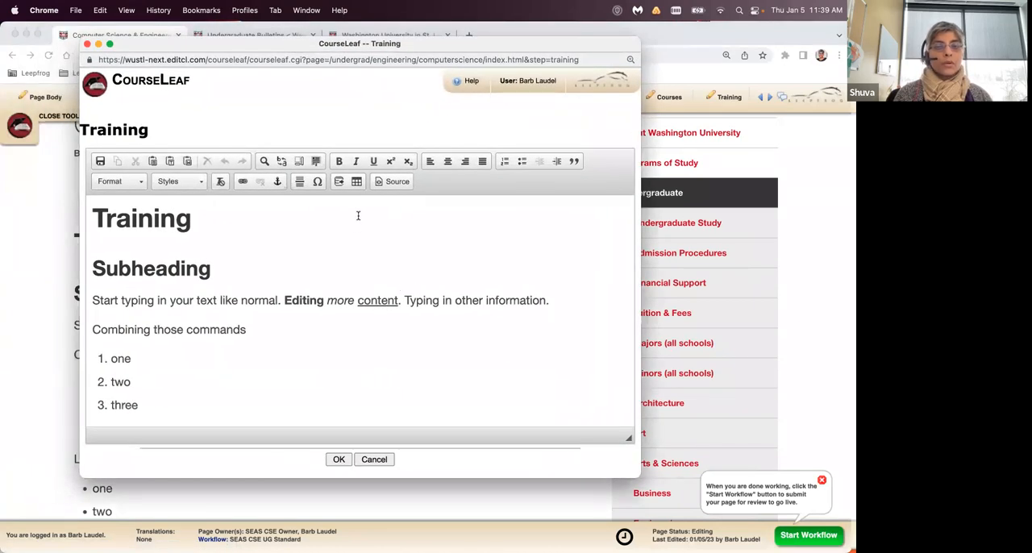
# - Open the editor's help and read the Inline Course topic on inserting and editing inline courses, closing the help window when finished
pyautogui.click(457, 84)
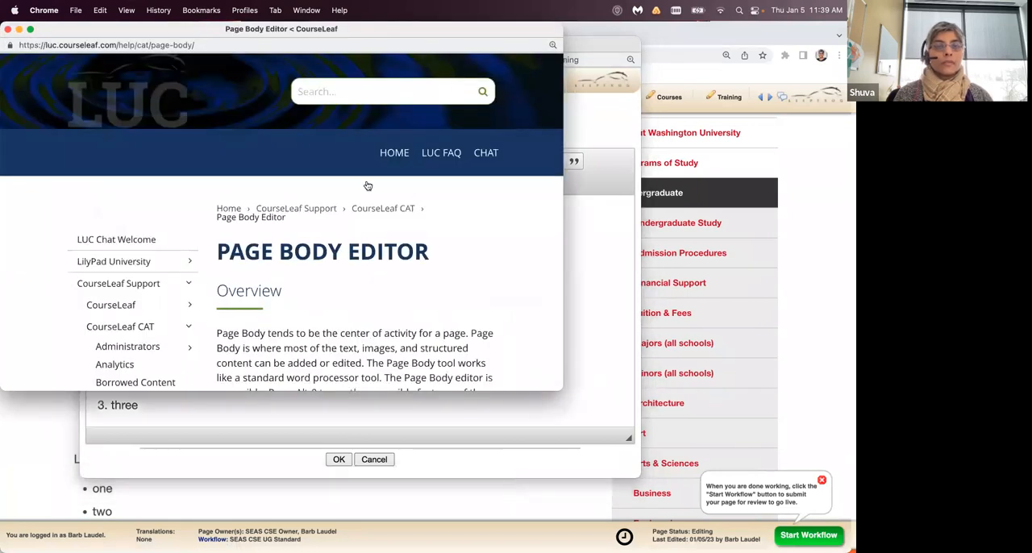
pyautogui.moveTo(559, 387); pyautogui.dragTo(639, 491)
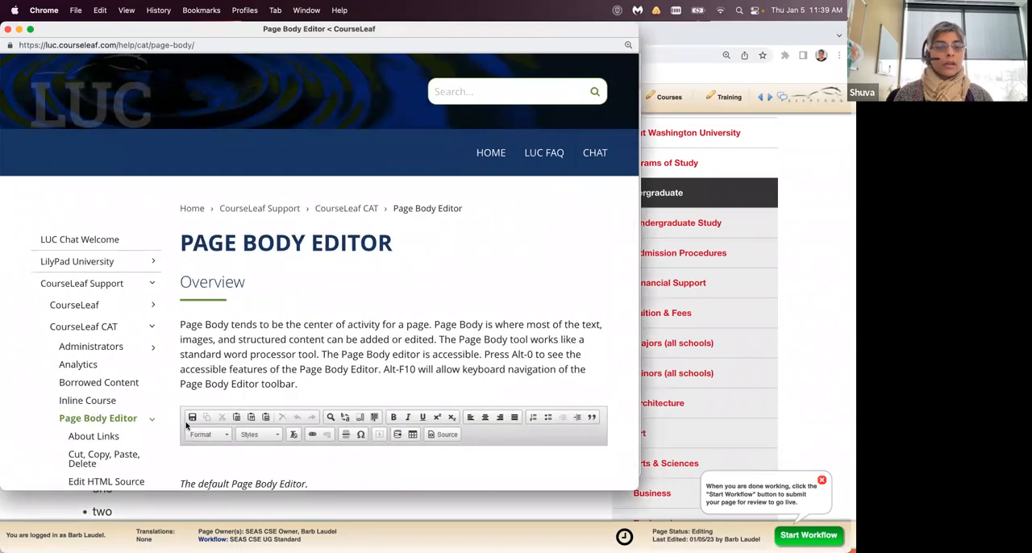
pyautogui.click(82, 402)
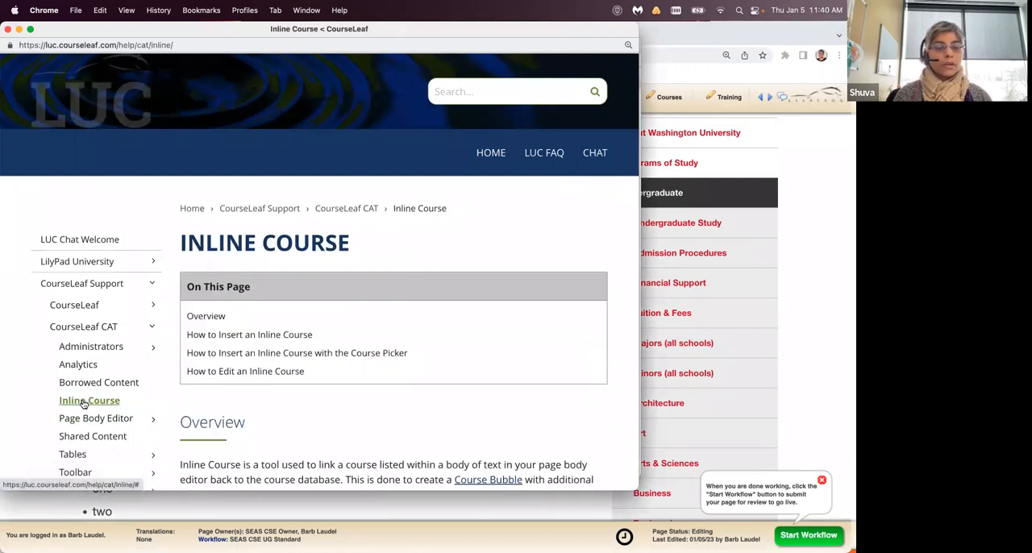
pyautogui.moveTo(633, 484); pyautogui.dragTo(588, 352)
pyautogui.click(576, 282)
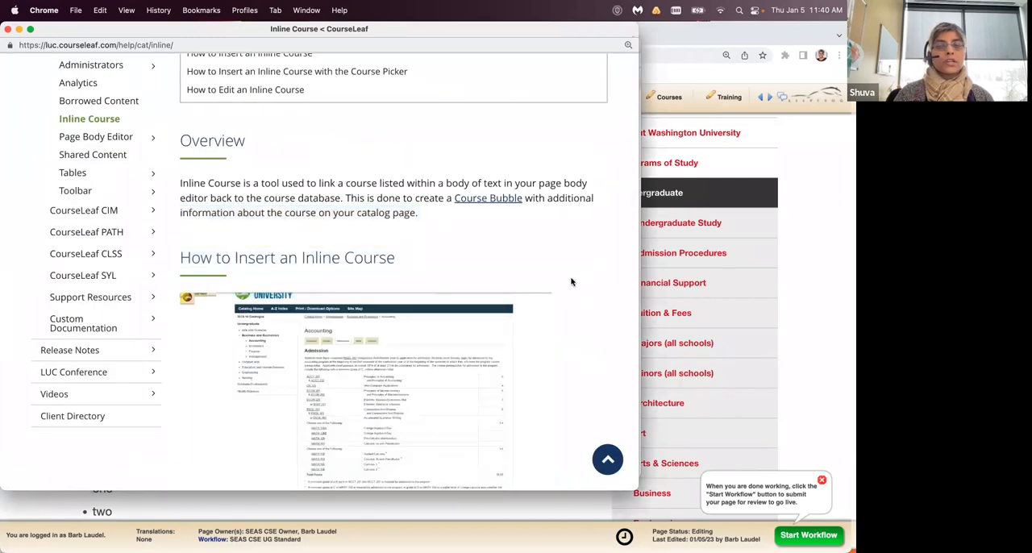
pyautogui.scroll(-5, 571, 282)
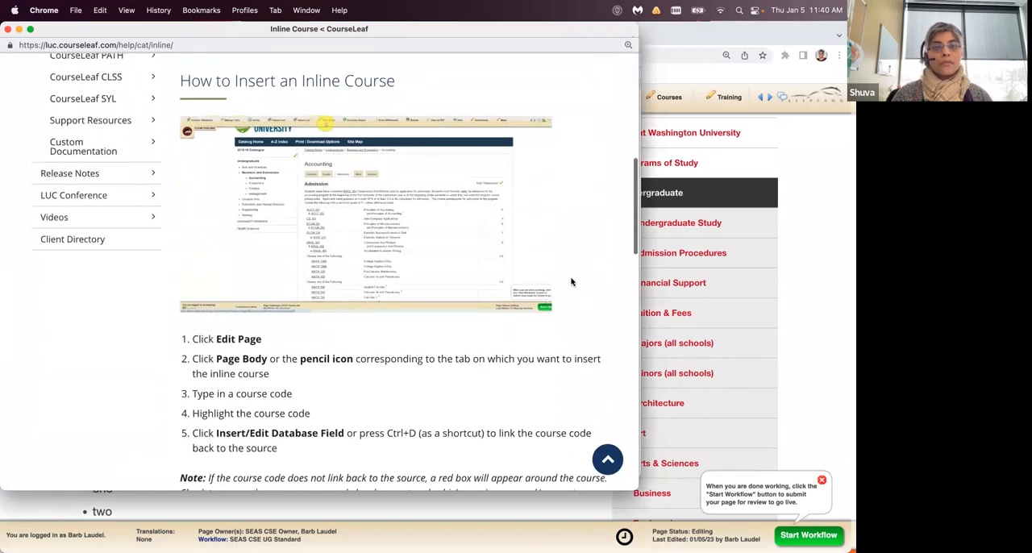
pyautogui.scroll(-7, 571, 281)
pyautogui.scroll(-3, 571, 282)
pyautogui.scroll(-10, 571, 281)
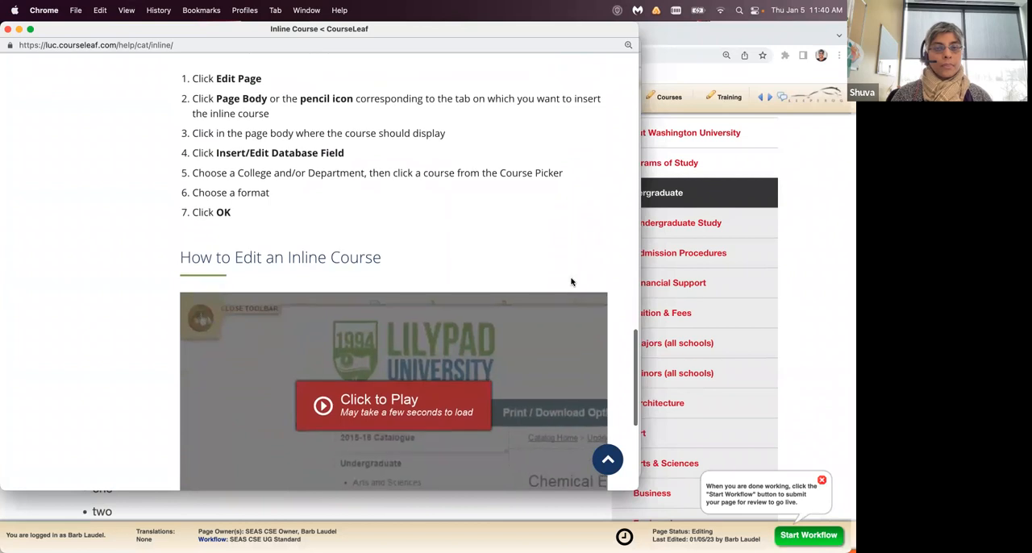
pyautogui.scroll(-3, 571, 279)
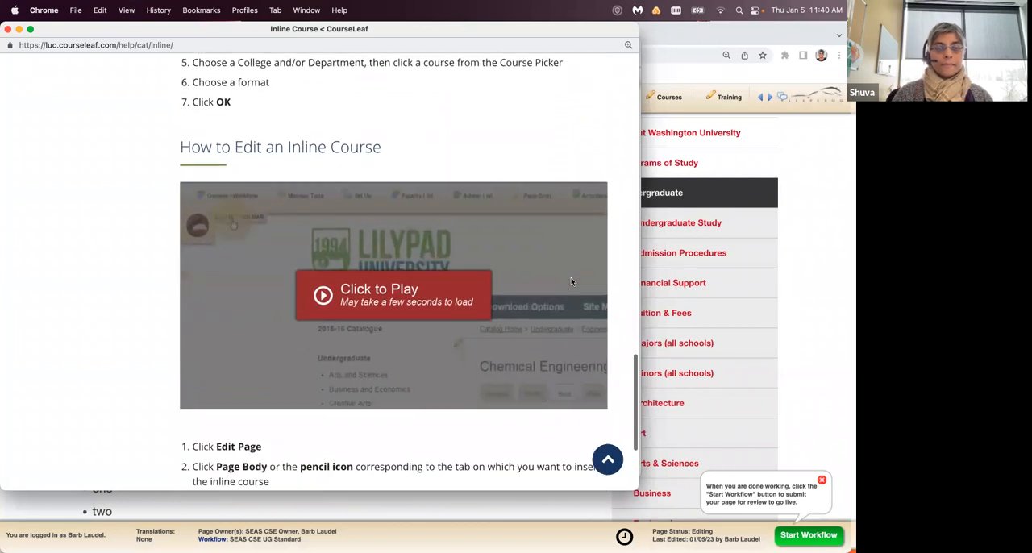
pyautogui.click(7, 30)
# - Add an empty line below the Japan 104D inline course and save the Training content
pyautogui.click(338, 391)
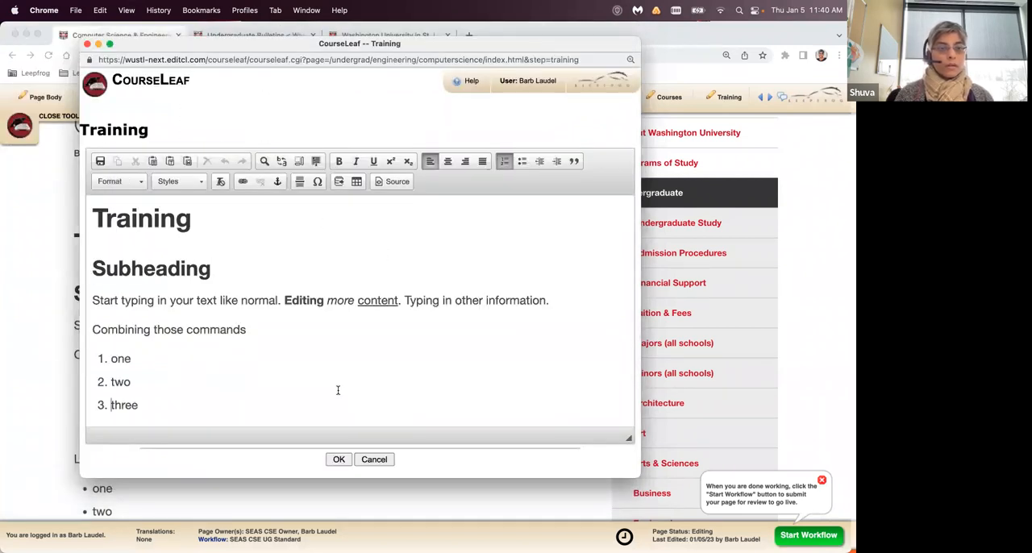
pyautogui.scroll(-10, 338, 391)
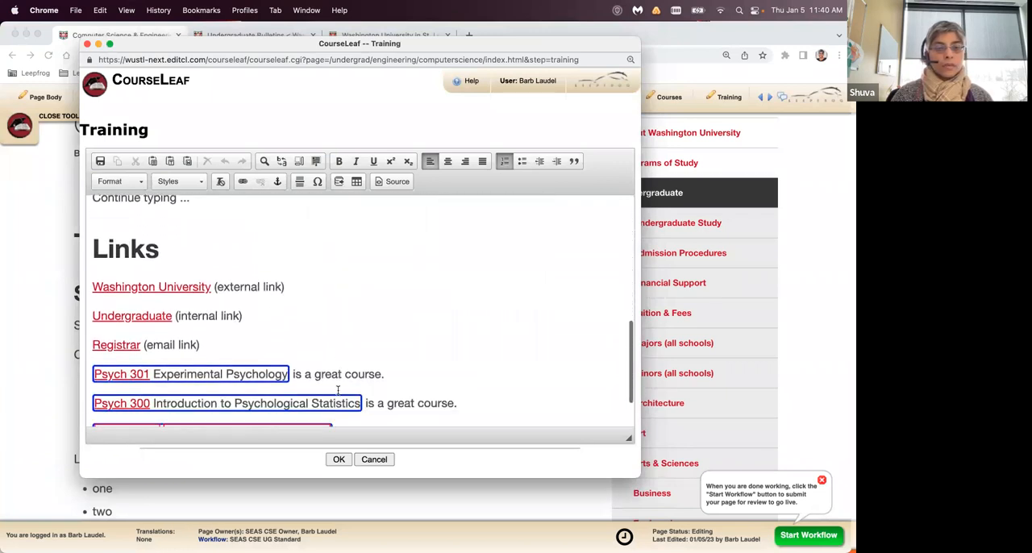
pyautogui.click(358, 400)
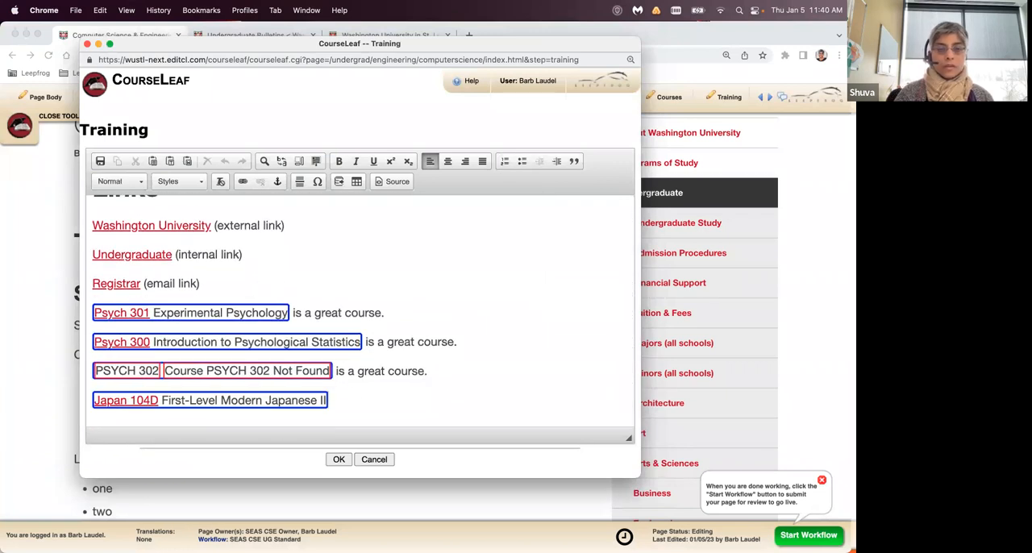
pyautogui.press('Return')
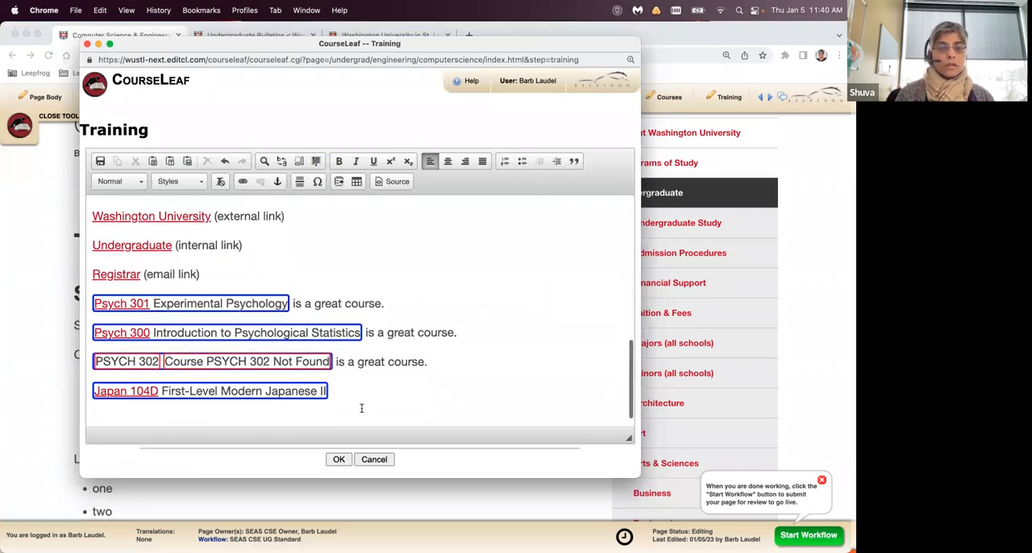
pyautogui.click(338, 459)
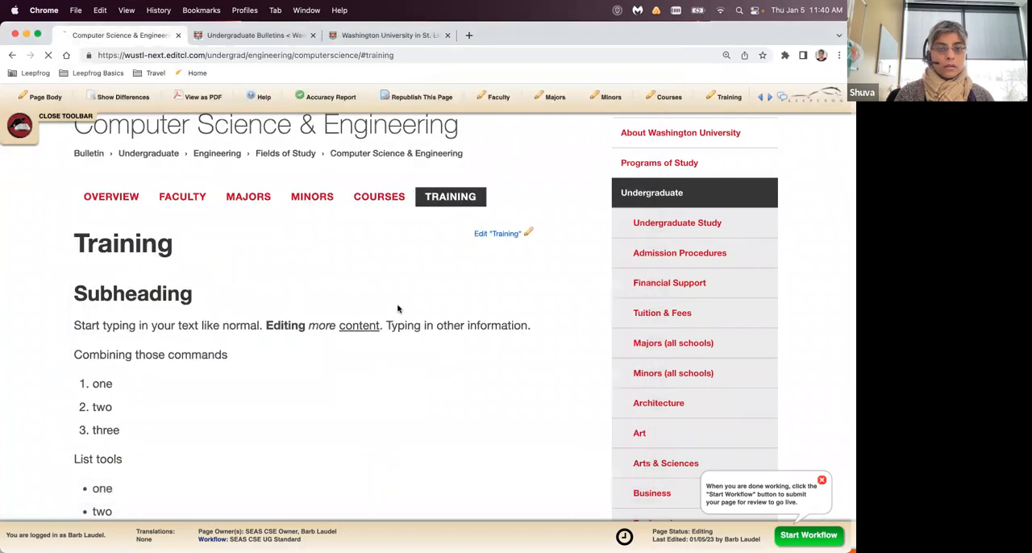
# - Open the Bachelor of Science in Computer Engineering page from the Majors list and examine its Core Requirements course table
pyautogui.click(256, 199)
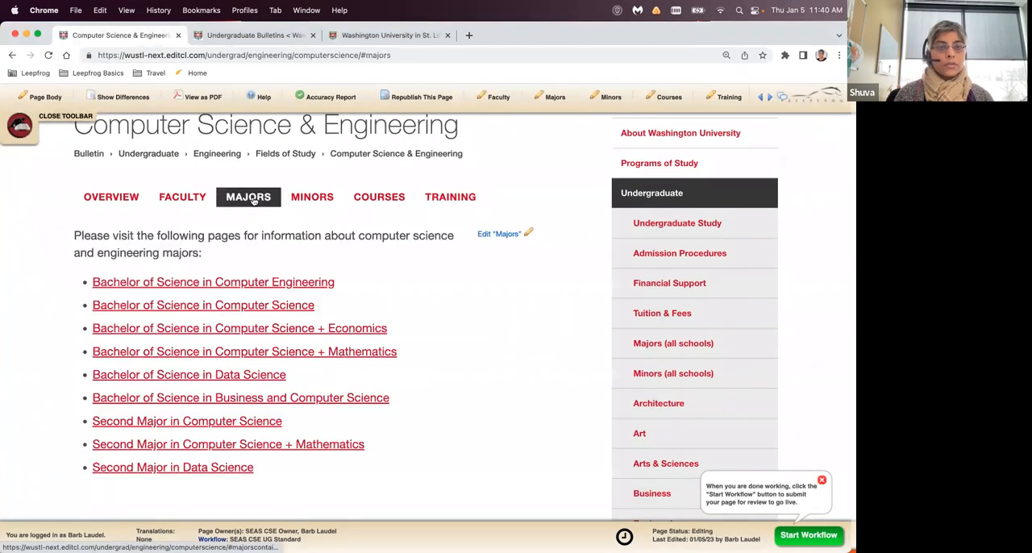
pyautogui.click(289, 273)
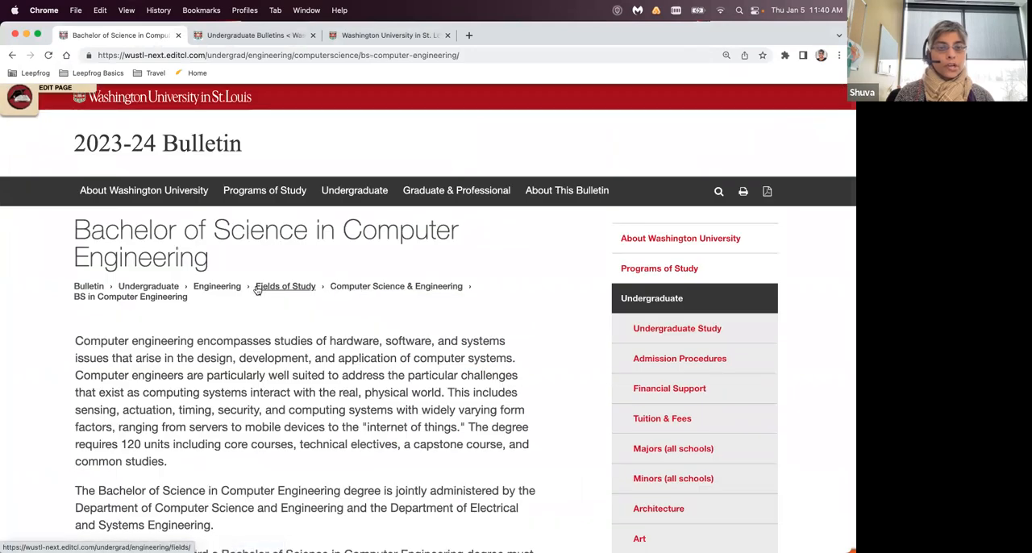
pyautogui.scroll(-10, 321, 323)
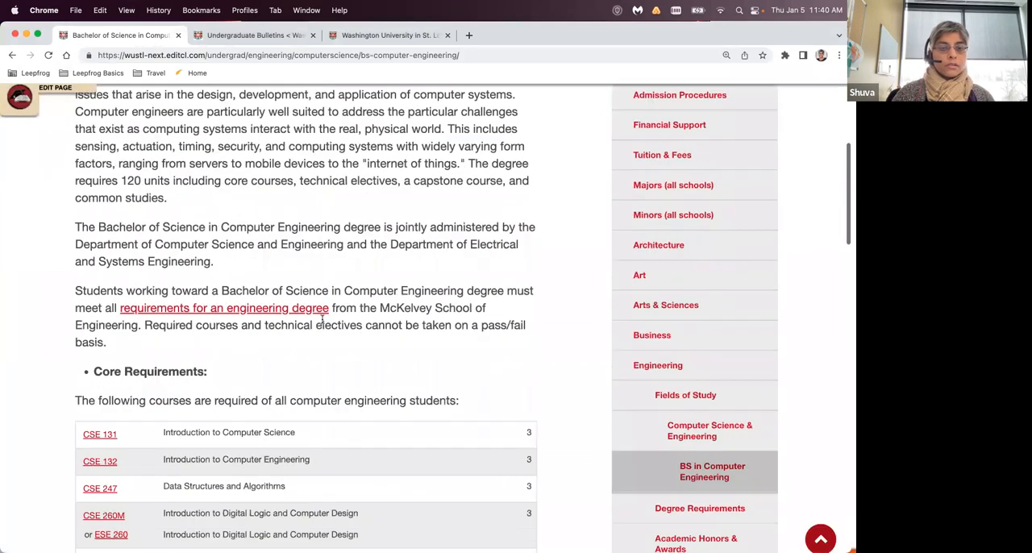
pyautogui.scroll(-2, 322, 323)
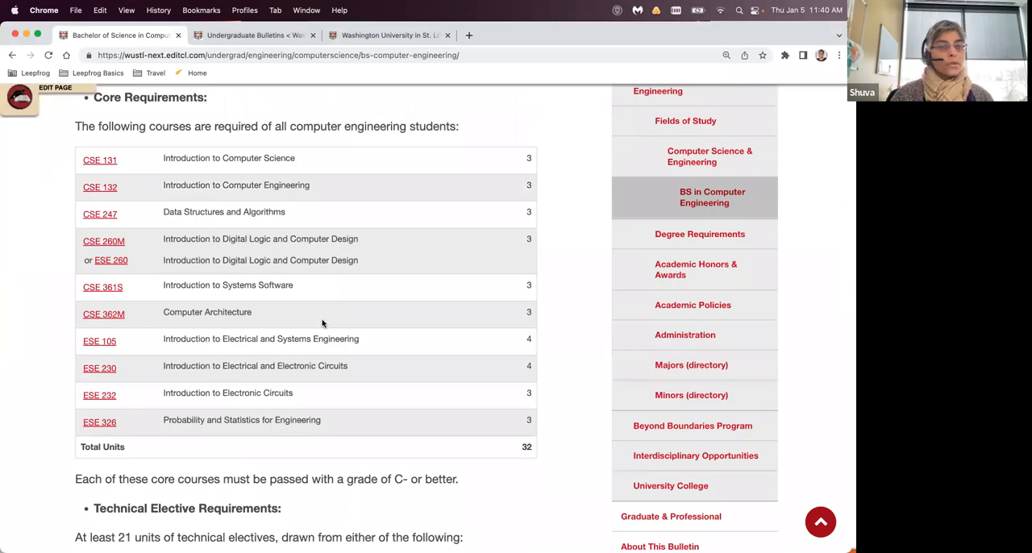
pyautogui.scroll(8, 321, 323)
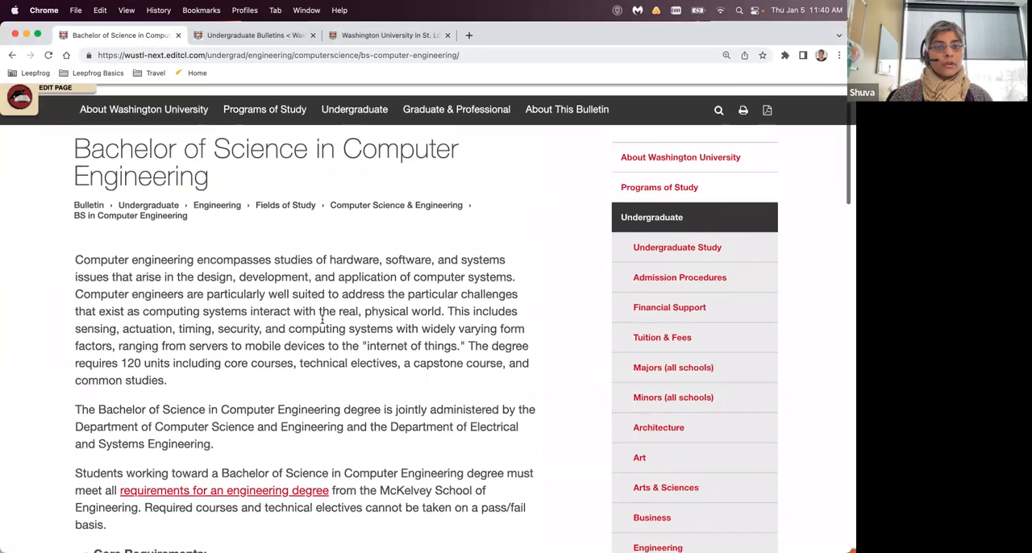
pyautogui.scroll(-2, 322, 322)
pyautogui.scroll(-9, 321, 324)
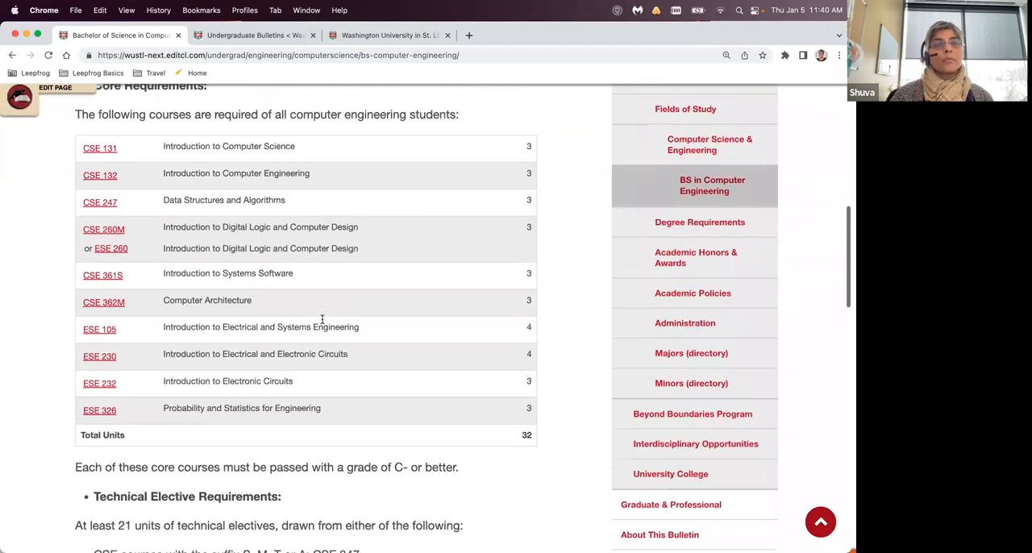
pyautogui.scroll(1, 321, 320)
pyautogui.scroll(-1, 322, 320)
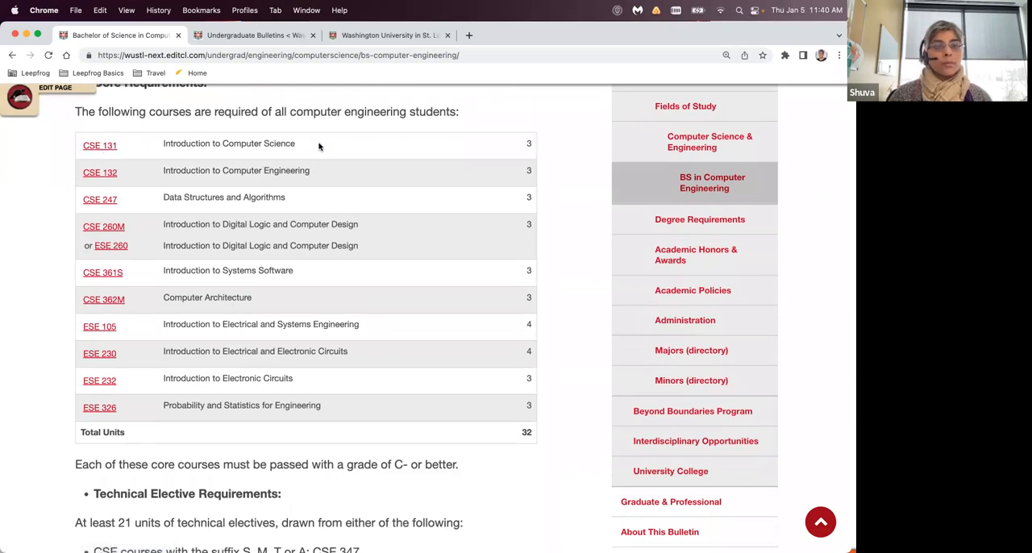
# - View the CSE 131 course description from the Core Requirements table, close it, and return to the Majors list
pyautogui.click(92, 151)
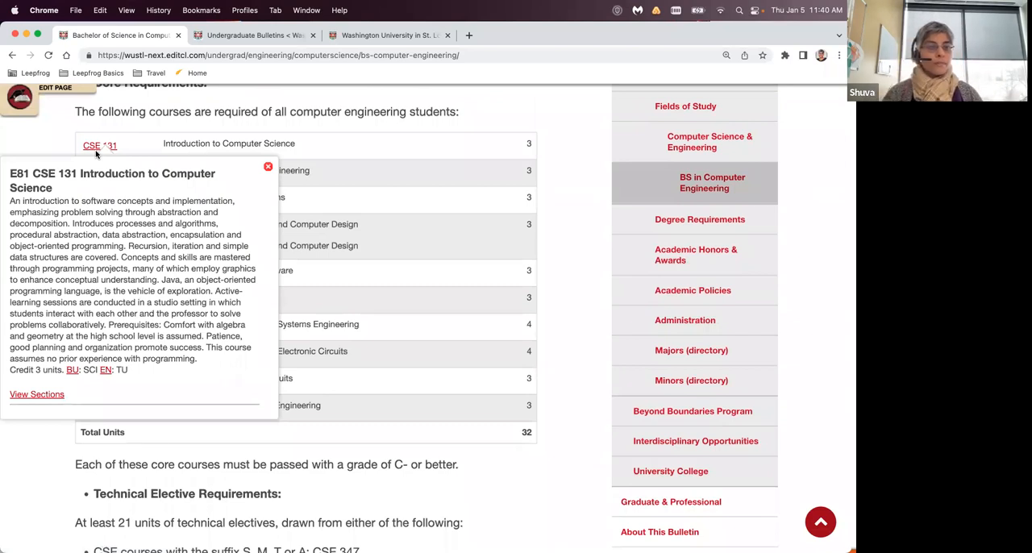
pyautogui.click(268, 167)
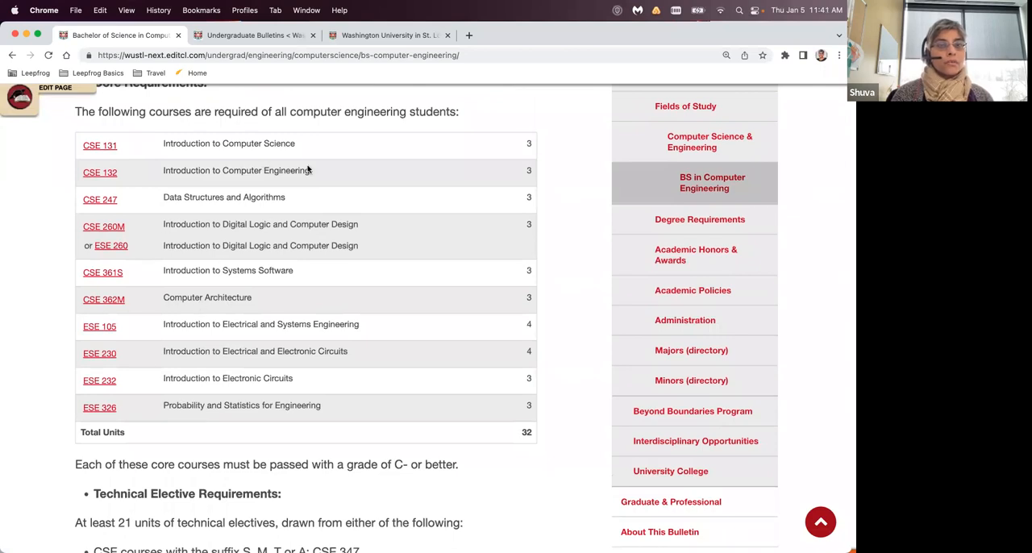
pyautogui.click(12, 56)
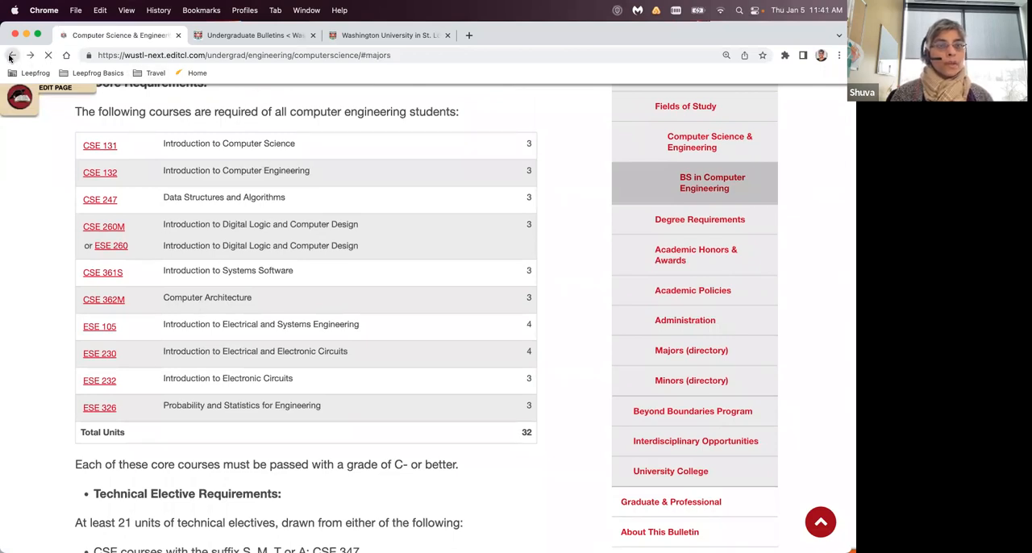
# - Open the Training tab's content for editing and add a line reading "Tables" below the Japan 104D inline course
pyautogui.click(446, 198)
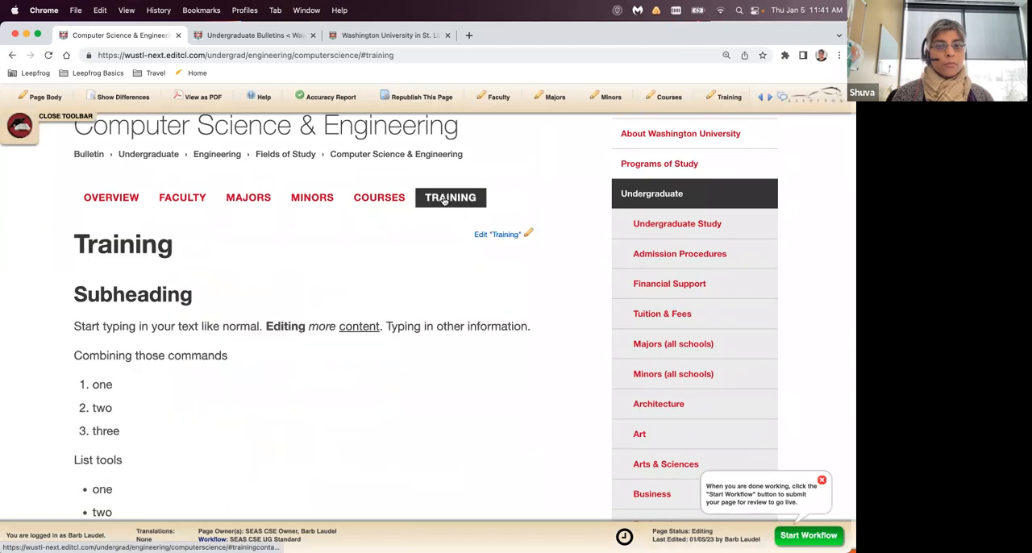
pyautogui.click(516, 235)
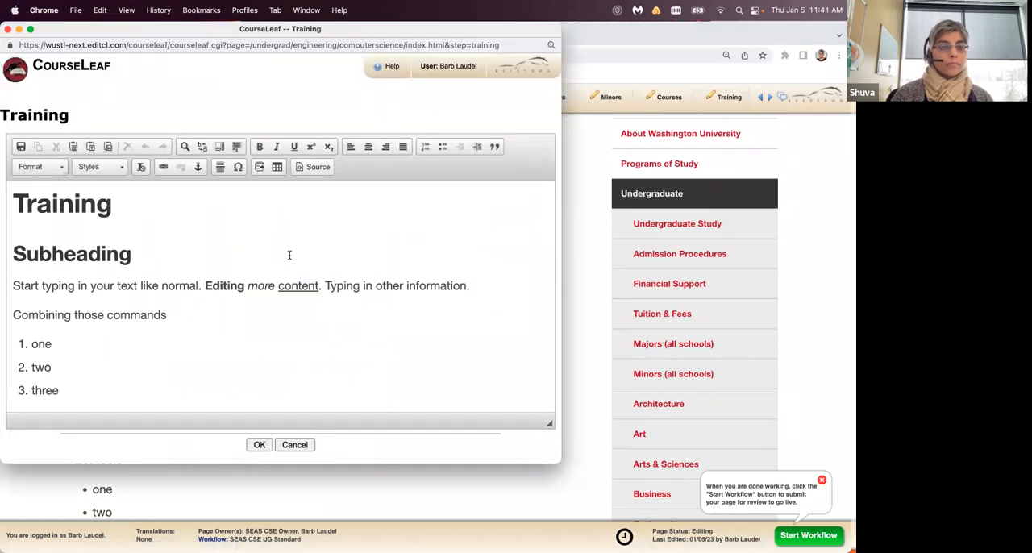
pyautogui.scroll(-10, 289, 255)
pyautogui.click(304, 385)
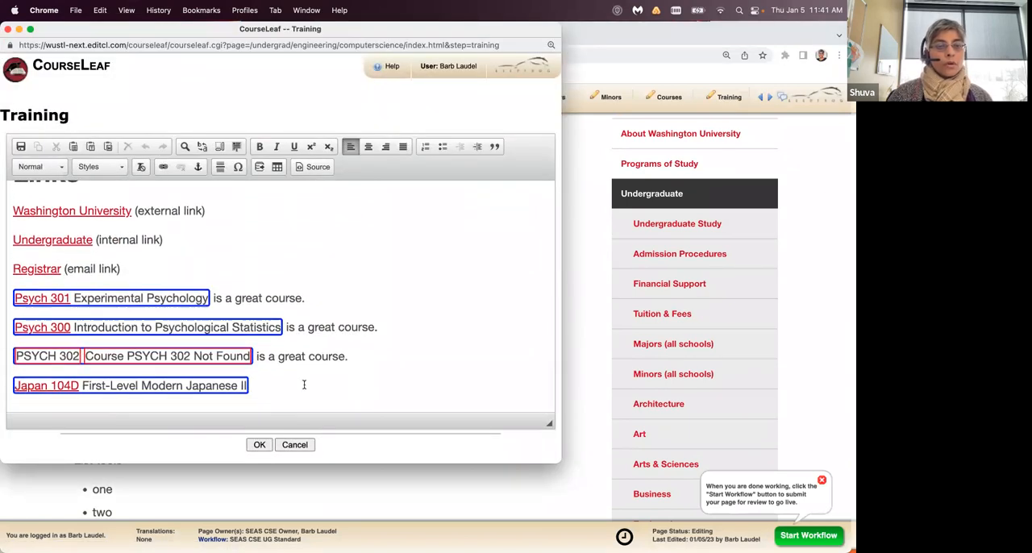
pyautogui.press('Return')
pyautogui.write('Tables')
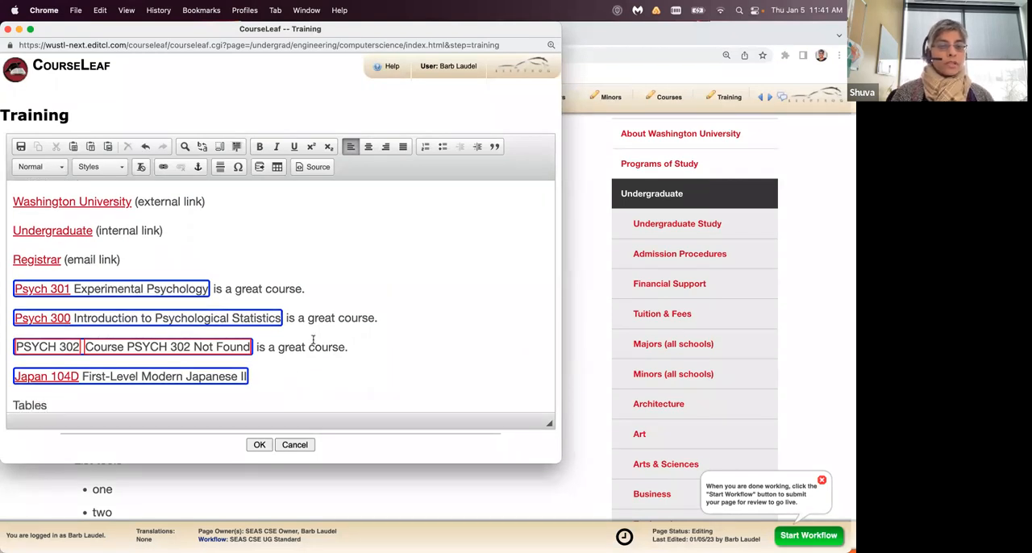
pyautogui.scroll(-1, 313, 340)
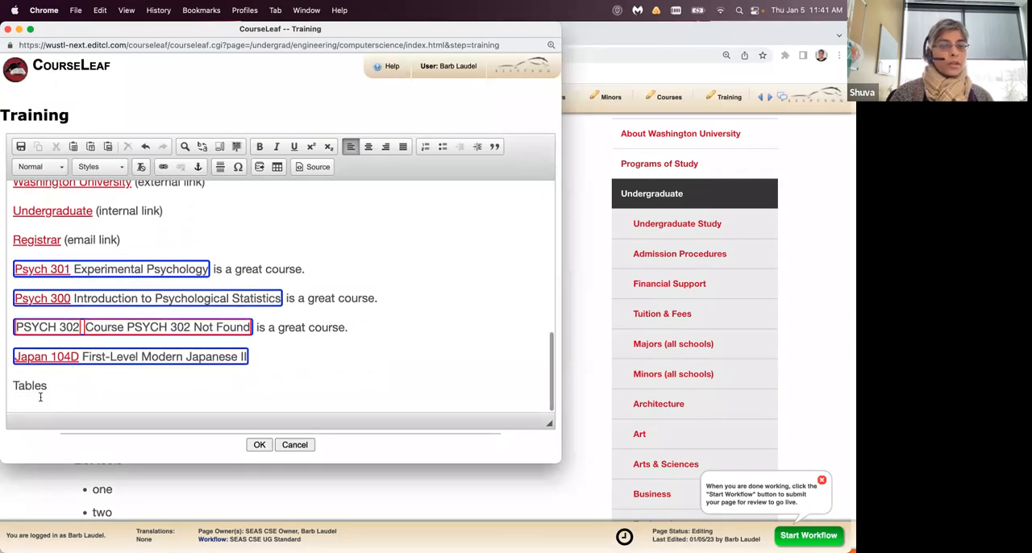
# - Format the "Tables" line as Heading 2 and add an empty line beneath it
pyautogui.moveTo(48, 387); pyautogui.dragTo(2, 388)
pyautogui.click(39, 166)
pyautogui.click(69, 233)
pyautogui.scroll(-1, 237, 363)
pyautogui.click(210, 368)
pyautogui.press('Return')
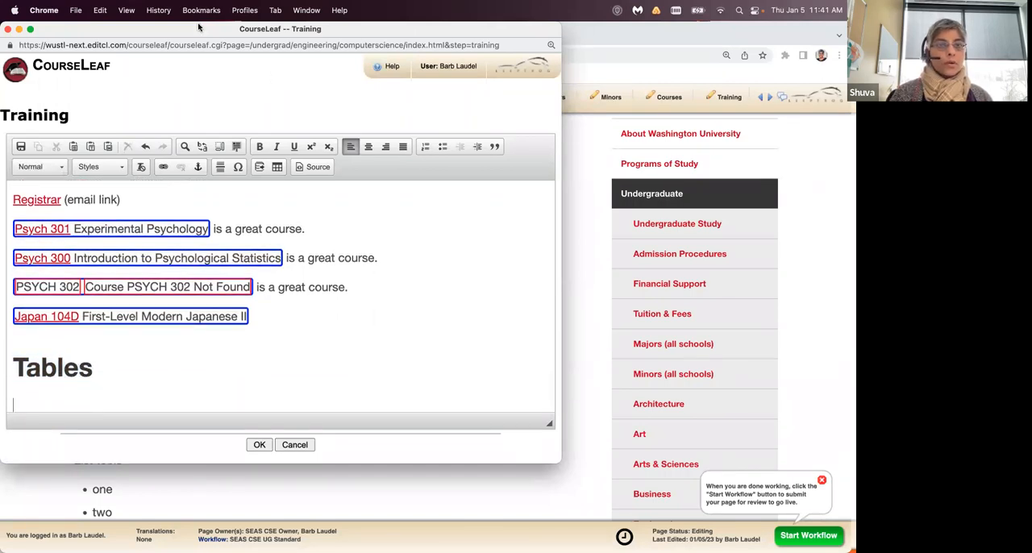
# - Start a Course List formatted table below the Tables heading and list the McKelvey School of Engineering's E60 General Engineering (Engr) courses
pyautogui.moveTo(201, 28); pyautogui.dragTo(344, 28)
pyautogui.scroll(-1, 320, 331)
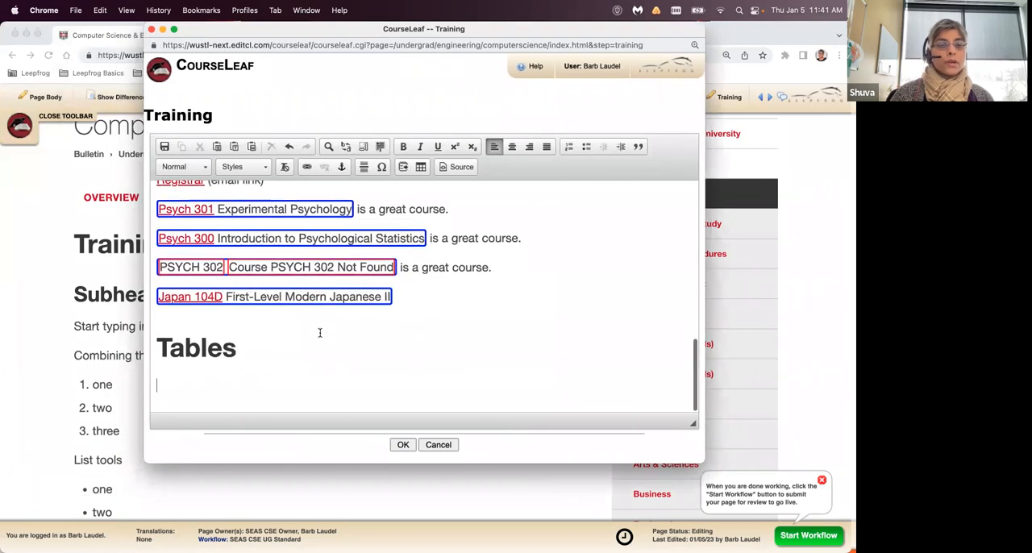
pyautogui.click(420, 167)
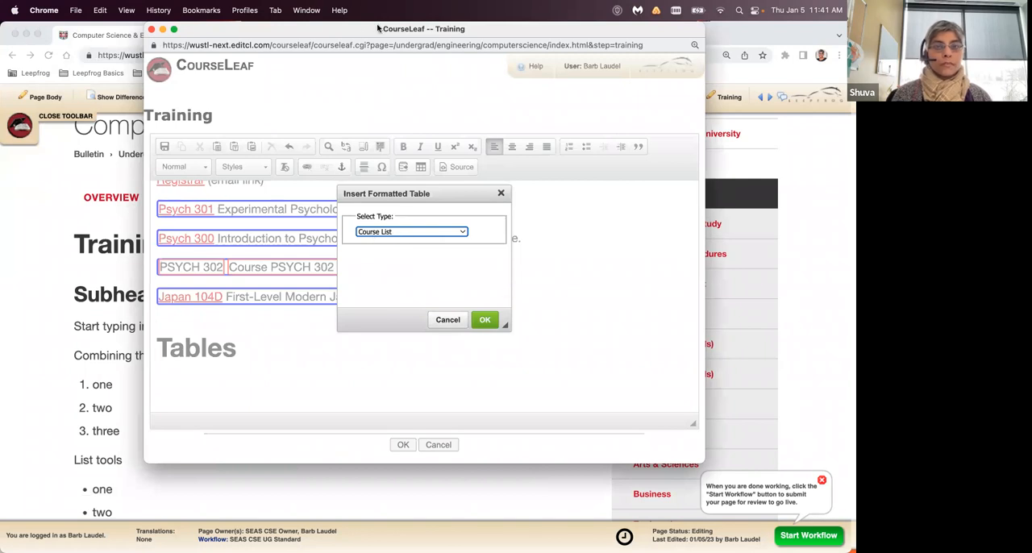
pyautogui.click(484, 320)
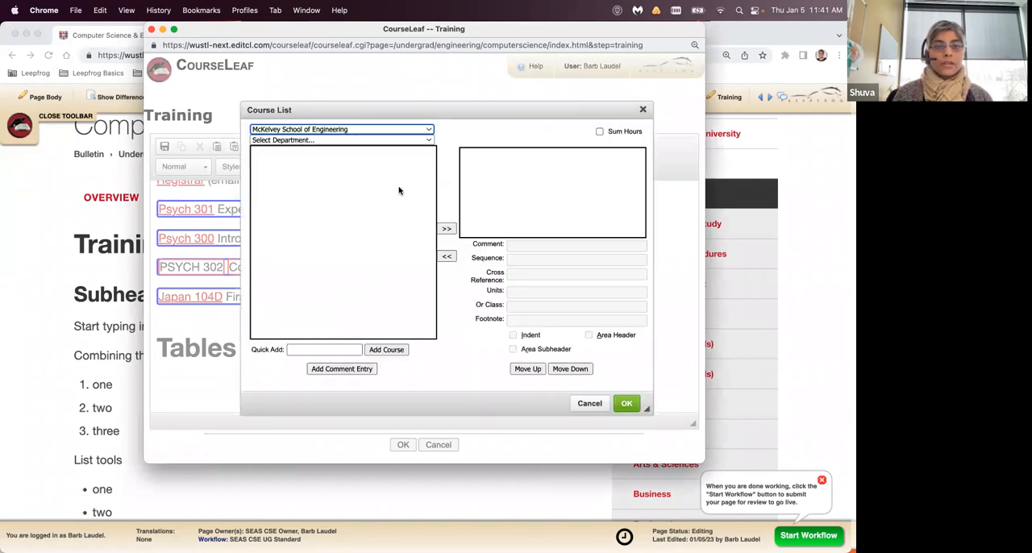
pyautogui.click(410, 140)
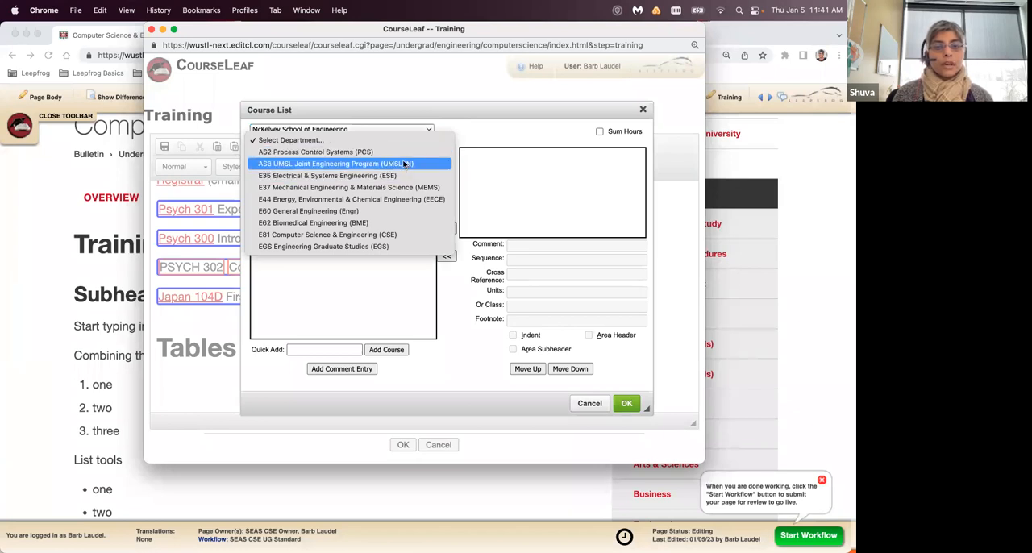
pyautogui.click(391, 210)
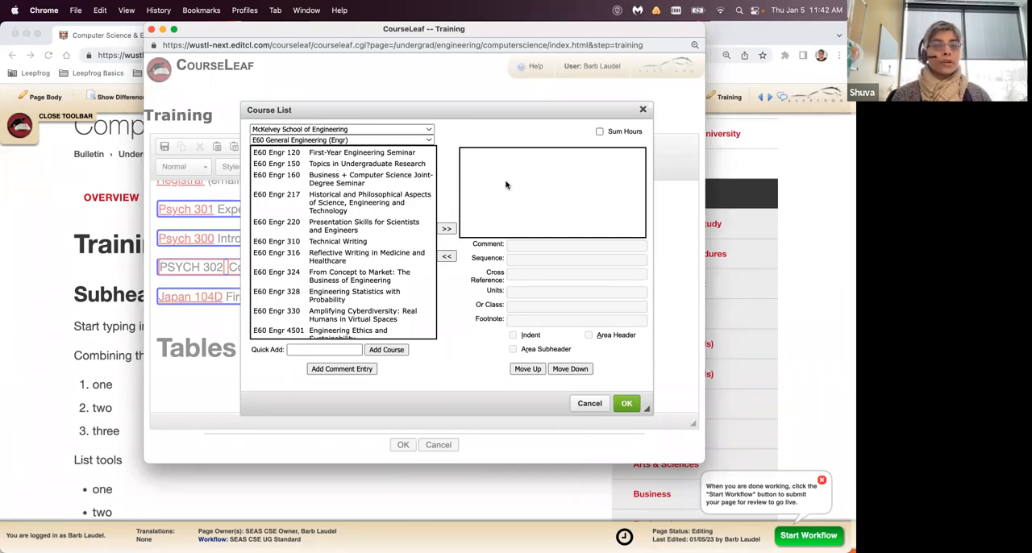
# - Add Engr 120, 150, 160, 220, 310 and 316 to the course list and insert the table into the page
pyautogui.click(392, 154)
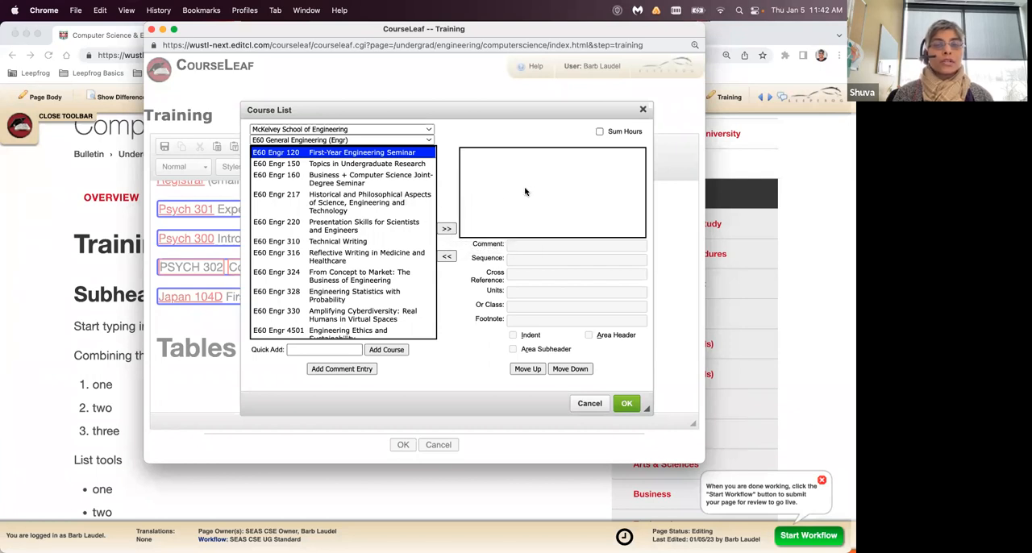
pyautogui.click(446, 231)
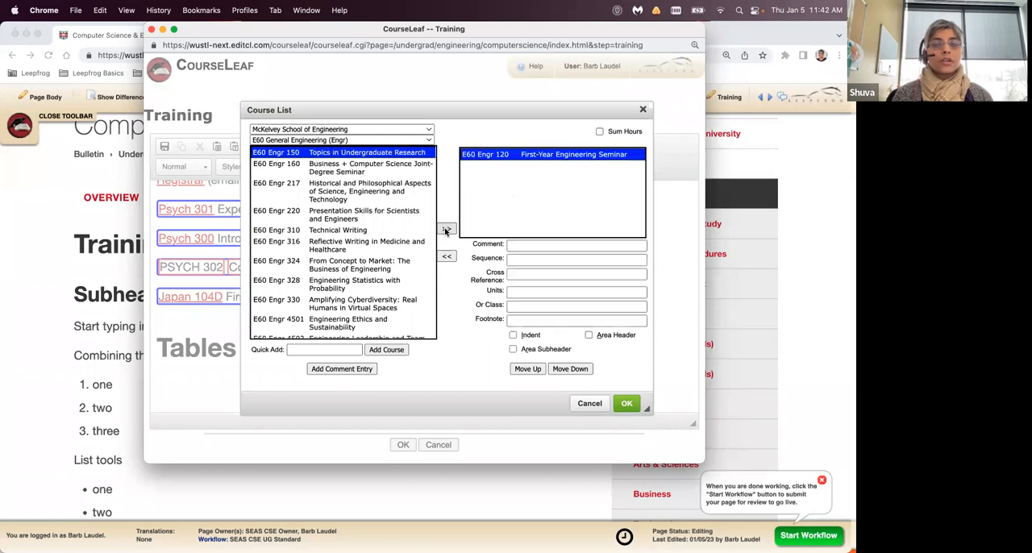
pyautogui.click(446, 230)
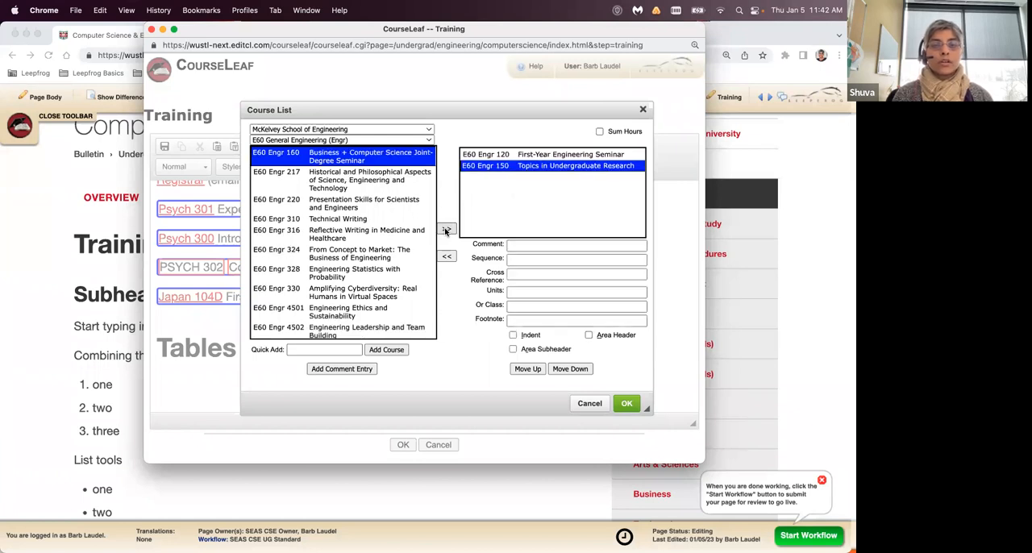
pyautogui.click(446, 231)
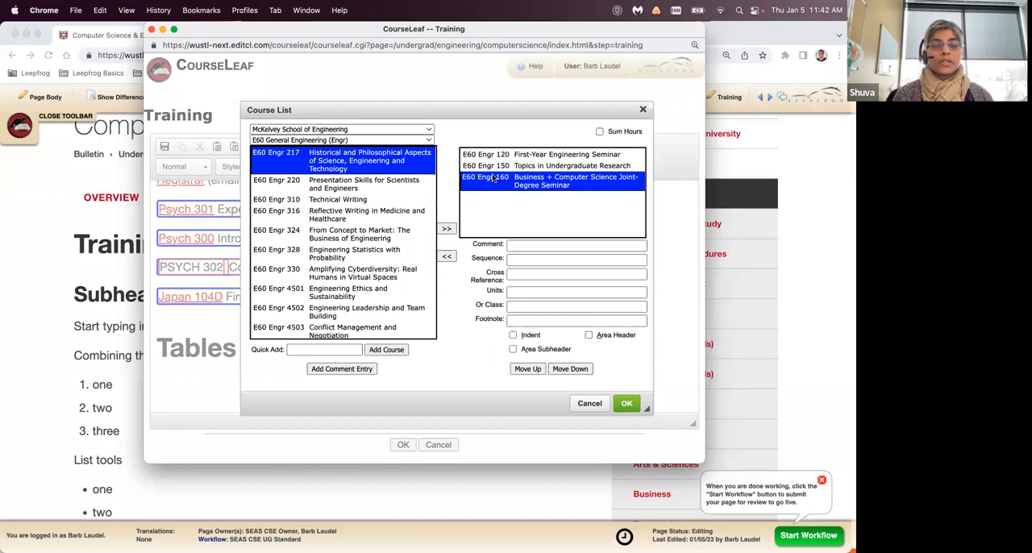
pyautogui.click(311, 186)
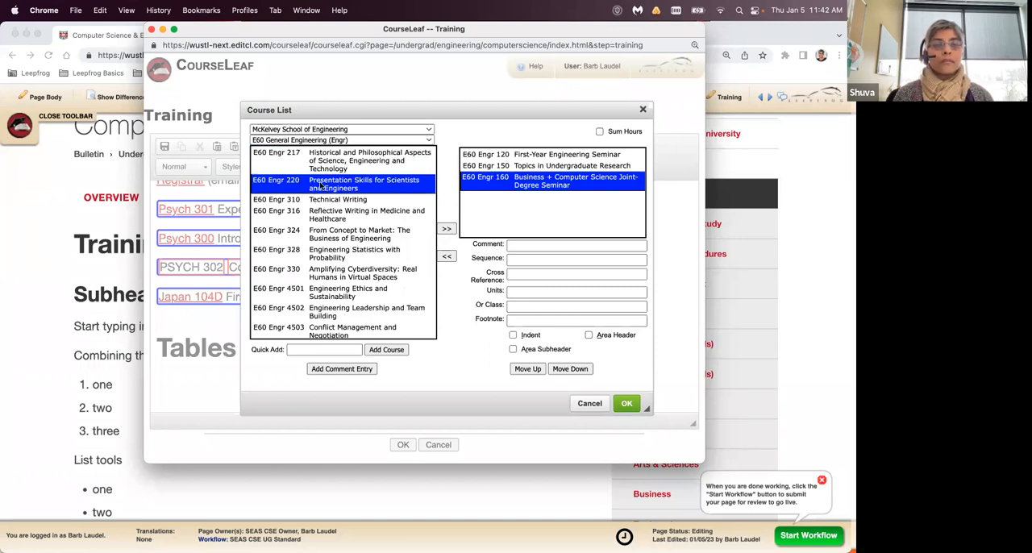
pyautogui.doubleClick(320, 185)
pyautogui.doubleClick(320, 185)
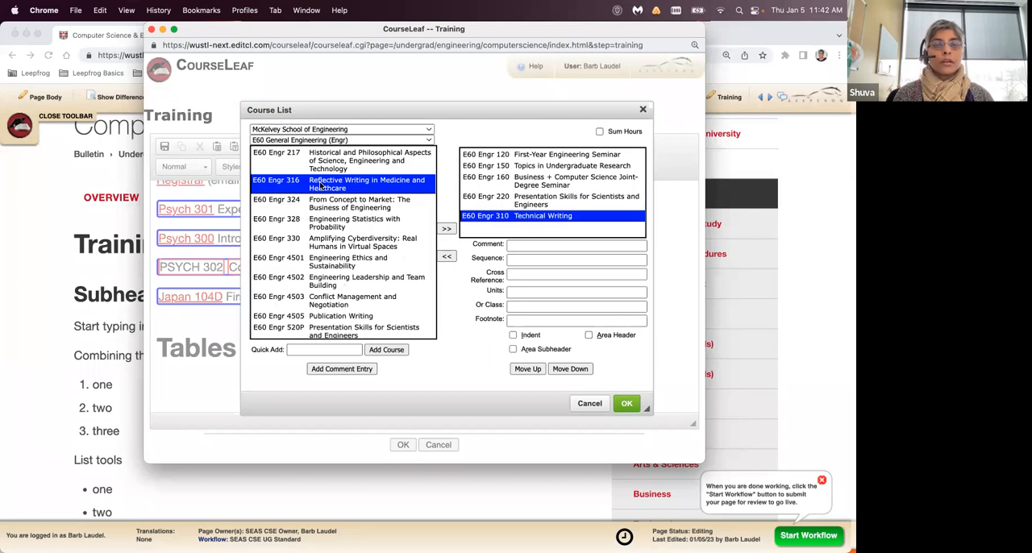
pyautogui.doubleClick(320, 186)
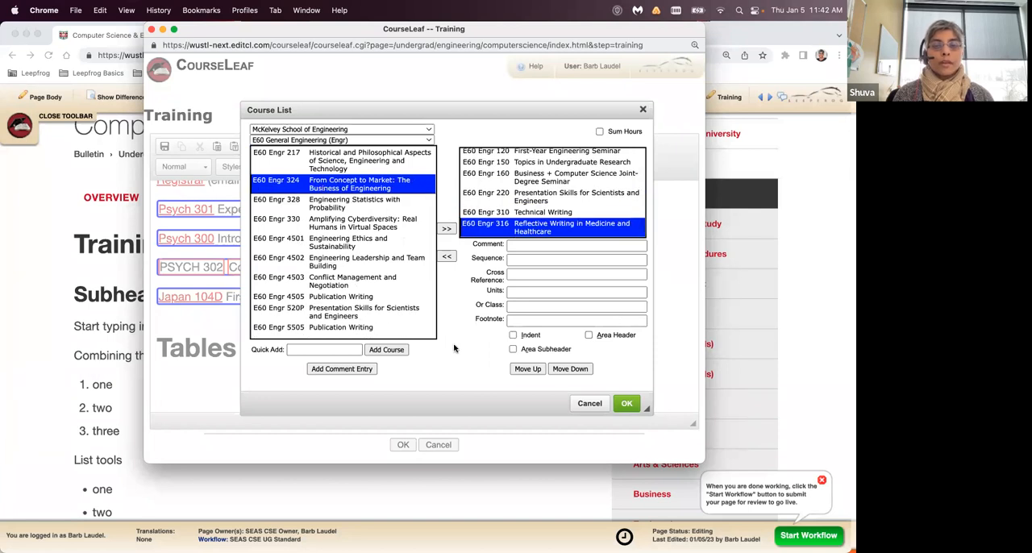
pyautogui.click(640, 403)
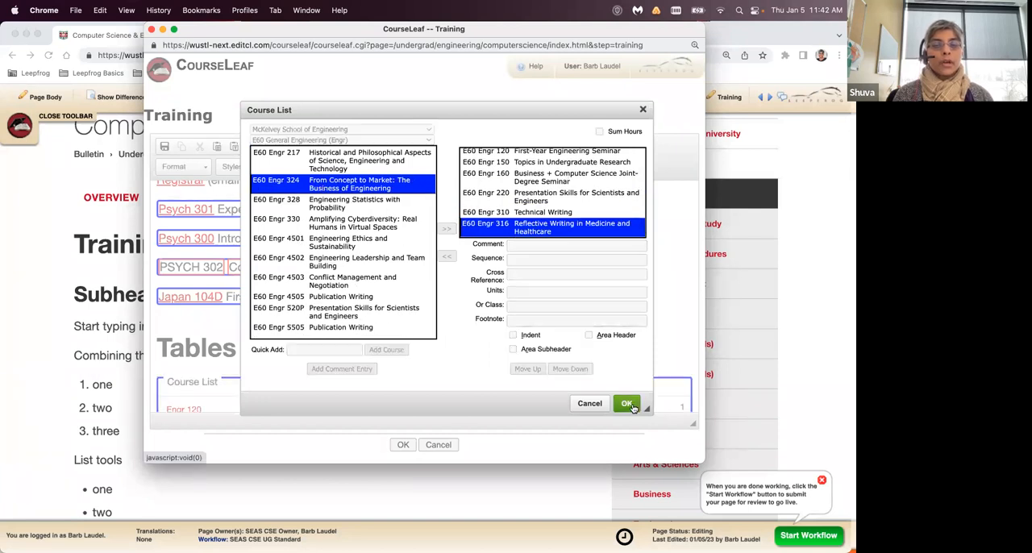
pyautogui.scroll(-5, 523, 331)
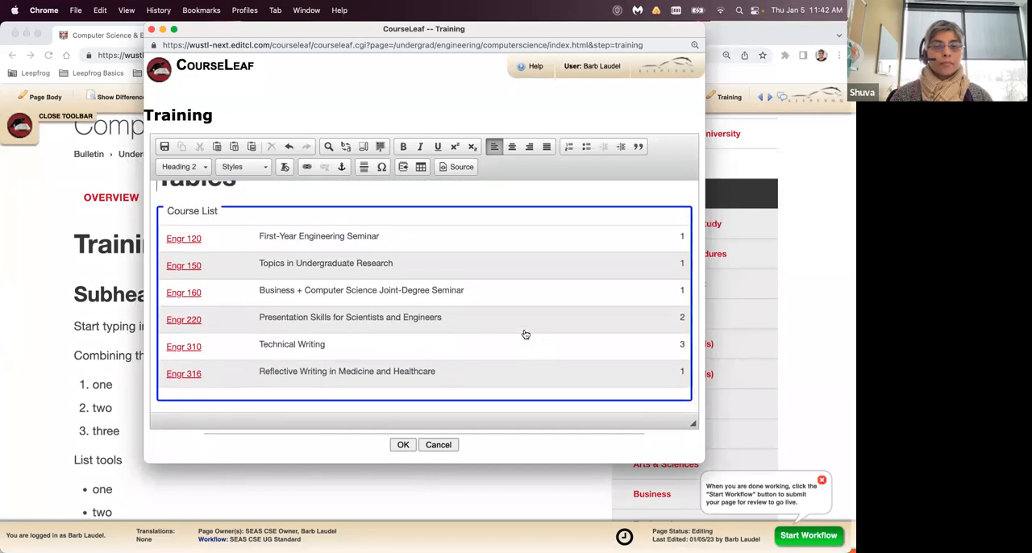
pyautogui.scroll(-1, 525, 326)
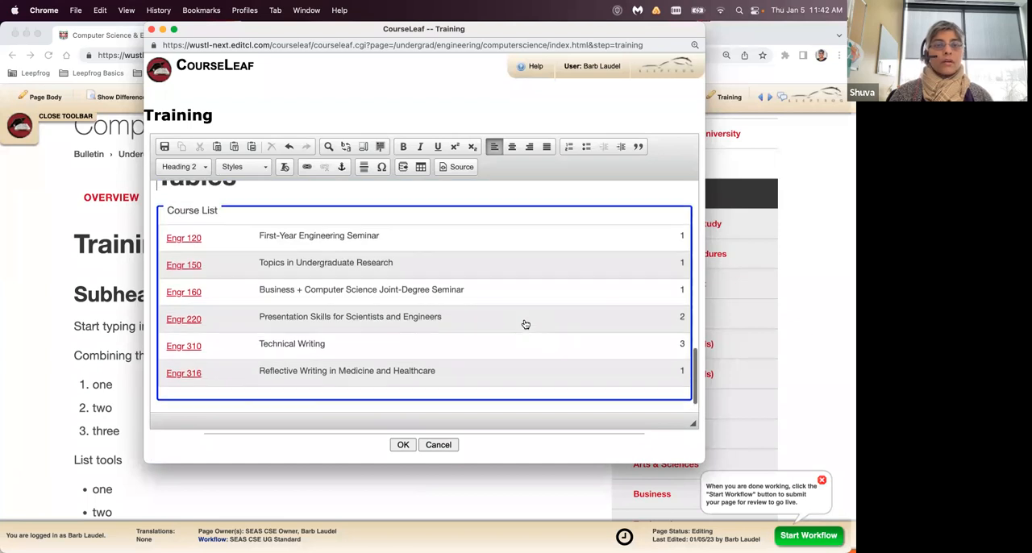
pyautogui.scroll(-1, 525, 324)
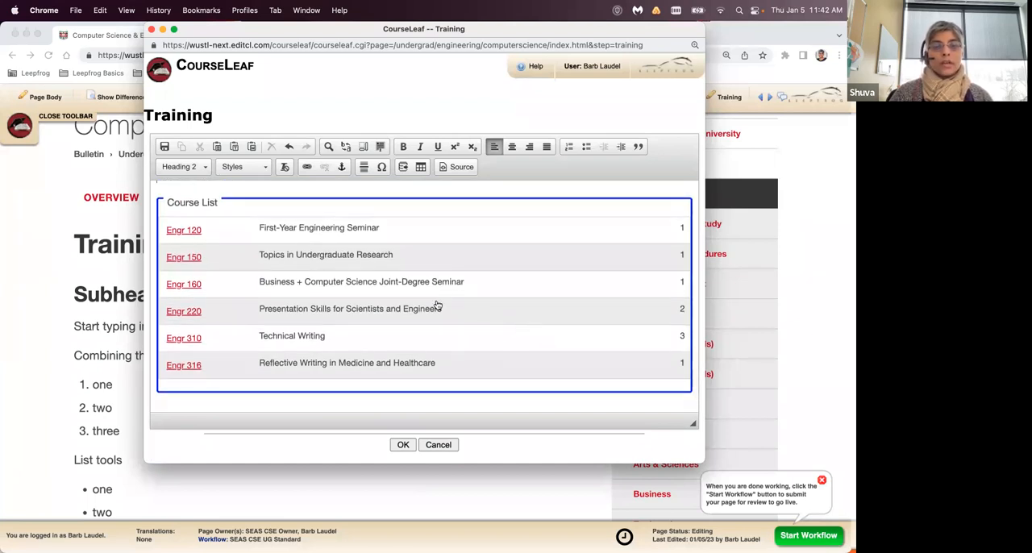
# - Reopen the course list table and enable Sum Hours so it includes a total units row
pyautogui.doubleClick(530, 280)
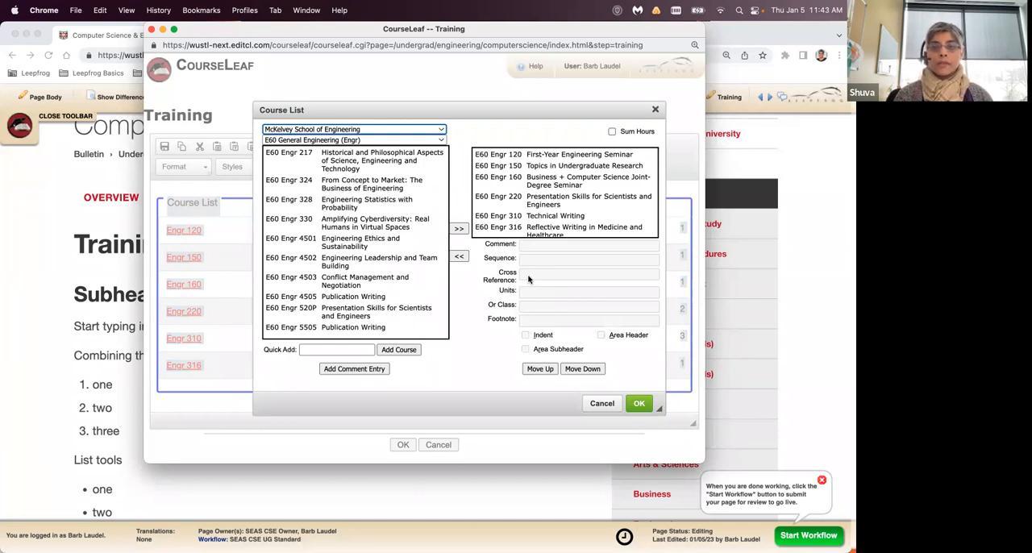
pyautogui.click(613, 131)
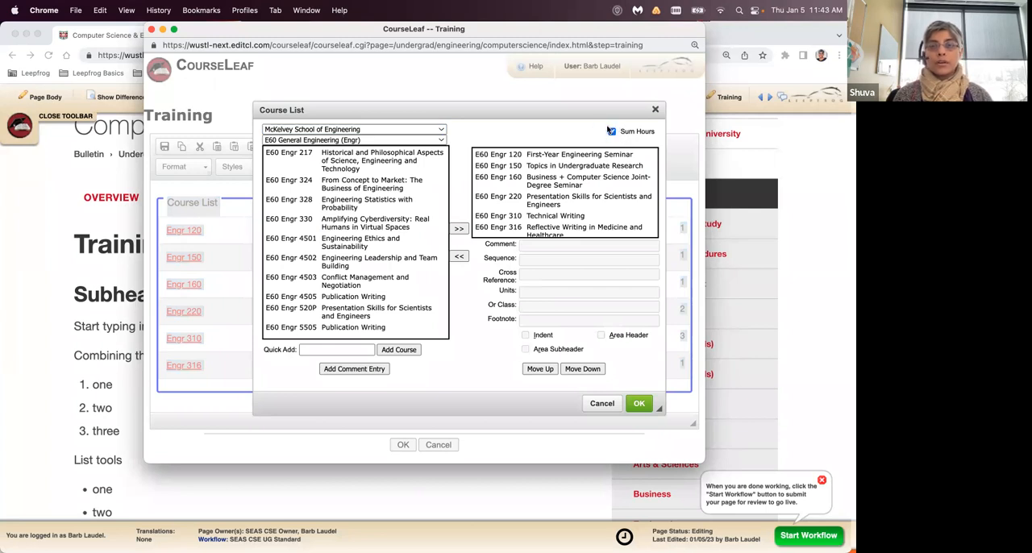
pyautogui.click(639, 403)
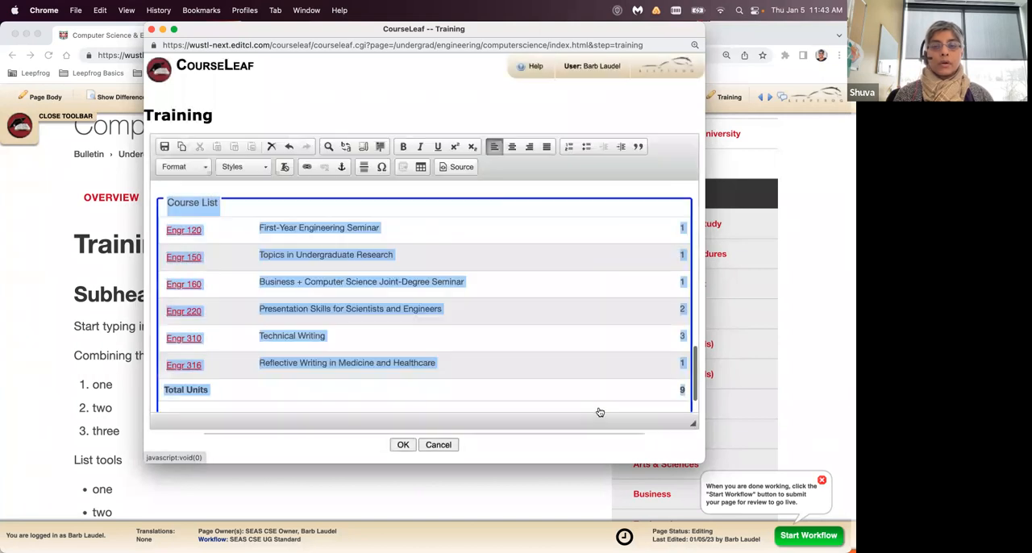
pyautogui.click(587, 190)
pyautogui.scroll(-1, 588, 311)
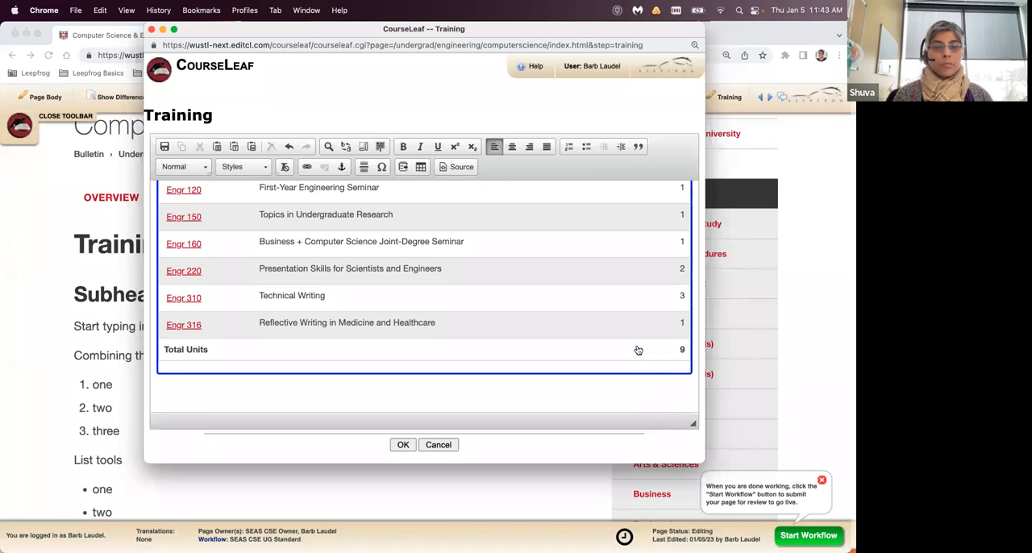
# - Edit the course list table to give Engr 316, Reflective Writing in Medicine and Healthcare, the footnote symbol 1
pyautogui.doubleClick(579, 267)
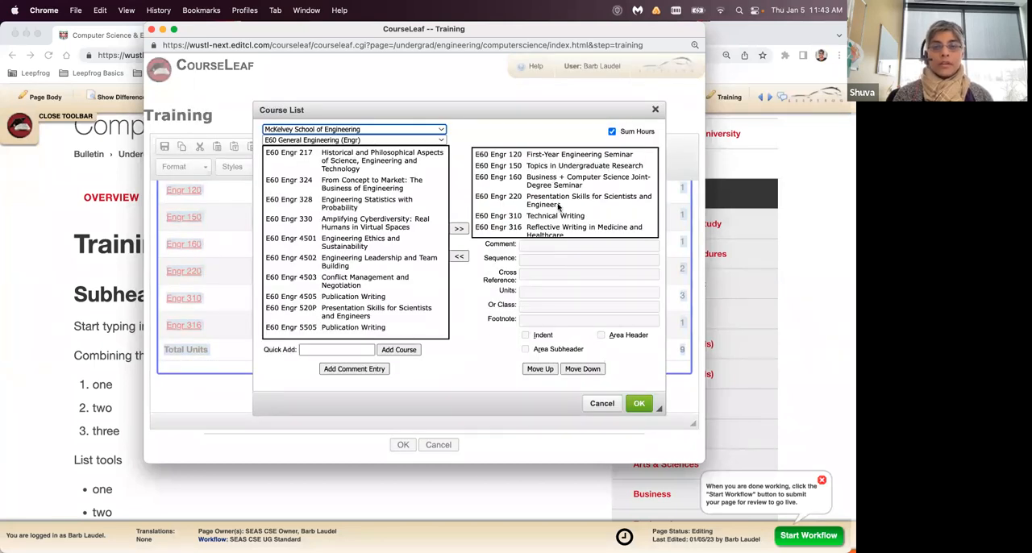
pyautogui.scroll(-1, 558, 207)
pyautogui.click(558, 229)
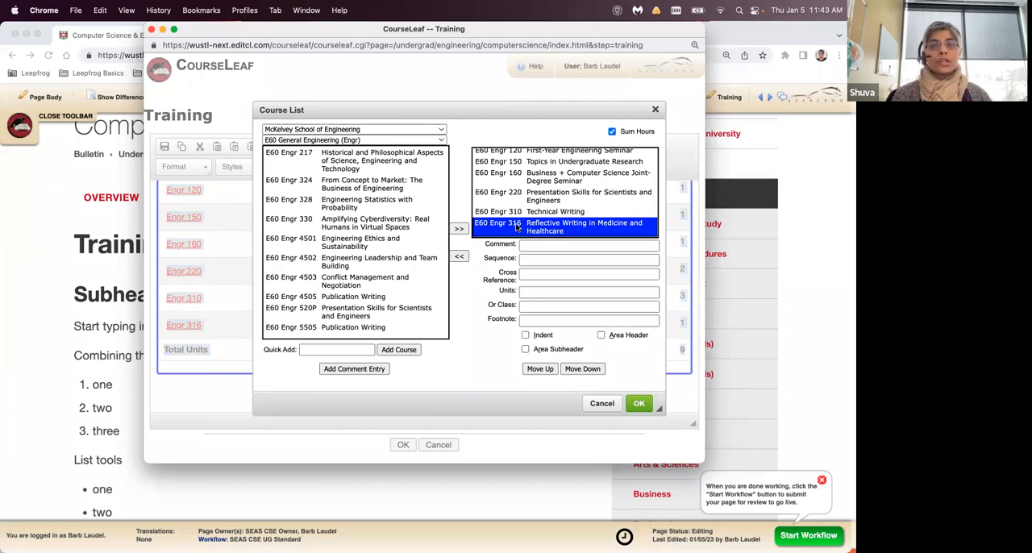
pyautogui.click(540, 323)
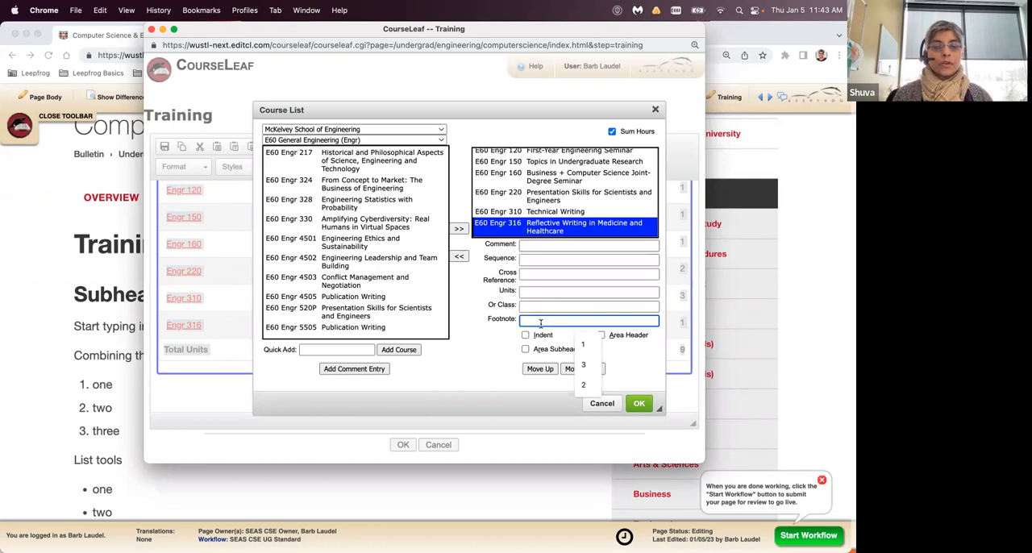
pyautogui.click(589, 342)
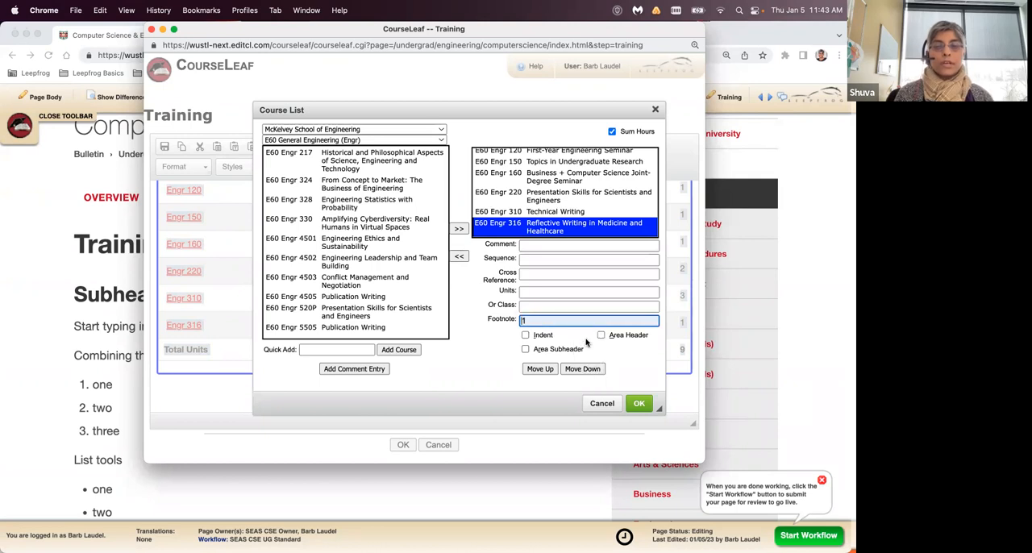
pyautogui.click(639, 404)
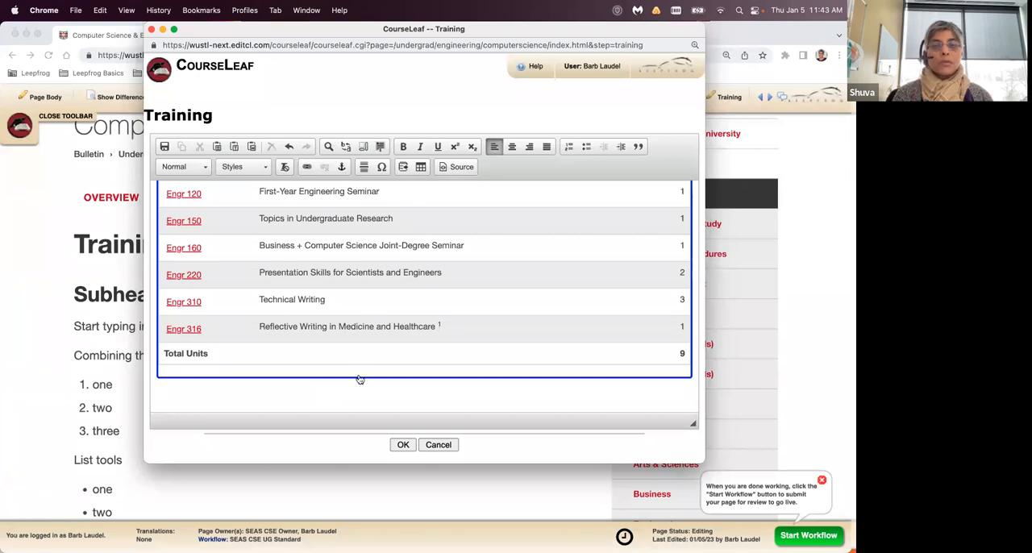
# - Start a Footnotes formatted table below the course list and give its first footnote the symbol 1
pyautogui.click(420, 168)
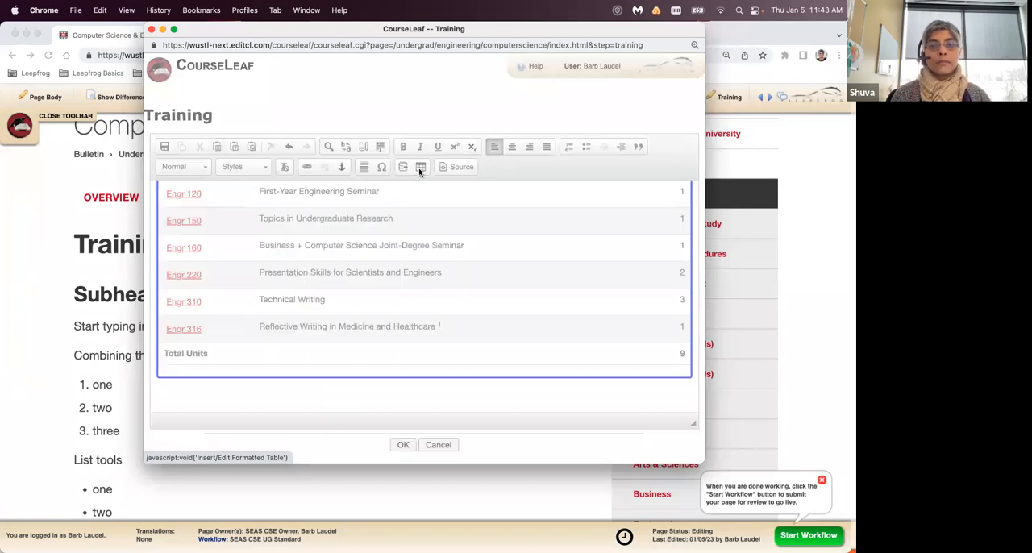
pyautogui.click(463, 233)
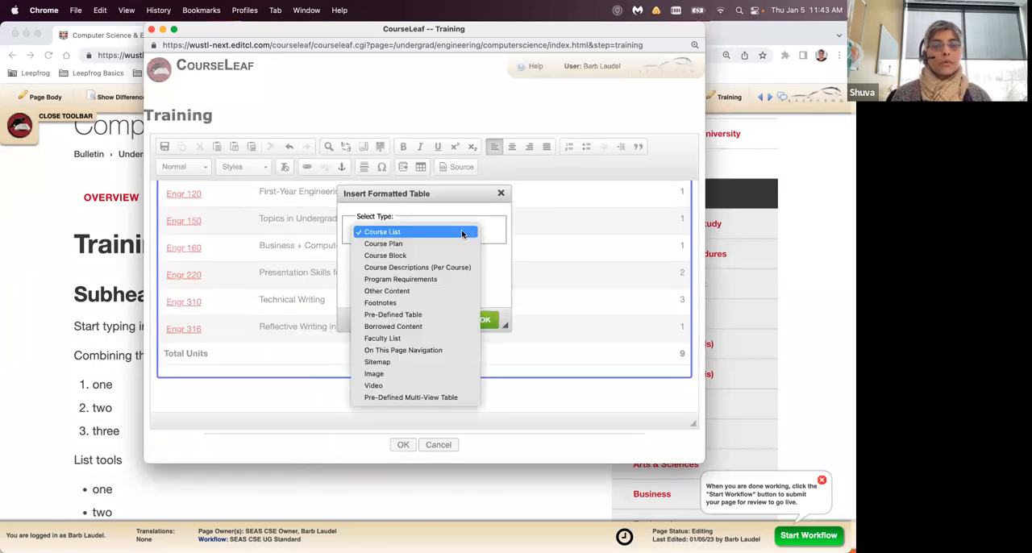
pyautogui.click(447, 303)
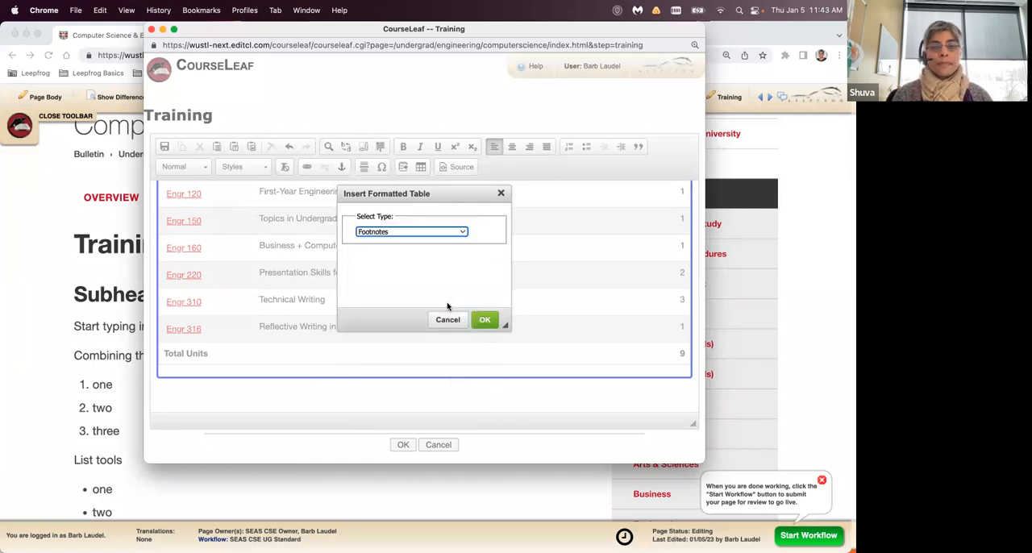
pyautogui.click(484, 322)
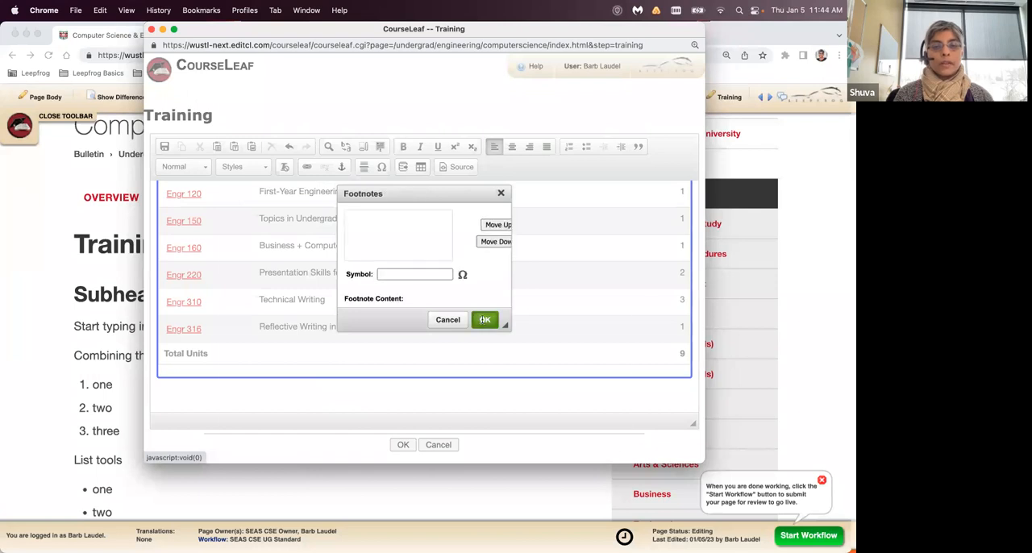
pyautogui.moveTo(481, 74); pyautogui.dragTo(443, 62)
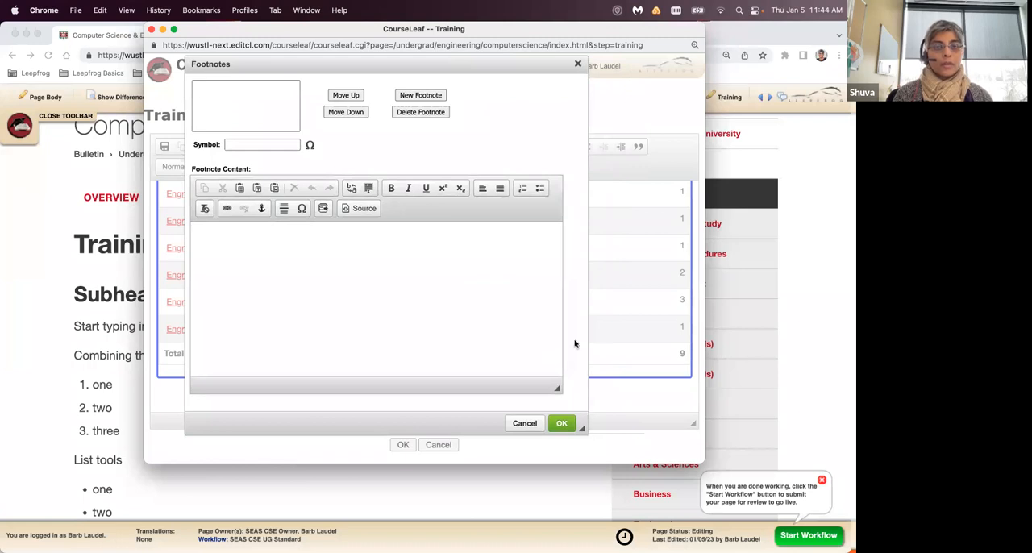
pyautogui.click(241, 146)
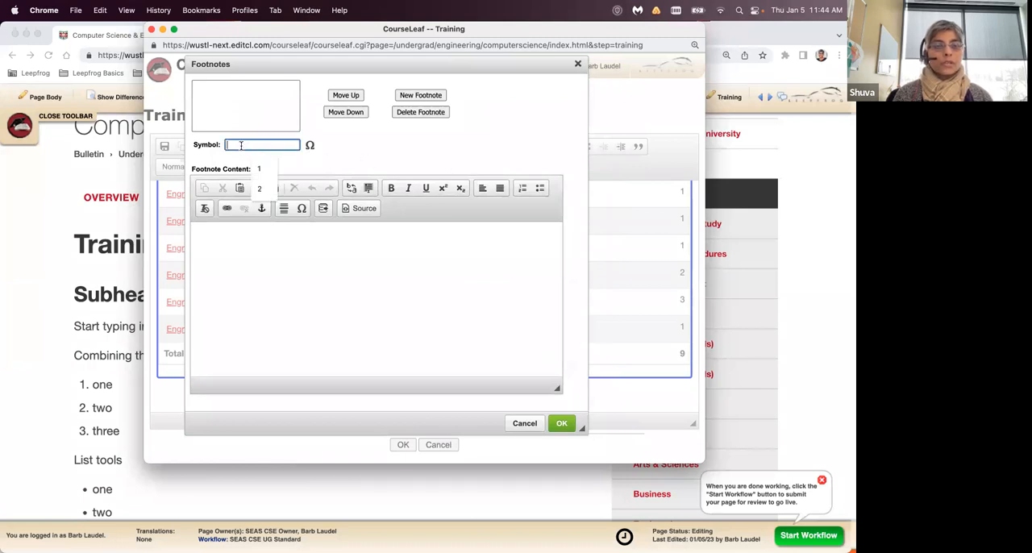
pyautogui.click(258, 169)
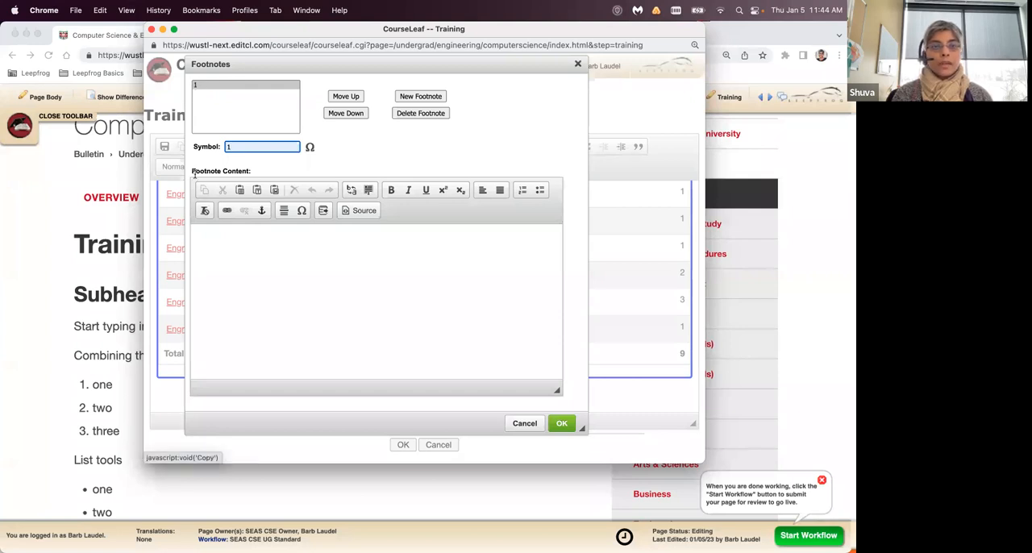
# - Enter "This is my footnote." as the content of footnote 1 and insert the footnotes into the page
pyautogui.moveTo(191, 171); pyautogui.dragTo(260, 172)
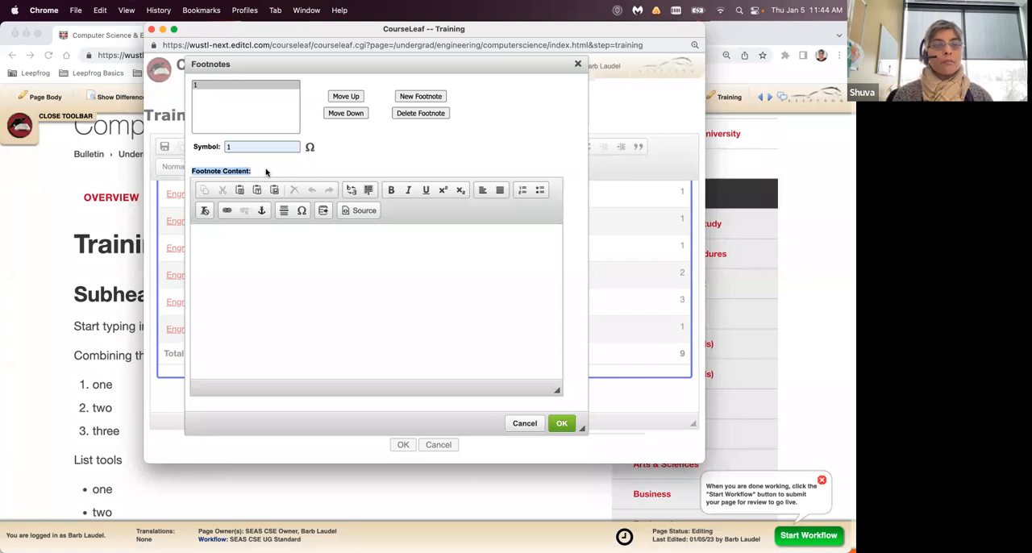
pyautogui.click(251, 175)
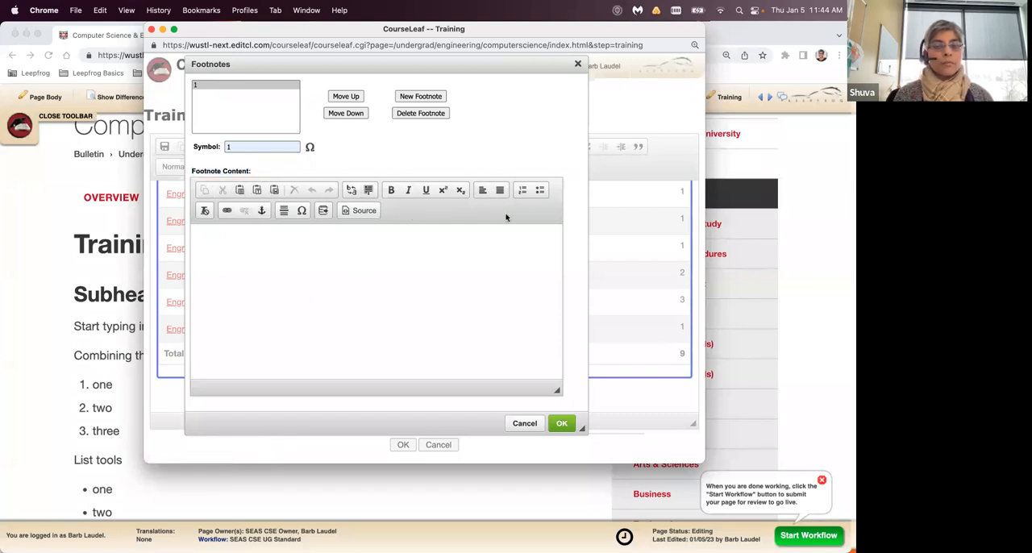
pyautogui.click(340, 274)
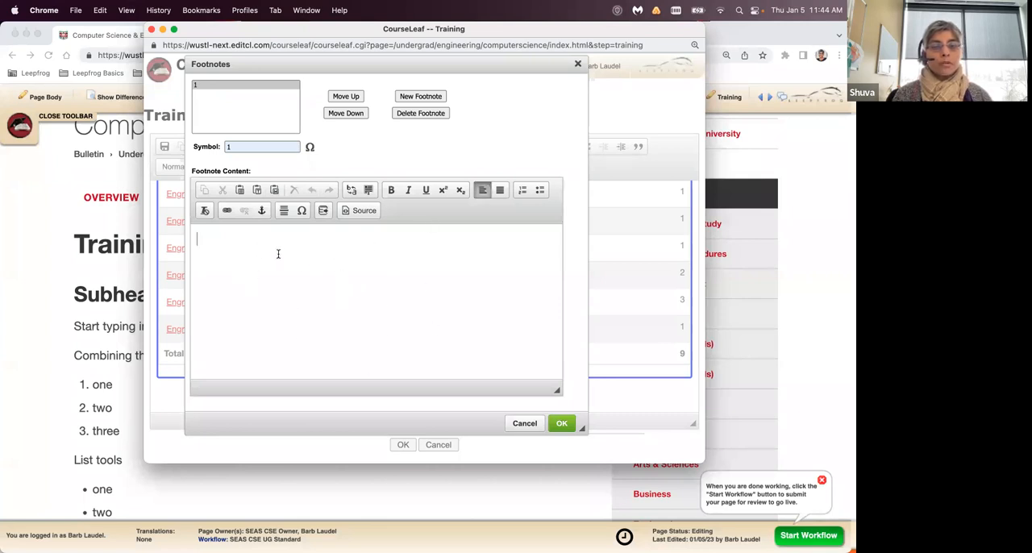
pyautogui.write('This ')
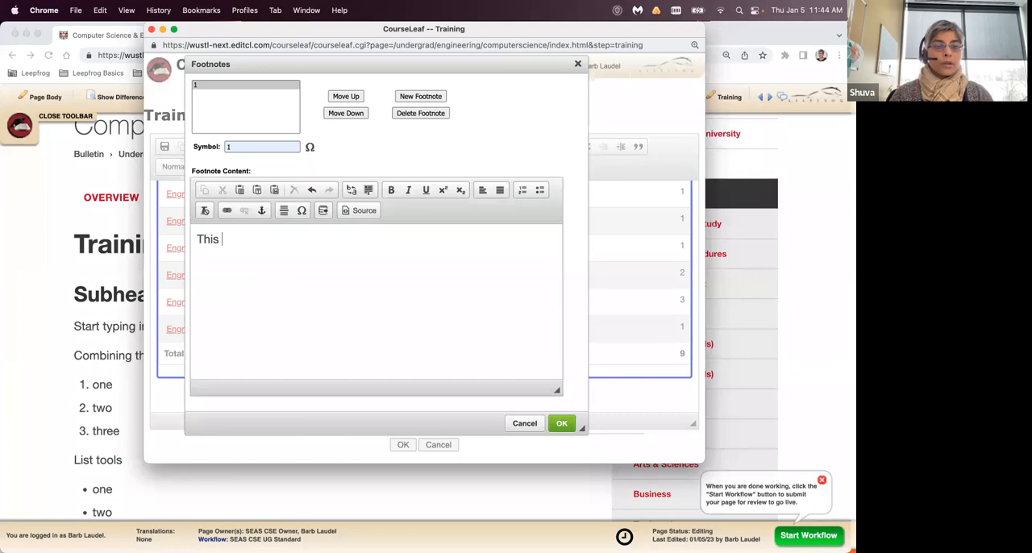
pyautogui.write('this')
pyautogui.press('BackSpace')
pyautogui.press('BackSpace')
pyautogui.press('BackSpace')
pyautogui.press('BackSpace')
pyautogui.press('BackSpace')
pyautogui.write('is my footnote.')
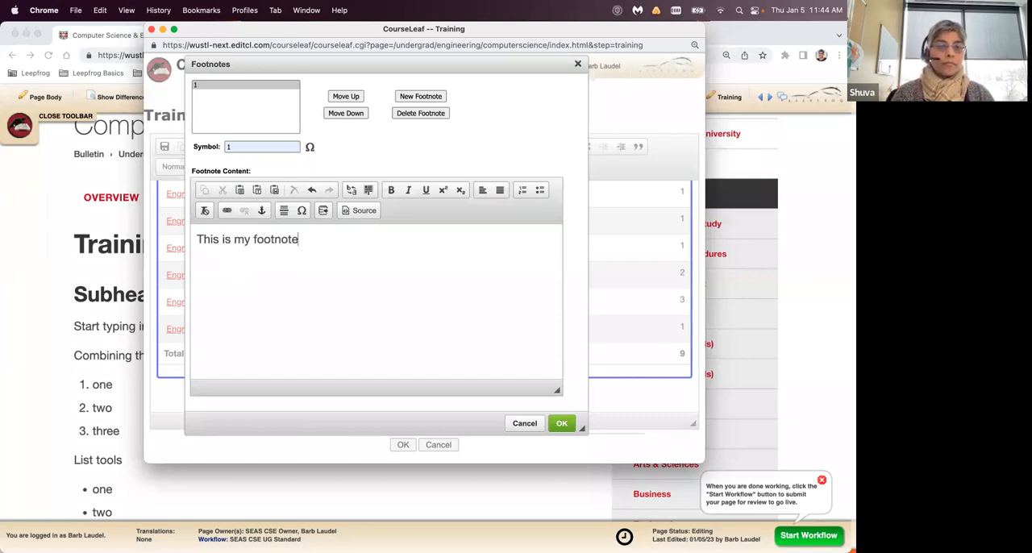
pyautogui.click(560, 424)
pyautogui.scroll(-2, 516, 369)
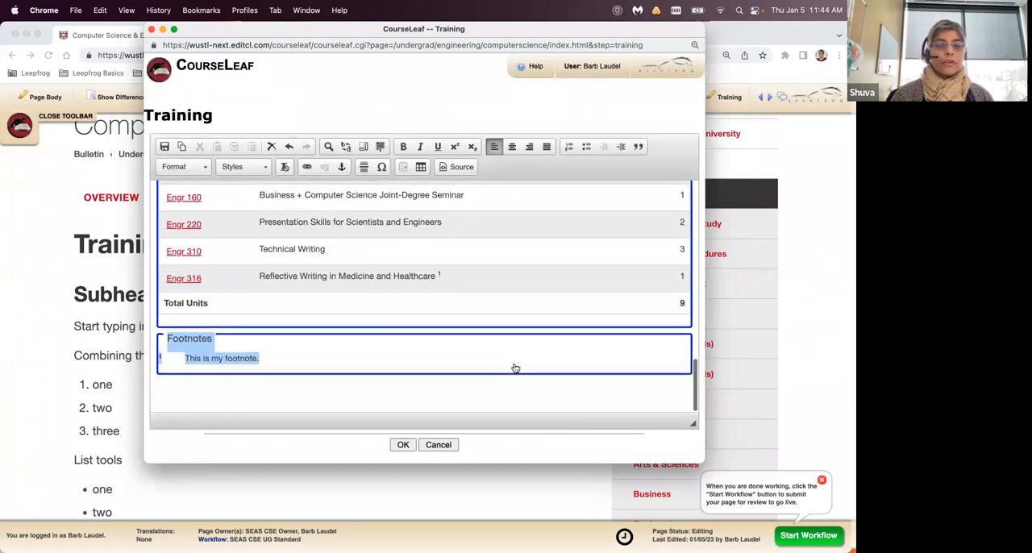
pyautogui.click(475, 384)
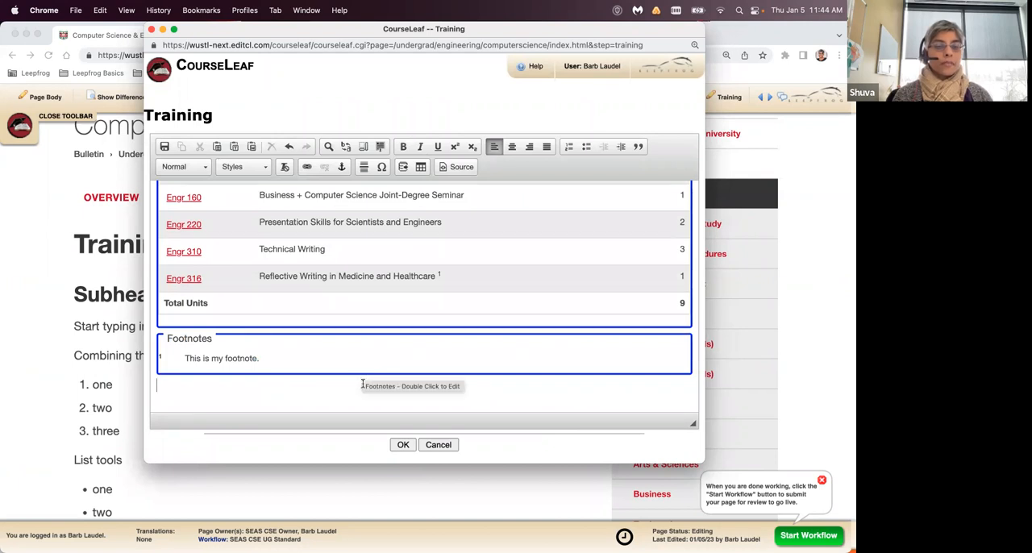
# - Save the Training content and review the published course table with its footnote under the Tables heading
pyautogui.click(402, 446)
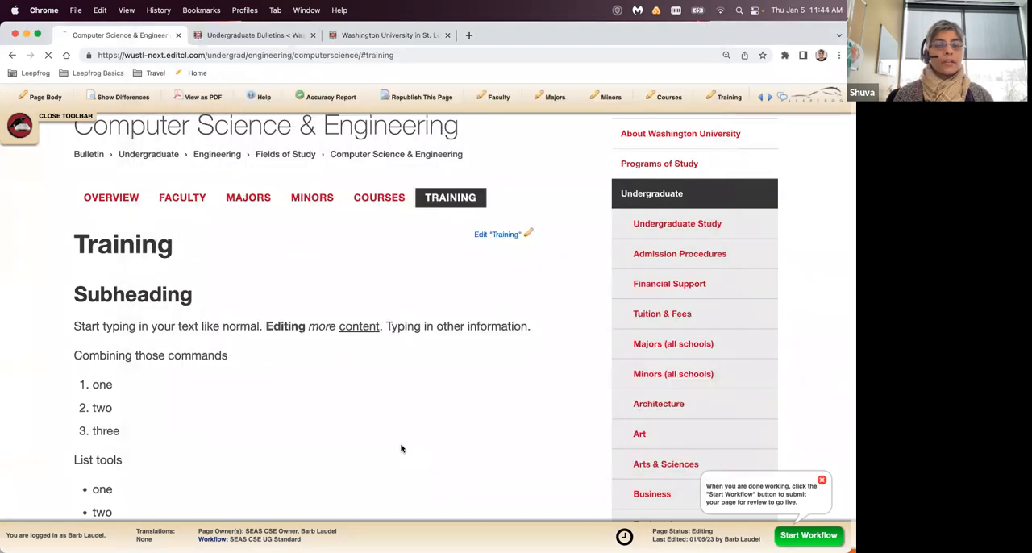
pyautogui.scroll(-10, 401, 449)
pyautogui.scroll(-1, 401, 448)
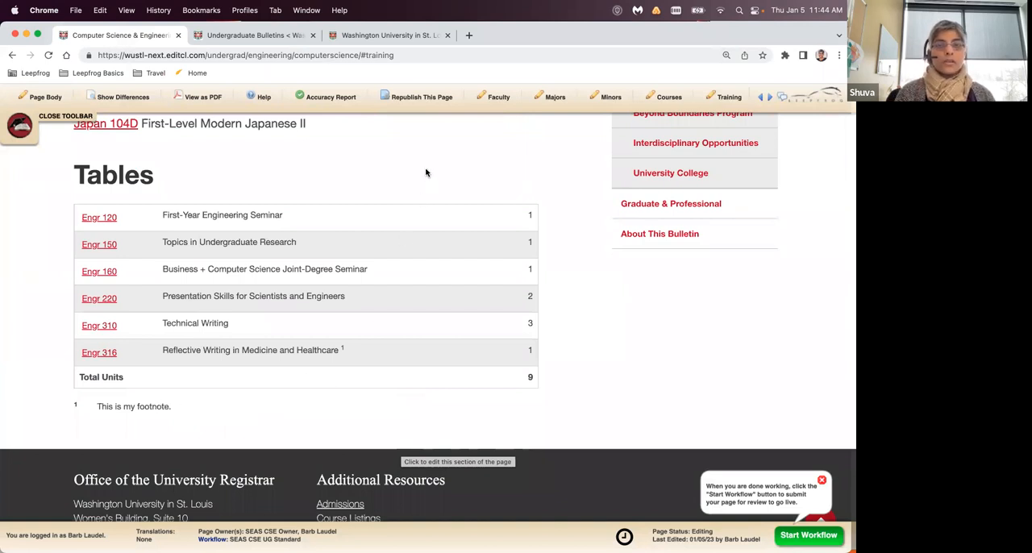
pyautogui.scroll(-1, 400, 250)
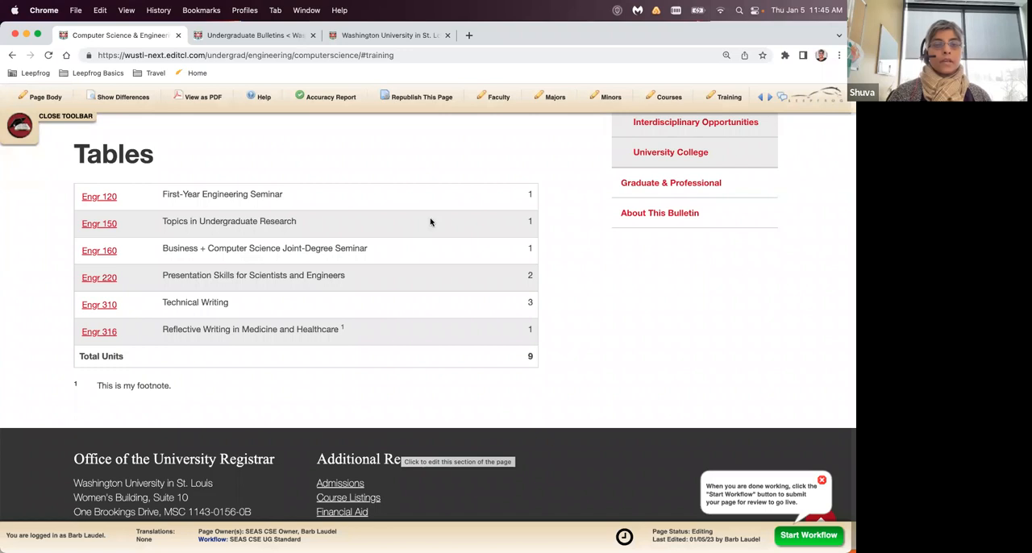
# - Reopen the Training content for editing and open the course list table's settings
pyautogui.scroll(3, 428, 221)
pyautogui.scroll(15, 430, 221)
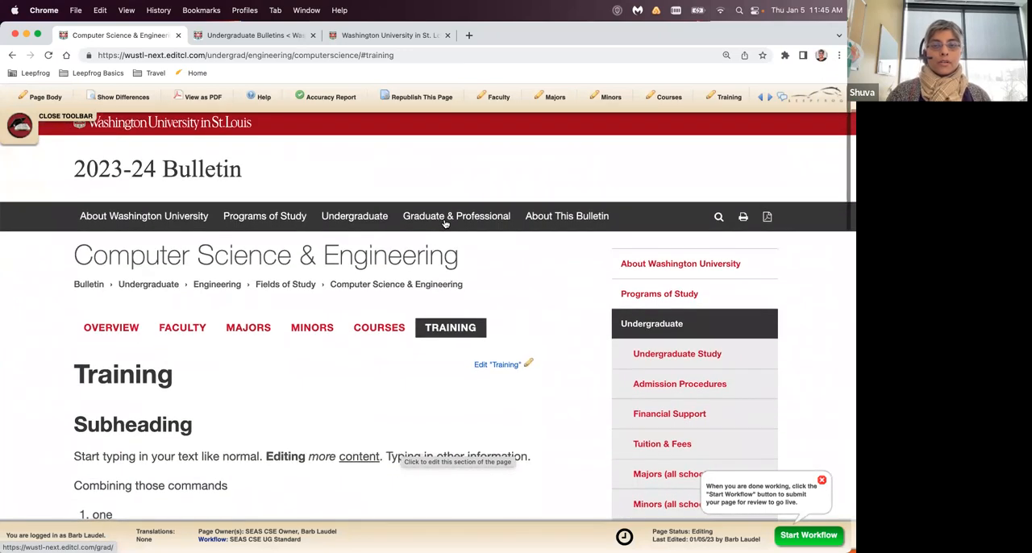
pyautogui.click(499, 365)
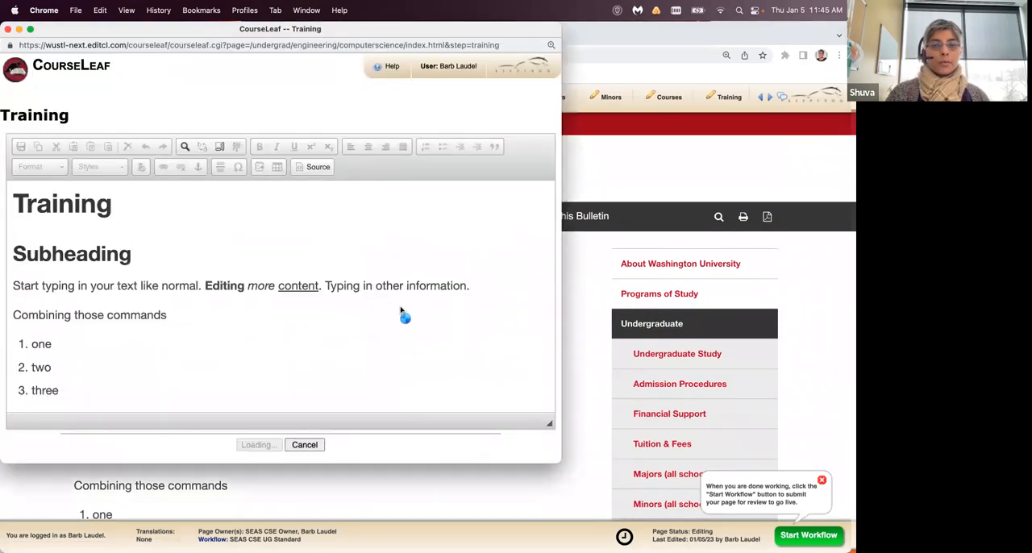
pyautogui.scroll(-5, 400, 310)
pyautogui.scroll(-10, 400, 307)
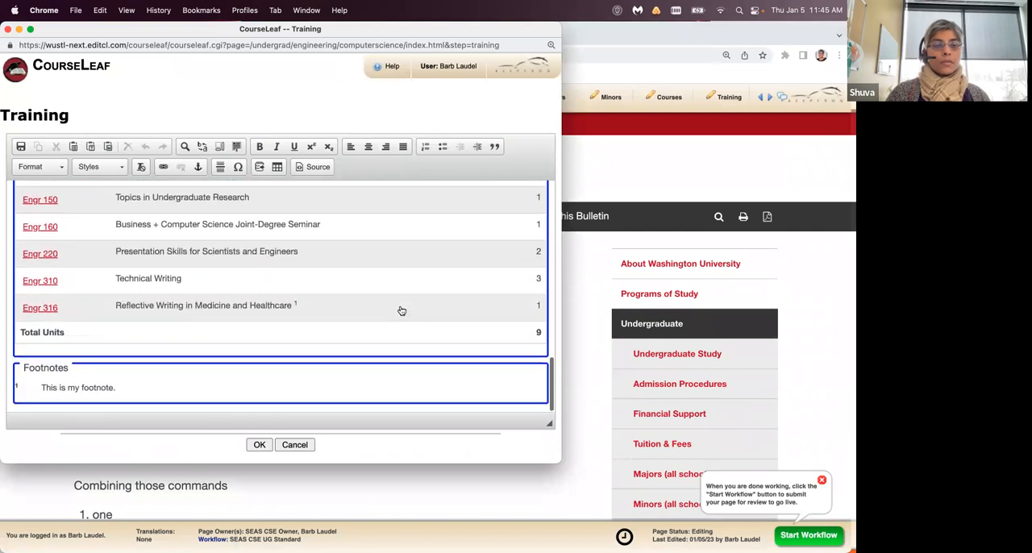
pyautogui.doubleClick(374, 291)
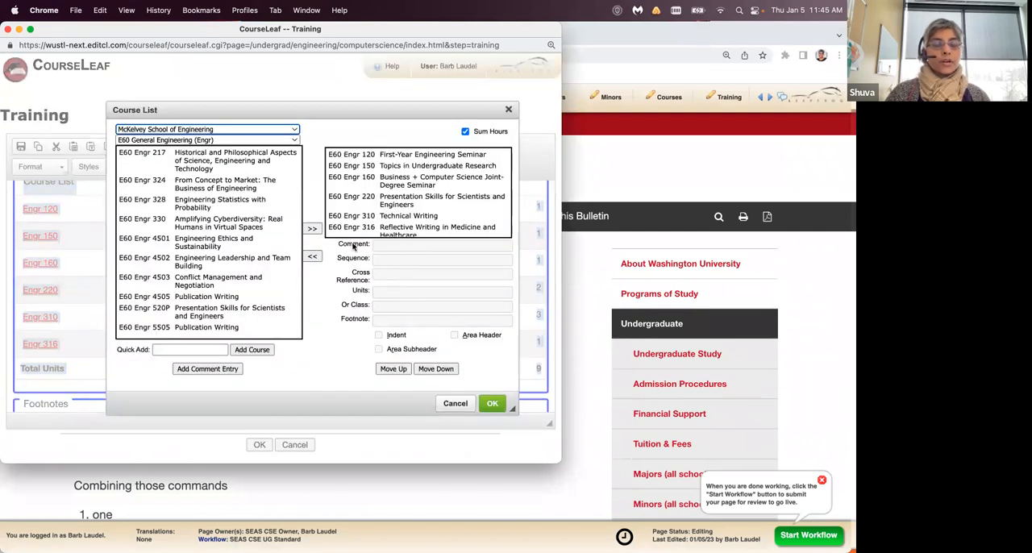
# - Add the comment "Fall only" to Engr 120, First-Year Engineering Seminar, and reselect the course to check it
pyautogui.click(405, 156)
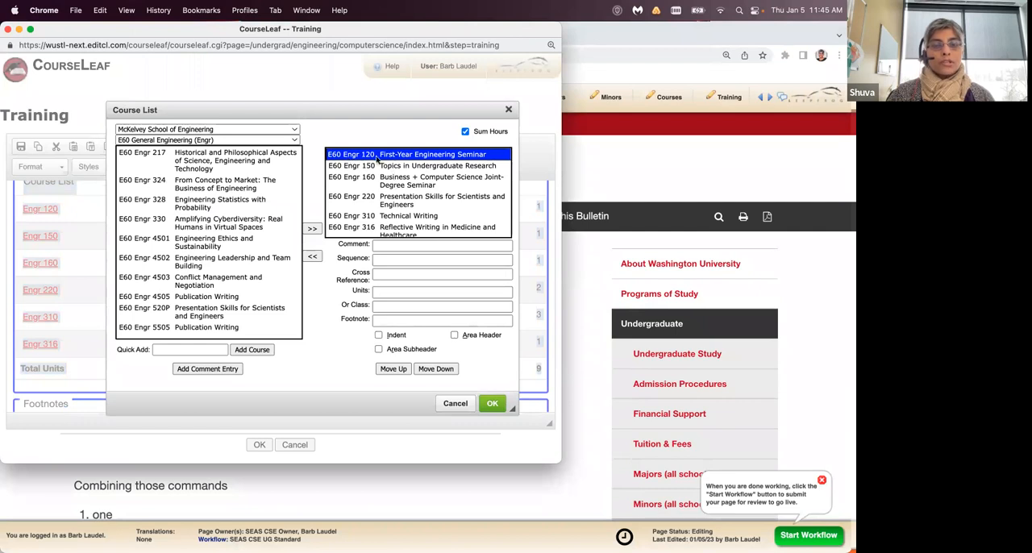
pyautogui.click(382, 245)
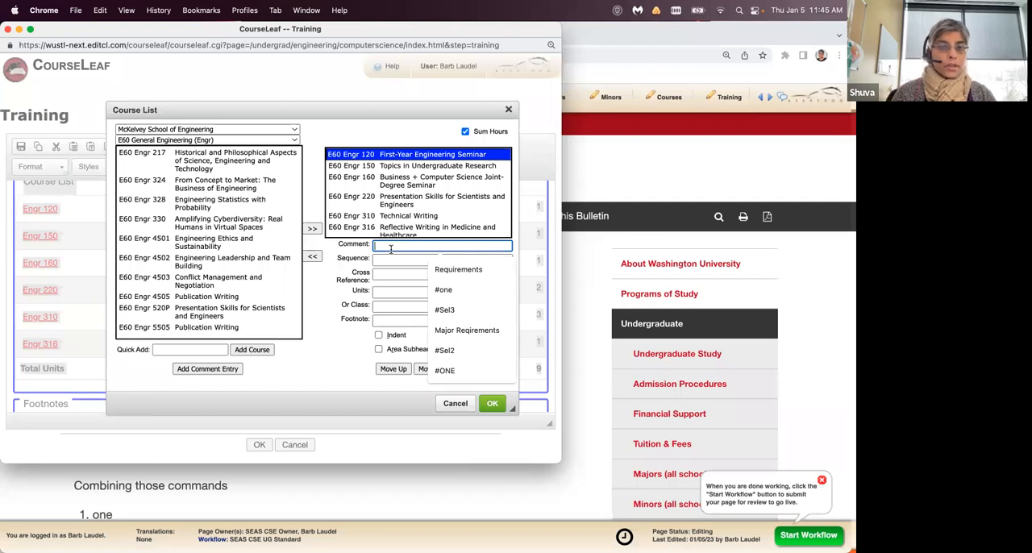
pyautogui.write('Fall only')
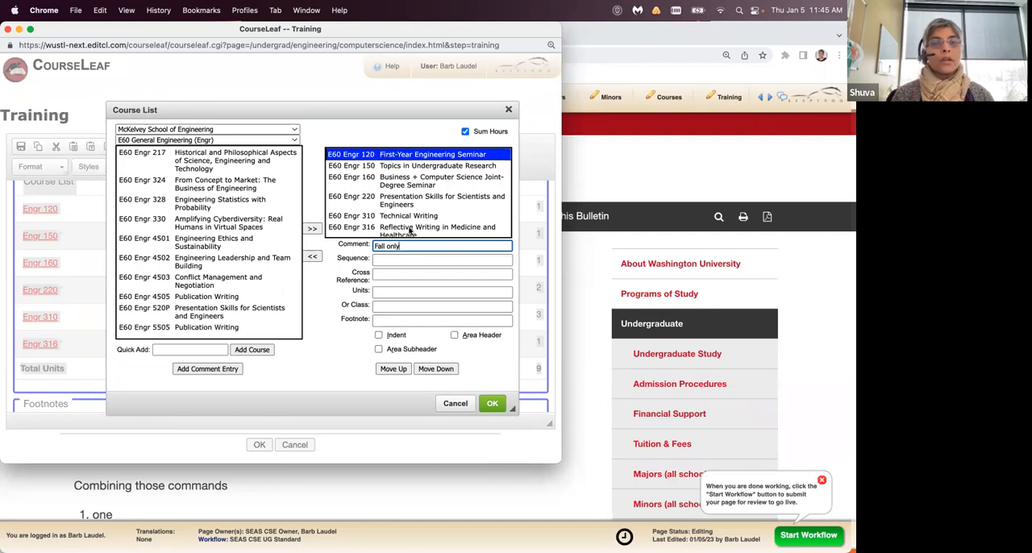
pyautogui.click(388, 166)
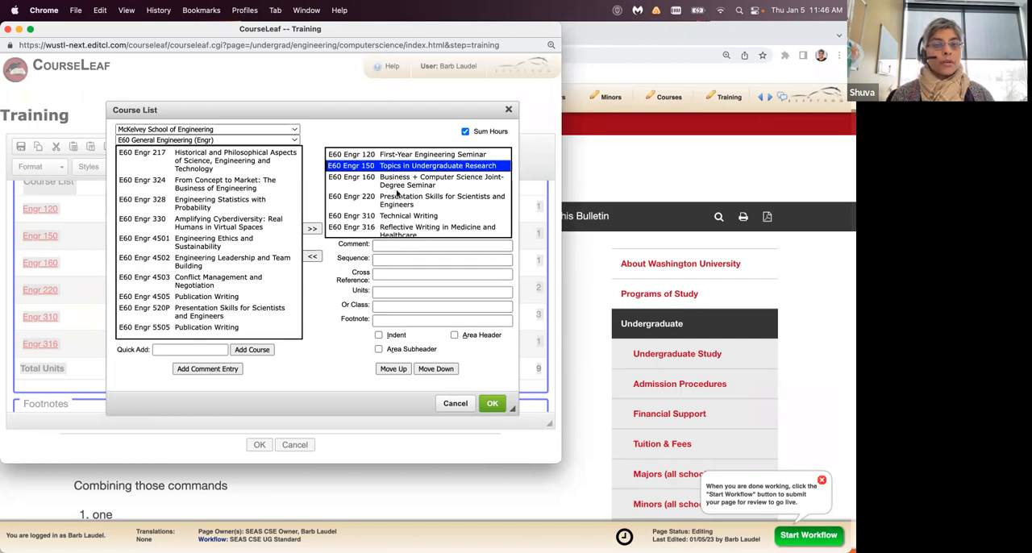
pyautogui.click(408, 156)
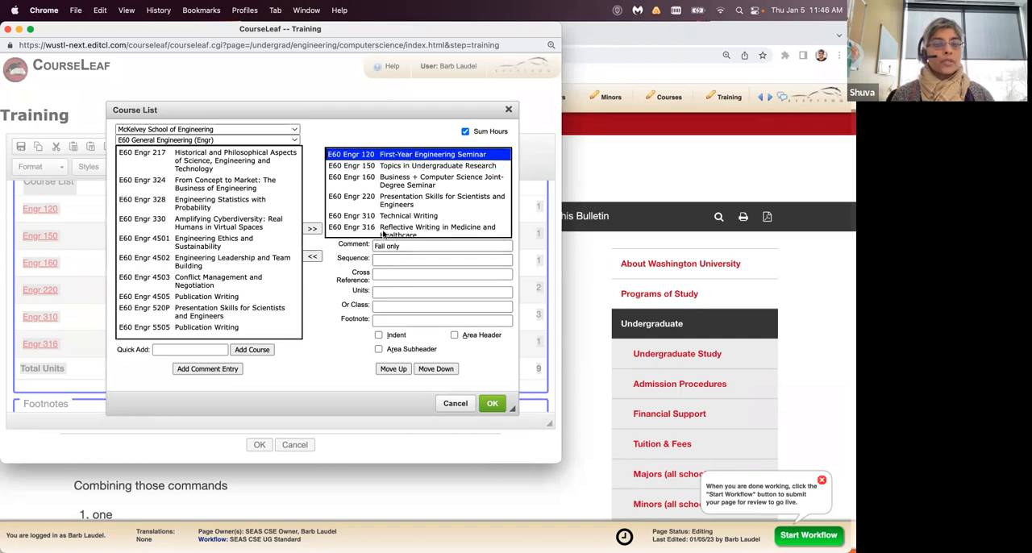
# - Set the sequence of Engr 150, Topics in Undergraduate Research, to "L33 Psych 301, E60 Engr 217"
pyautogui.click(411, 167)
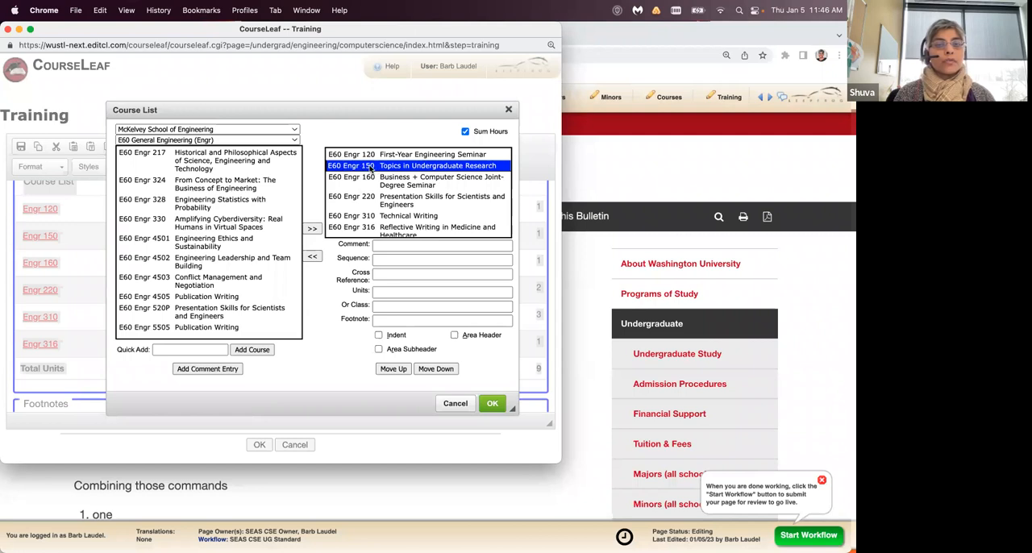
pyautogui.click(377, 259)
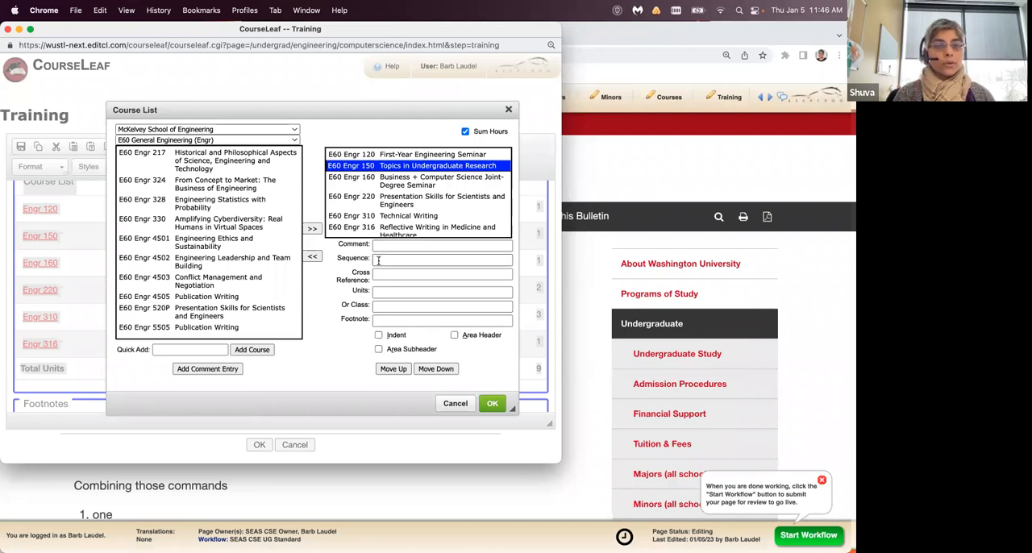
pyautogui.click(378, 259)
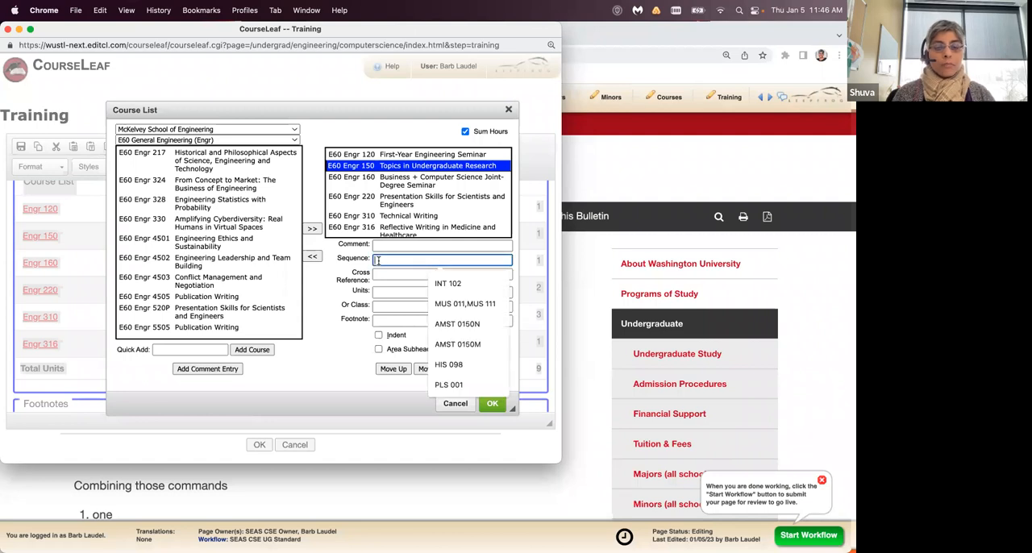
pyautogui.write('E')
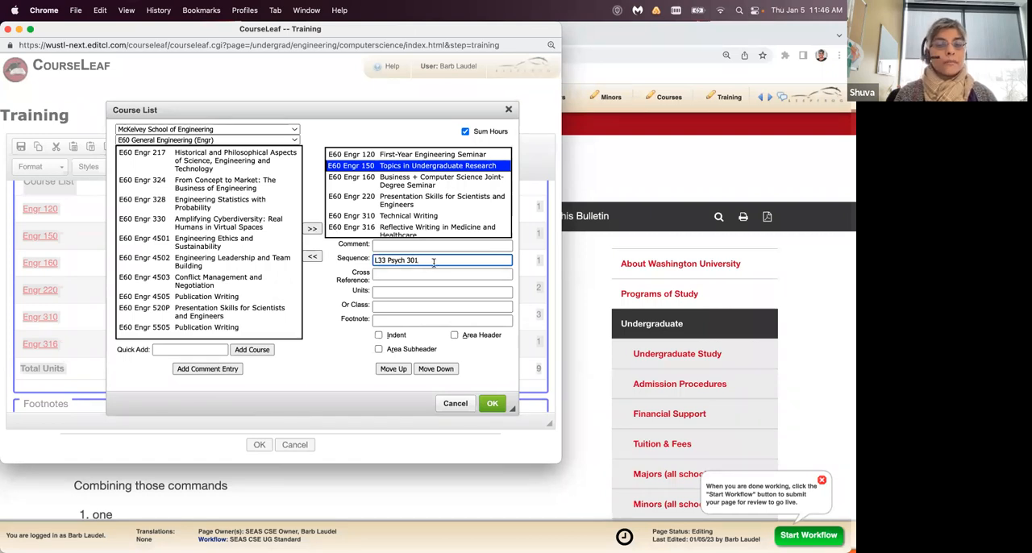
pyautogui.write(', E60 Engr 217')
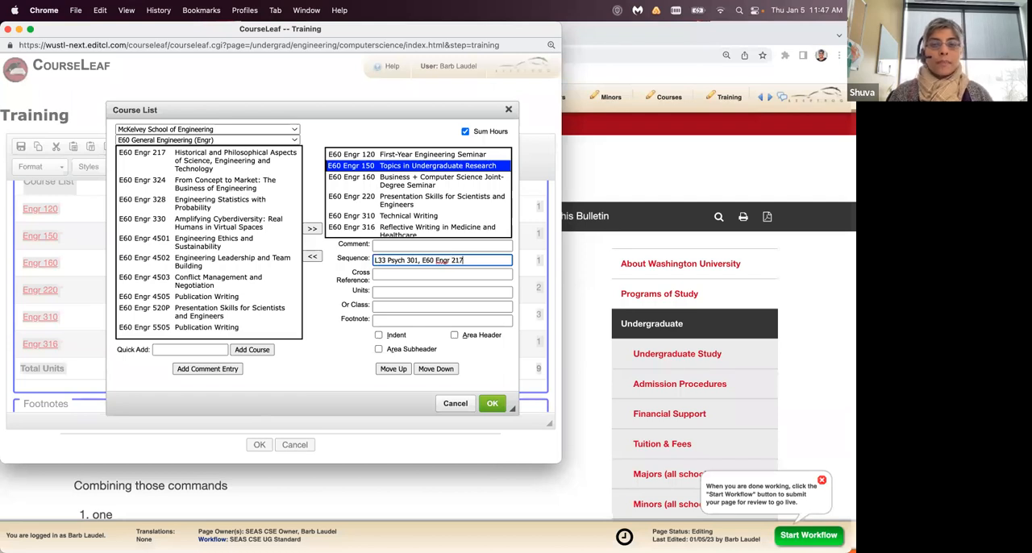
# - Enter the cross reference L33 Psych 300 and move it from Engr 150 to Engr 160, Business + Computer Science Joint-Degree Seminar
pyautogui.click(424, 276)
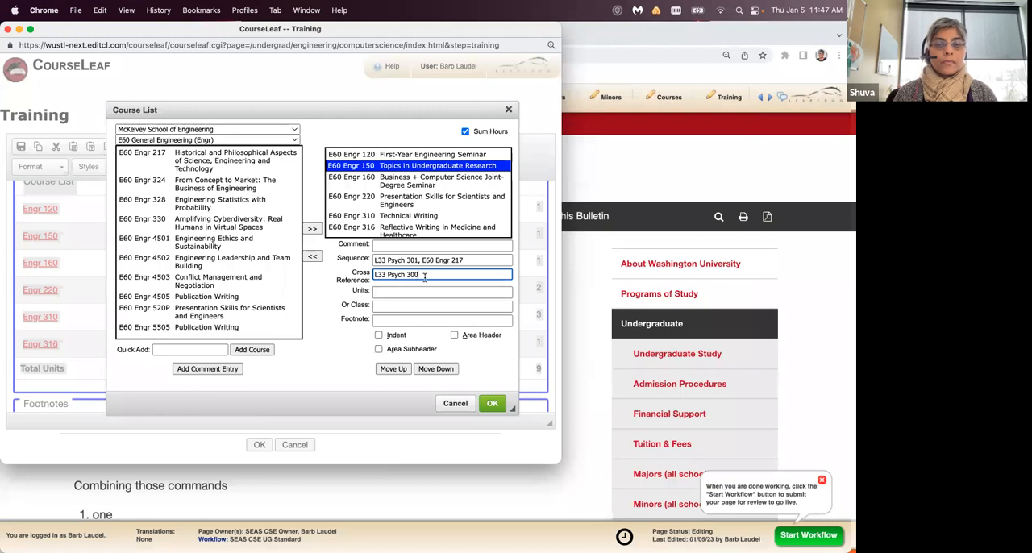
pyautogui.moveTo(424, 276); pyautogui.dragTo(367, 276)
pyautogui.press('super+x')
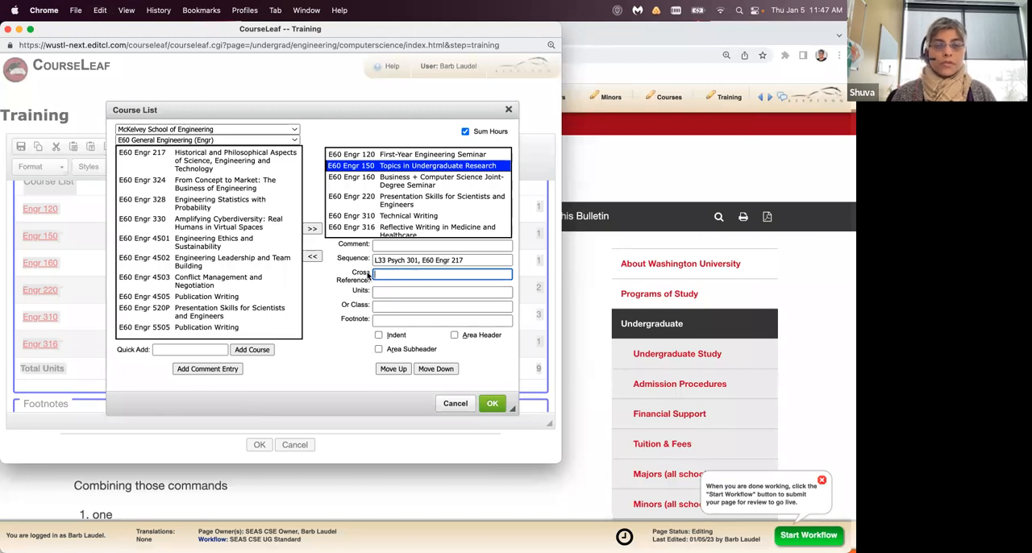
pyautogui.click(398, 181)
pyautogui.click(385, 275)
pyautogui.press('super+v')
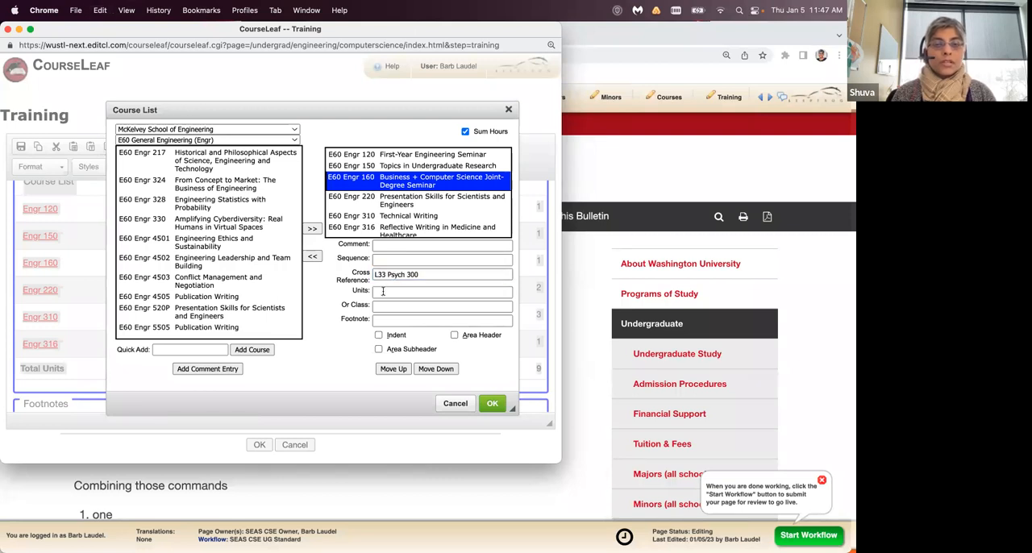
# - Set L33 Psych 300 as the Or Class for Engr 310, Technical Writing, and apply the course list changes
pyautogui.click(398, 204)
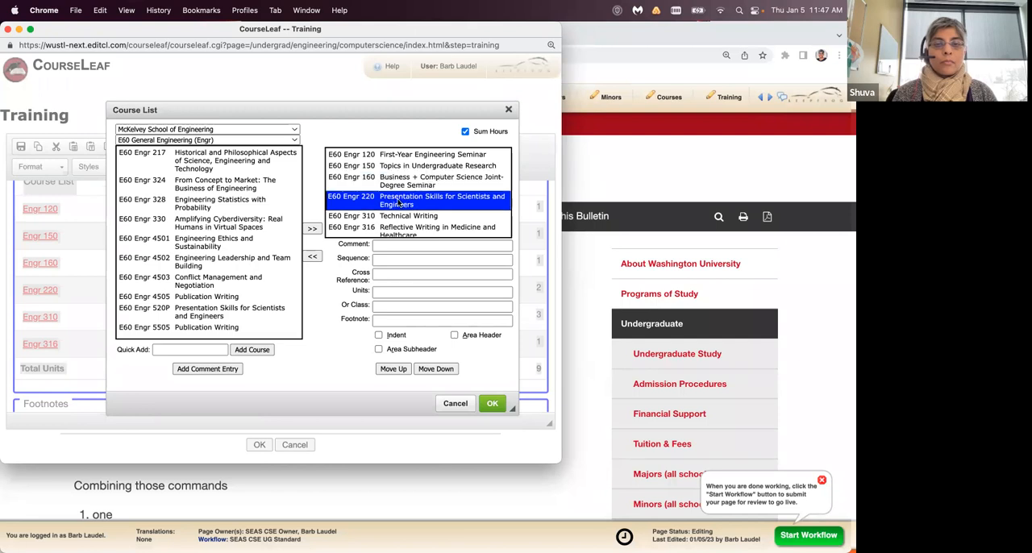
pyautogui.click(398, 219)
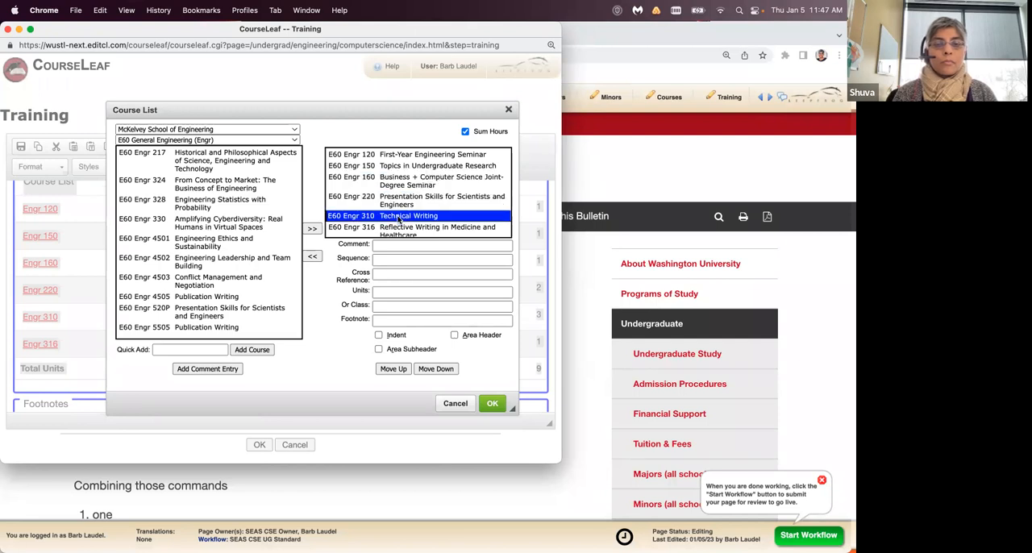
pyautogui.click(377, 305)
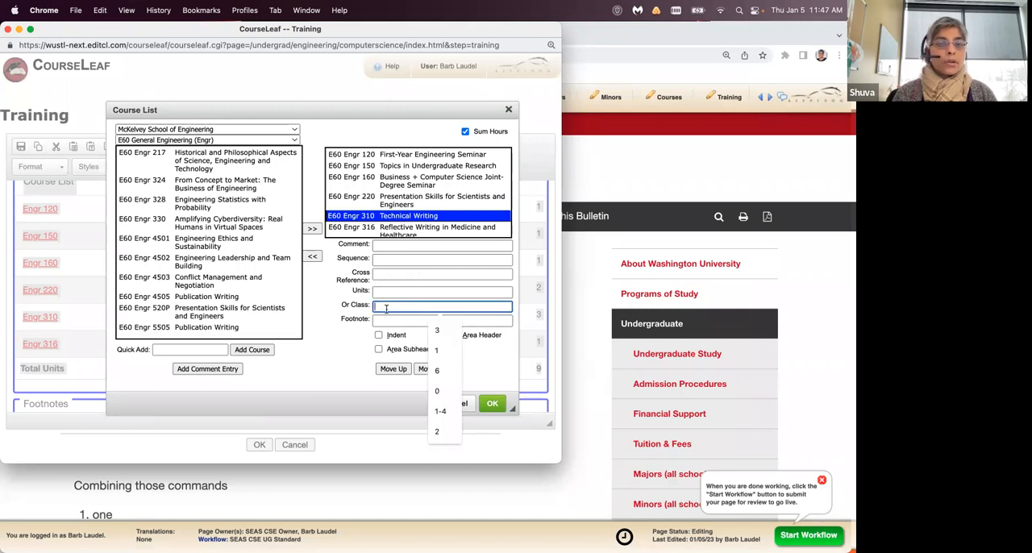
pyautogui.press('super+v')
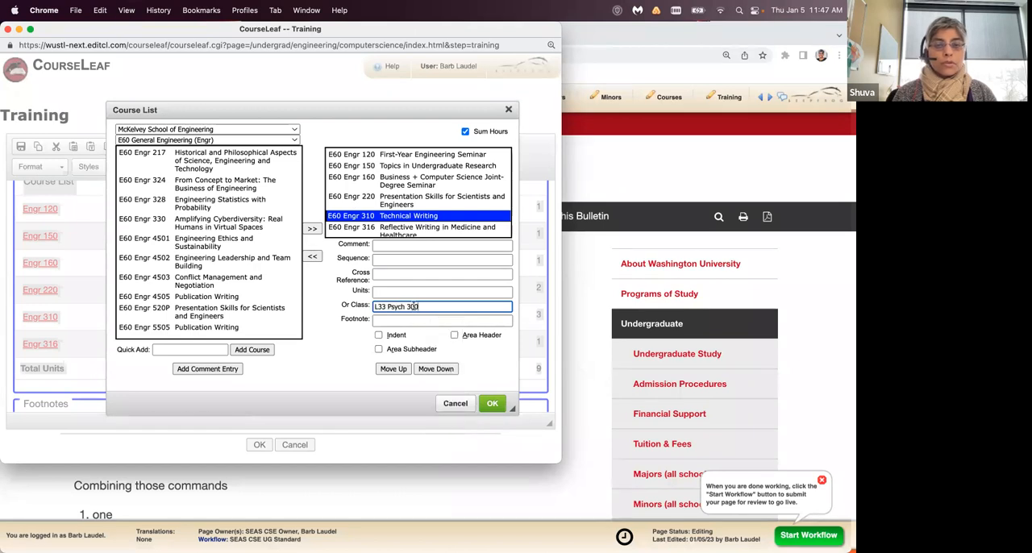
pyautogui.click(325, 292)
pyautogui.click(493, 406)
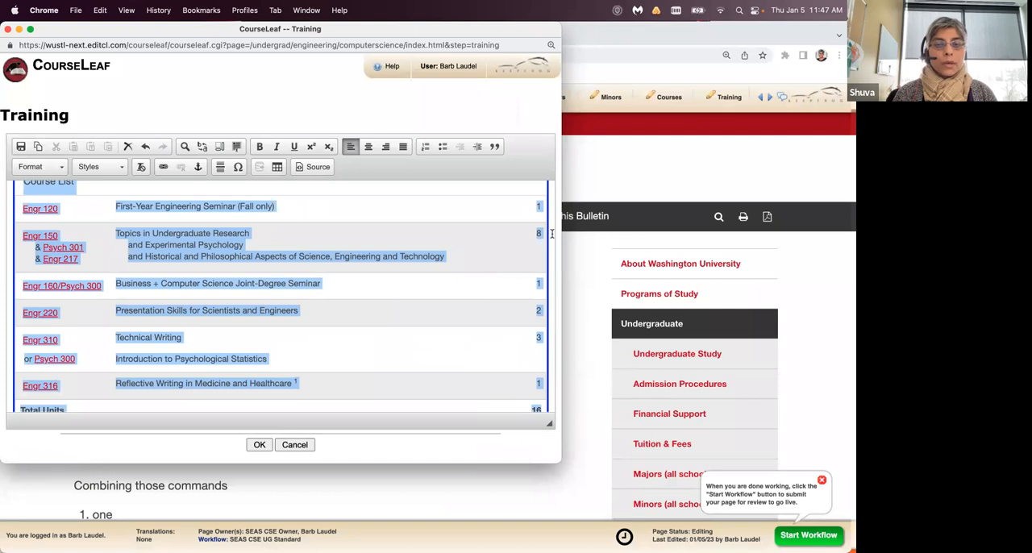
# - Enlarge the Training editor window so that the entire course list table fits in view
pyautogui.click(546, 237)
pyautogui.moveTo(575, 474); pyautogui.dragTo(639, 524)
pyautogui.scroll(2, 521, 375)
pyautogui.scroll(-2, 521, 376)
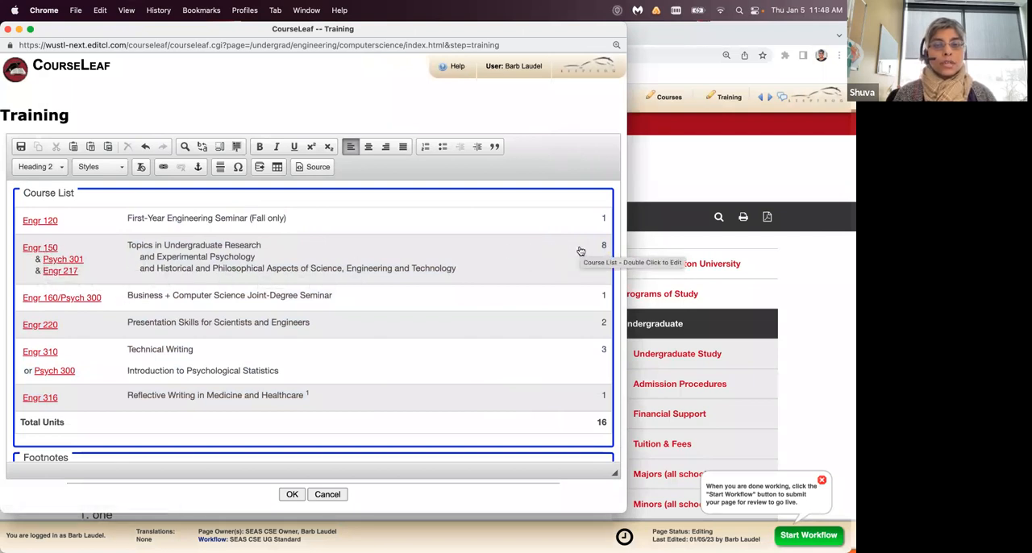
# - Check the sequence entered for Engr 150 in the course list settings, cancel without changes, and review the table and its footnotes
pyautogui.click(500, 264)
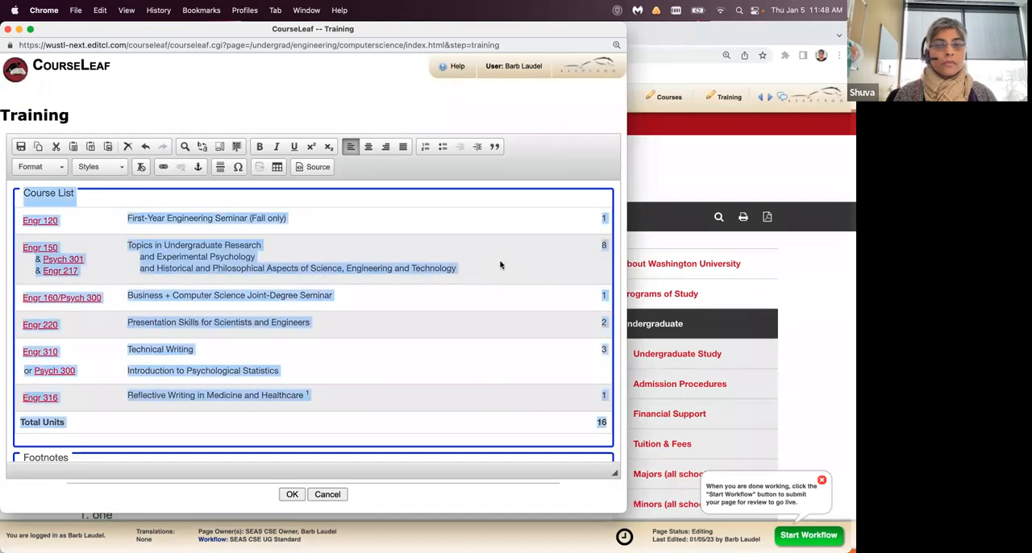
pyautogui.doubleClick(500, 264)
pyautogui.click(467, 192)
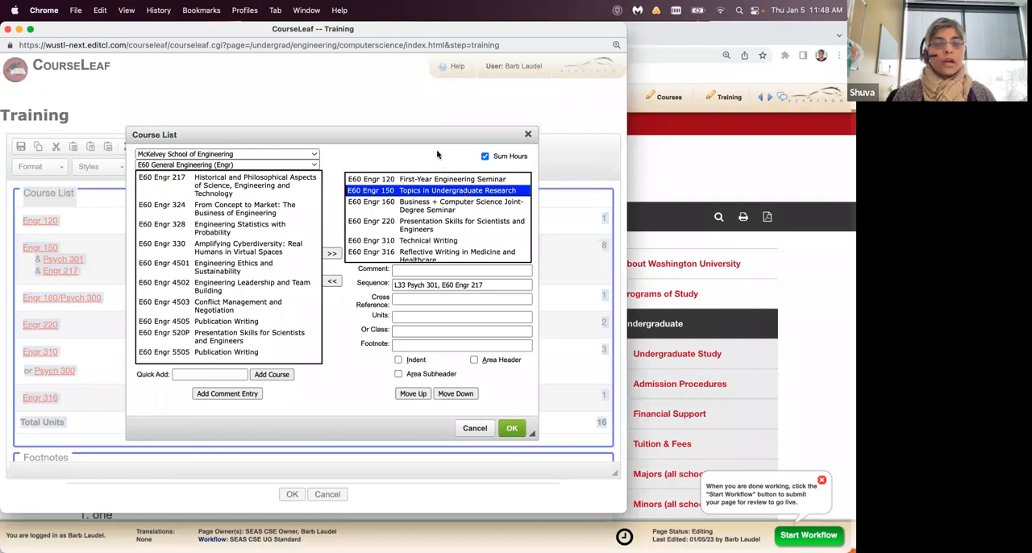
pyautogui.click(475, 428)
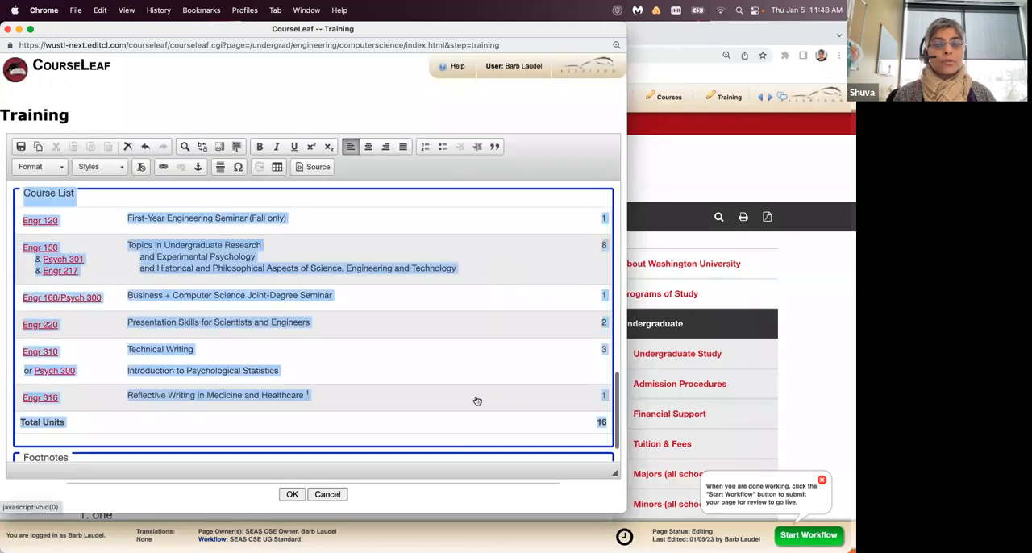
pyautogui.scroll(5, 605, 301)
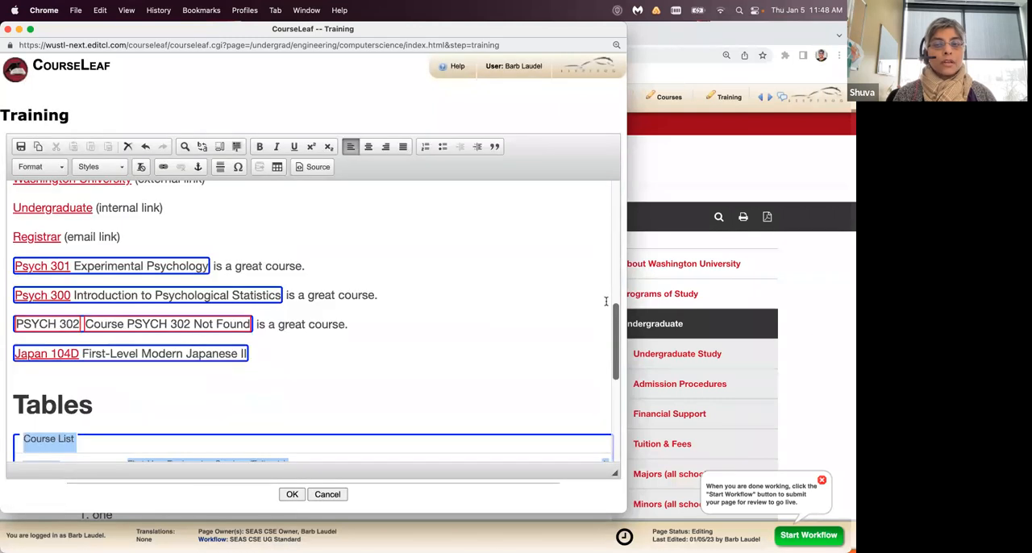
pyautogui.scroll(-3, 614, 316)
pyautogui.click(565, 226)
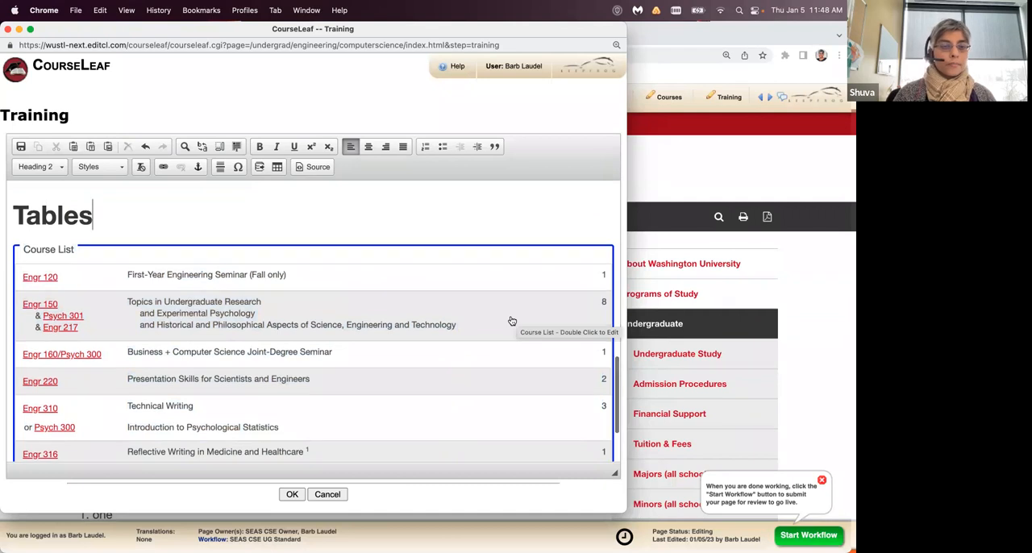
pyautogui.scroll(-1, 511, 321)
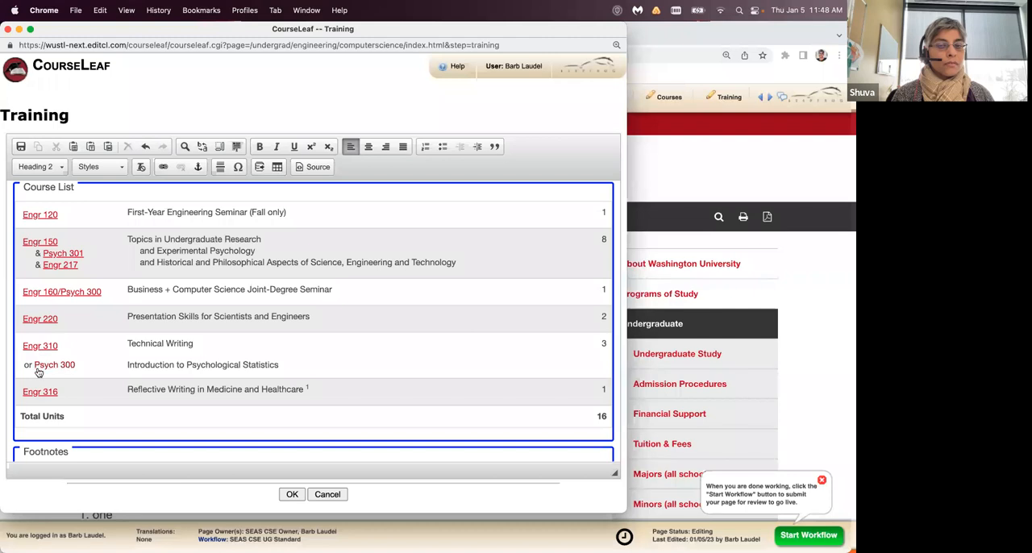
pyautogui.scroll(-1, 168, 353)
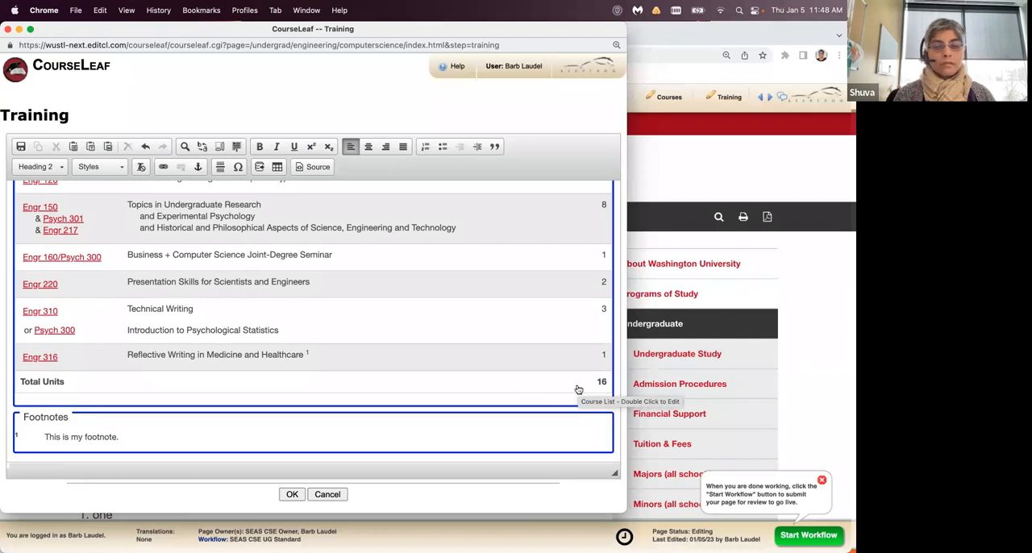
# - Reopen the course list settings and quick-add L33 Psych 300 after Engr 316, Reflective Writing in Medicine and Healthcare
pyautogui.doubleClick(489, 259)
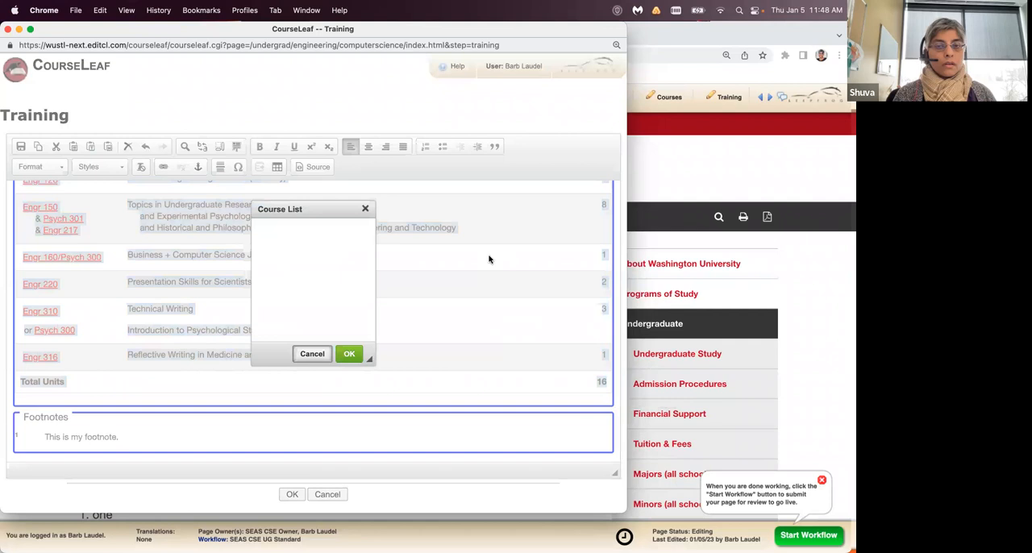
pyautogui.scroll(-1, 476, 231)
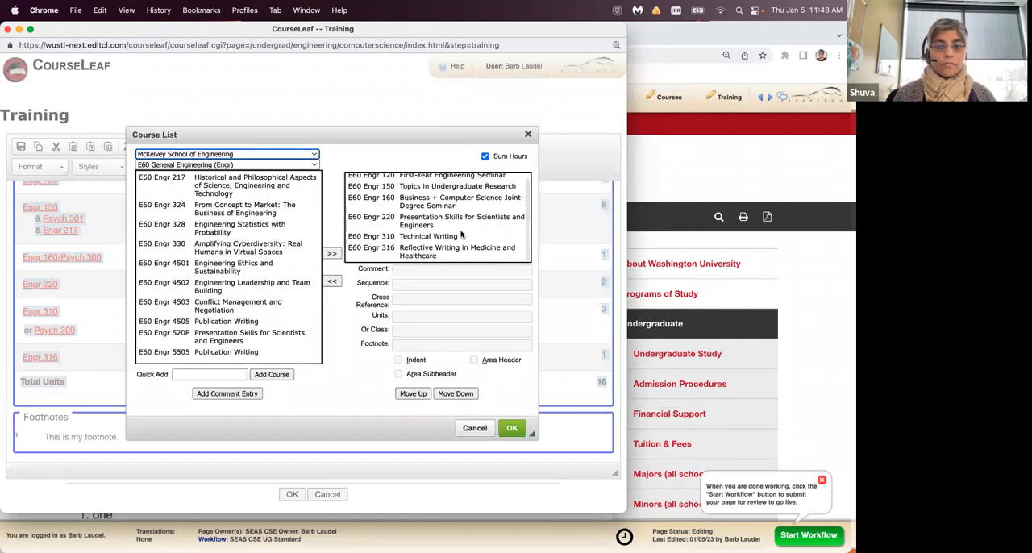
pyautogui.click(441, 237)
pyautogui.click(440, 253)
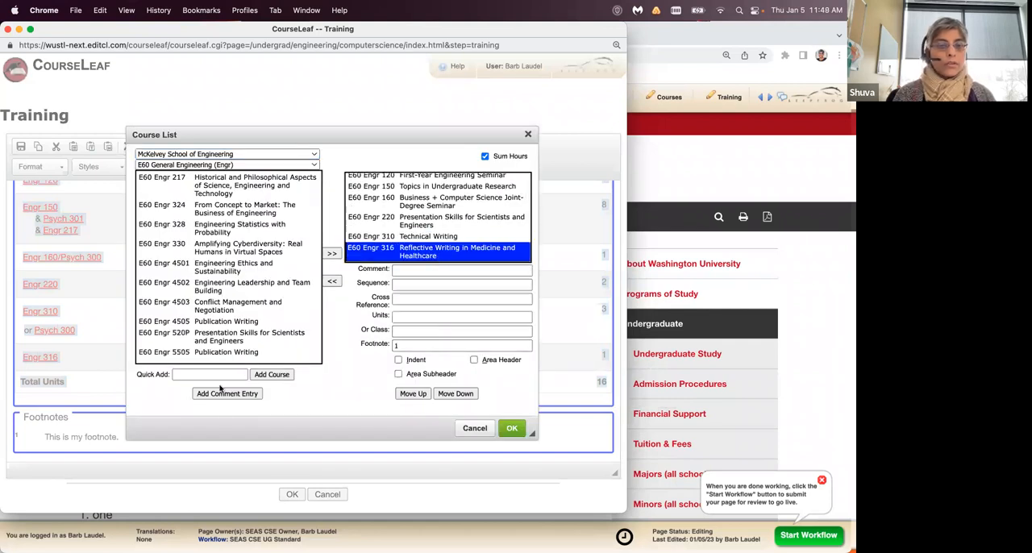
pyautogui.click(191, 375)
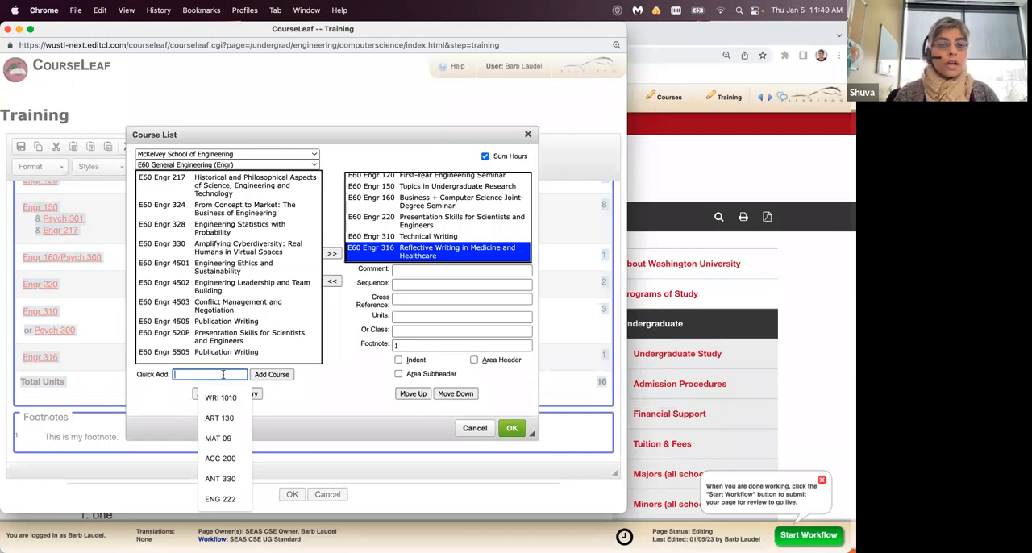
pyautogui.click(314, 154)
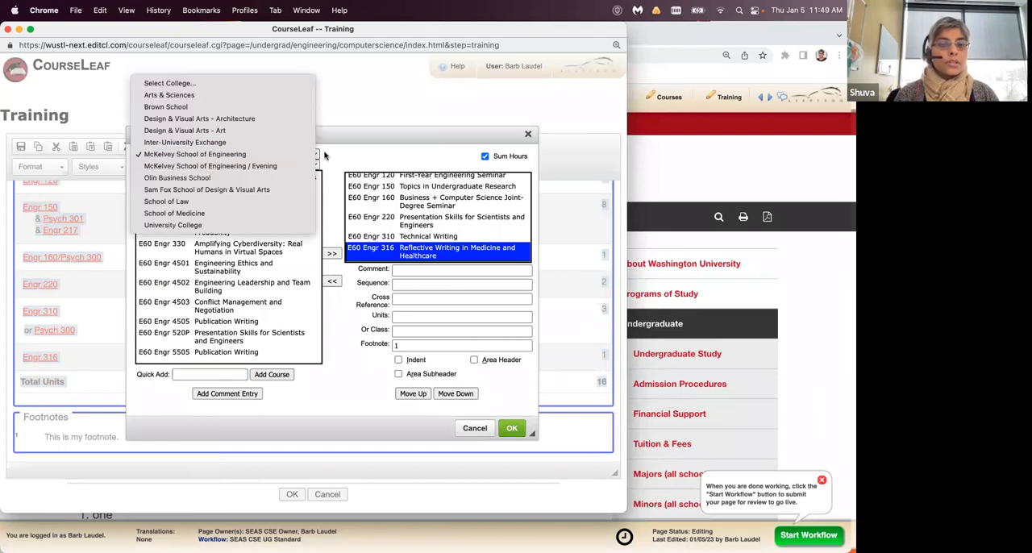
pyautogui.click(341, 158)
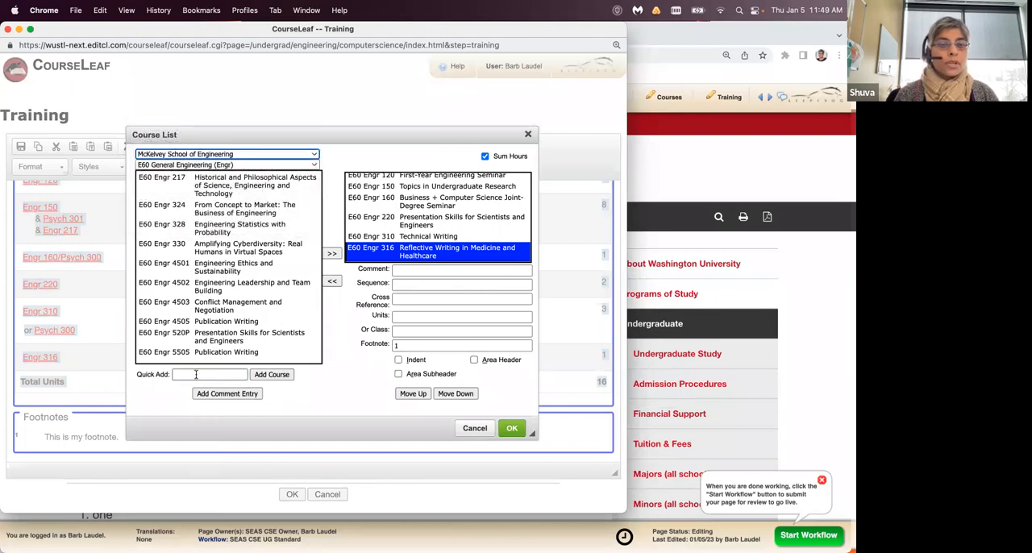
pyautogui.click(196, 374)
pyautogui.press('super+v')
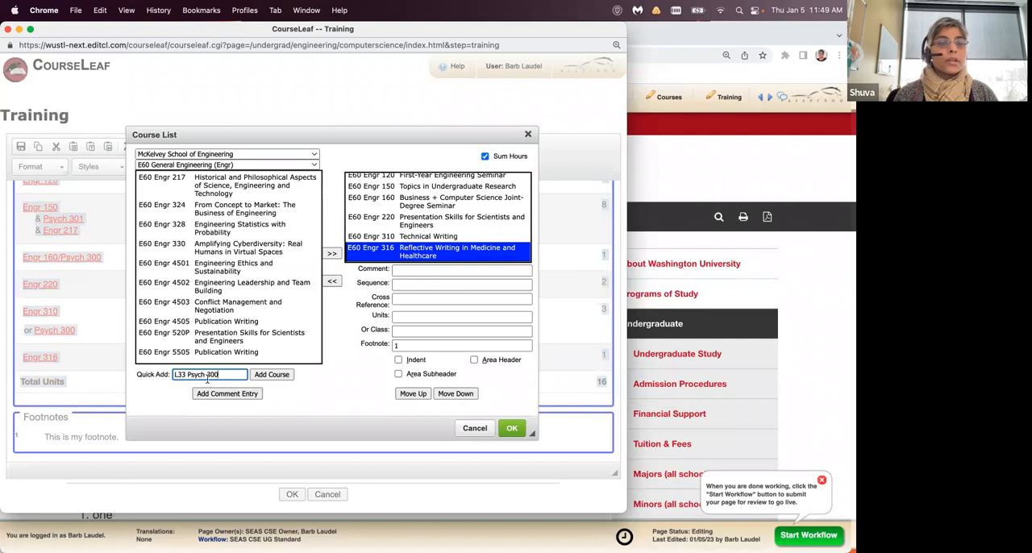
pyautogui.click(272, 375)
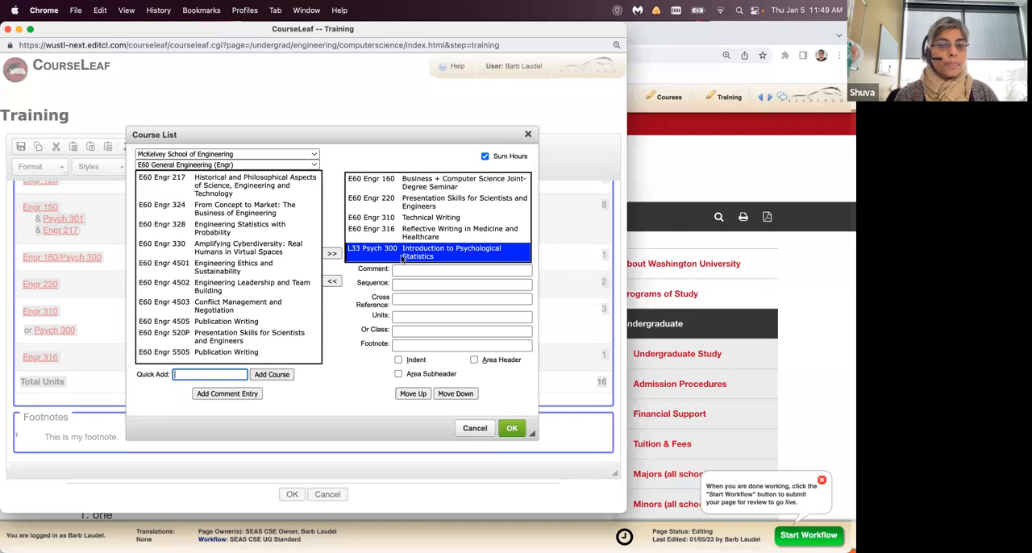
# - Start a comment entry for the course list, view the predefined comment definitions, and return to the Training editor window
pyautogui.click(227, 394)
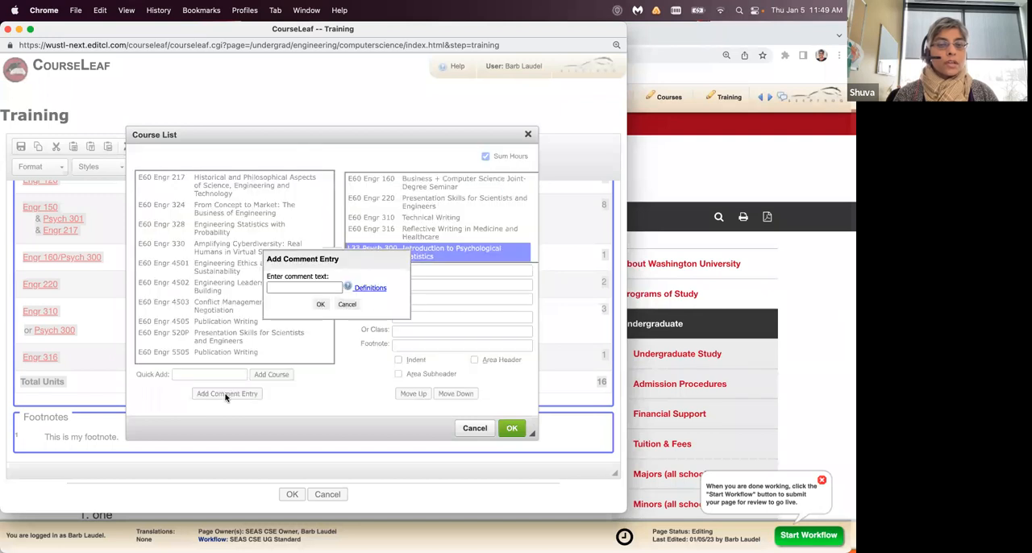
pyautogui.click(337, 286)
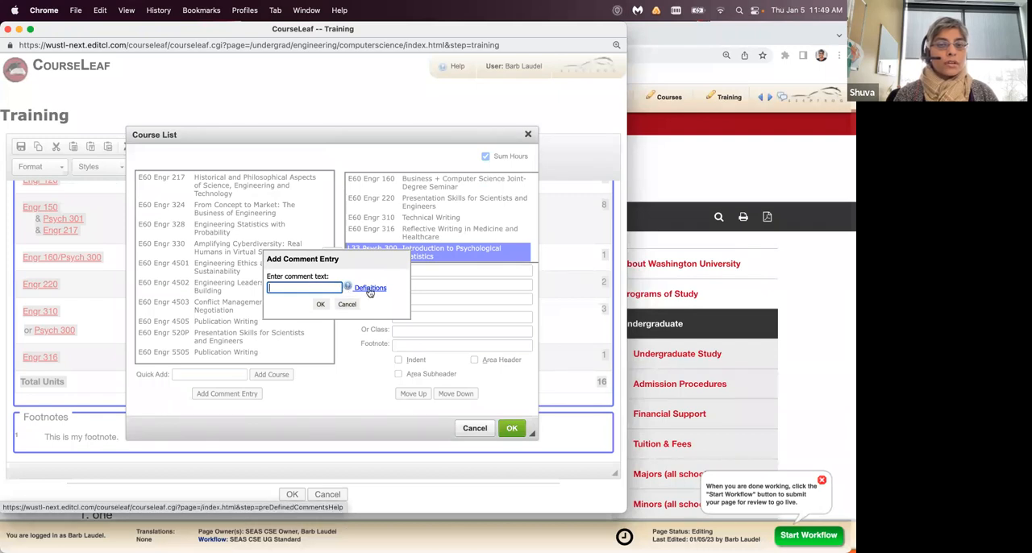
pyautogui.click(350, 288)
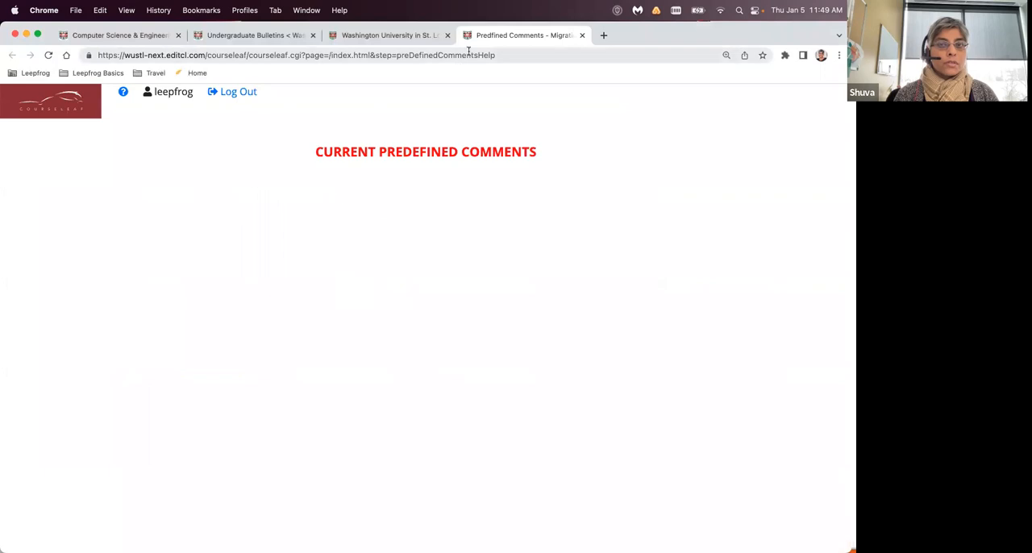
pyautogui.click(582, 35)
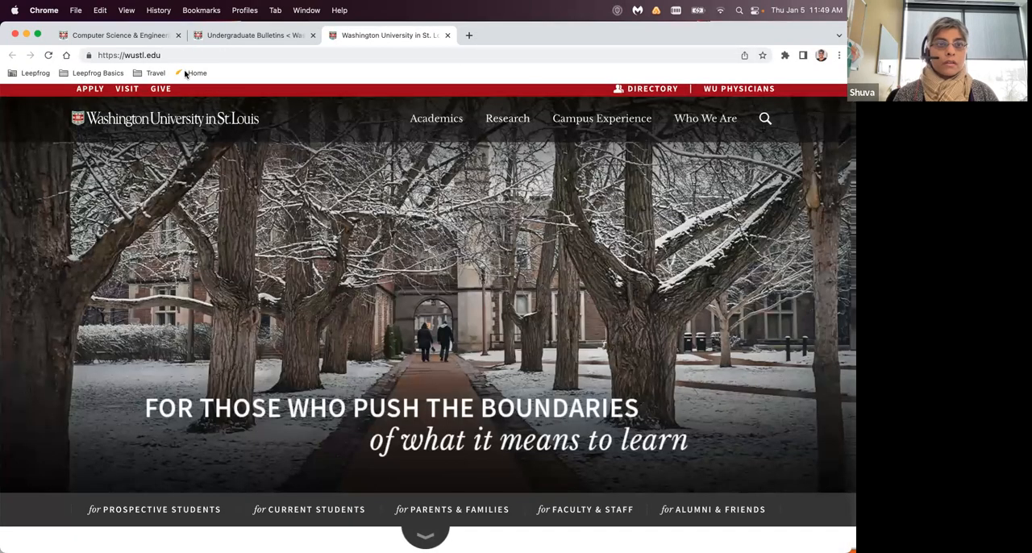
pyautogui.click(151, 37)
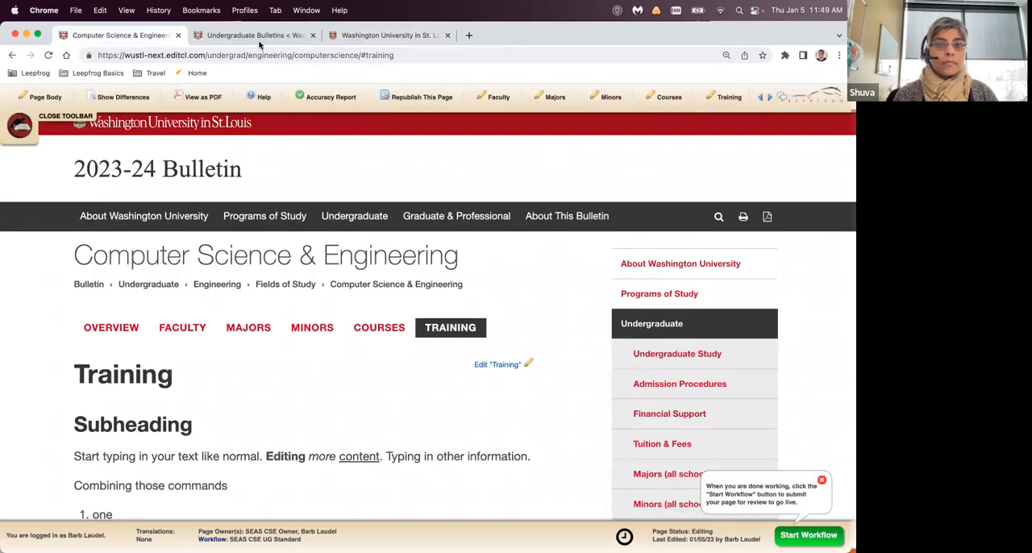
pyautogui.moveTo(541, 37); pyautogui.dragTo(543, 117)
pyautogui.moveTo(544, 76); pyautogui.dragTo(544, 74)
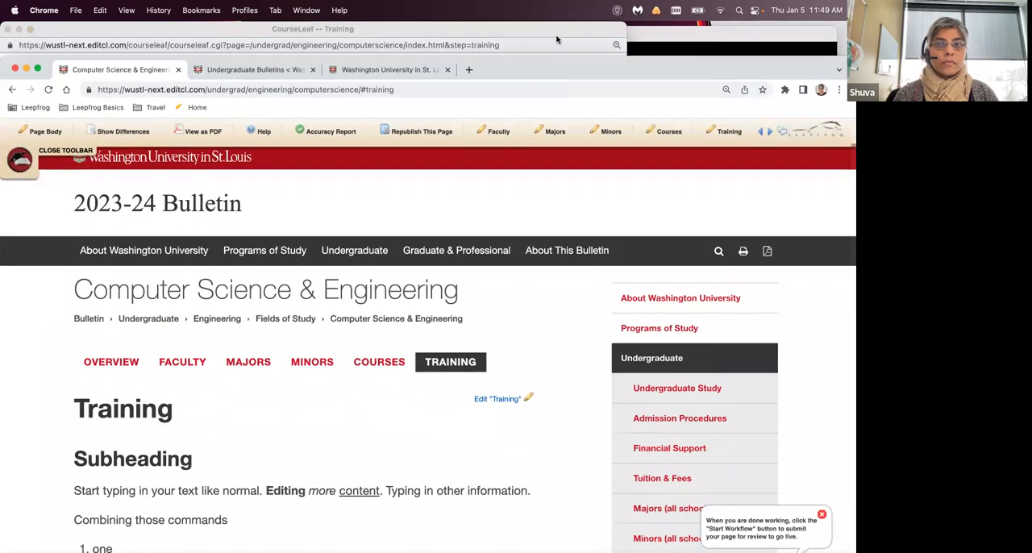
pyautogui.click(556, 30)
# - Add the comment entry "Requirement" to the course list and make it an area header
pyautogui.click(308, 286)
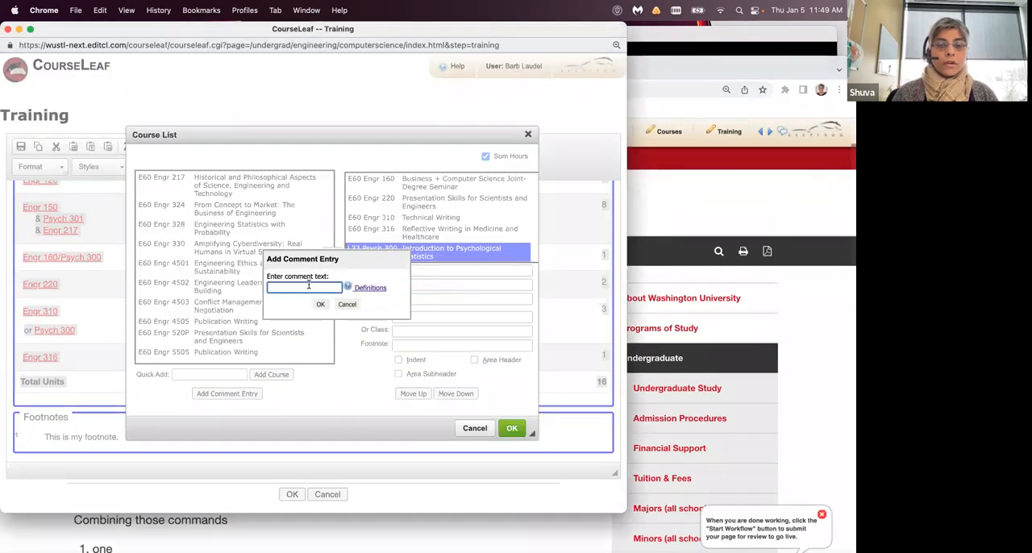
pyautogui.write('Requirement')
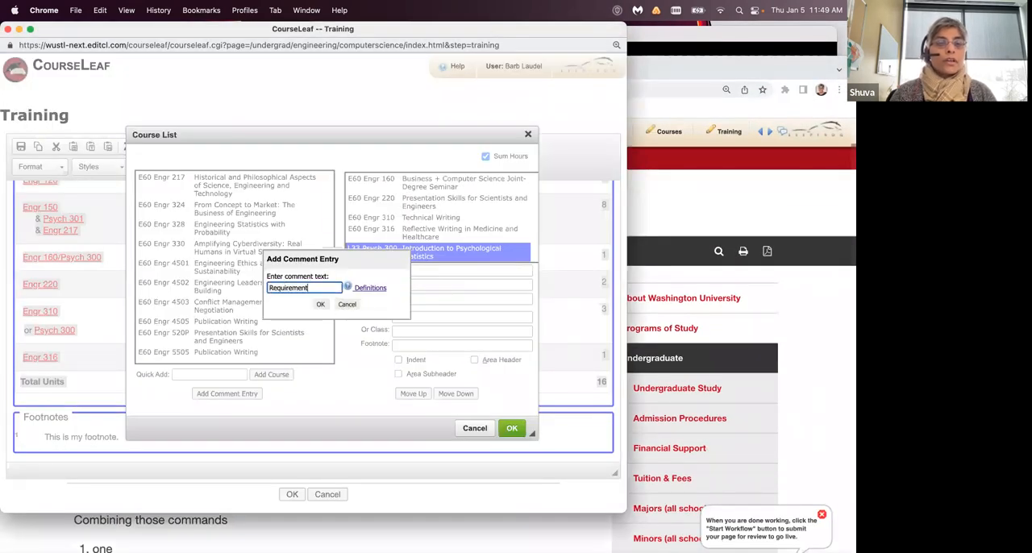
pyautogui.click(319, 305)
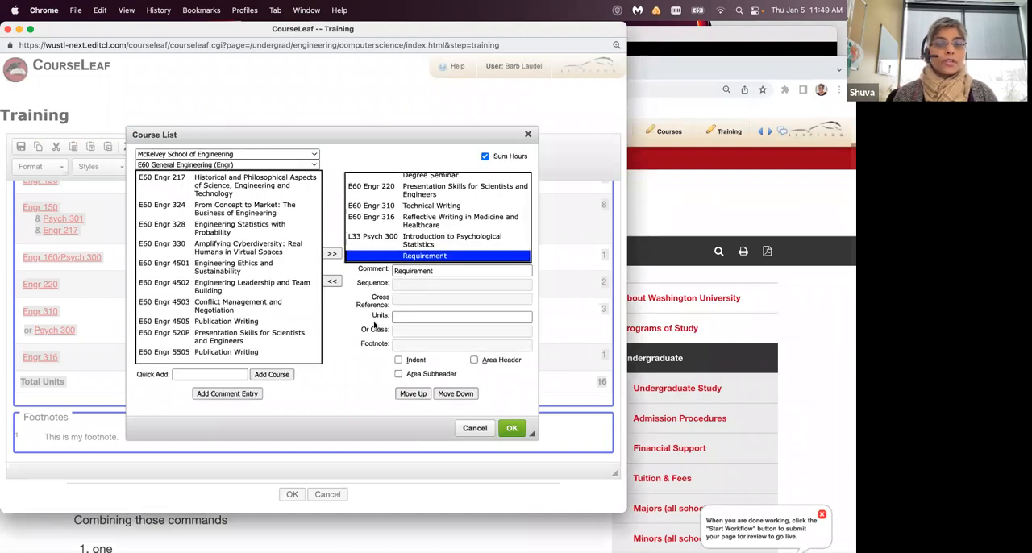
pyautogui.click(474, 360)
# - Change the area header's text to "Requirements" and move it above L33 Psych 300
pyautogui.click(433, 272)
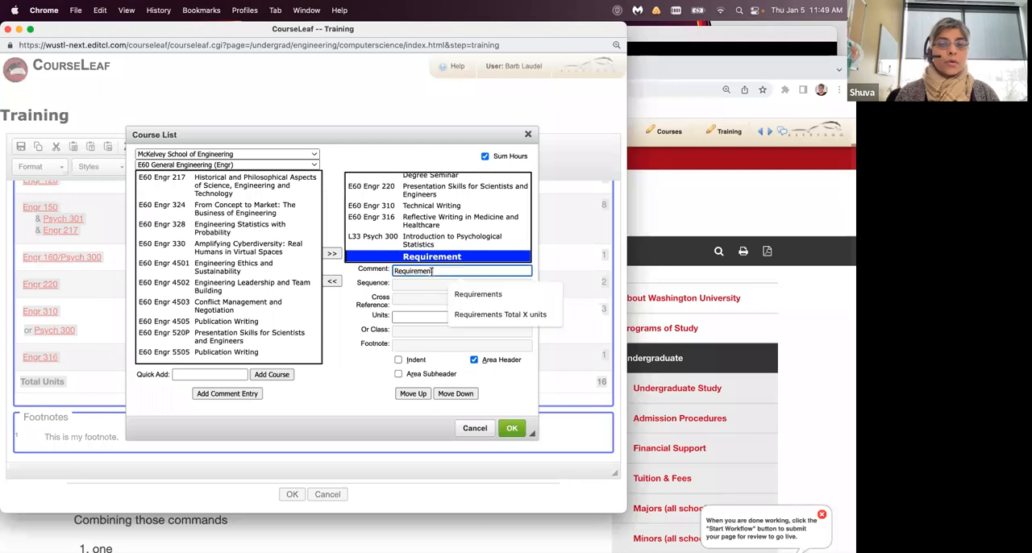
pyautogui.click(478, 294)
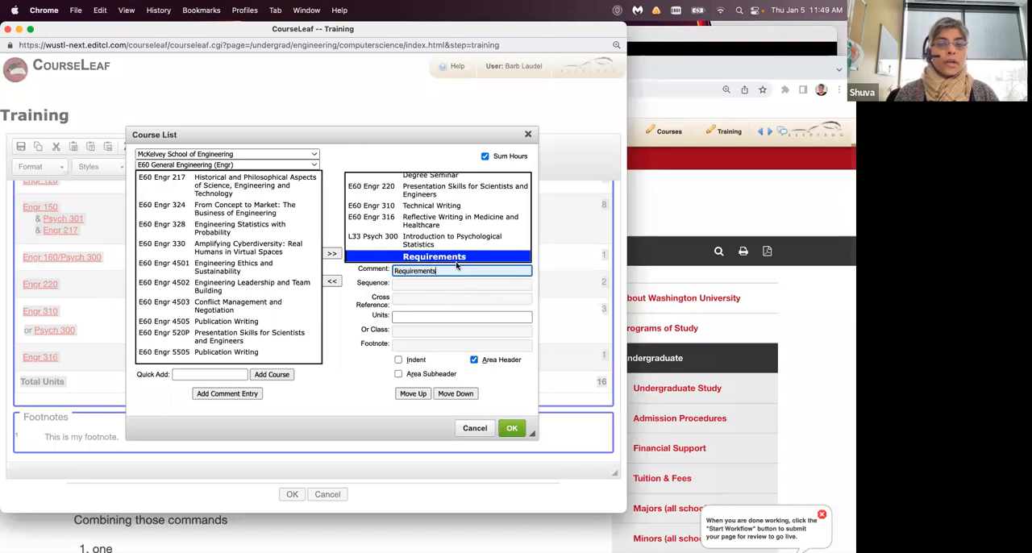
pyautogui.click(412, 394)
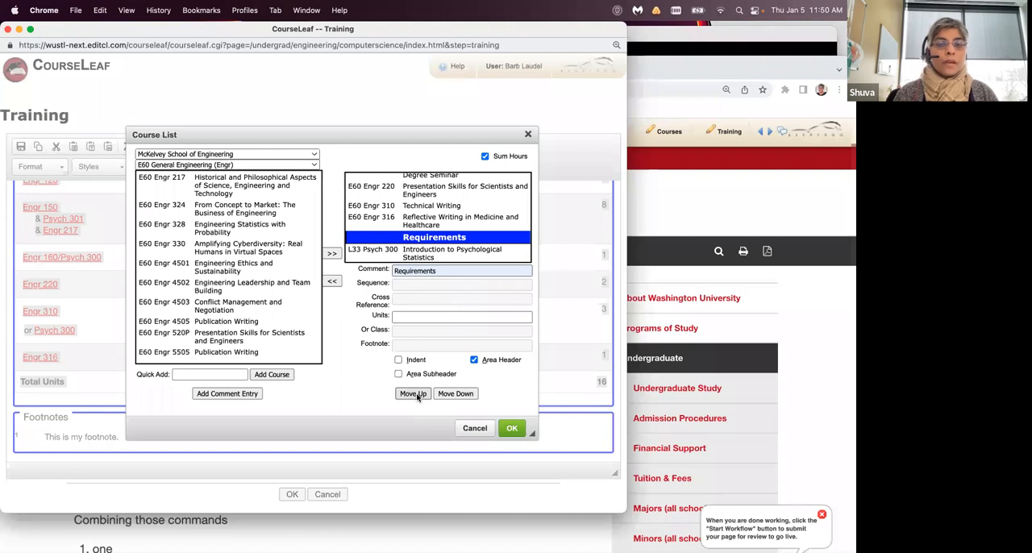
# - Add E60 Engr 328, Engr 330 and Engr 4501 to the course list after L33 Psych 300
pyautogui.click(411, 257)
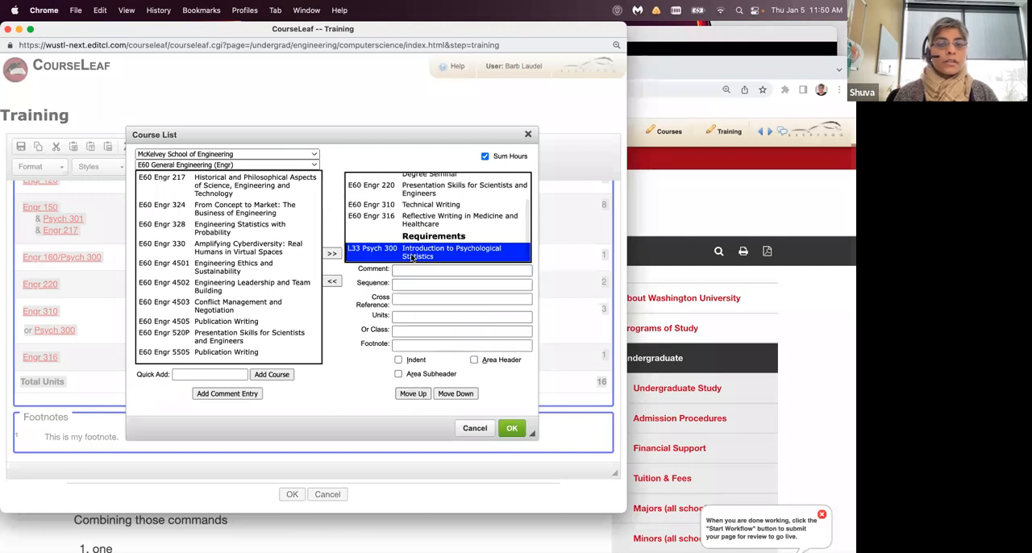
pyautogui.click(253, 228)
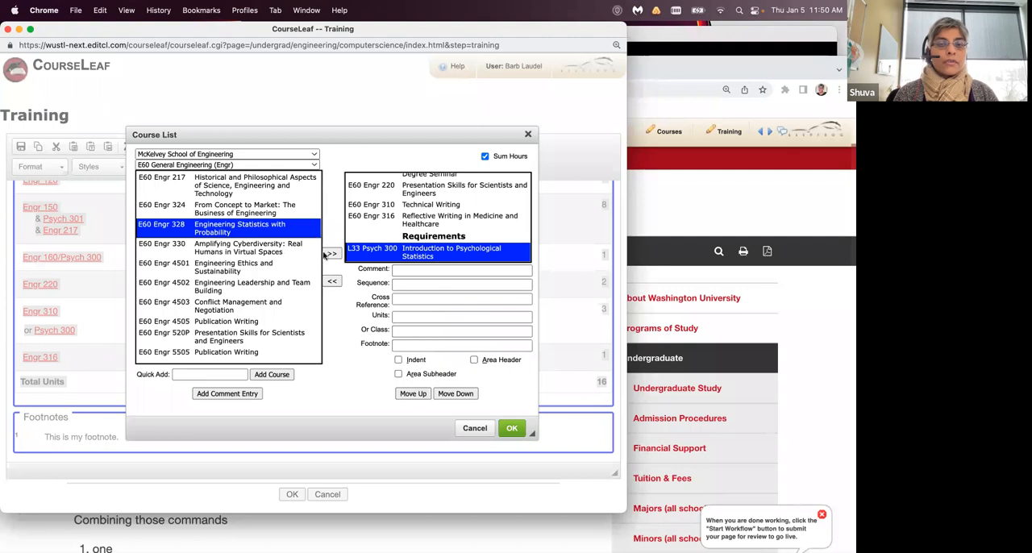
pyautogui.click(332, 254)
pyautogui.click(332, 254)
pyautogui.click(331, 254)
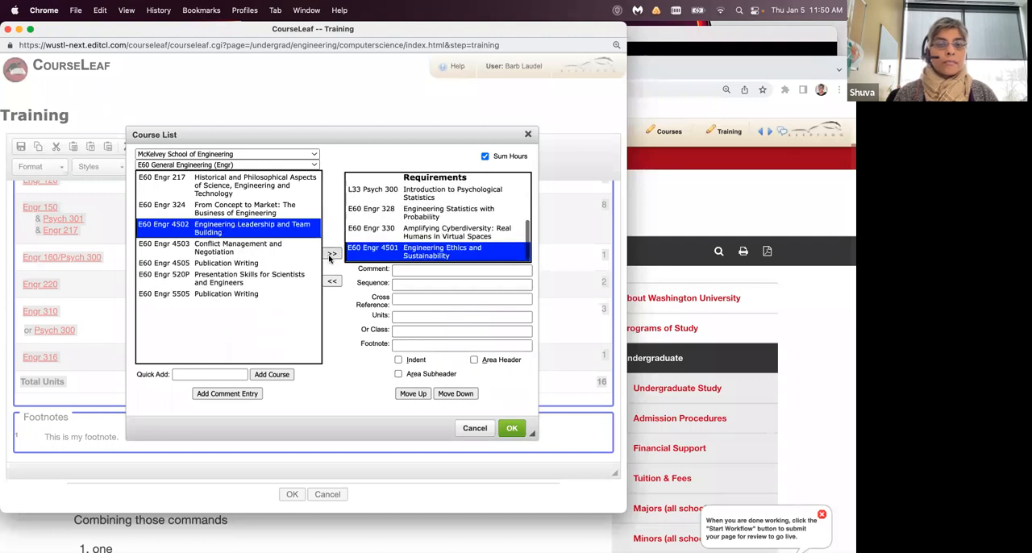
# - Set the Requirements area header's units to 12 and apply the course list settings
pyautogui.click(442, 179)
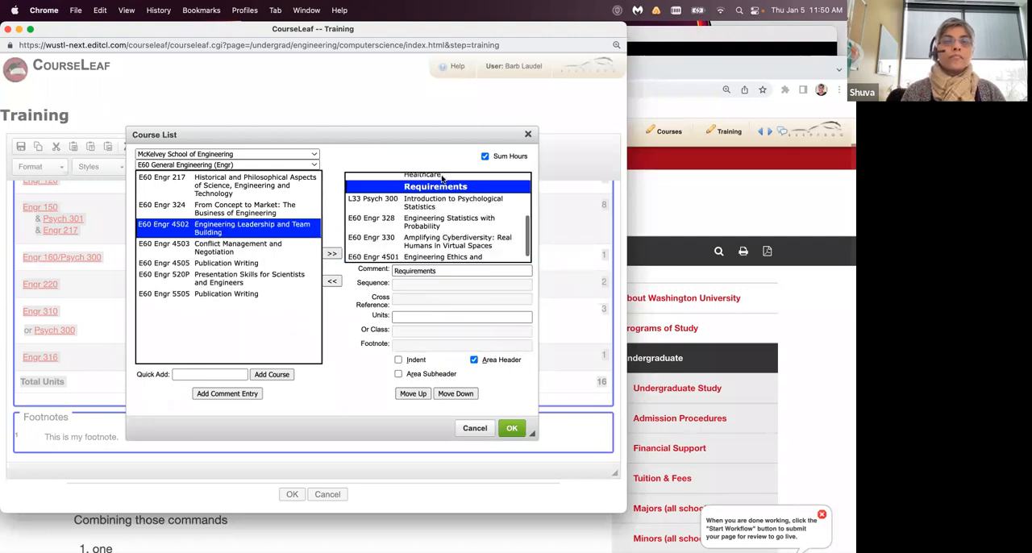
pyautogui.click(409, 314)
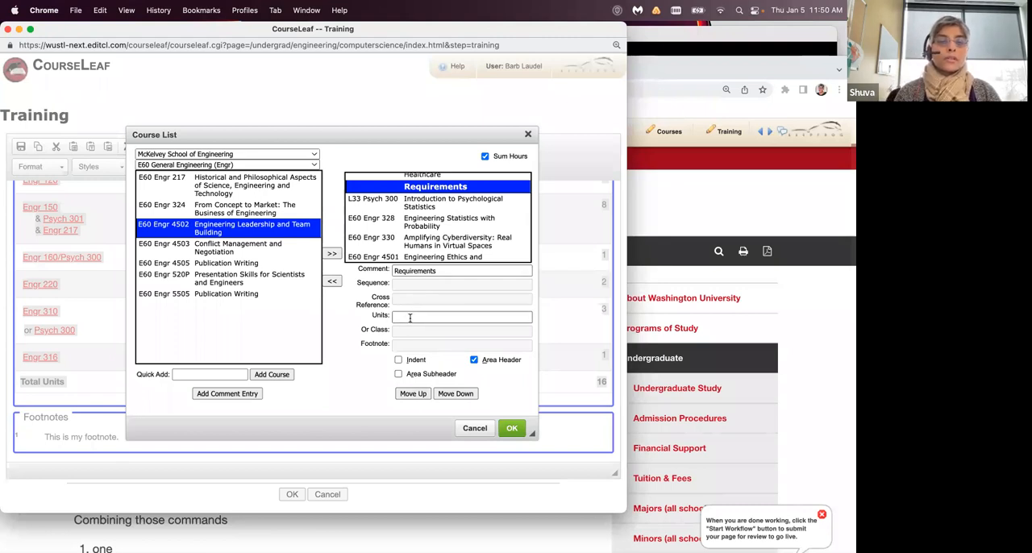
pyautogui.click(426, 230)
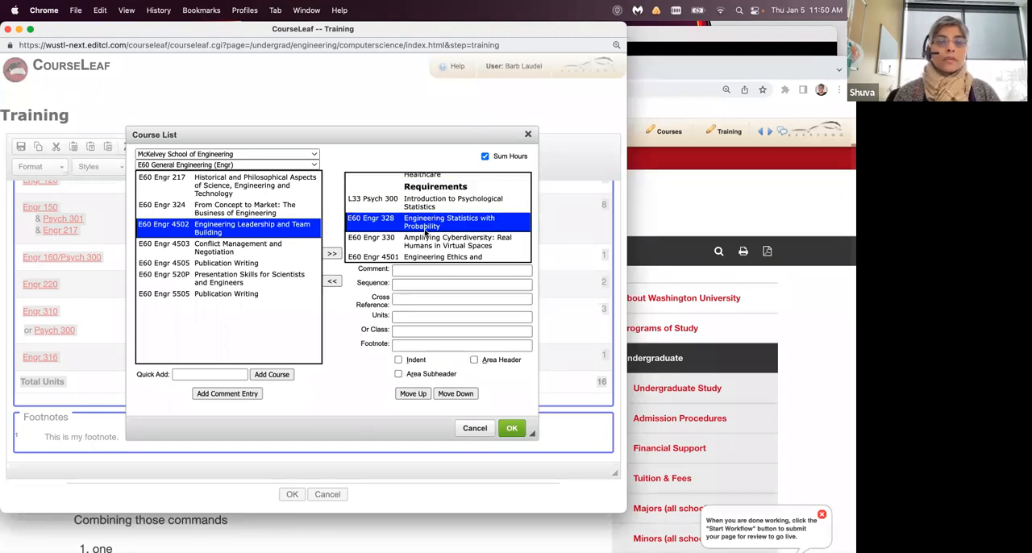
pyautogui.click(442, 187)
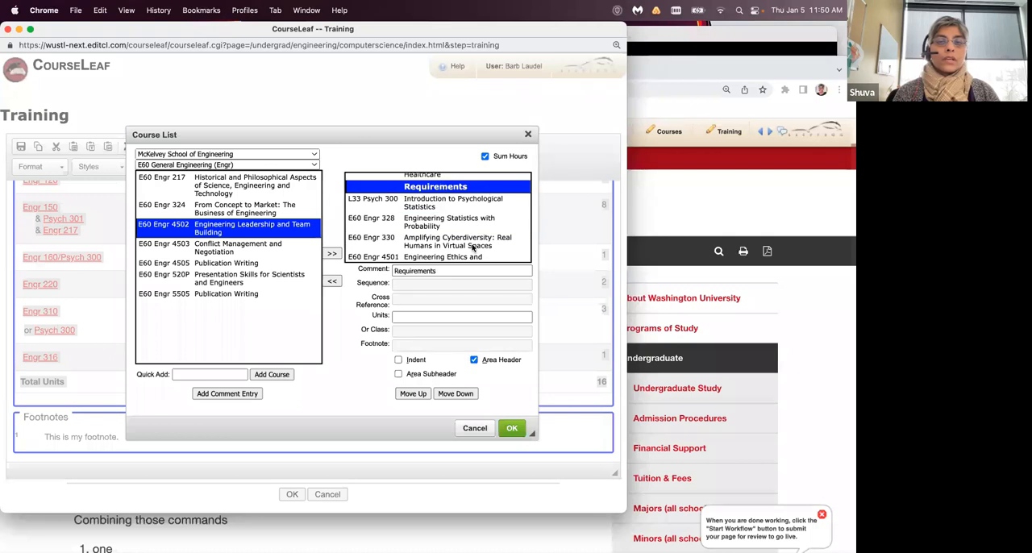
pyautogui.click(412, 318)
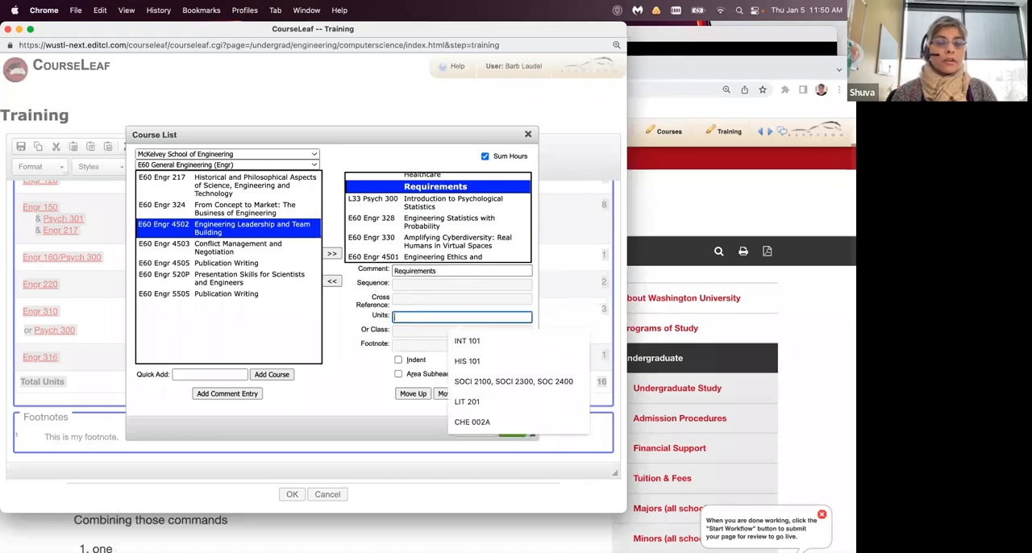
pyautogui.write('12')
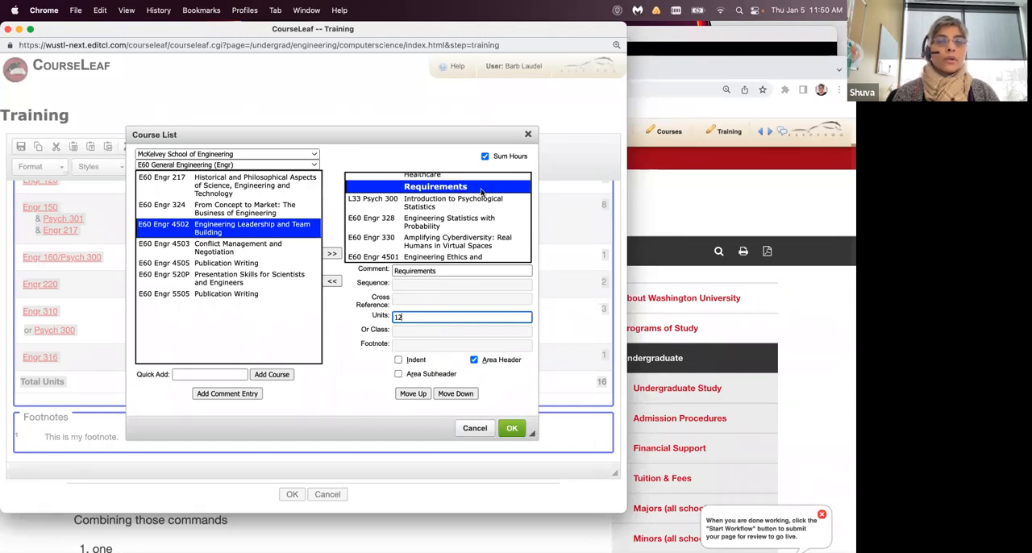
pyautogui.click(356, 311)
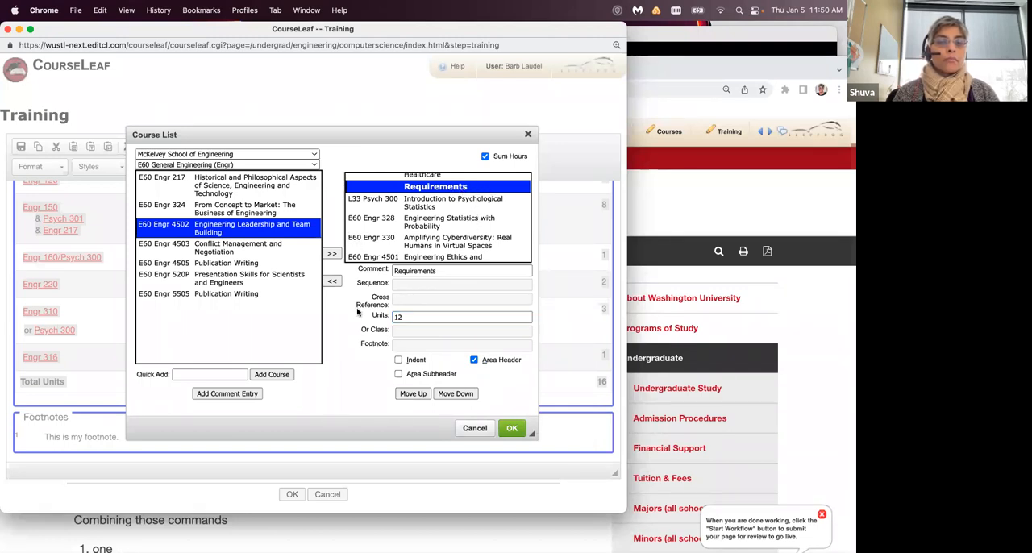
pyautogui.click(512, 429)
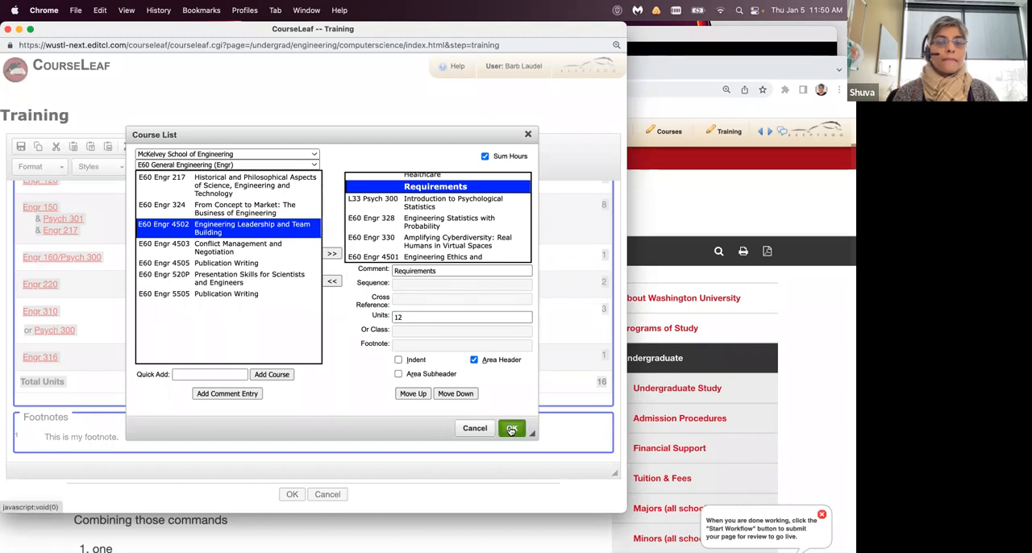
pyautogui.click(617, 344)
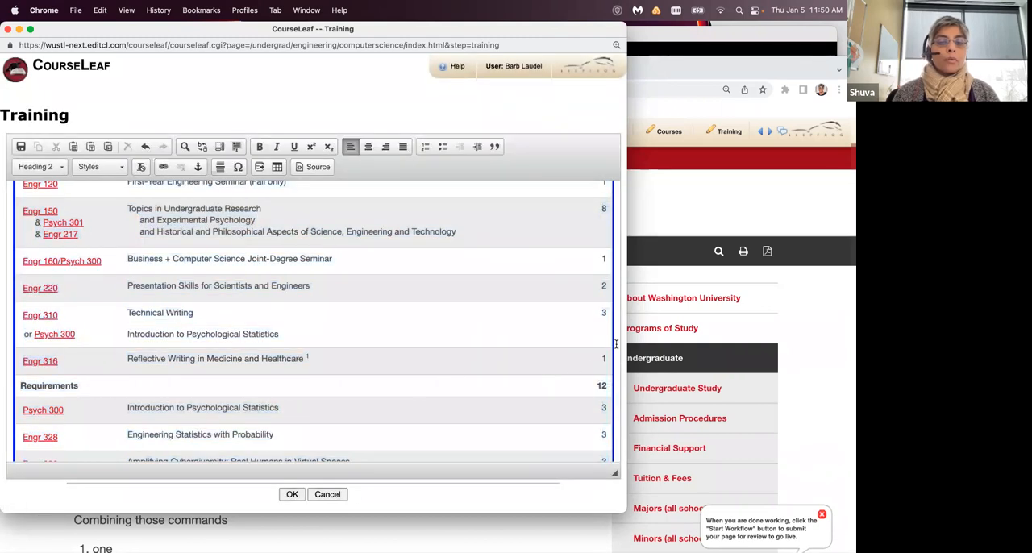
pyautogui.scroll(-2, 616, 344)
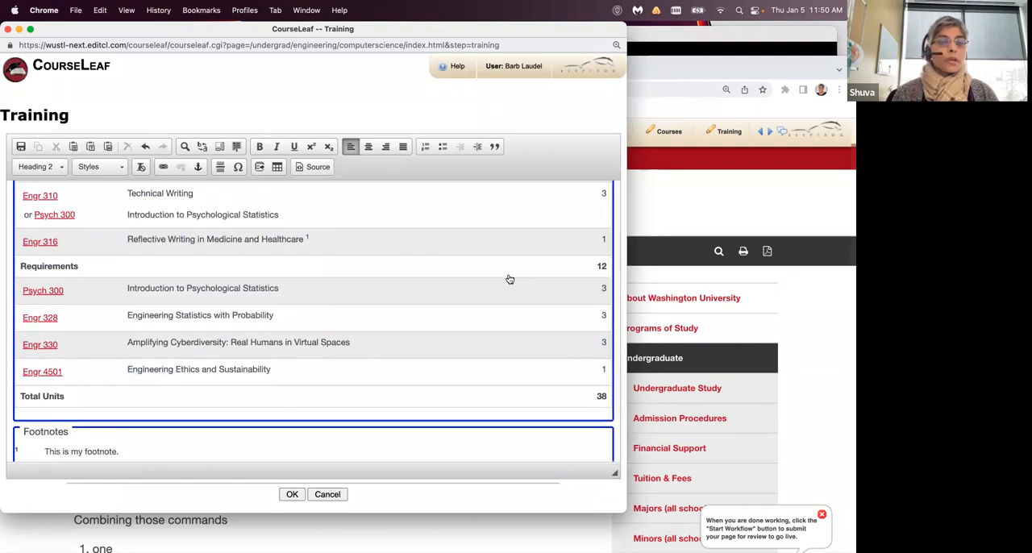
# - Reopen the course list settings, set the Requirements area header's units to 6, and apply
pyautogui.doubleClick(503, 307)
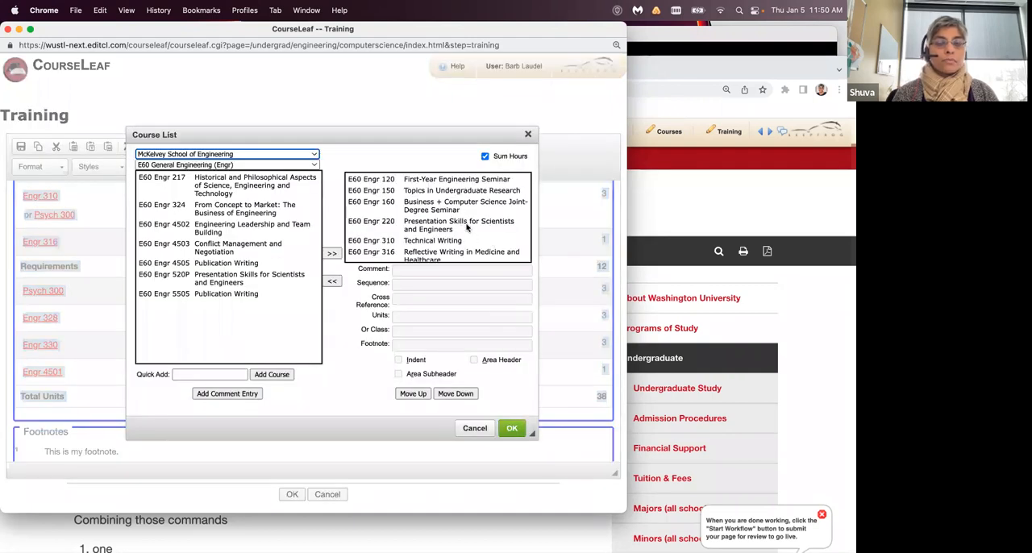
pyautogui.scroll(-3, 466, 228)
pyautogui.click(467, 186)
pyautogui.click(422, 317)
pyautogui.write('6')
pyautogui.click(511, 429)
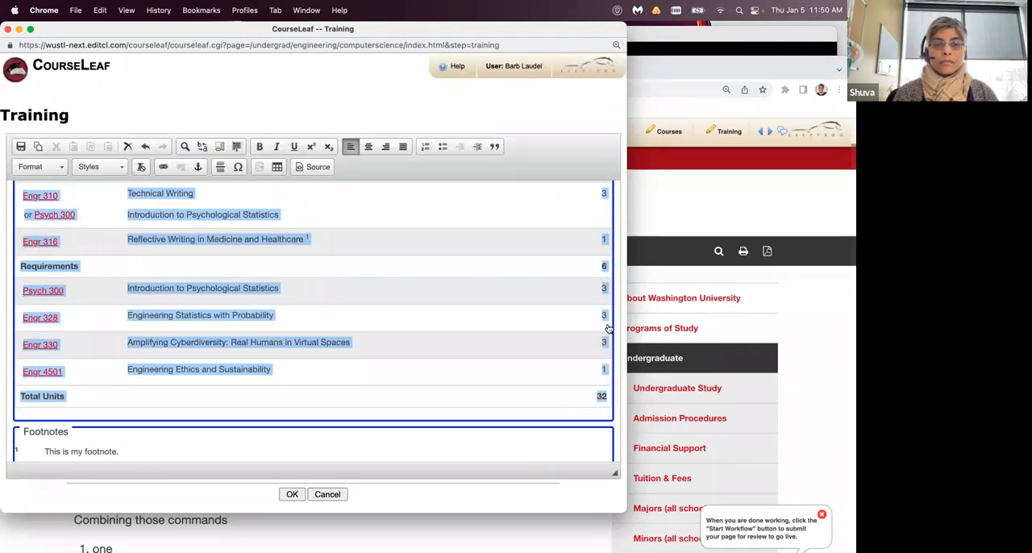
pyautogui.click(602, 271)
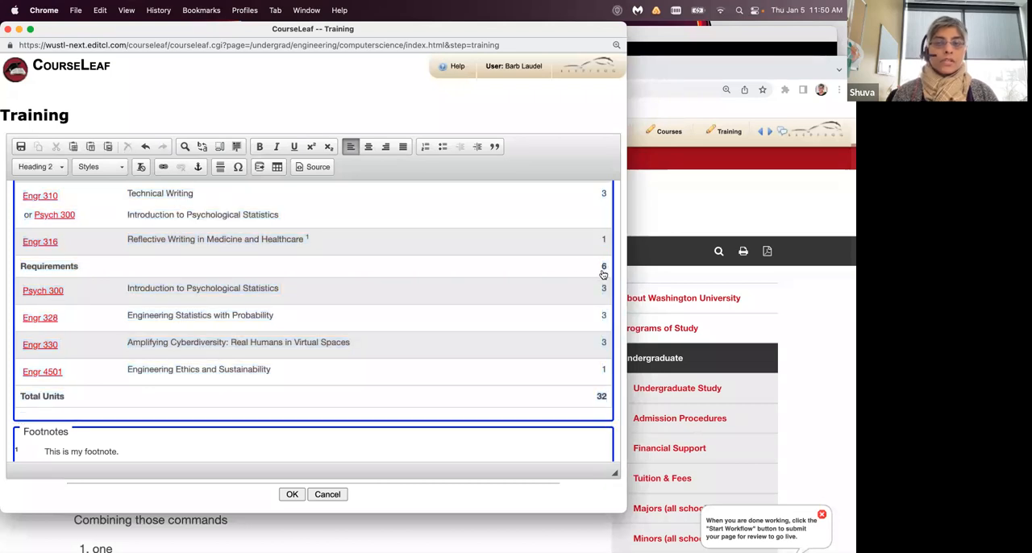
# - Change the area header's comment text to "Requirements (pick 2)" and apply the course list settings
pyautogui.doubleClick(86, 282)
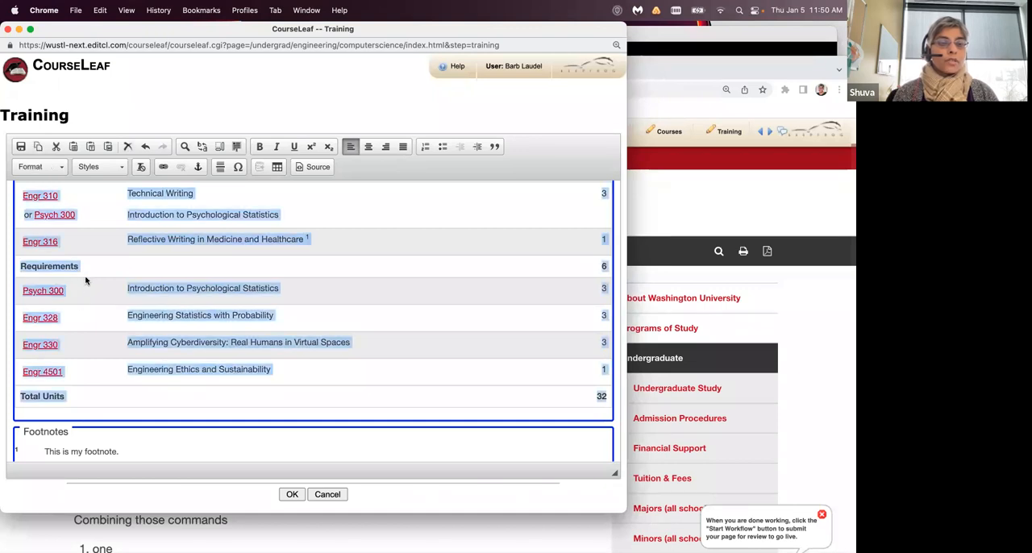
pyautogui.scroll(-2, 448, 236)
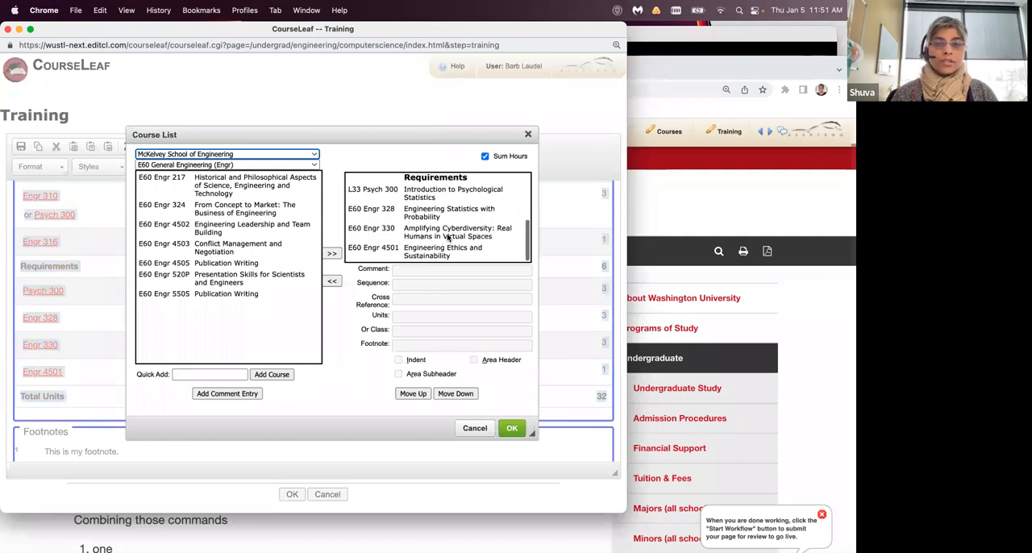
pyautogui.click(466, 180)
pyautogui.click(460, 271)
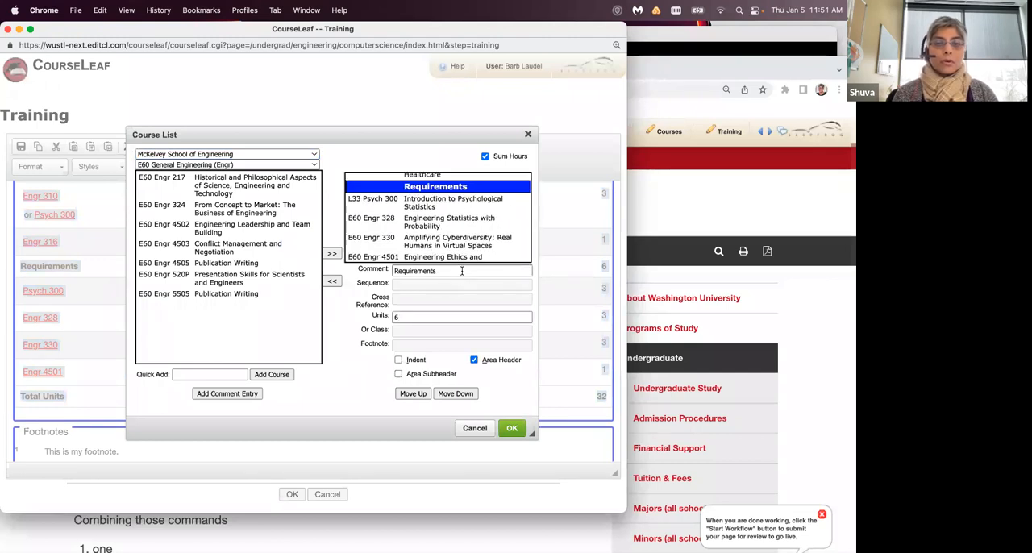
pyautogui.write('(pick 2')
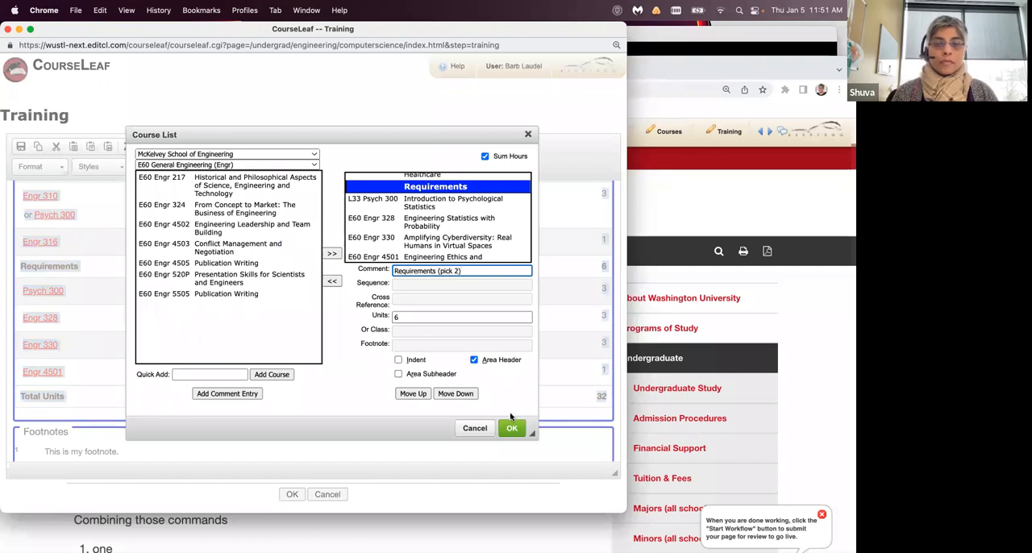
pyautogui.click(511, 428)
# - Examine the course list in the editor, comparing the individual course units and the pick 2 section with the total units
pyautogui.scroll(3, 615, 295)
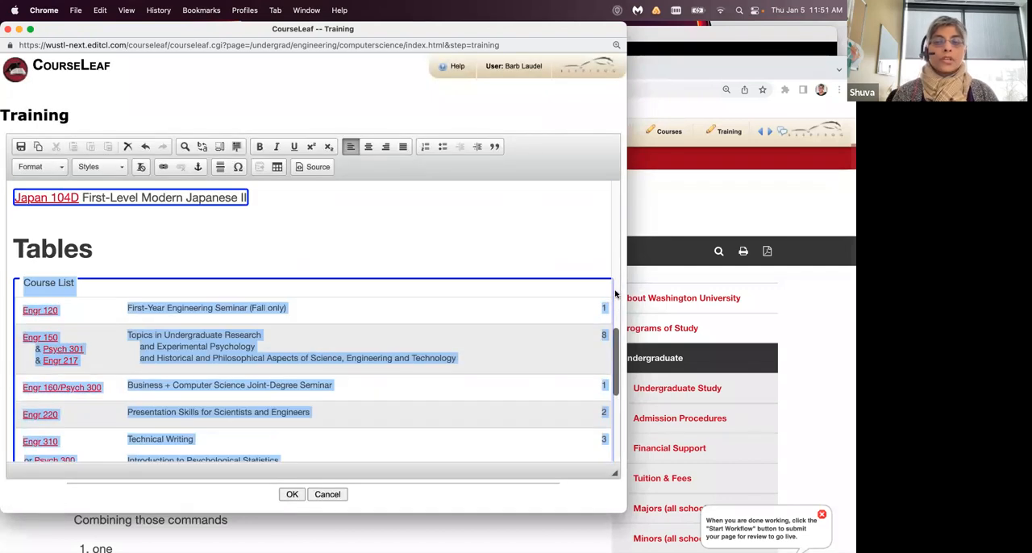
pyautogui.scroll(-10, 615, 339)
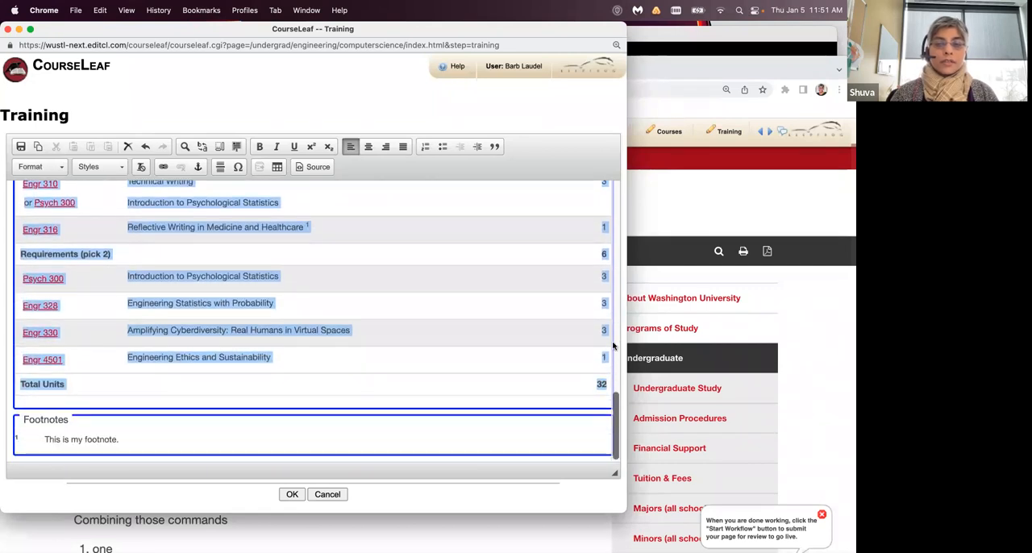
pyautogui.scroll(5, 572, 369)
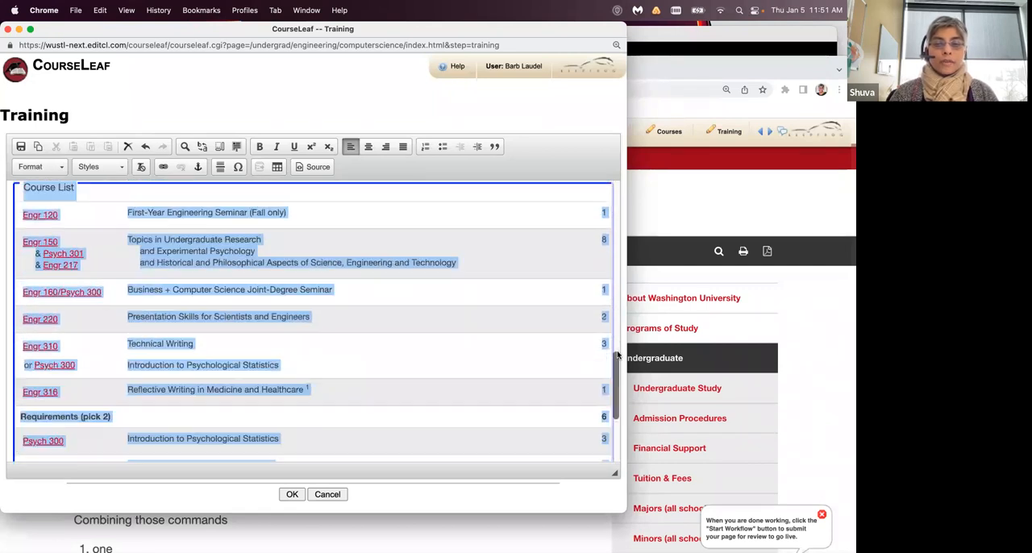
pyautogui.scroll(-3, 556, 367)
pyautogui.scroll(-3, 556, 367)
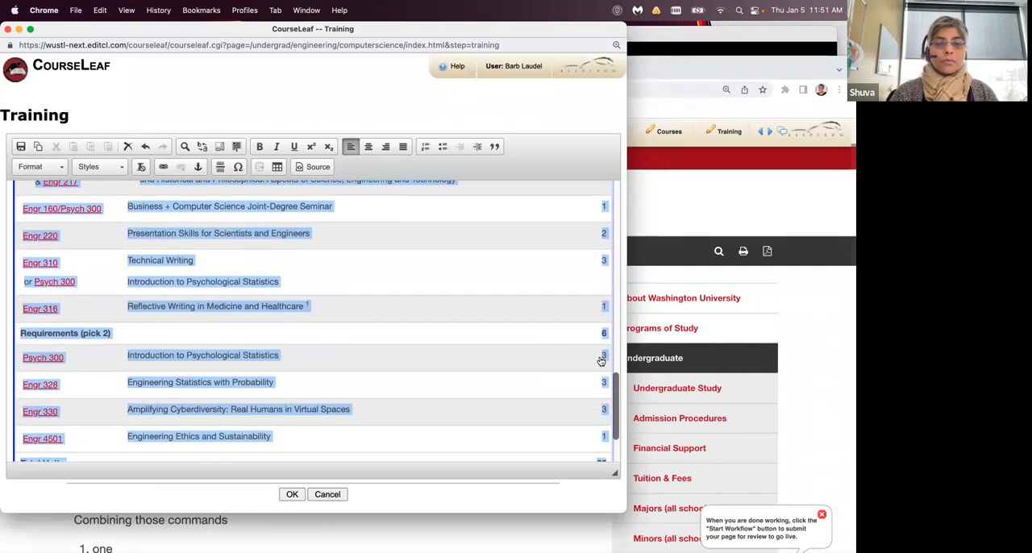
pyautogui.scroll(5, 617, 356)
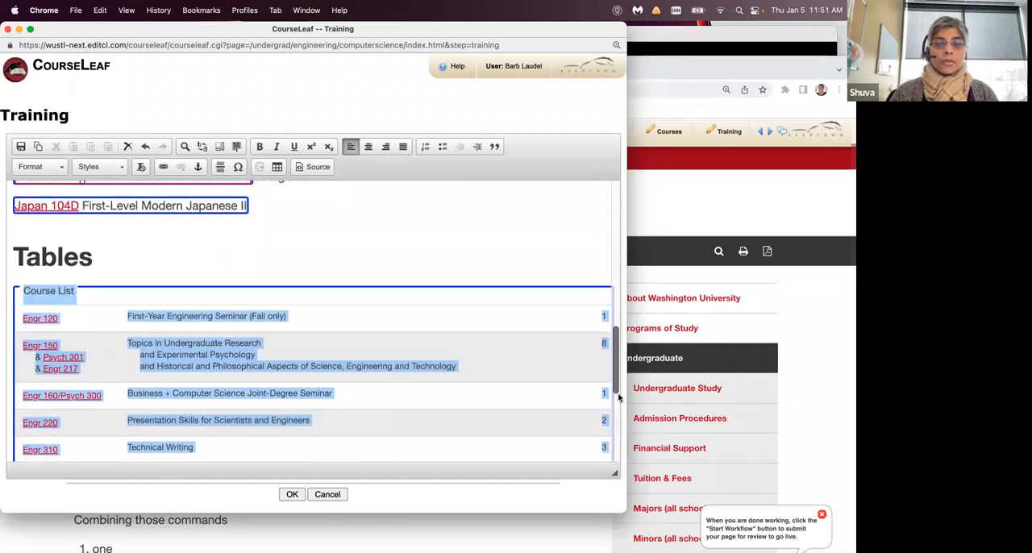
pyautogui.scroll(-5, 304, 372)
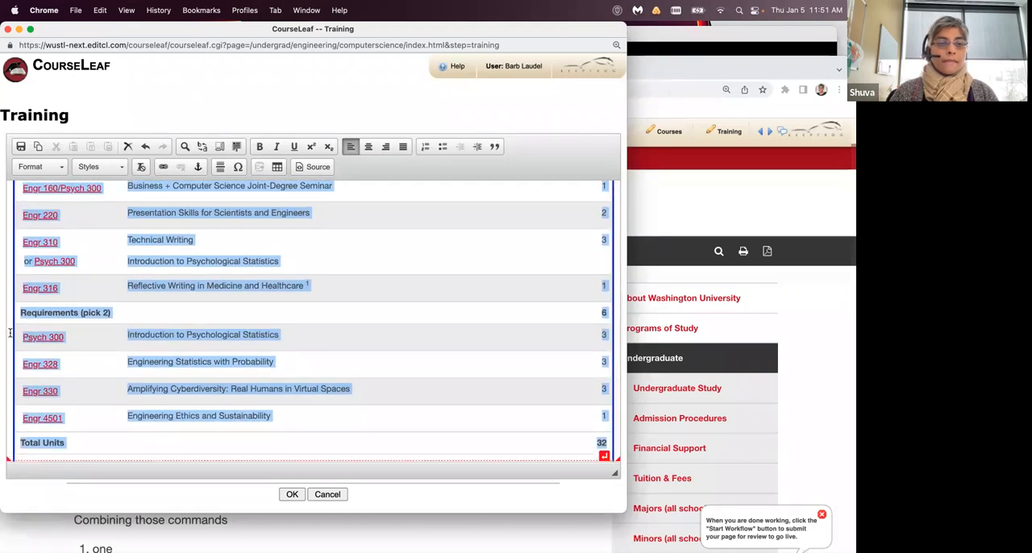
pyautogui.click(49, 339)
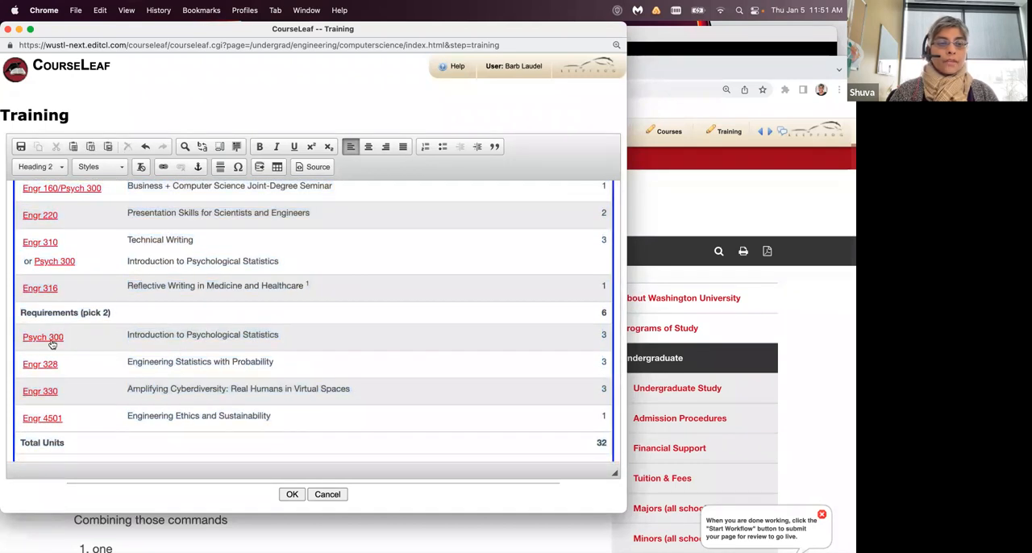
# - Indent Psych 300, Engr 328, Engr 330 and Engr 4501 under the Requirements (pick 2) header and apply the course list settings
pyautogui.doubleClick(105, 328)
pyautogui.scroll(-5, 395, 232)
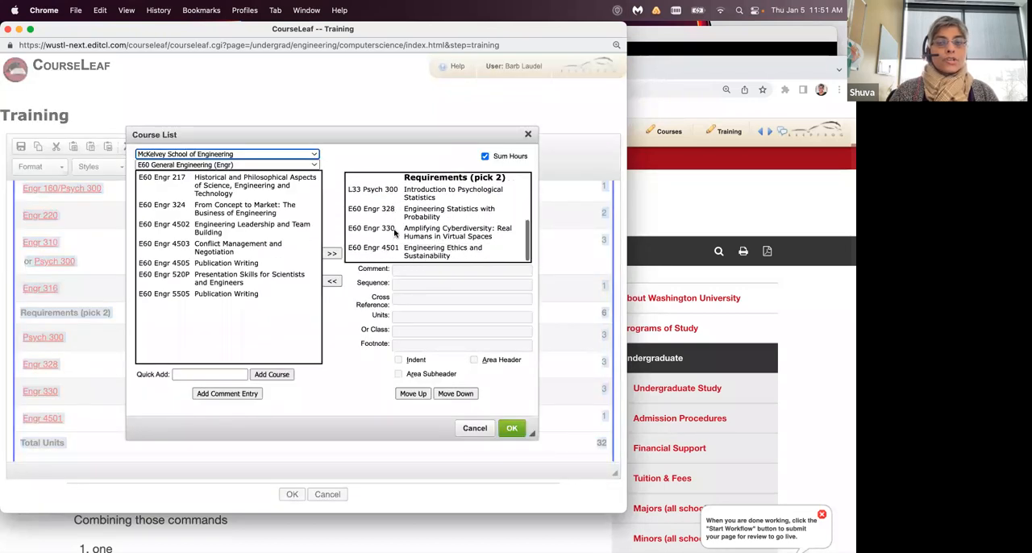
pyautogui.click(415, 195)
pyautogui.click(398, 360)
pyautogui.click(428, 216)
pyautogui.click(398, 360)
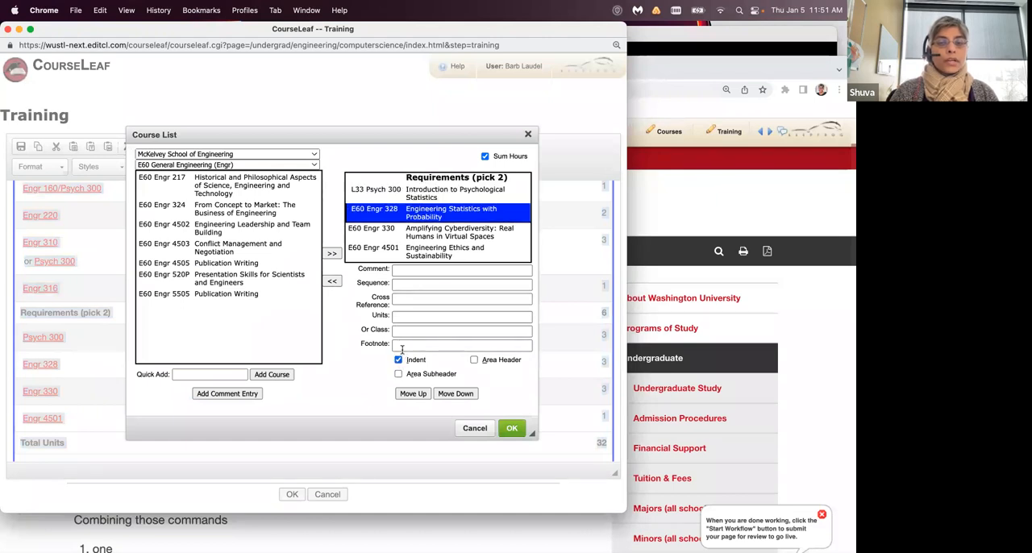
pyautogui.click(425, 234)
pyautogui.click(398, 360)
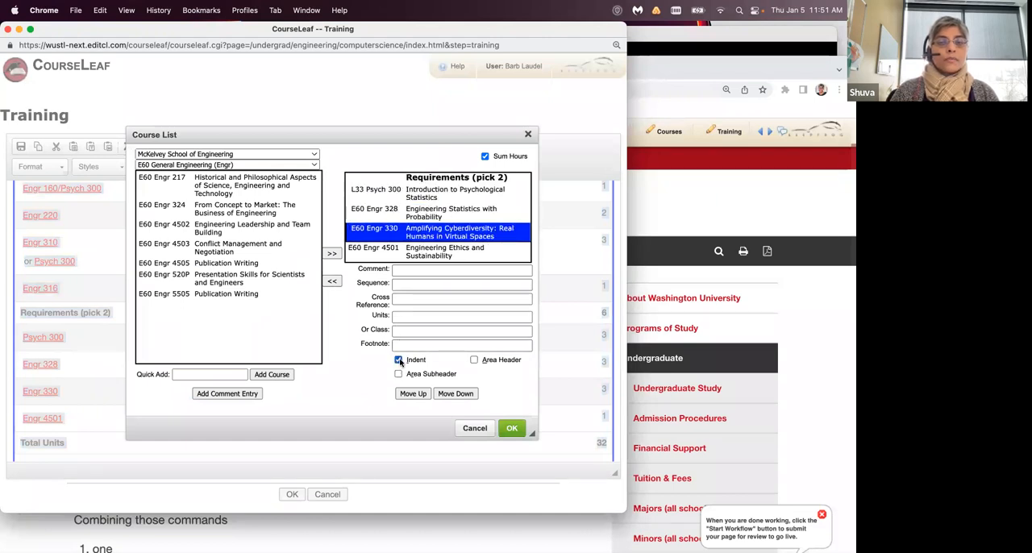
pyautogui.click(432, 252)
pyautogui.click(399, 360)
pyautogui.click(503, 428)
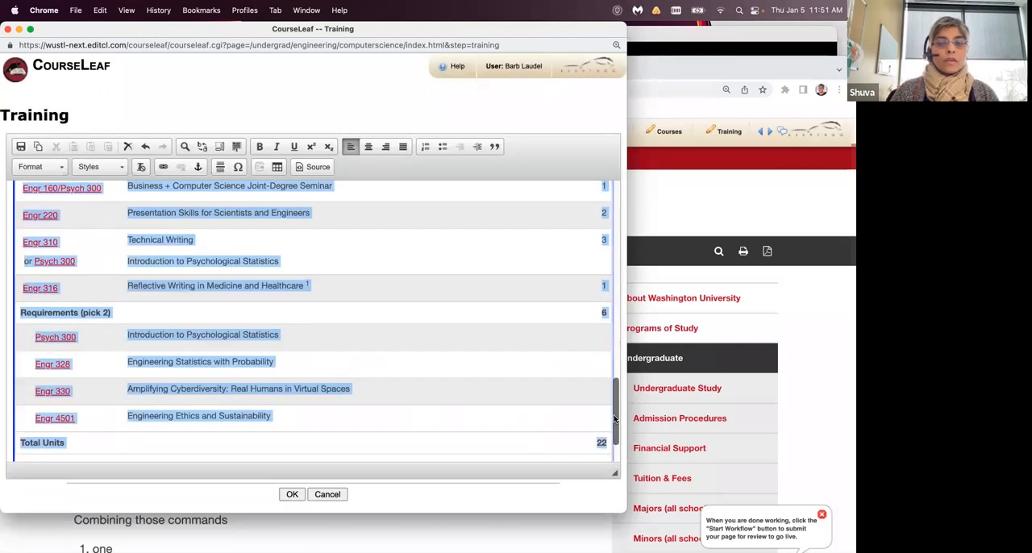
# - Check the updated course list, save the Training content, and view the table on the bulletin page
pyautogui.scroll(2, 619, 424)
pyautogui.scroll(-5, 601, 444)
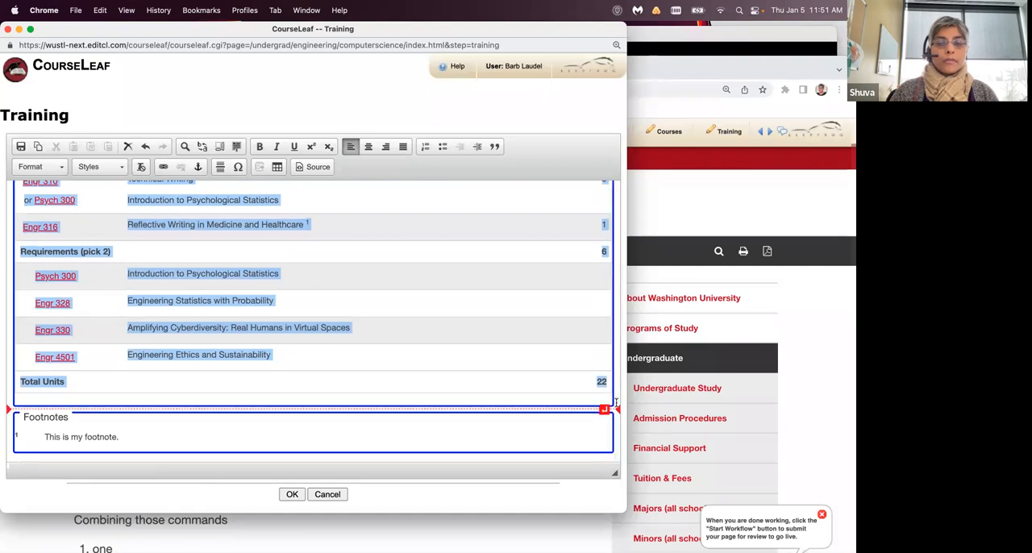
pyautogui.click(616, 403)
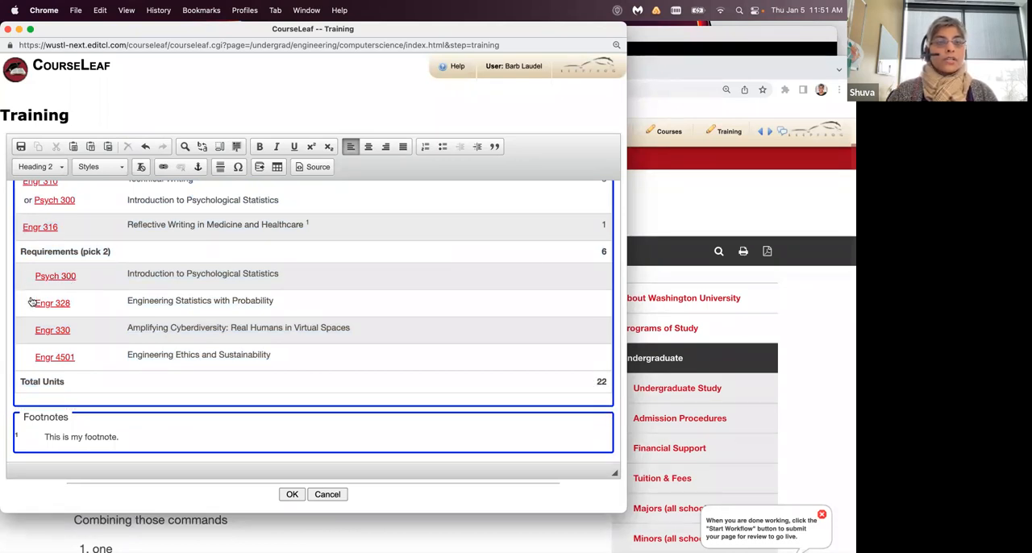
pyautogui.click(292, 494)
pyautogui.scroll(-10, 500, 424)
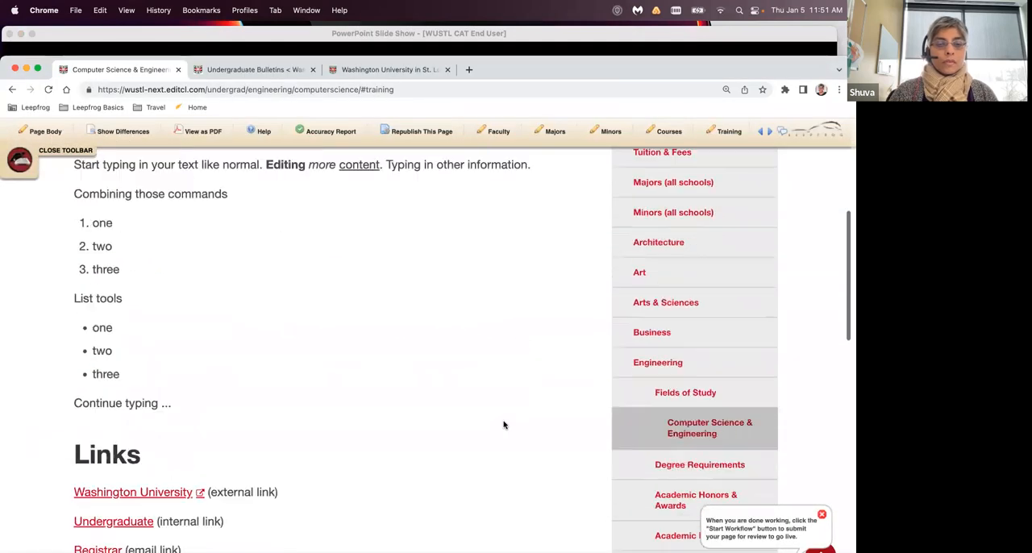
pyautogui.scroll(-7, 504, 425)
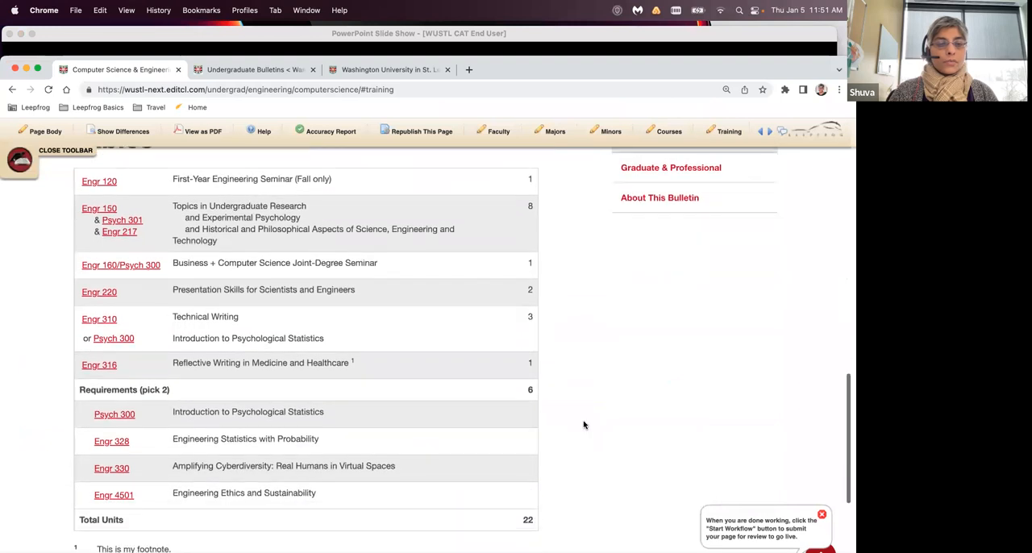
# - Reopen the Training content for editing, add a blank line below the footnotes, and enlarge the editor window
pyautogui.scroll(-2, 585, 425)
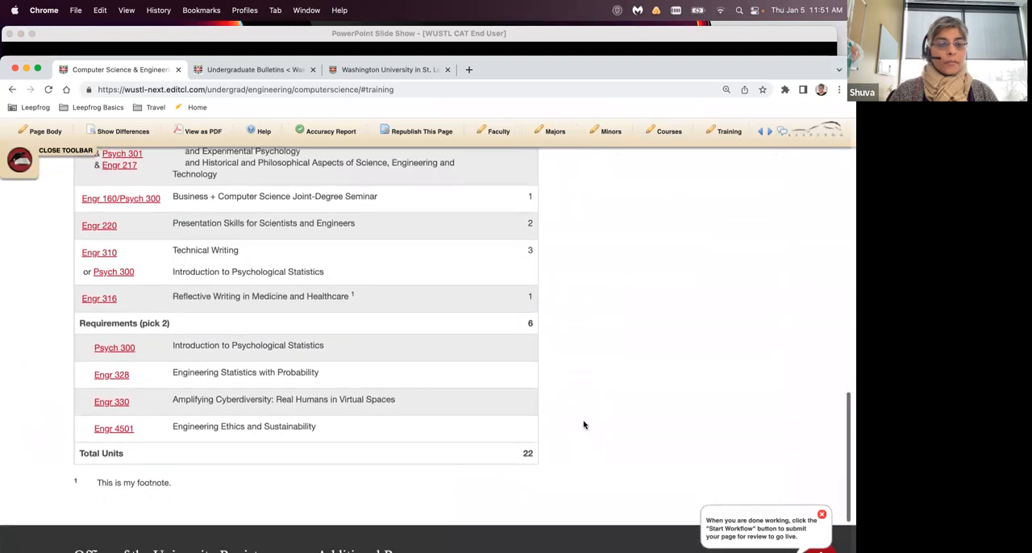
pyautogui.scroll(10, 585, 425)
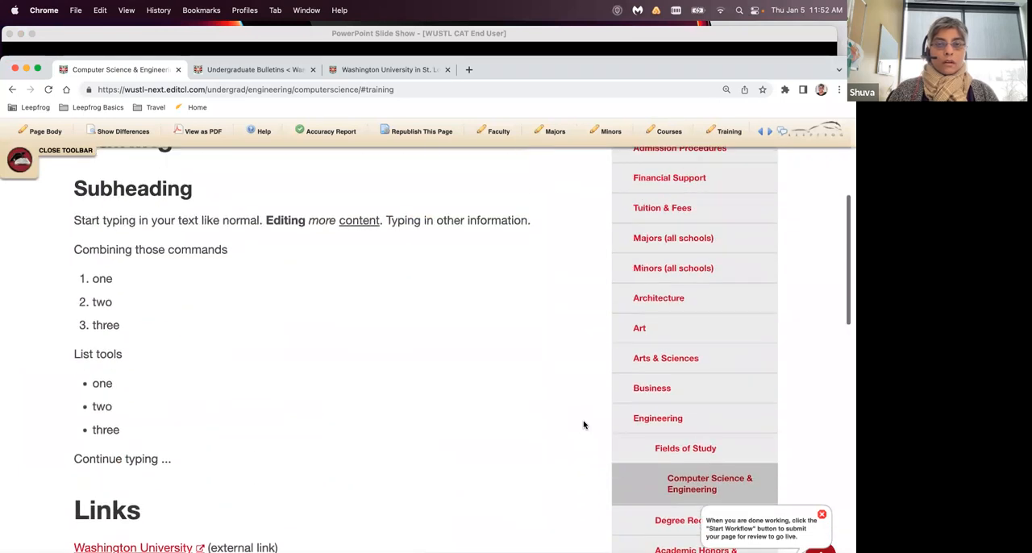
pyautogui.scroll(5, 584, 425)
pyautogui.click(503, 319)
pyautogui.scroll(-15, 484, 360)
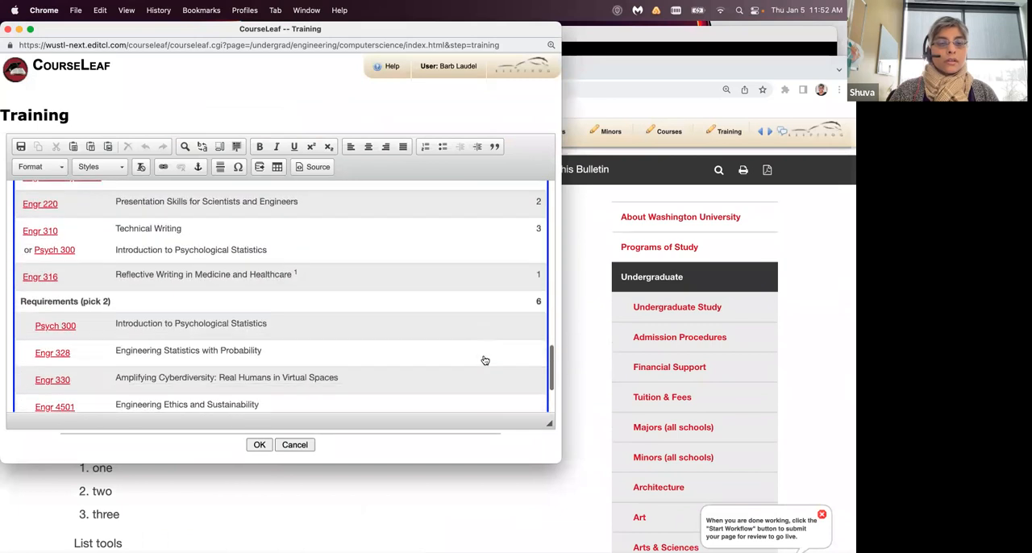
pyautogui.scroll(-3, 485, 360)
pyautogui.click(540, 410)
pyautogui.click(541, 409)
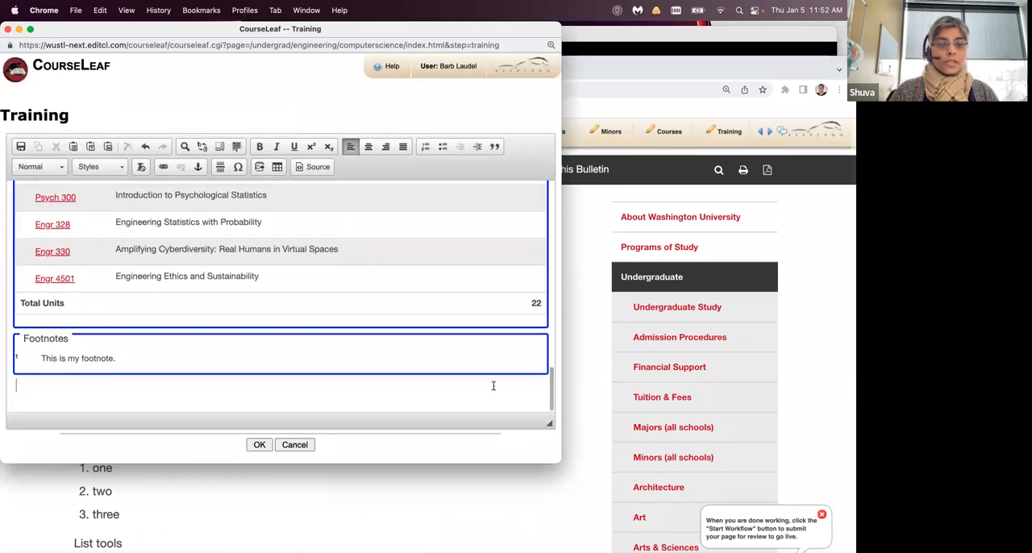
pyautogui.press('Return')
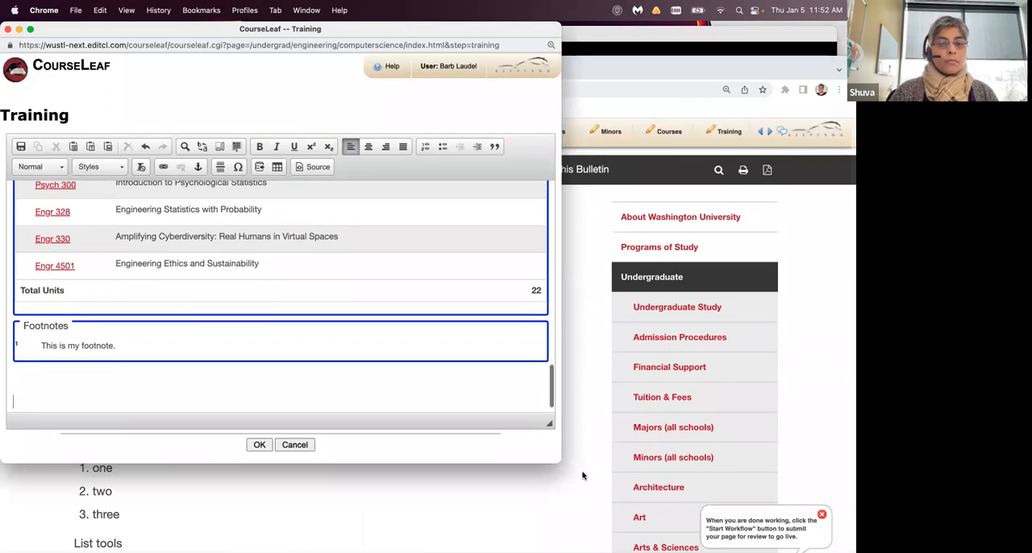
pyautogui.moveTo(561, 462); pyautogui.dragTo(711, 496)
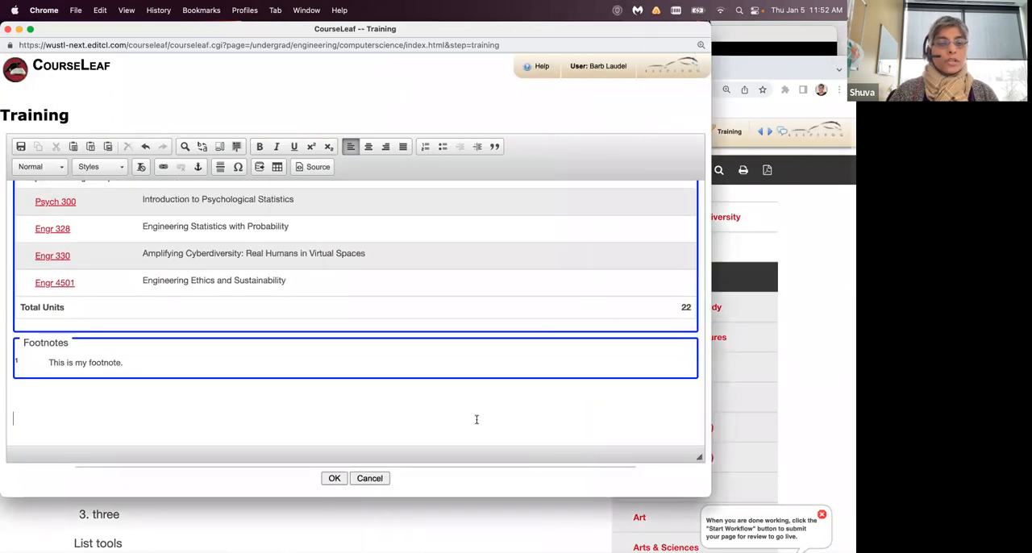
# - Insert a formatted table of type Course Plan below the footnotes
pyautogui.click(278, 168)
pyautogui.click(368, 251)
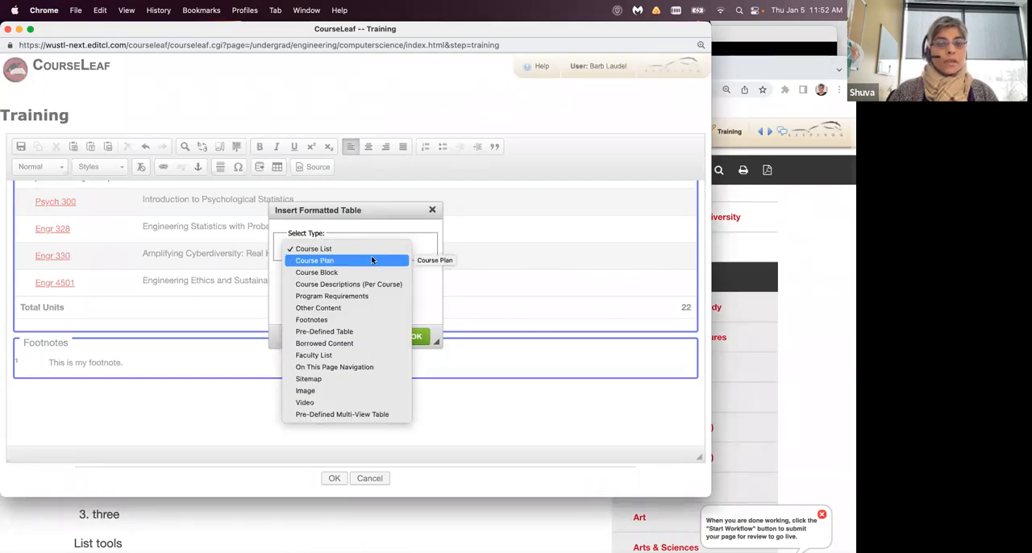
pyautogui.click(372, 259)
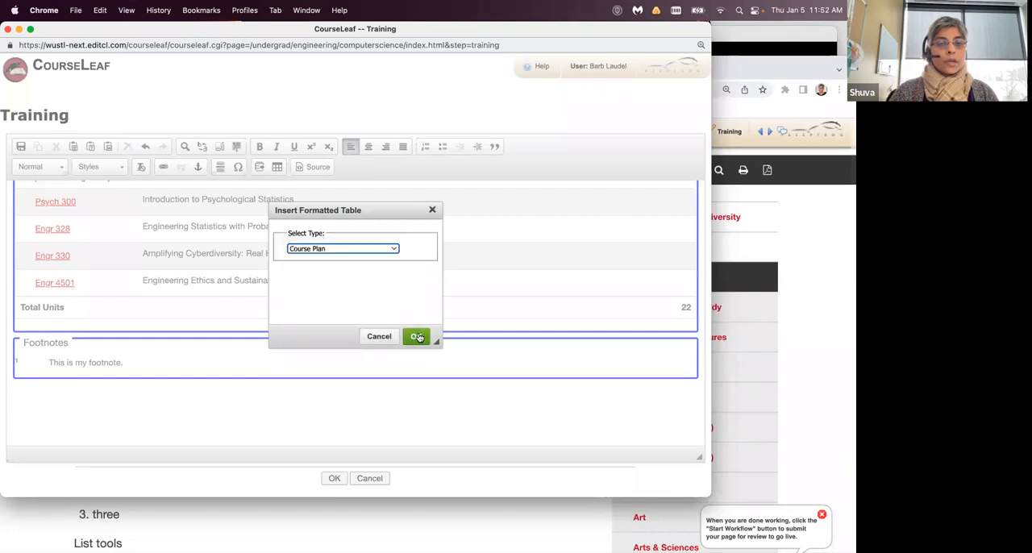
pyautogui.click(417, 337)
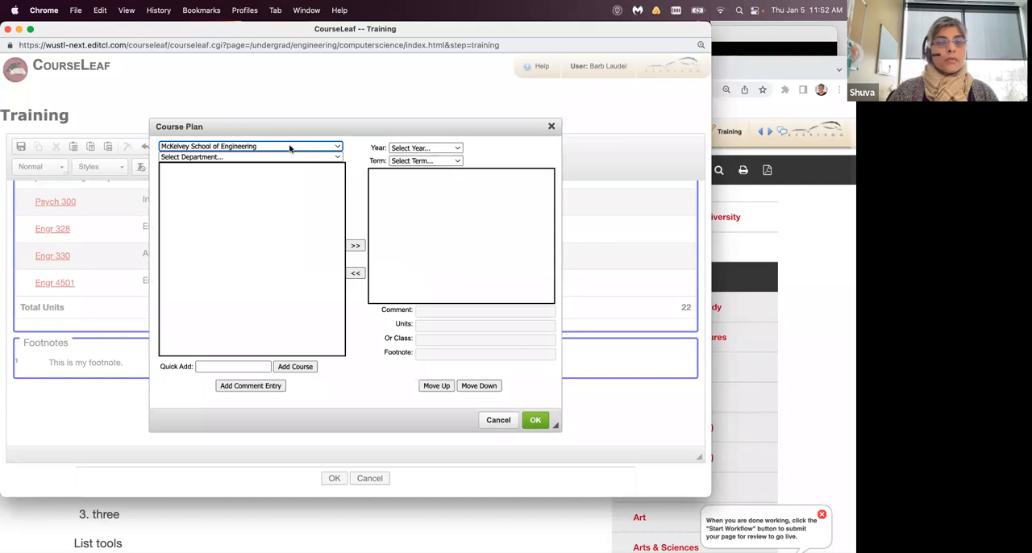
# - Add ART 101A, ART 102A and ART 105 from Design & Visual Arts - Art, department F00 Art, to the First Year Fall term
pyautogui.click(453, 150)
pyautogui.click(452, 159)
pyautogui.click(454, 162)
pyautogui.click(448, 173)
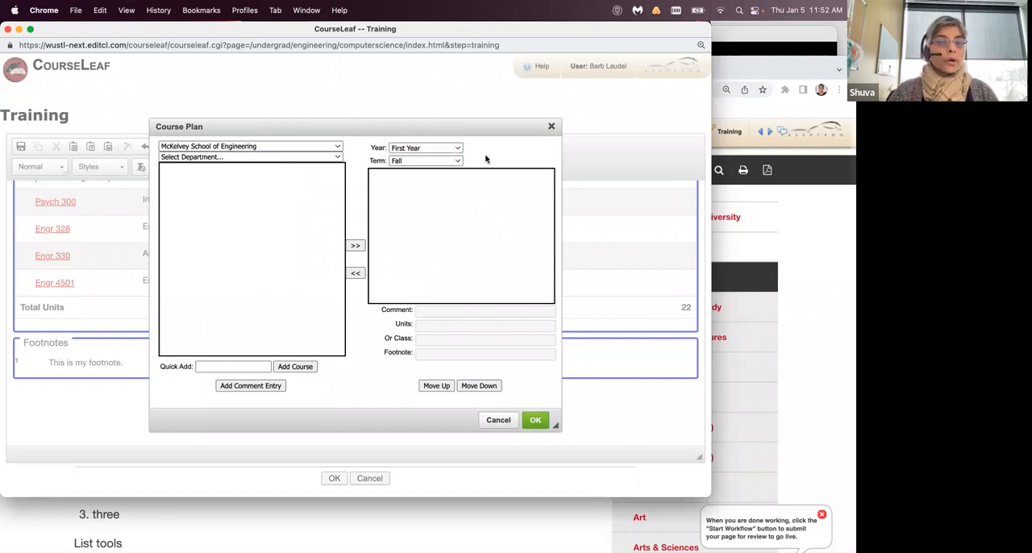
pyautogui.click(328, 150)
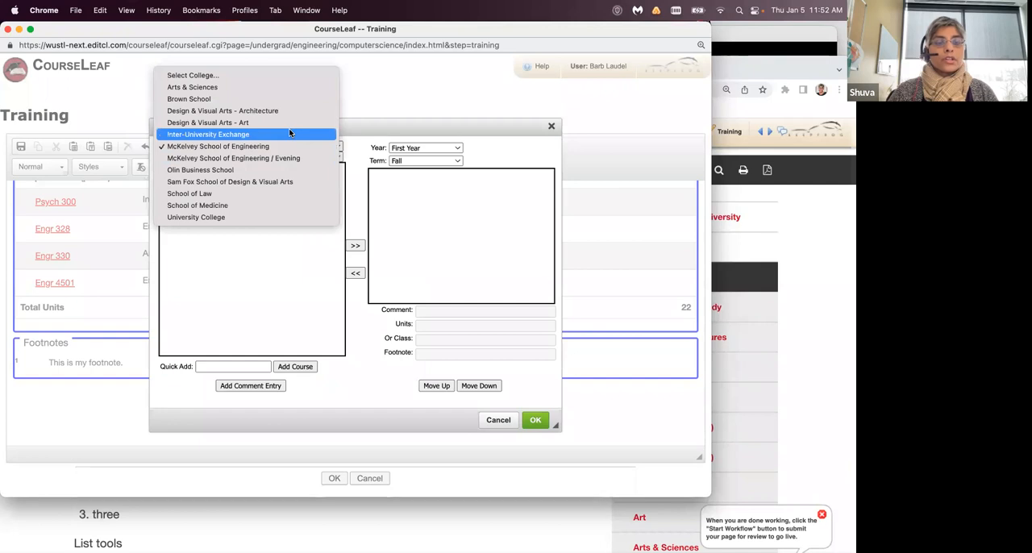
pyautogui.click(287, 123)
pyautogui.click(321, 161)
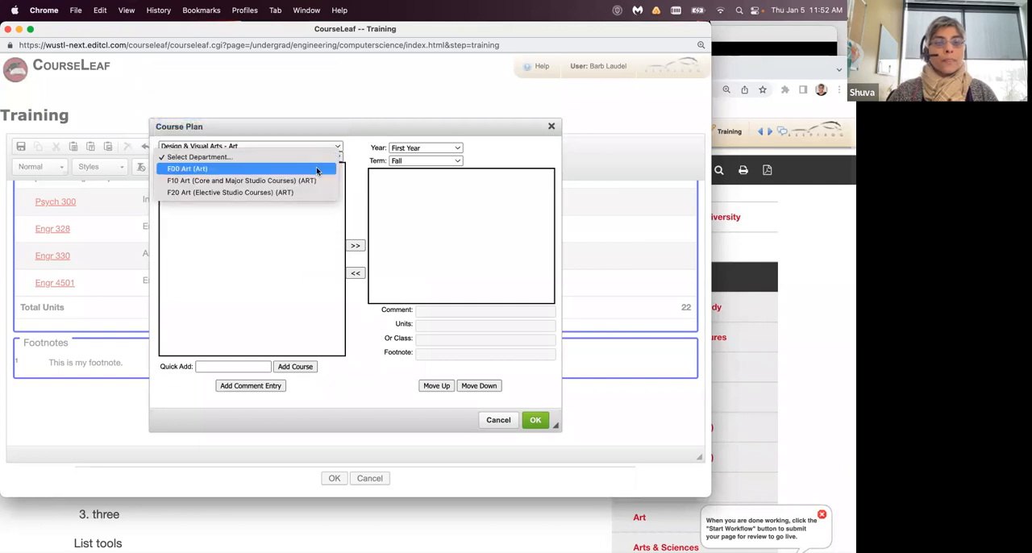
pyautogui.click(317, 169)
pyautogui.click(248, 170)
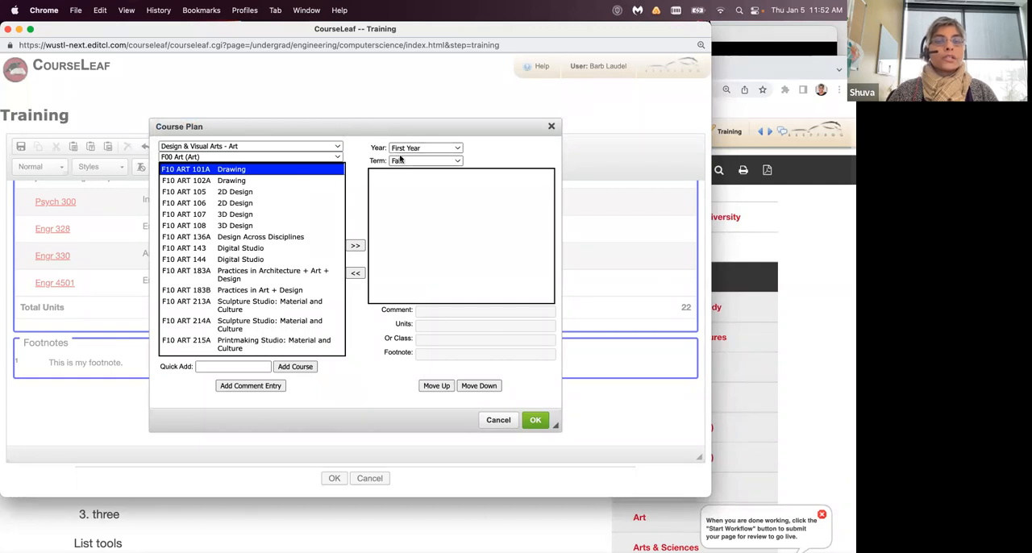
pyautogui.click(355, 245)
pyautogui.doubleClick(355, 245)
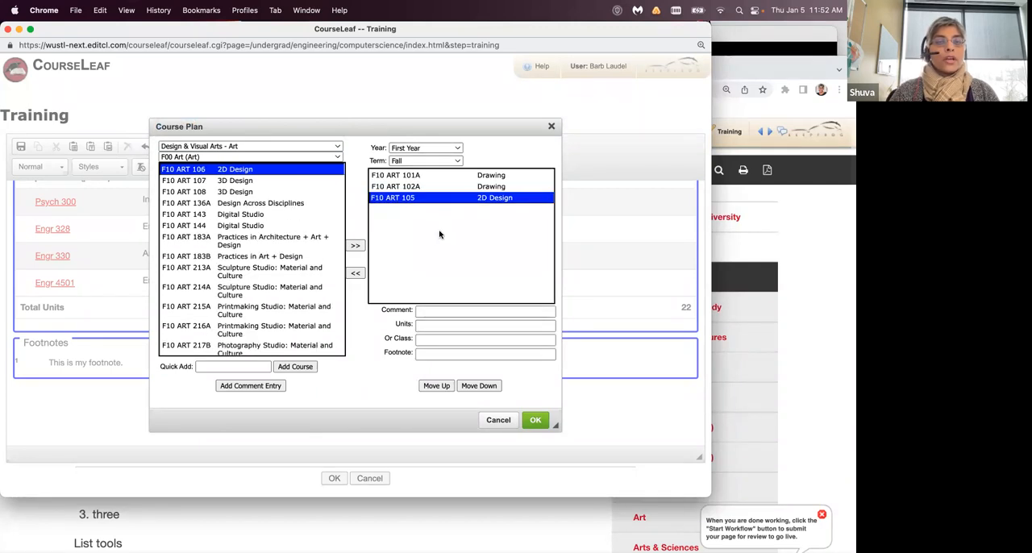
# - Add ART 106, ART 107 and ART 108 to the First Year Spring term of the course plan
pyautogui.click(456, 162)
pyautogui.click(501, 154)
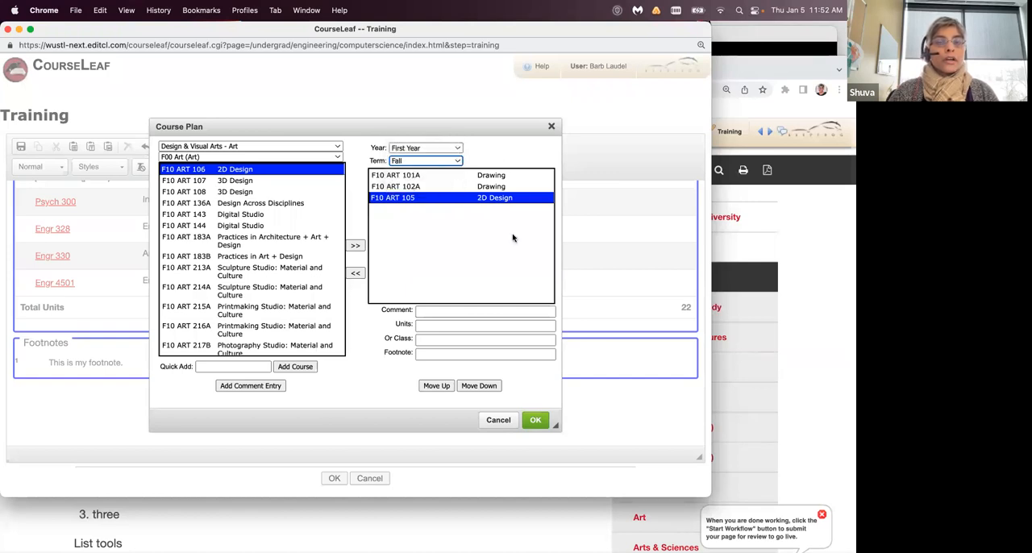
pyautogui.click(454, 163)
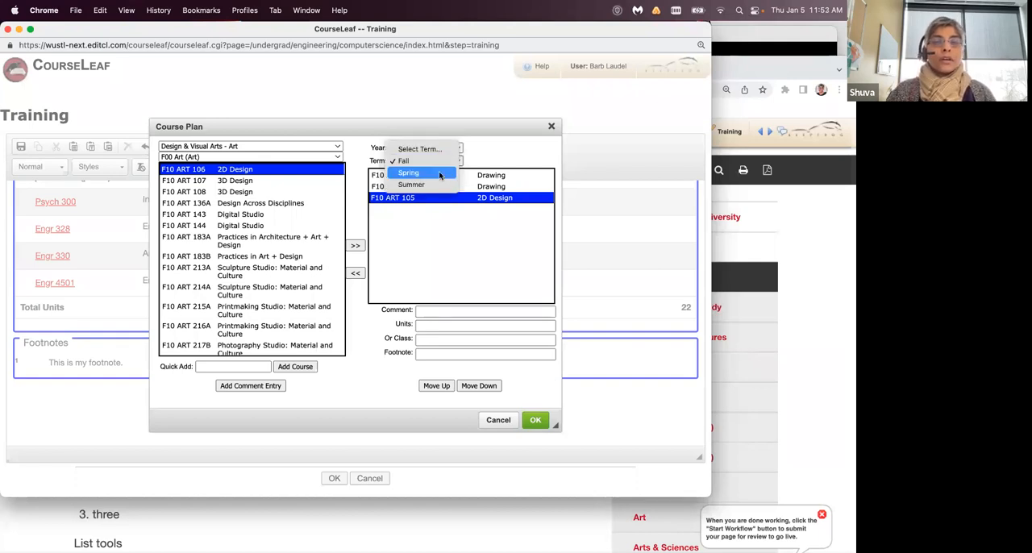
pyautogui.click(440, 173)
pyautogui.click(356, 245)
pyautogui.click(356, 245)
pyautogui.click(356, 245)
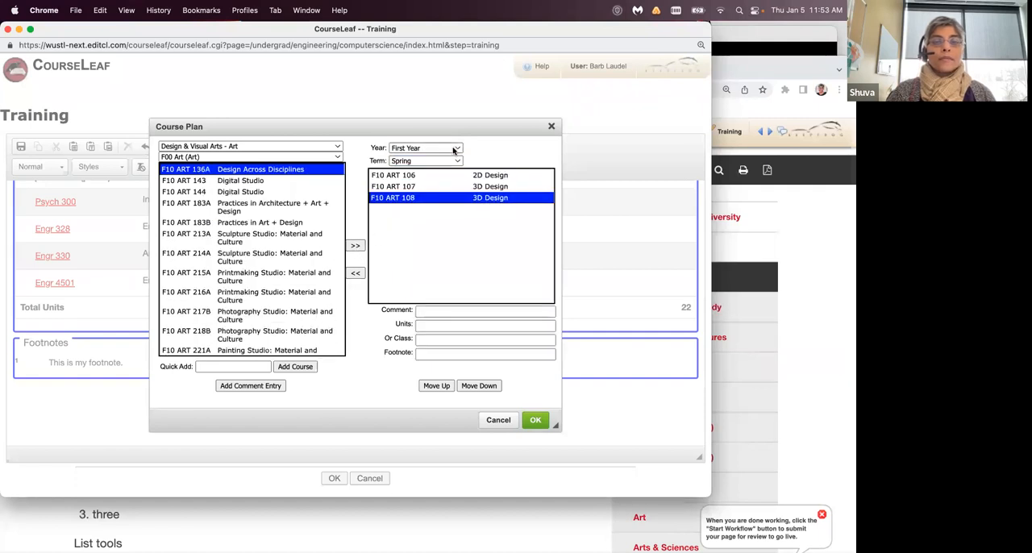
# - Add ART 136A, ART 143 and ART 144 to the Second Year Fall term of the course plan
pyautogui.click(454, 150)
pyautogui.click(440, 158)
pyautogui.click(454, 160)
pyautogui.click(447, 150)
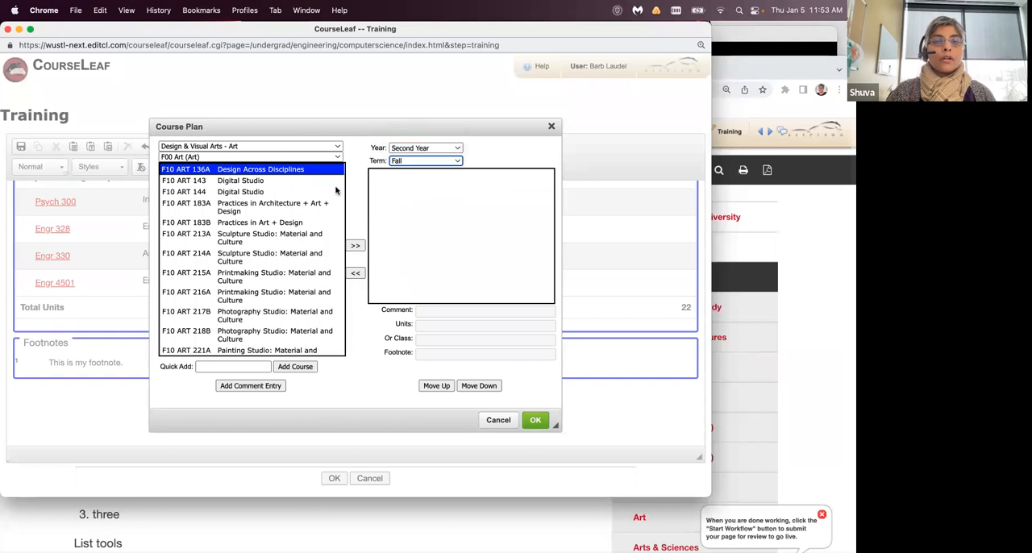
pyautogui.doubleClick(354, 244)
pyautogui.click(353, 244)
# - Add ART 183A, ART 183B and ART 213A to the Second Year Spring term and apply the course plan settings
pyautogui.click(439, 164)
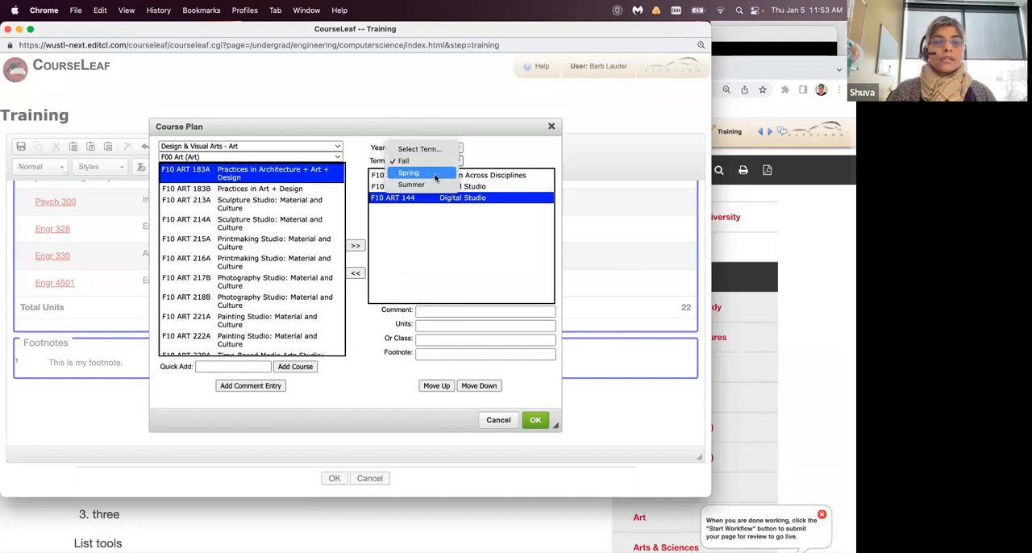
pyautogui.click(408, 172)
pyautogui.doubleClick(353, 246)
pyautogui.click(353, 246)
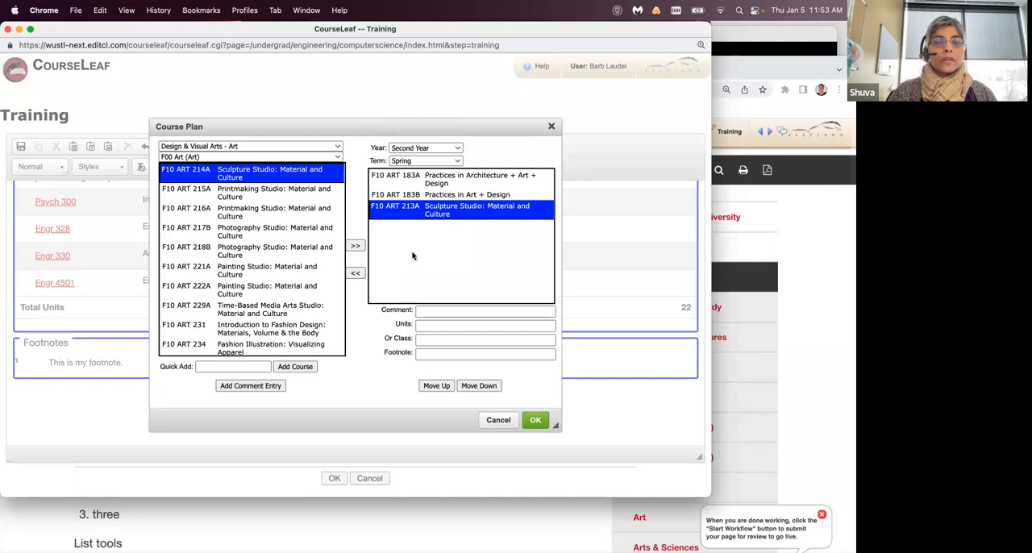
pyautogui.click(536, 420)
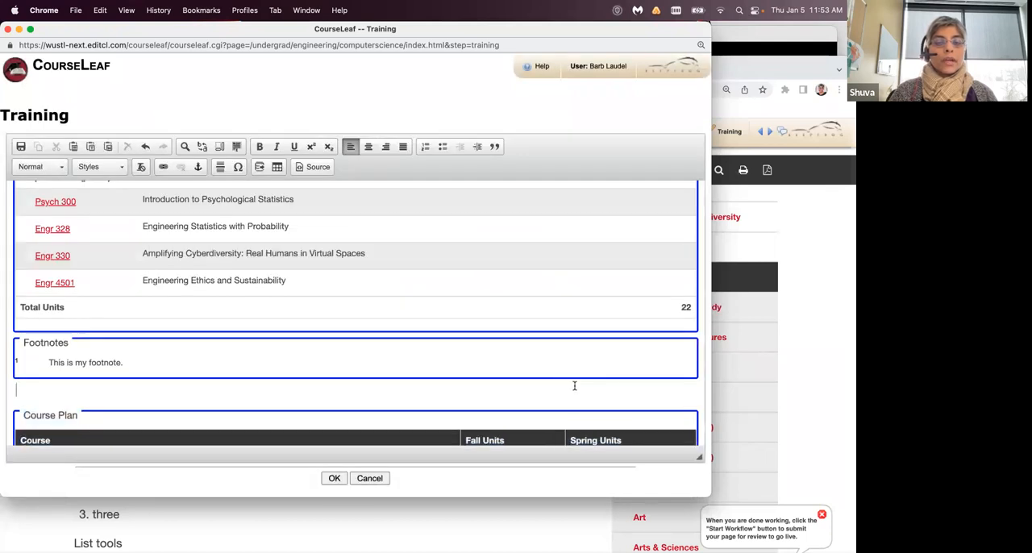
# - Examine the course plan table, checking the courses and unit totals by Fall and Spring for both years
pyautogui.scroll(-4, 574, 387)
pyautogui.scroll(-3, 575, 387)
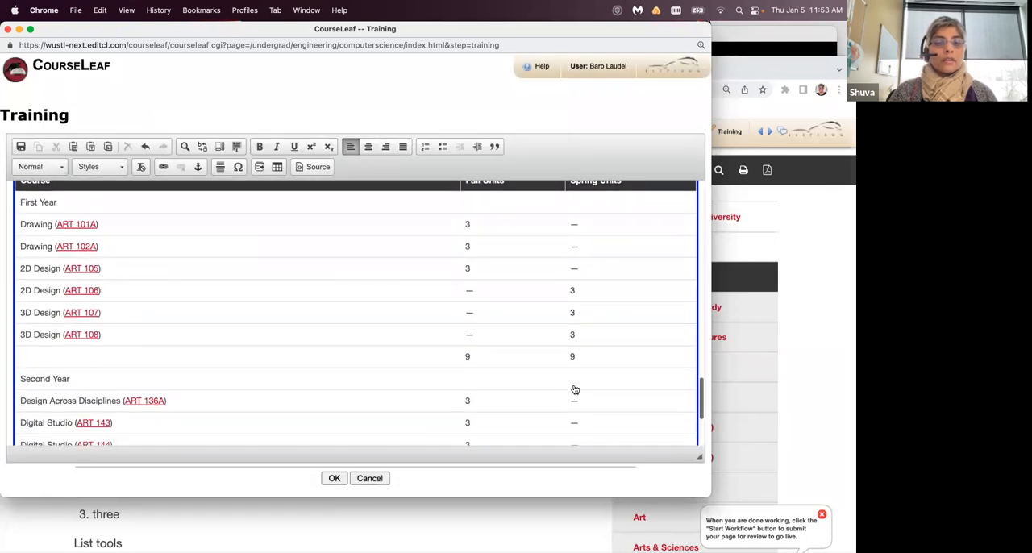
pyautogui.scroll(1, 575, 389)
pyautogui.scroll(-3, 575, 390)
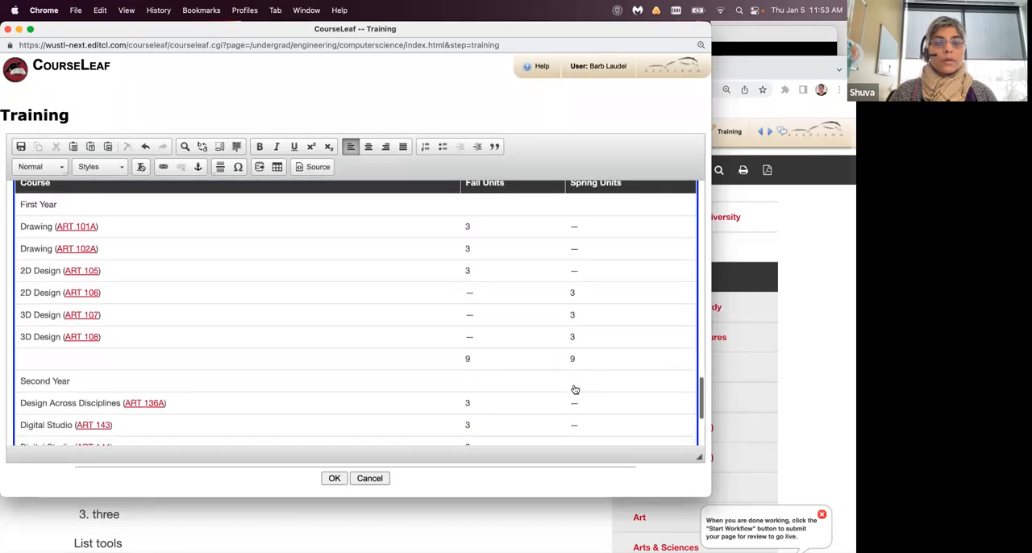
pyautogui.scroll(-3, 575, 389)
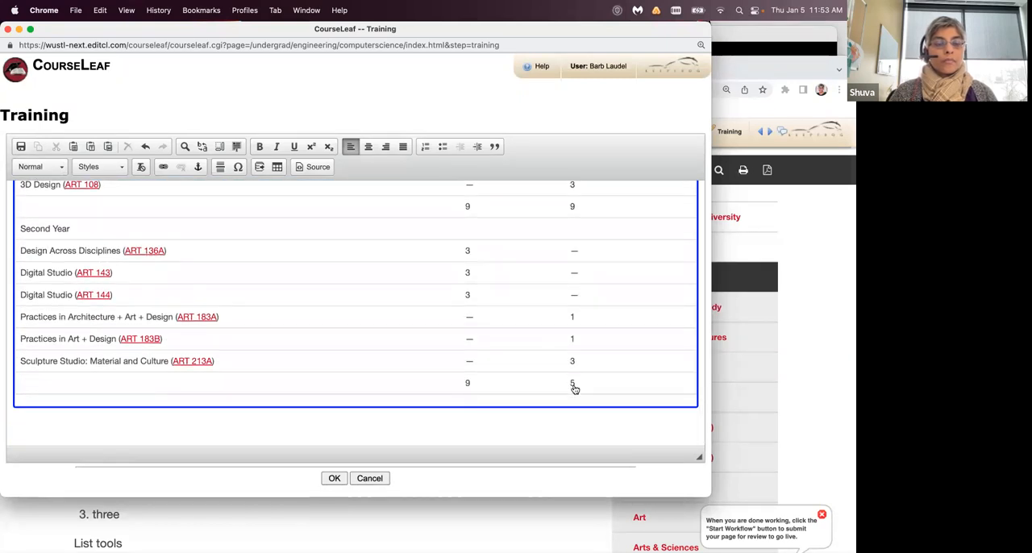
pyautogui.scroll(2, 575, 389)
pyautogui.scroll(4, 575, 390)
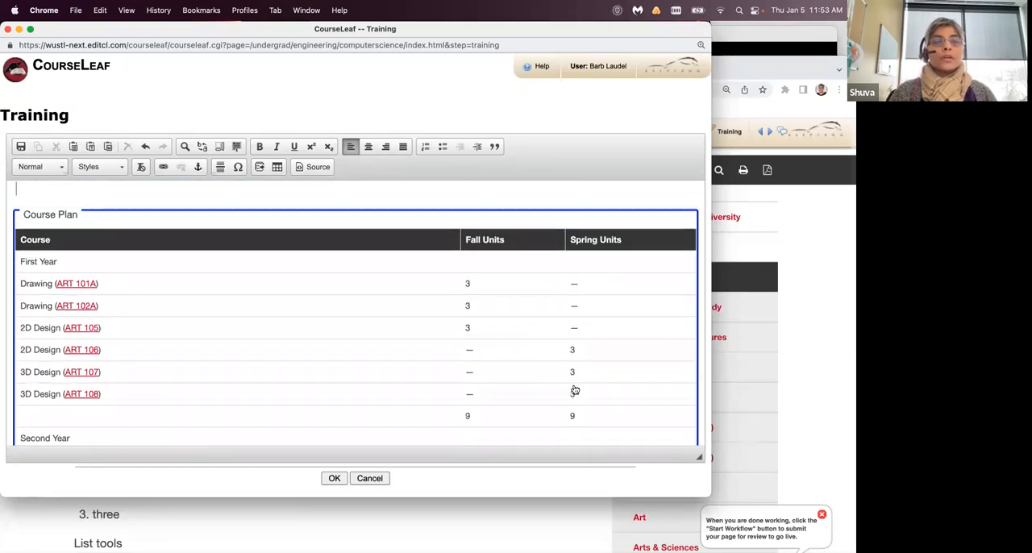
pyautogui.scroll(-1, 575, 390)
pyautogui.scroll(-1, 575, 389)
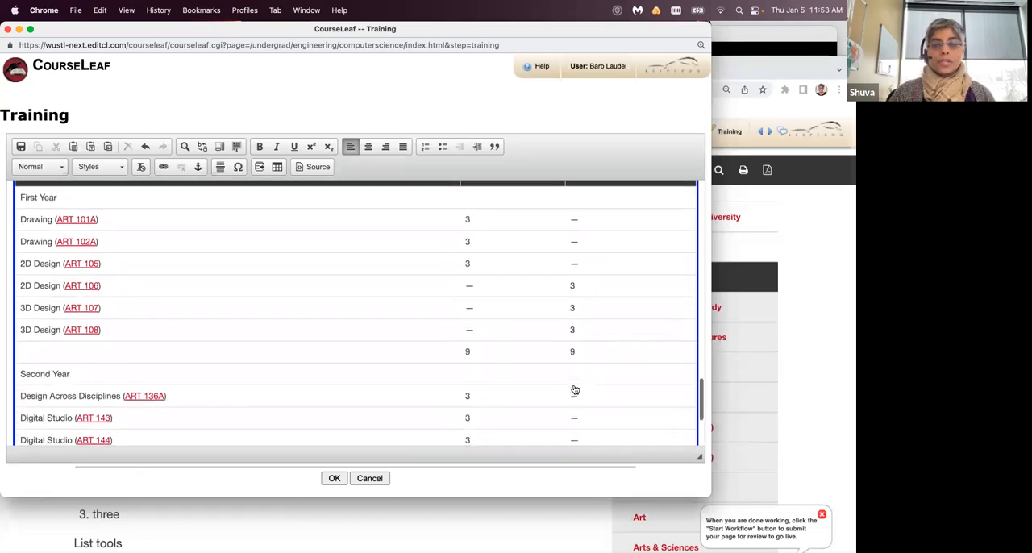
pyautogui.scroll(-3, 575, 390)
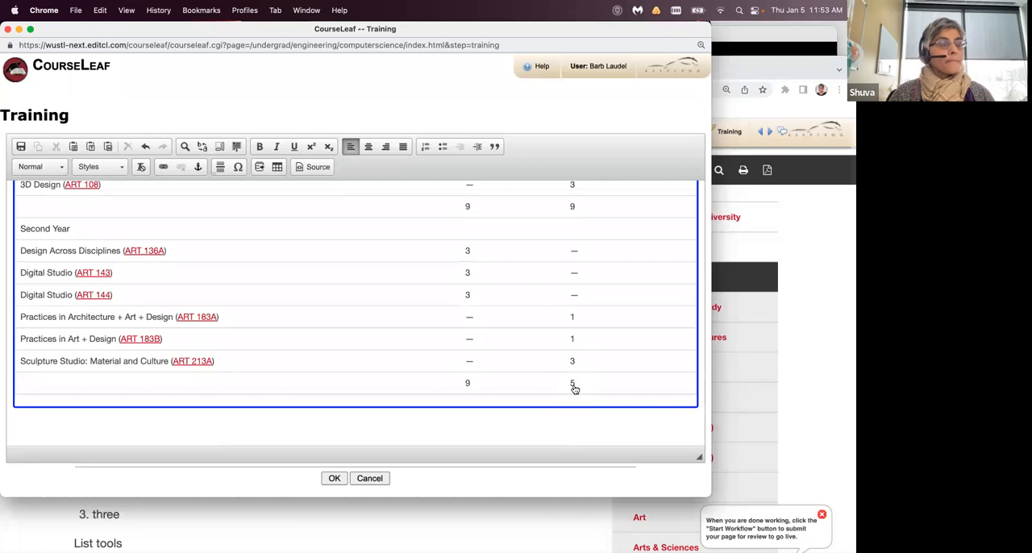
pyautogui.scroll(1, 575, 389)
pyautogui.scroll(1, 575, 389)
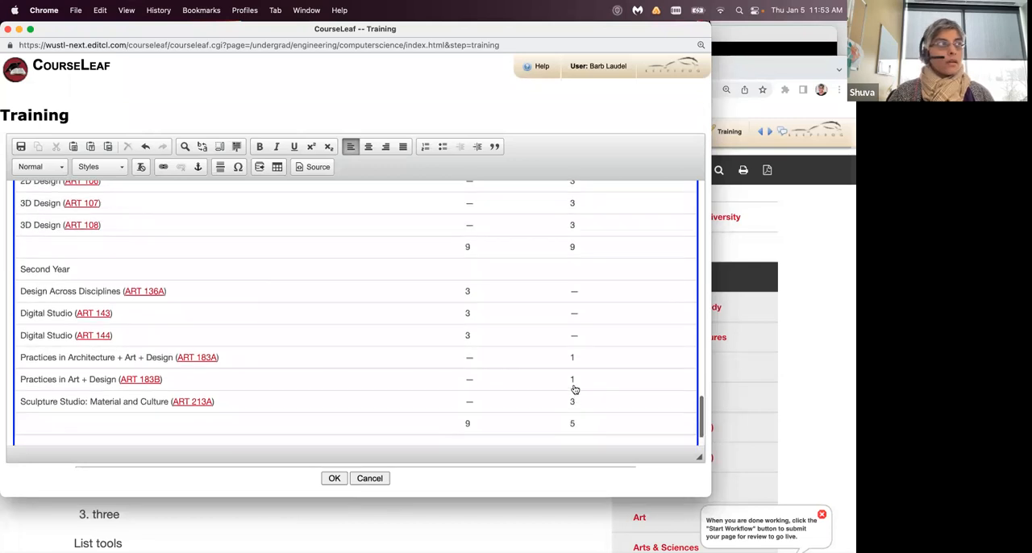
pyautogui.scroll(-2, 575, 390)
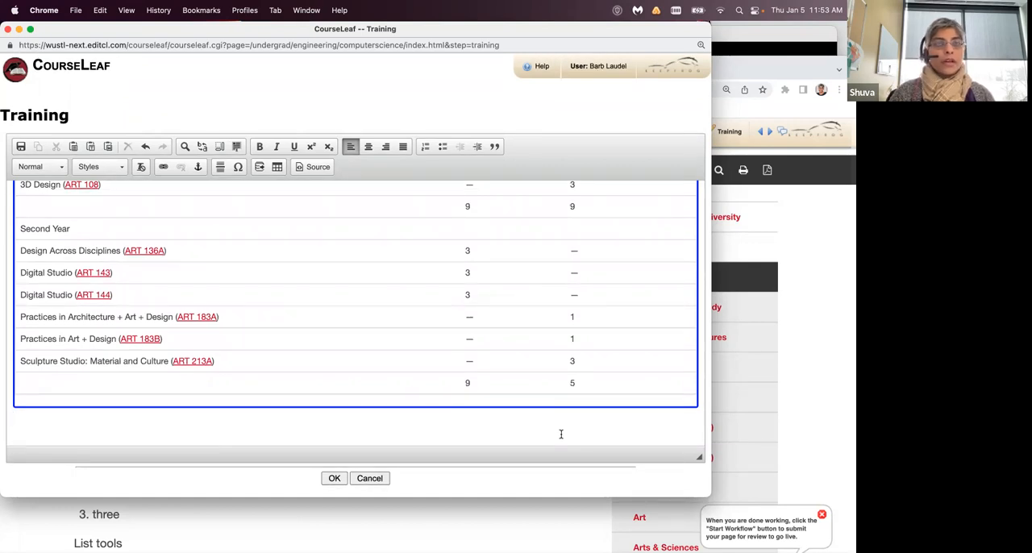
pyautogui.scroll(1, 613, 415)
pyautogui.scroll(4, 614, 415)
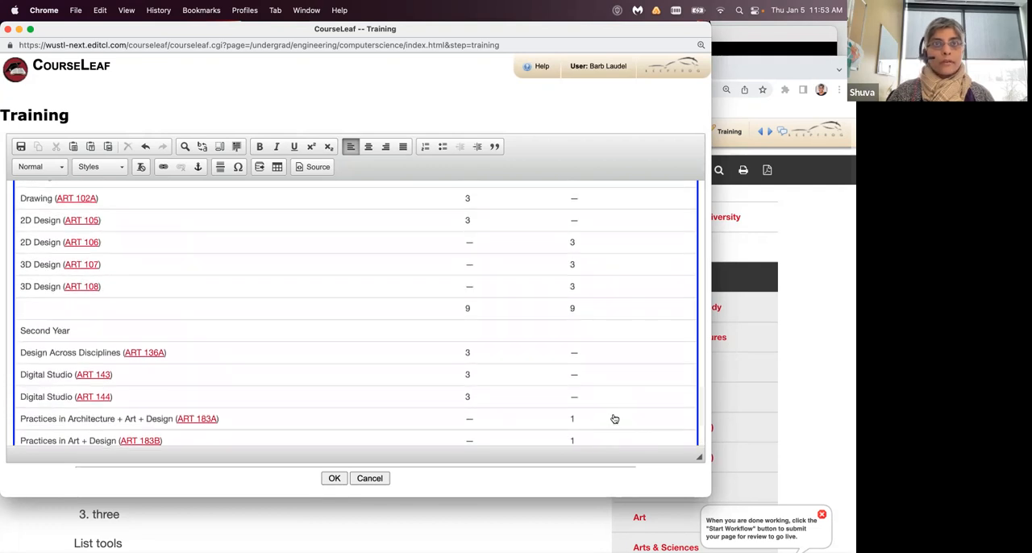
pyautogui.scroll(4, 613, 418)
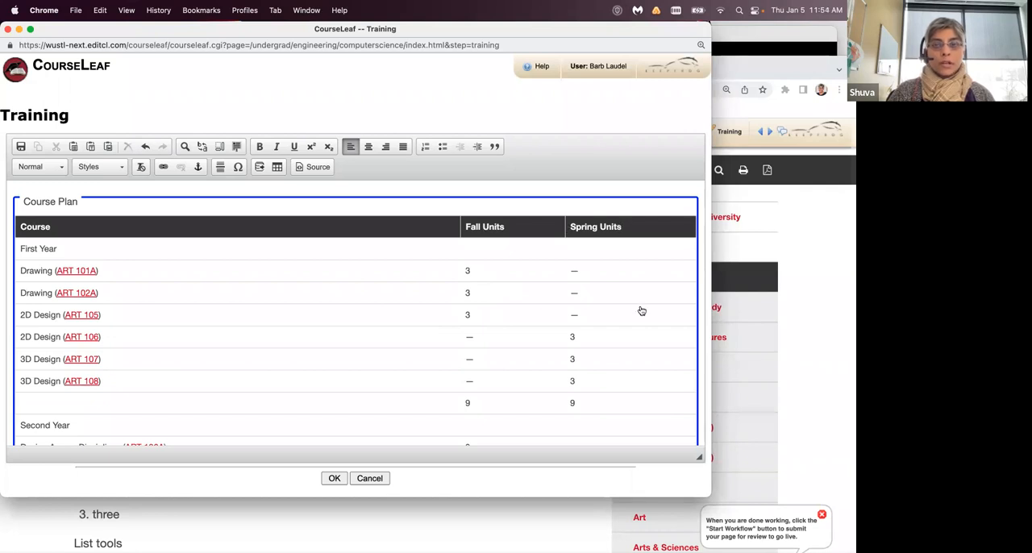
pyautogui.scroll(-5, 641, 310)
pyautogui.scroll(-2, 641, 310)
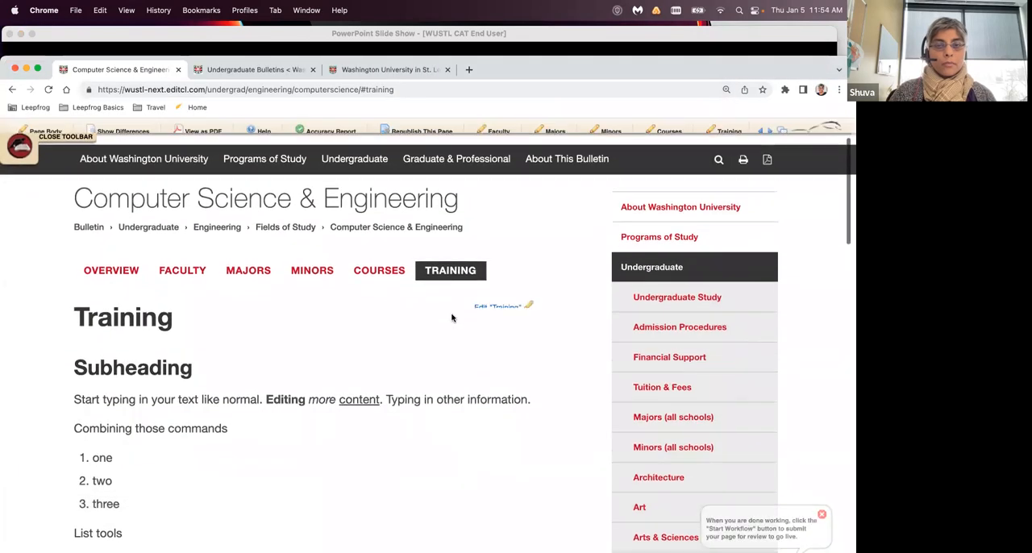
# - Open the help documentation from the Training editor, enlarge its window, and look through the Page Body Editor page and topic list
pyautogui.click(508, 318)
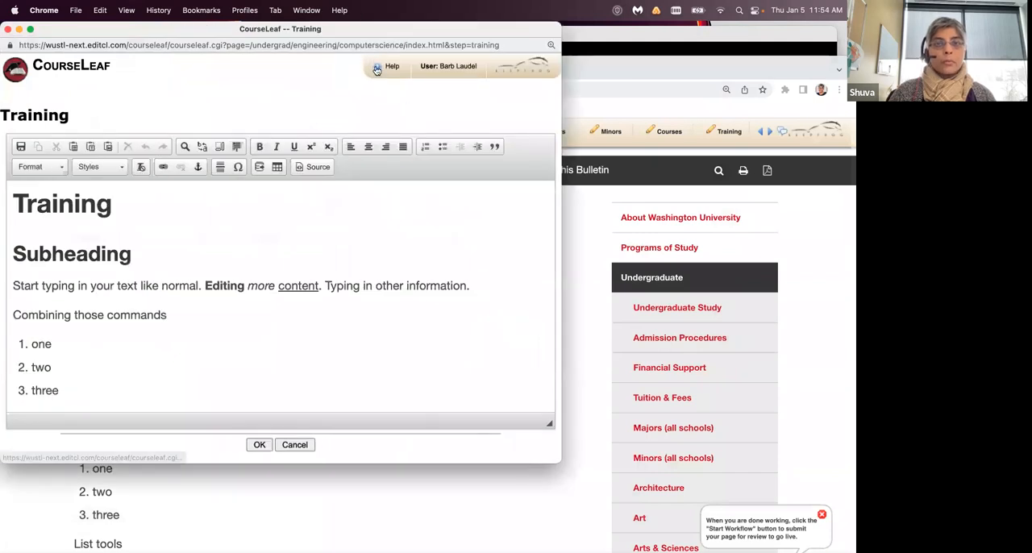
pyautogui.click(376, 69)
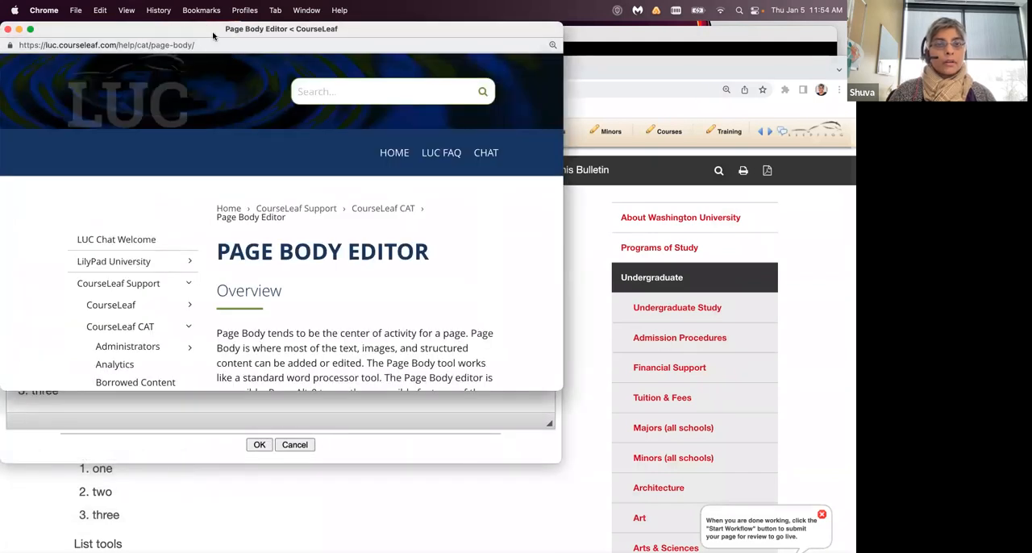
pyautogui.moveTo(560, 389); pyautogui.dragTo(785, 508)
pyautogui.scroll(-6, 234, 355)
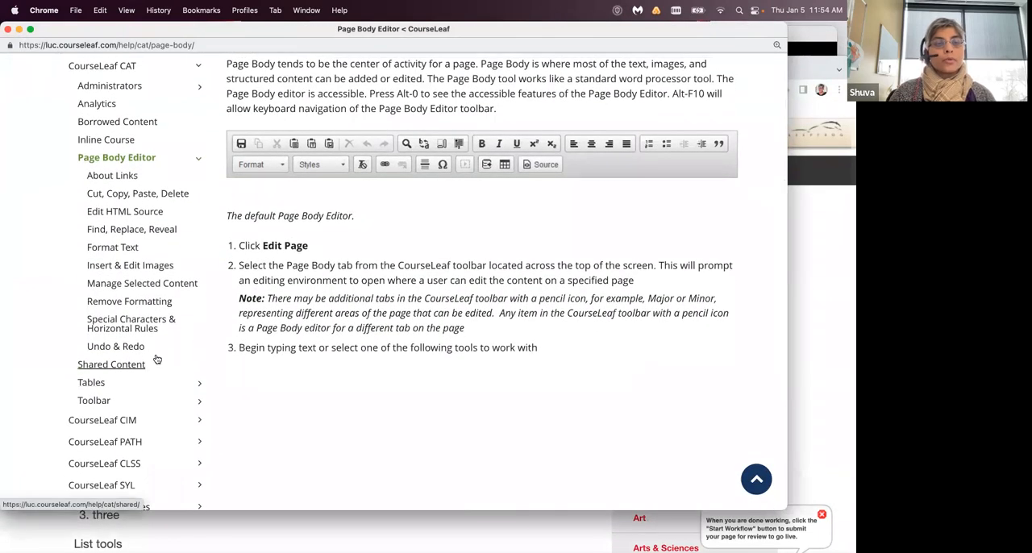
# - Open the Tables help topic under CourseLeaf CAT and look through its overview and list of table types
pyautogui.scroll(3, 153, 355)
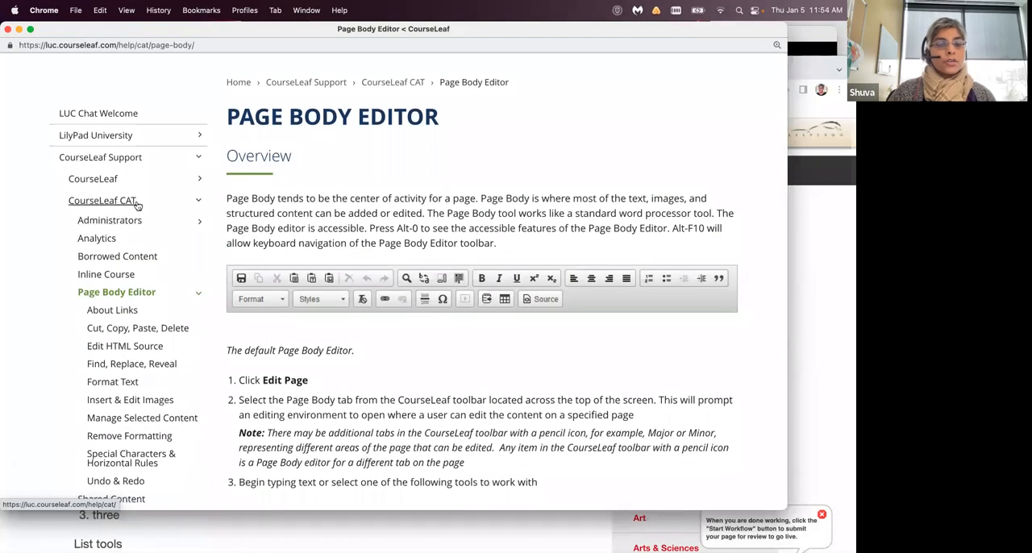
pyautogui.scroll(-6, 164, 303)
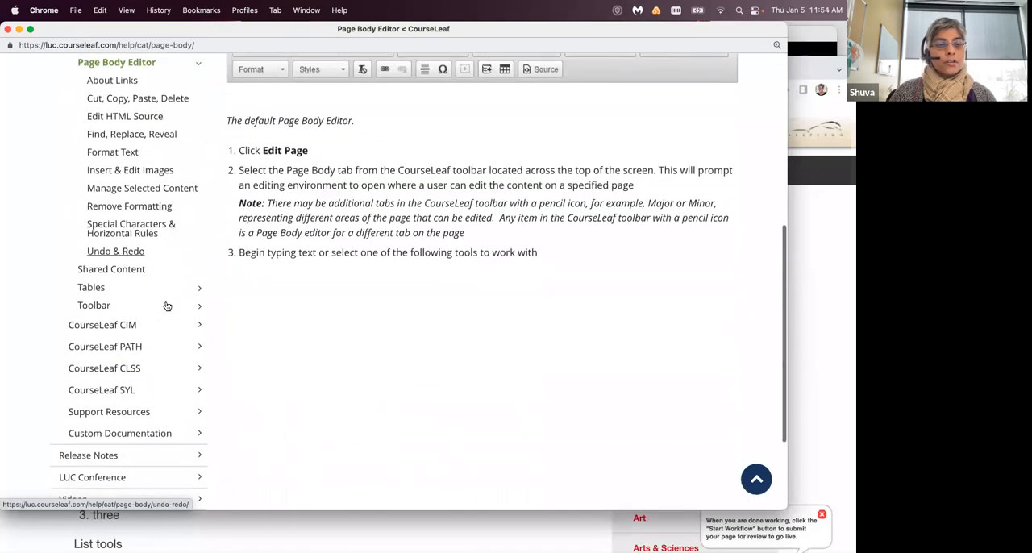
pyautogui.click(92, 275)
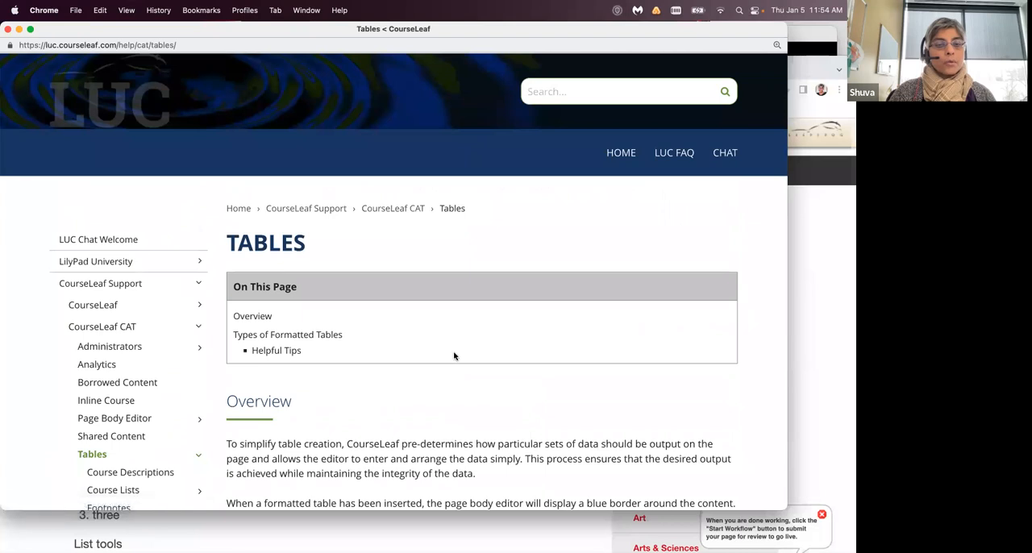
pyautogui.scroll(-5, 454, 357)
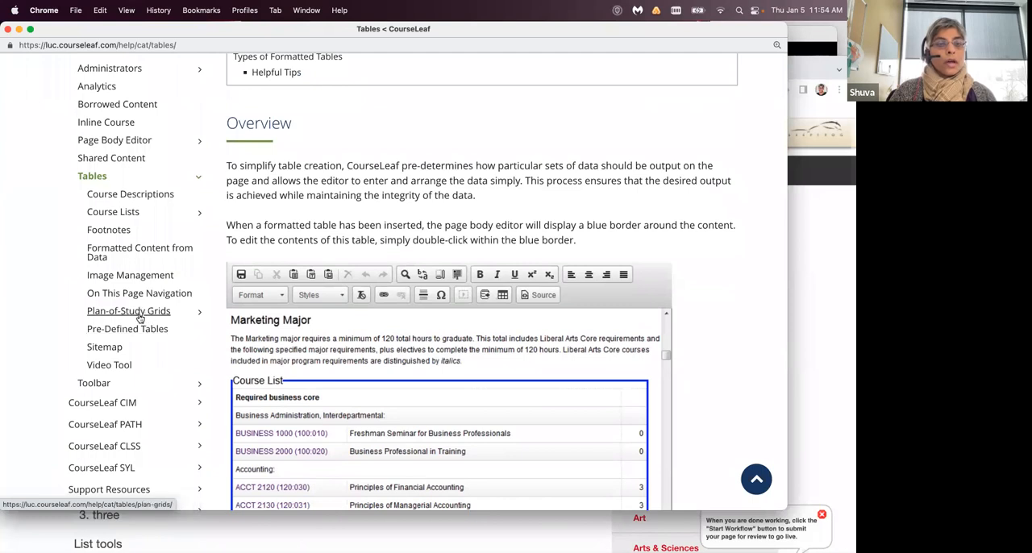
# - Open the Course Lists help page and review its overview and Course List Fields section
pyautogui.click(111, 212)
pyautogui.scroll(-5, 411, 353)
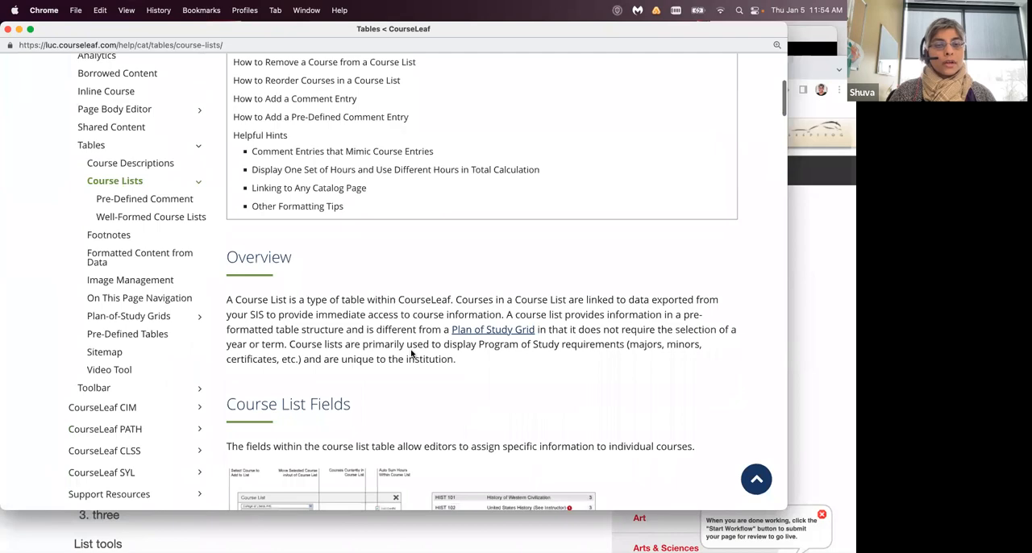
pyautogui.scroll(-3, 411, 353)
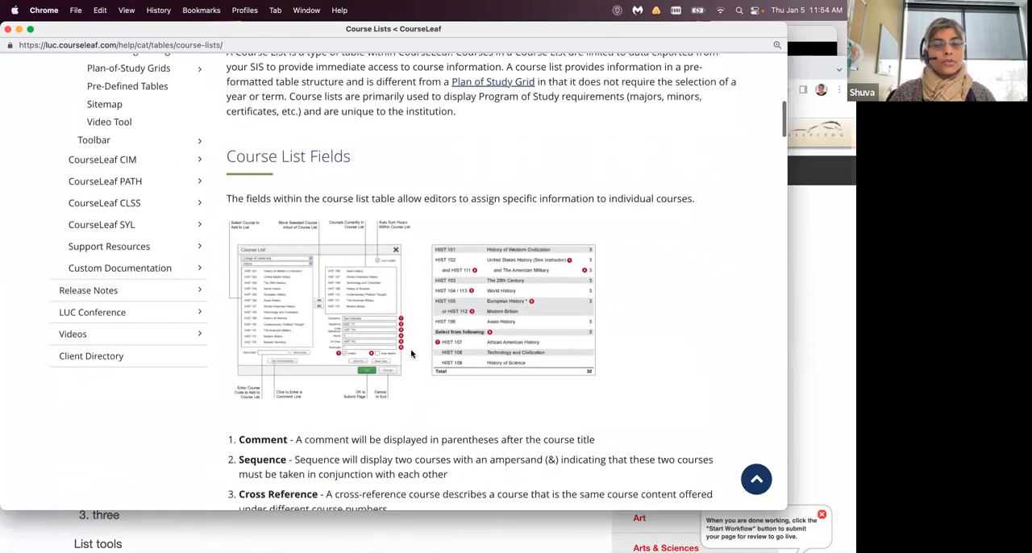
pyautogui.scroll(5, 412, 353)
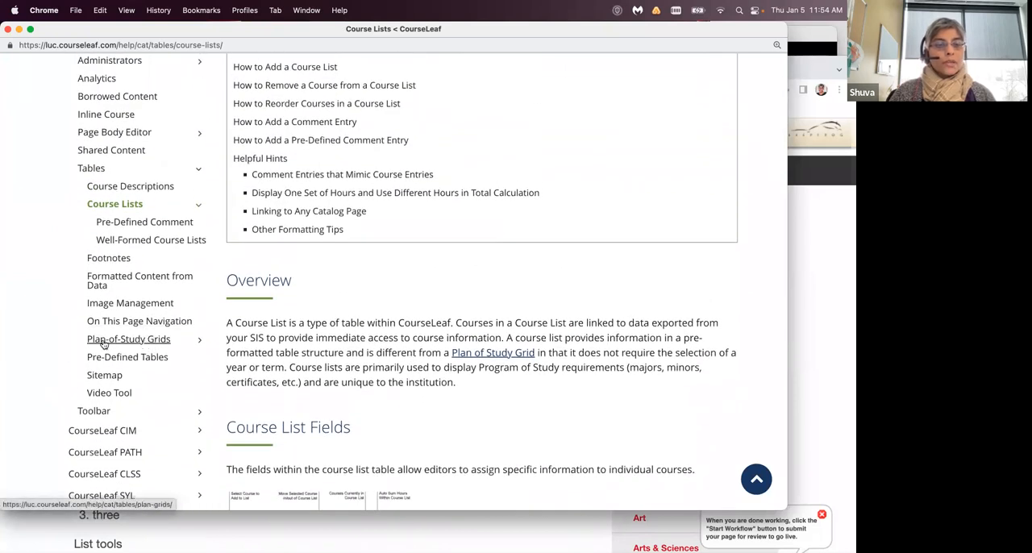
# - Open the Plan-of-Study Grids help page and review its overview, Plan Grid Fields descriptions and insertion instructions
pyautogui.click(150, 342)
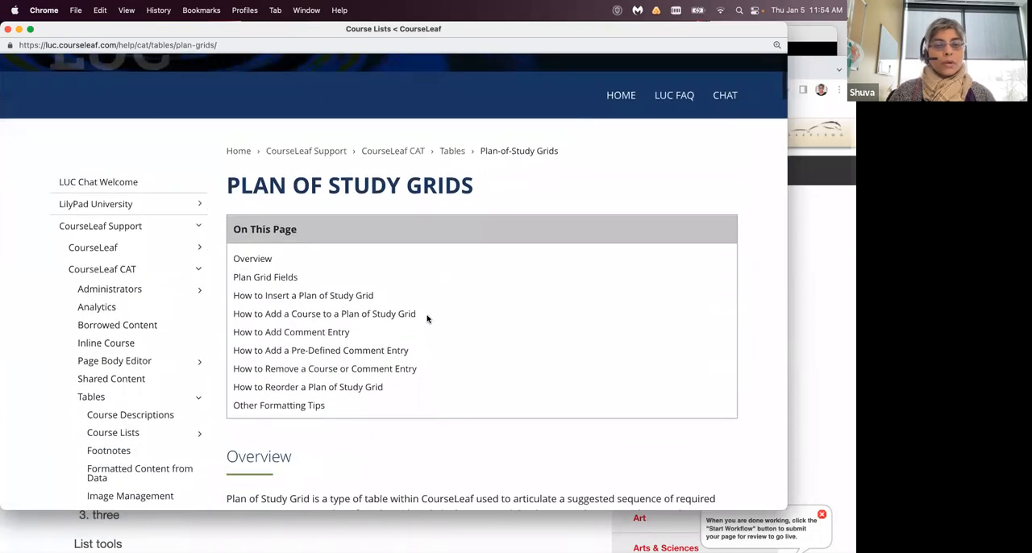
pyautogui.scroll(-3, 428, 319)
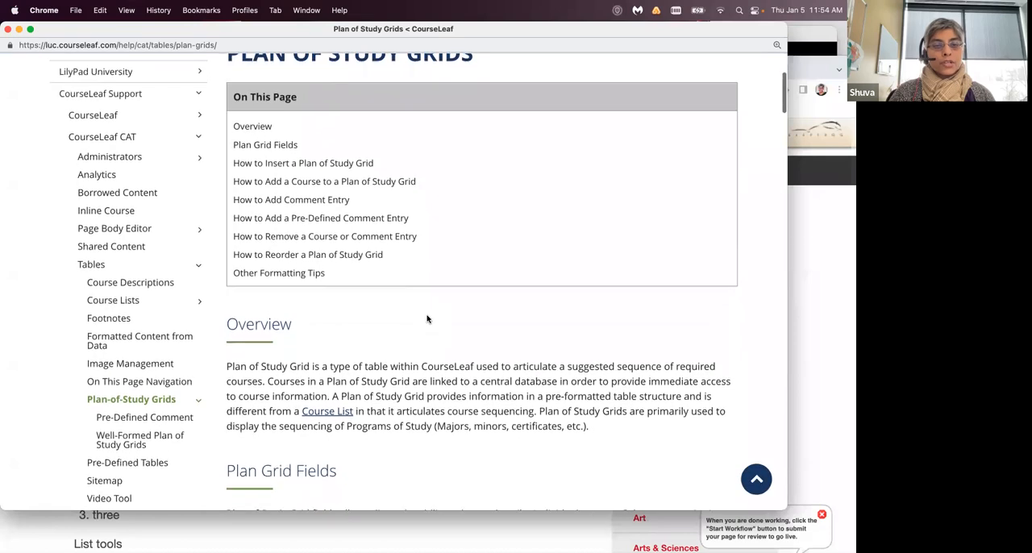
pyautogui.scroll(-10, 427, 320)
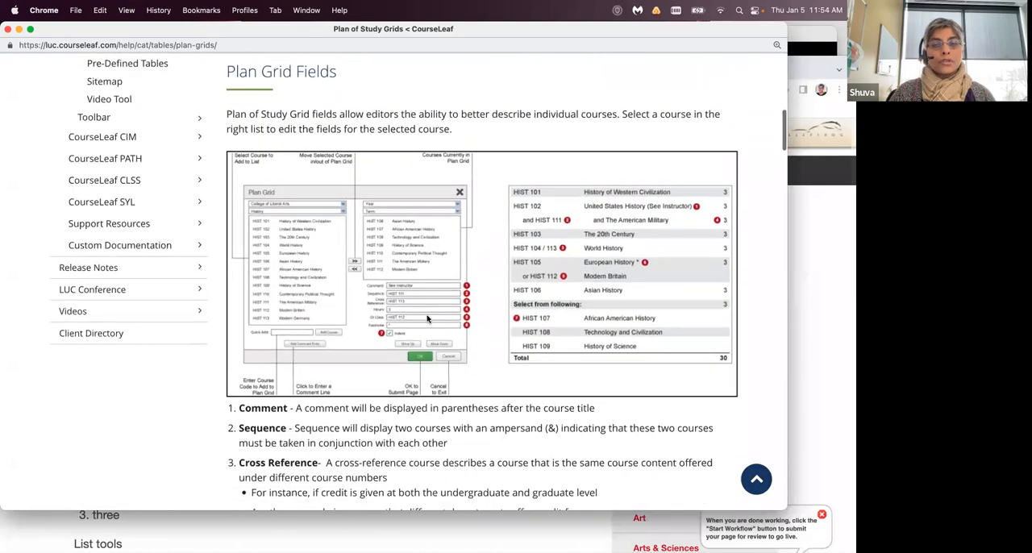
pyautogui.scroll(-5, 427, 320)
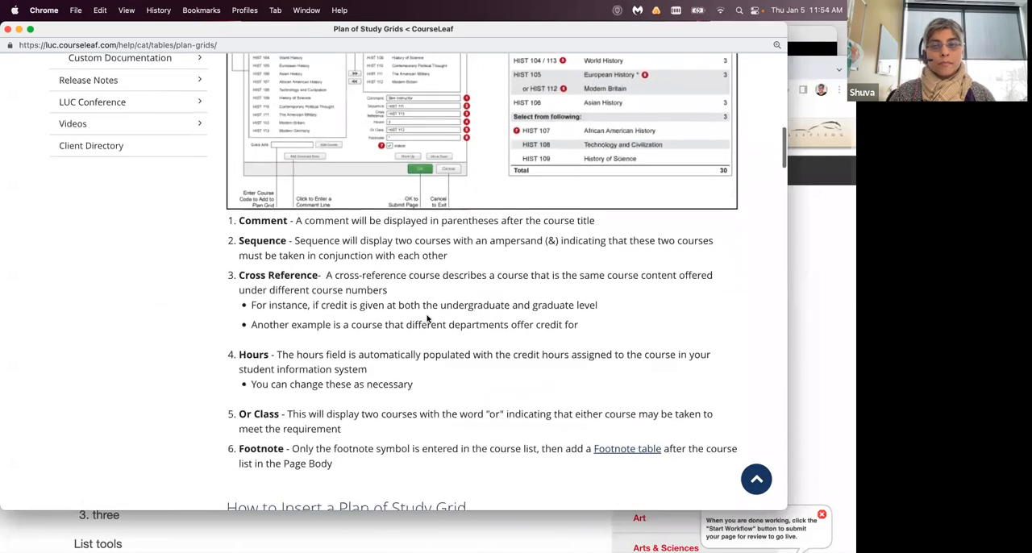
pyautogui.scroll(-2, 427, 319)
pyautogui.scroll(-1, 428, 319)
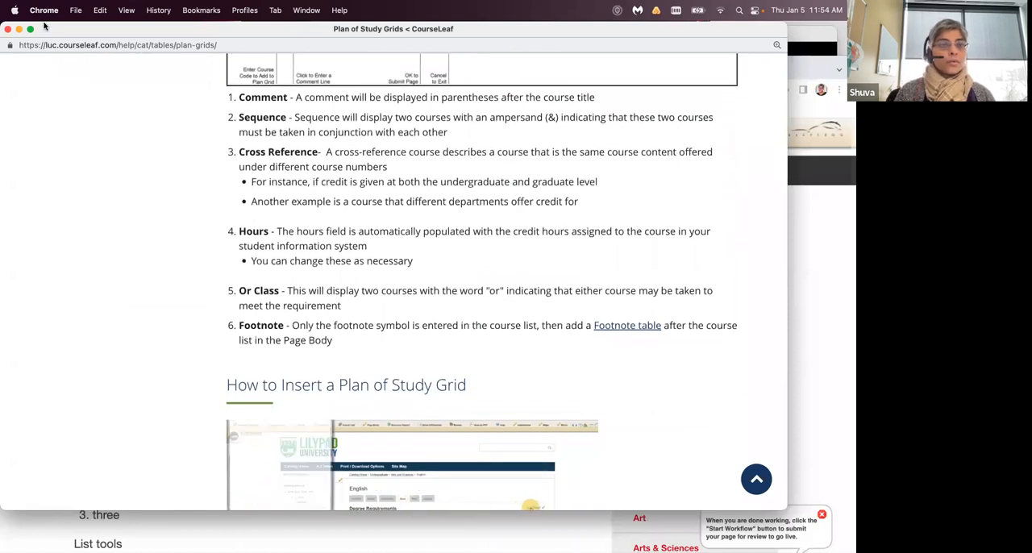
# - Close the help documentation window and save the Training tab's content from its editor
pyautogui.click(8, 29)
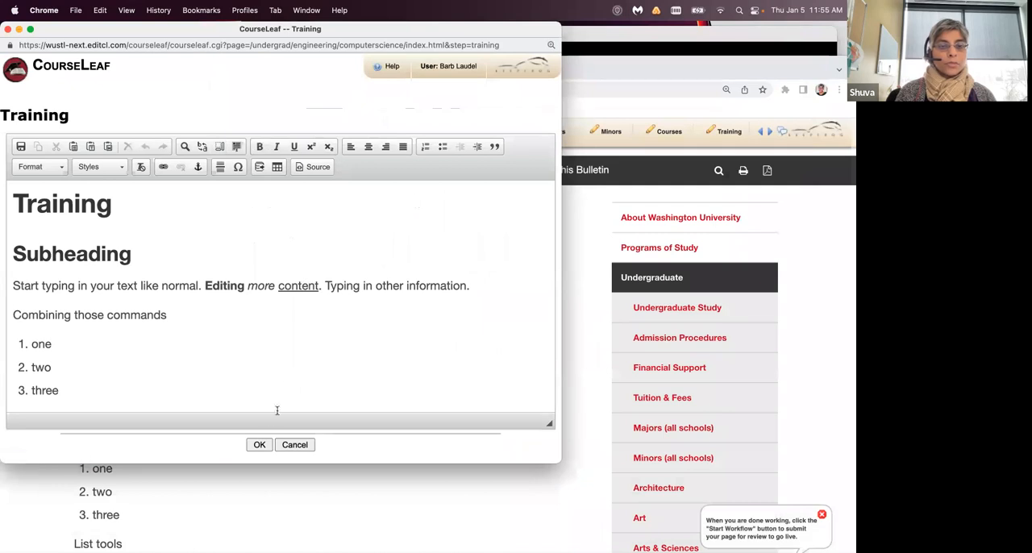
pyautogui.click(259, 444)
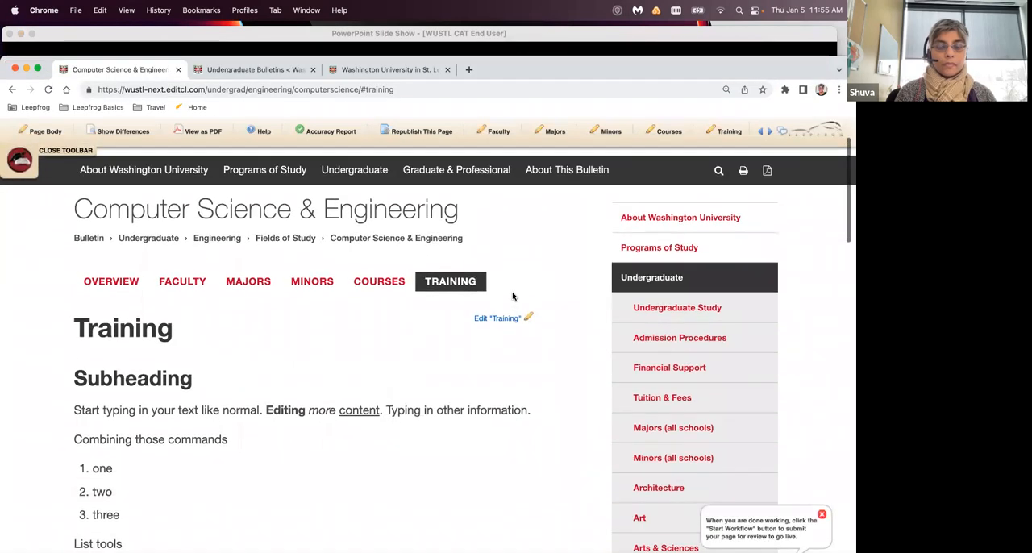
pyautogui.scroll(-1, 513, 297)
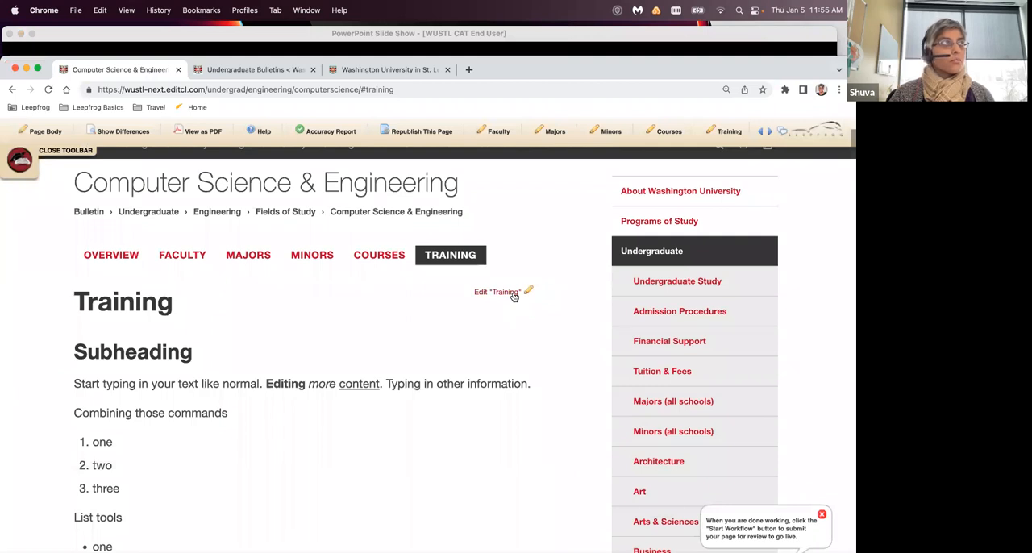
pyautogui.scroll(-1, 513, 296)
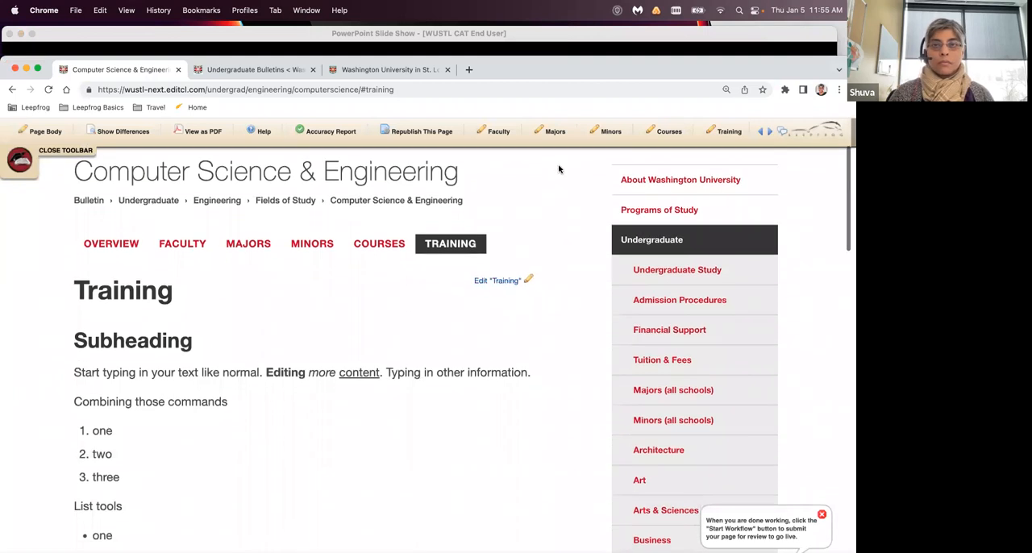
# - Switch to the WUSTL CAT End User slide show in PowerPoint
pyautogui.click(580, 37)
pyautogui.moveTo(587, 36); pyautogui.dragTo(590, 35)
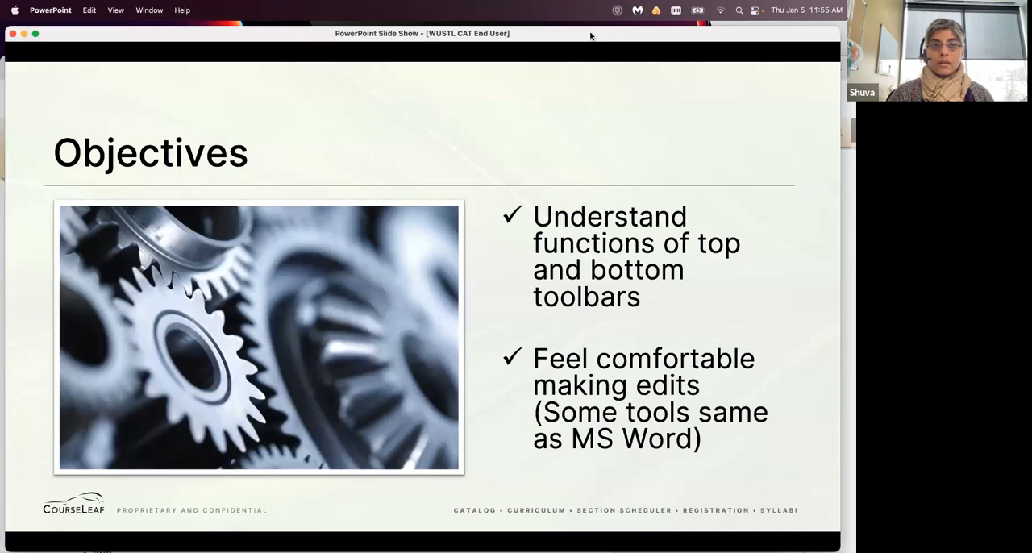